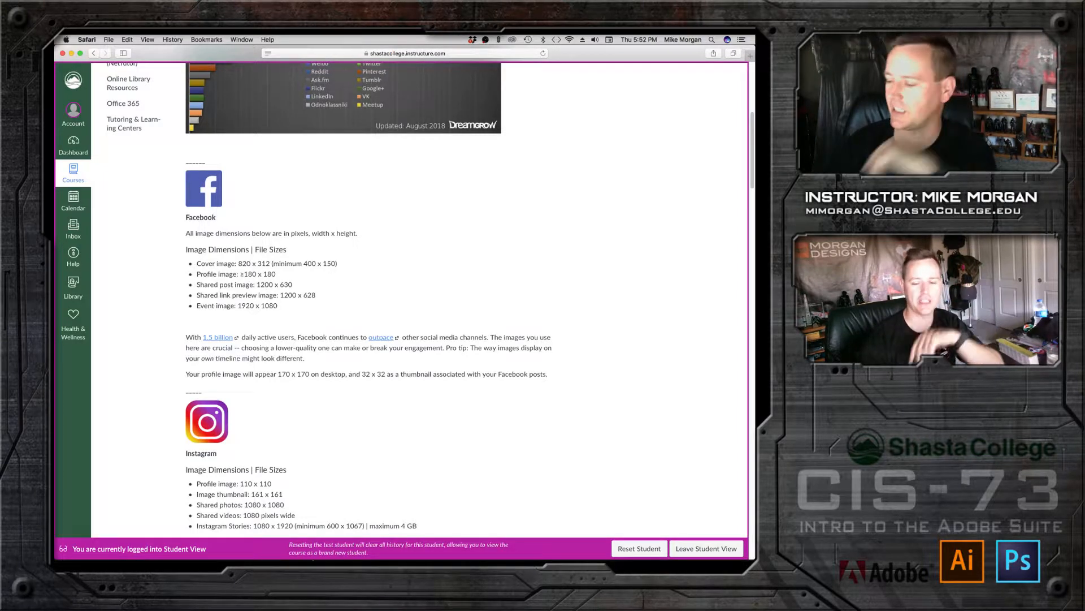
Step: Switch to Adobe Illustrator and start a new document named "social media package demo"
{"action": "mouse_move", "coordinate": [321, 556]}
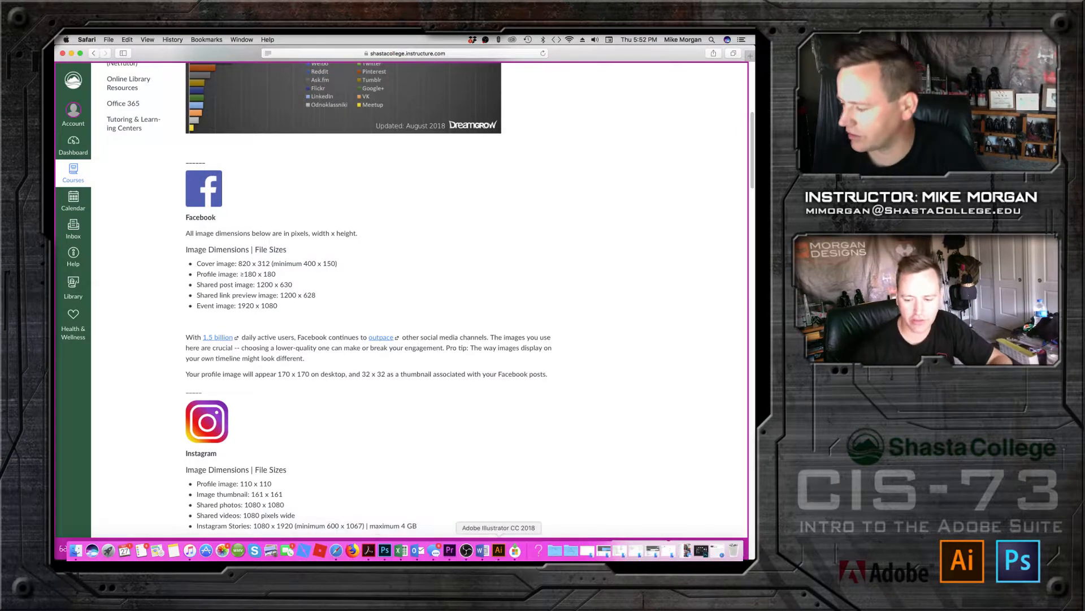
{"action": "left_click", "coordinate": [498, 551]}
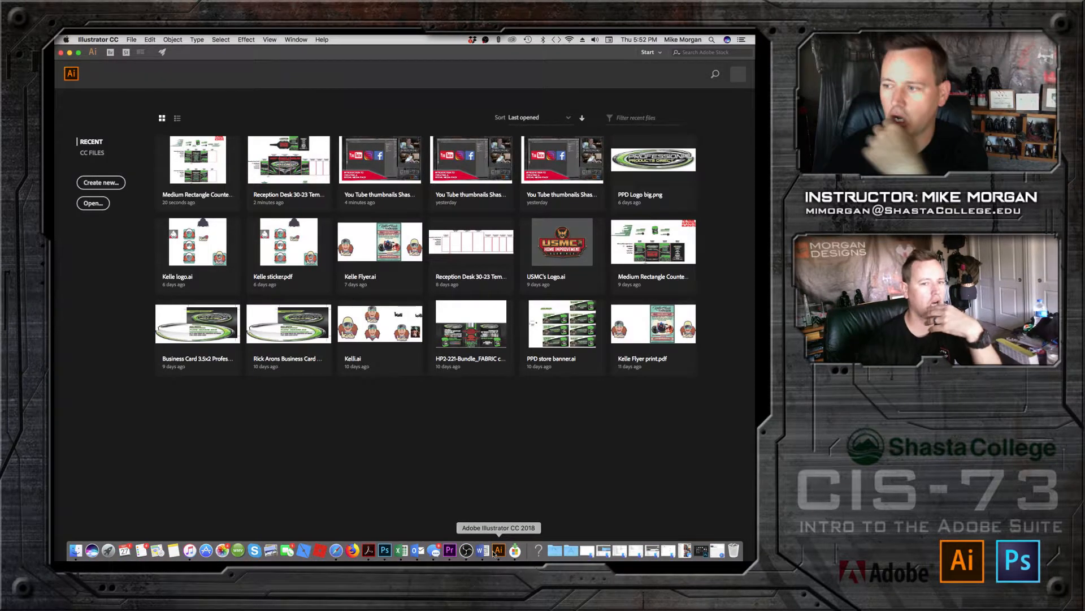
{"action": "left_click", "coordinate": [115, 184]}
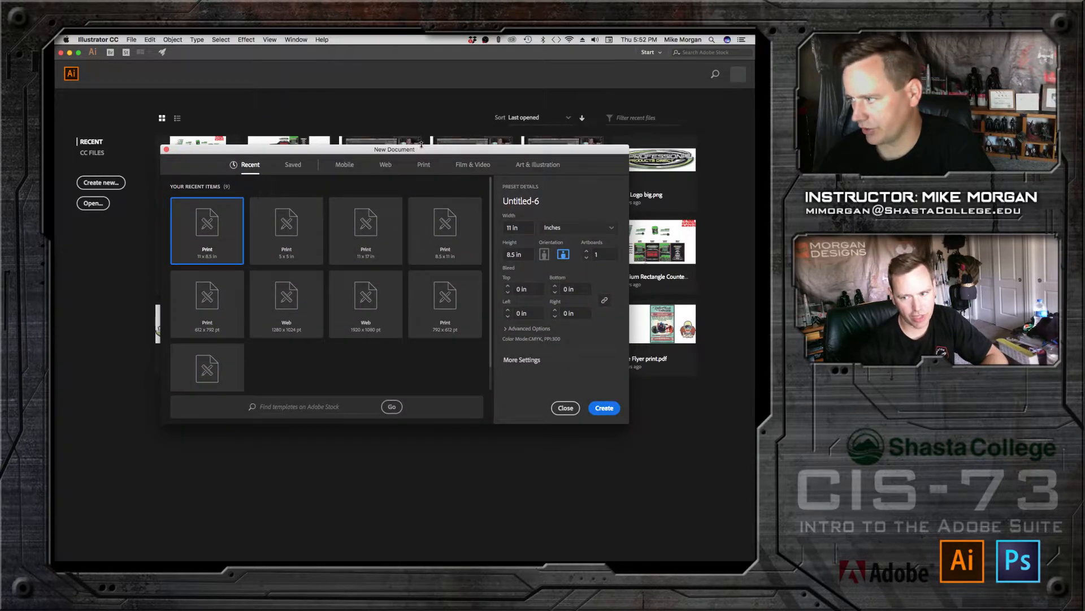
{"action": "left_click", "coordinate": [544, 201]}
{"action": "type", "text": "s"}
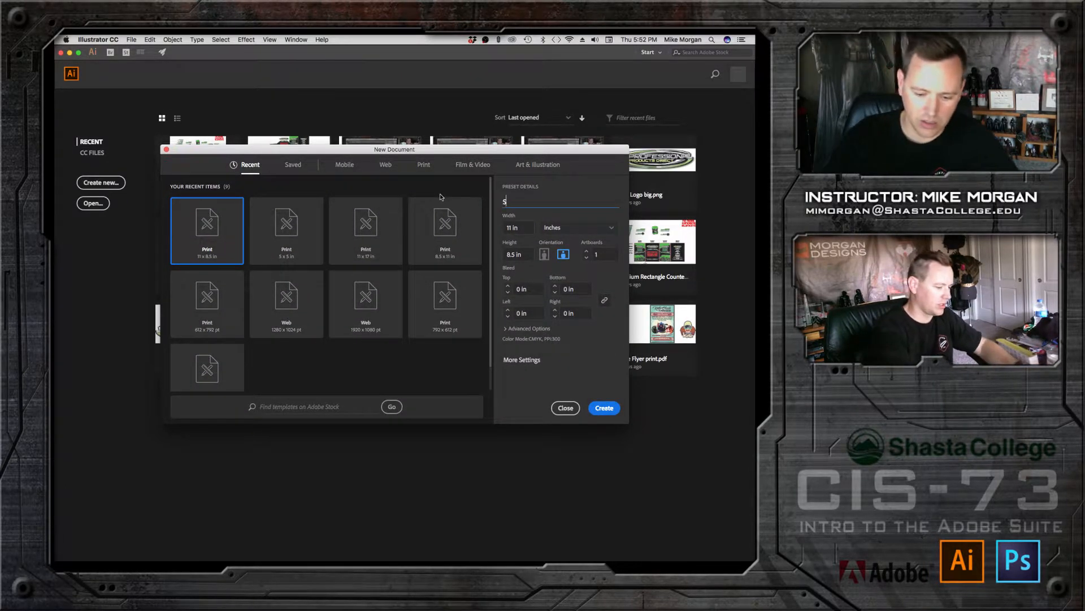
{"action": "type", "text": "ocial media"}
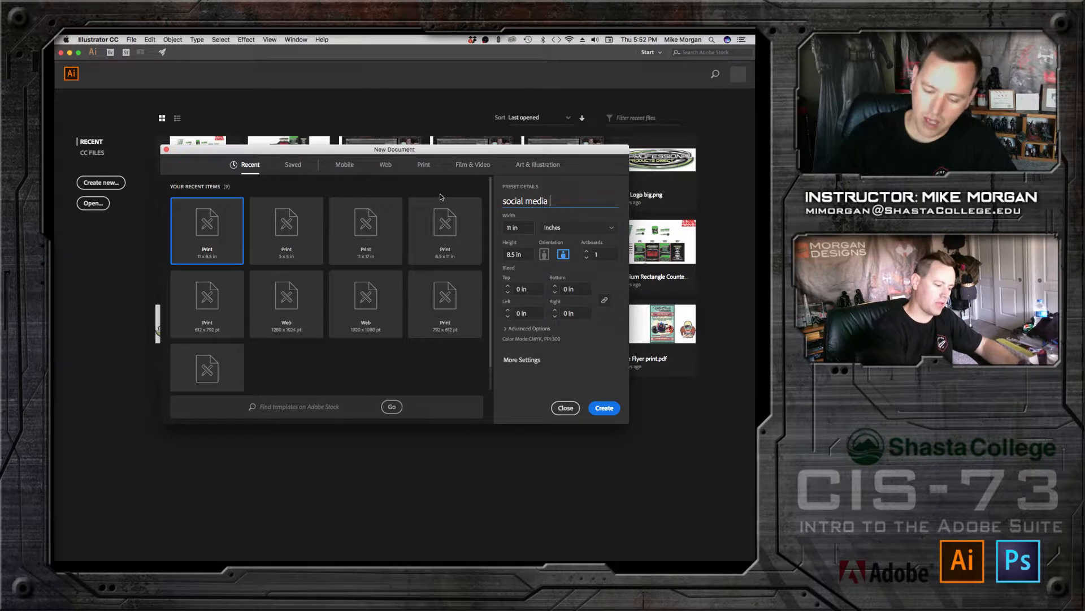
{"action": "type", "text": " packag"}
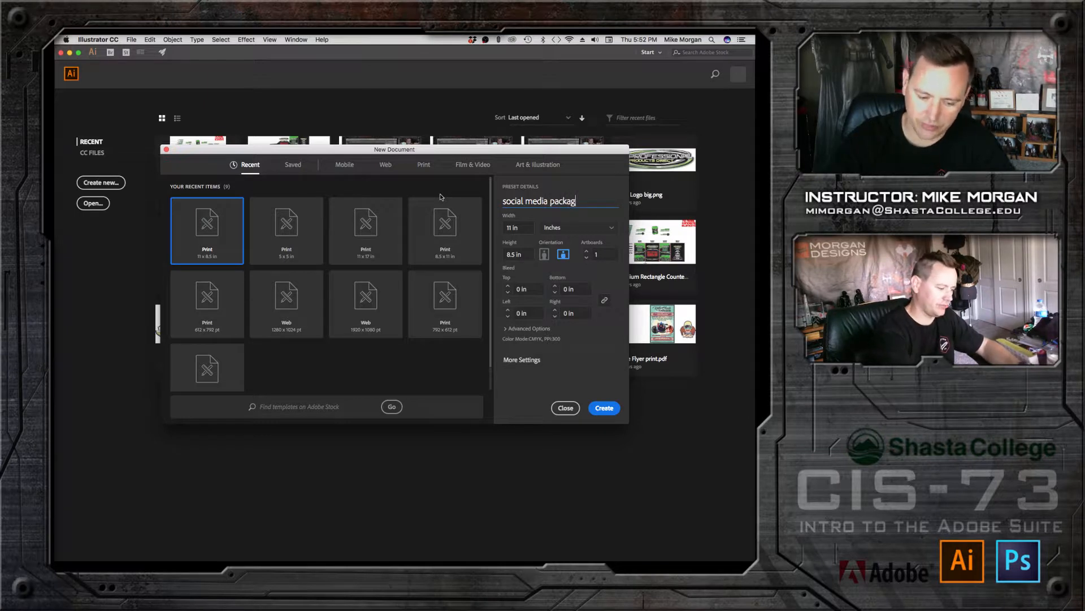
{"action": "type", "text": "e"}
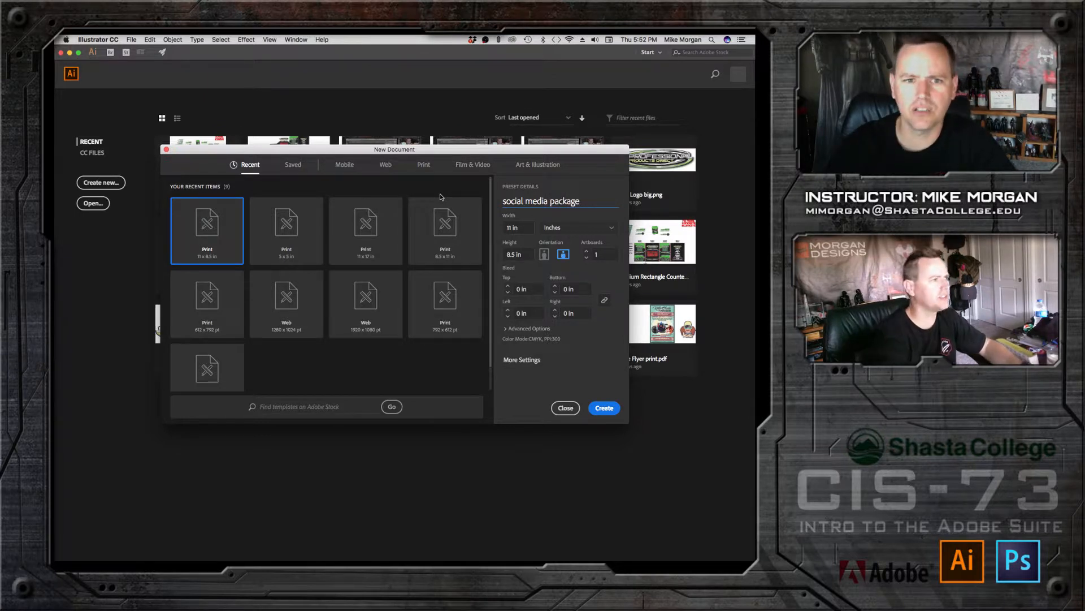
{"action": "type", "text": " demo"}
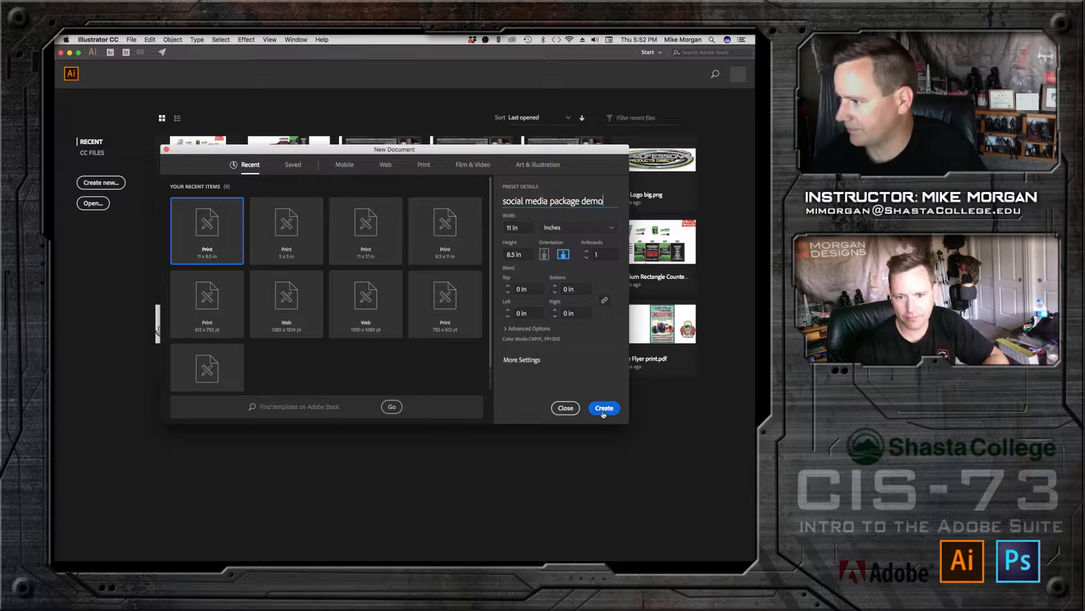
Step: Set the new document's units to pixels and create the document
{"action": "left_click", "coordinate": [565, 227]}
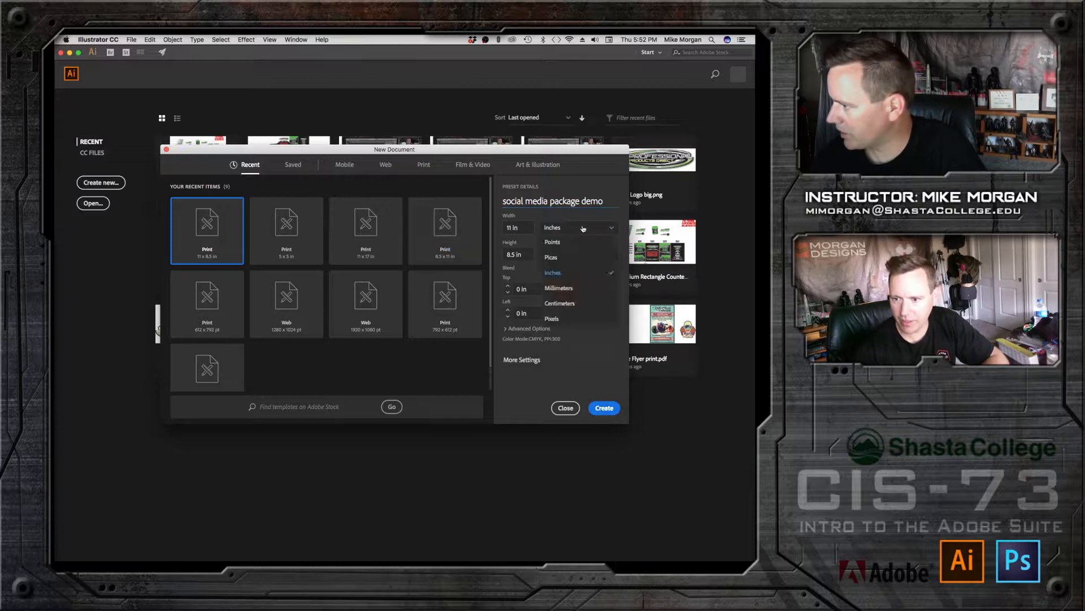
{"action": "left_click", "coordinate": [552, 319]}
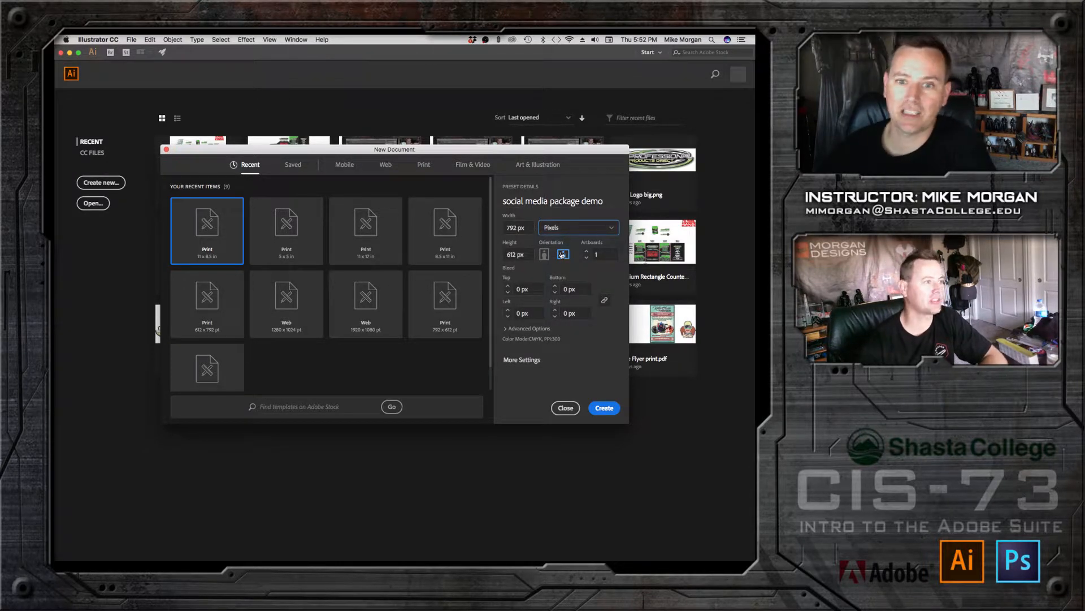
{"action": "left_click", "coordinate": [604, 408]}
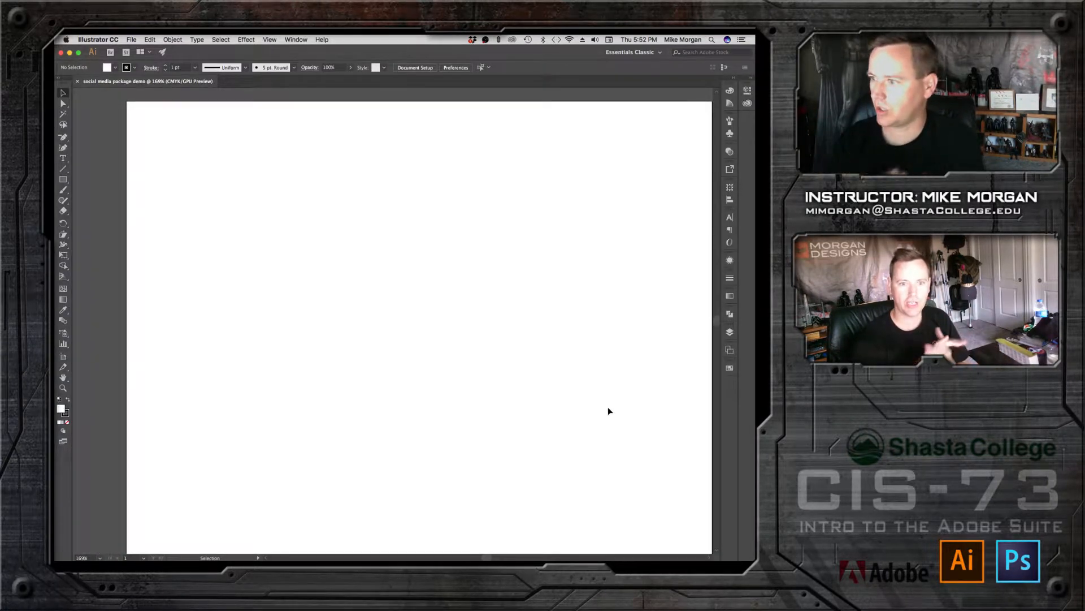
Step: Check the Facebook cover image dimensions on the course page in Safari, and return to Illustrator
{"action": "key", "text": "super+1"}
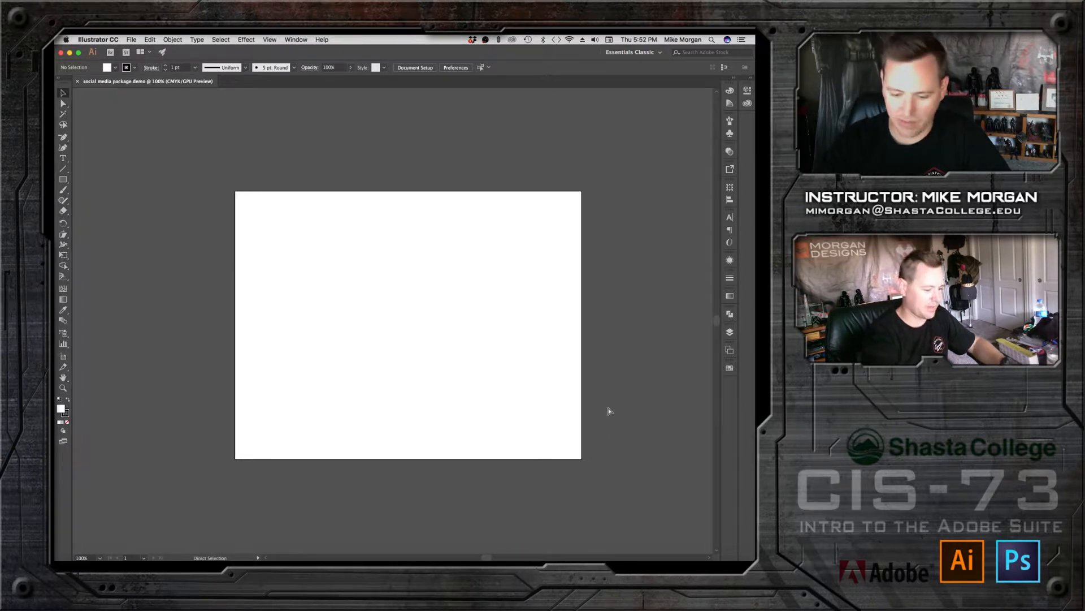
{"action": "key", "text": "super+minus"}
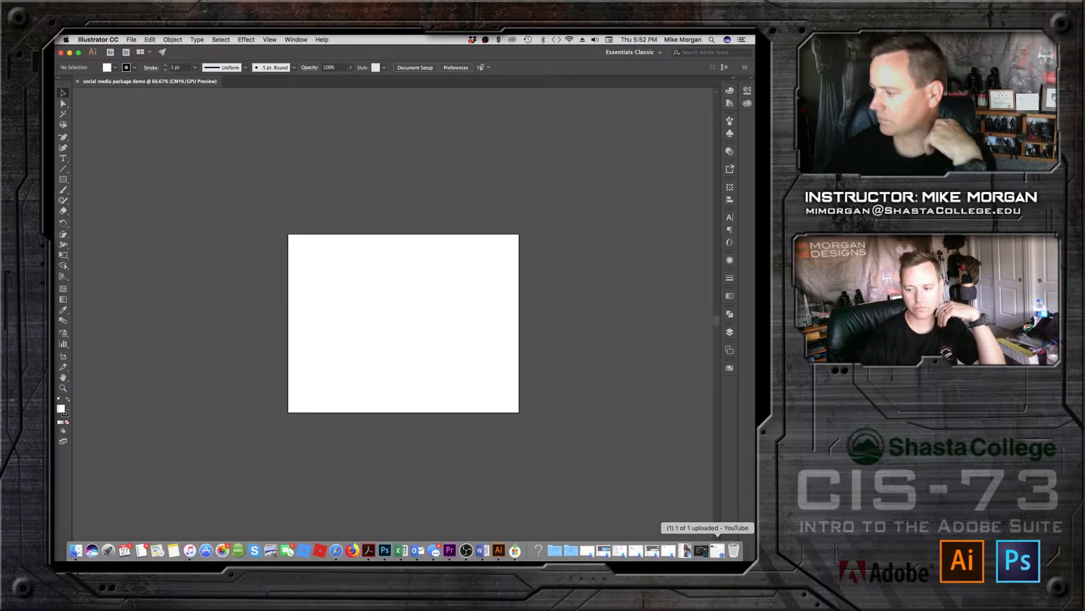
{"action": "left_click", "coordinate": [718, 551]}
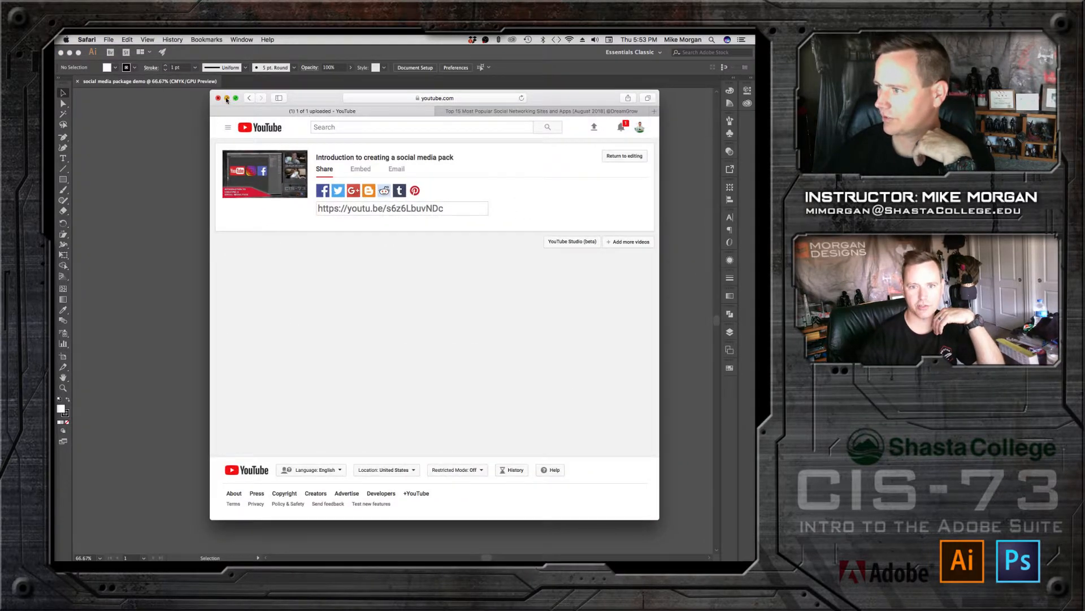
{"action": "left_click", "coordinate": [227, 99]}
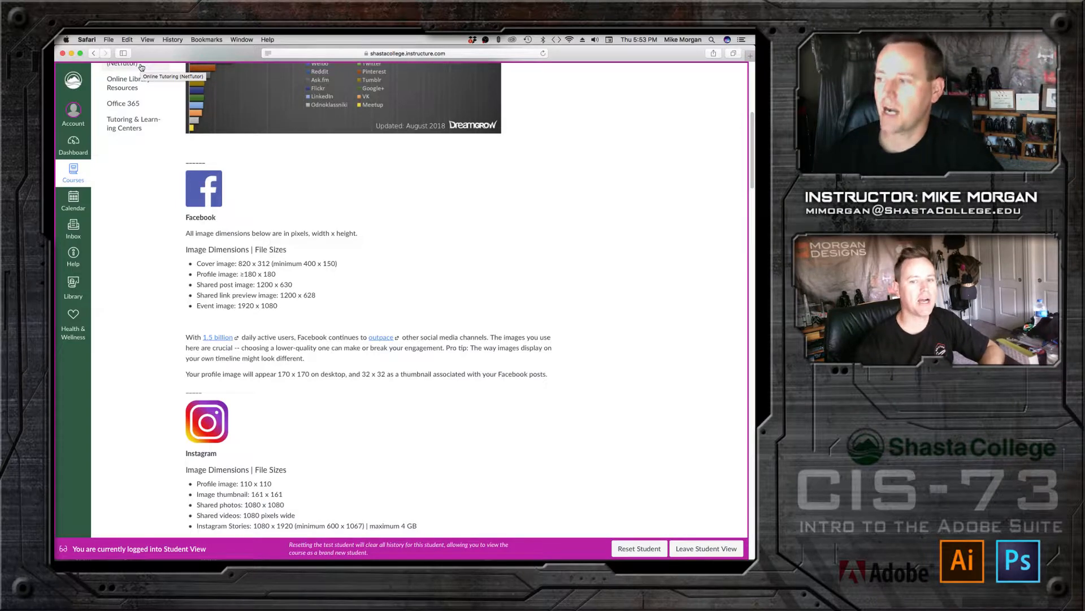
{"action": "left_click", "coordinate": [71, 54]}
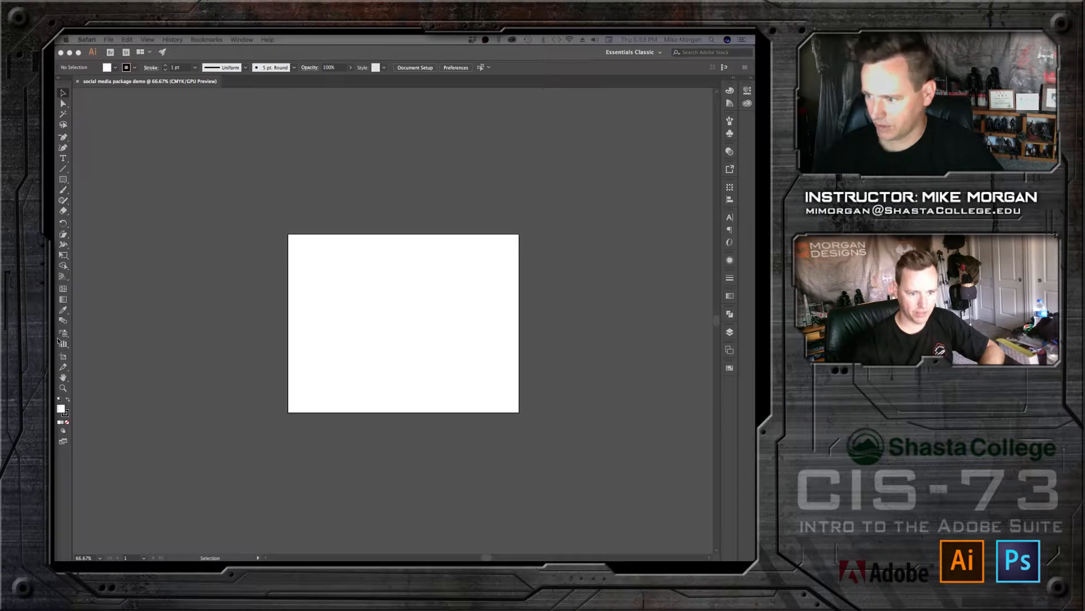
Step: Resize the artboard to 820 px wide and 320 px high, and leave artboard editing
{"action": "left_click", "coordinate": [83, 292]}
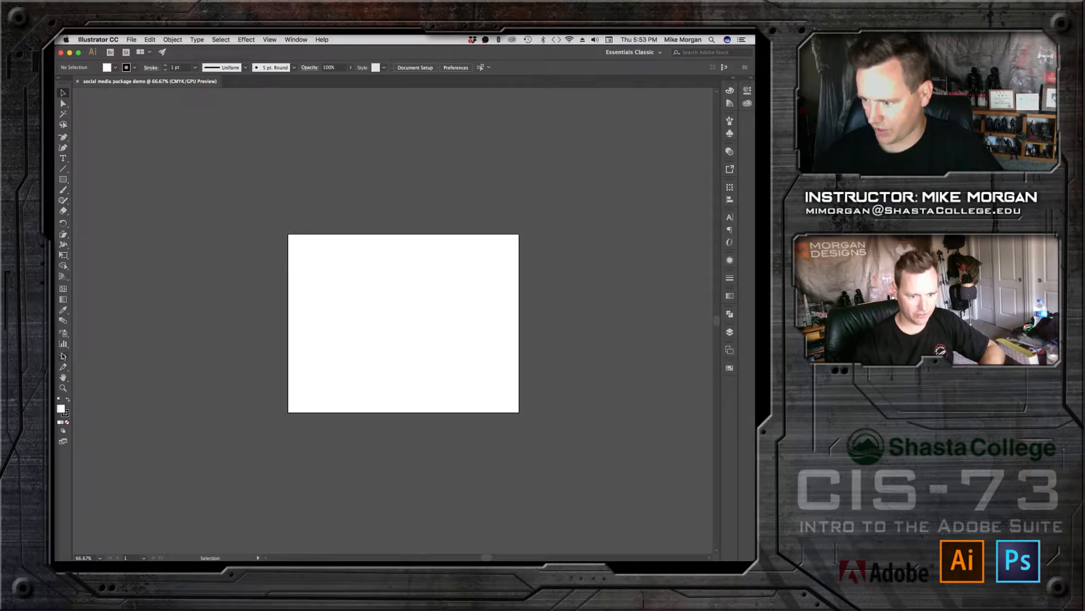
{"action": "key", "text": "shift+o"}
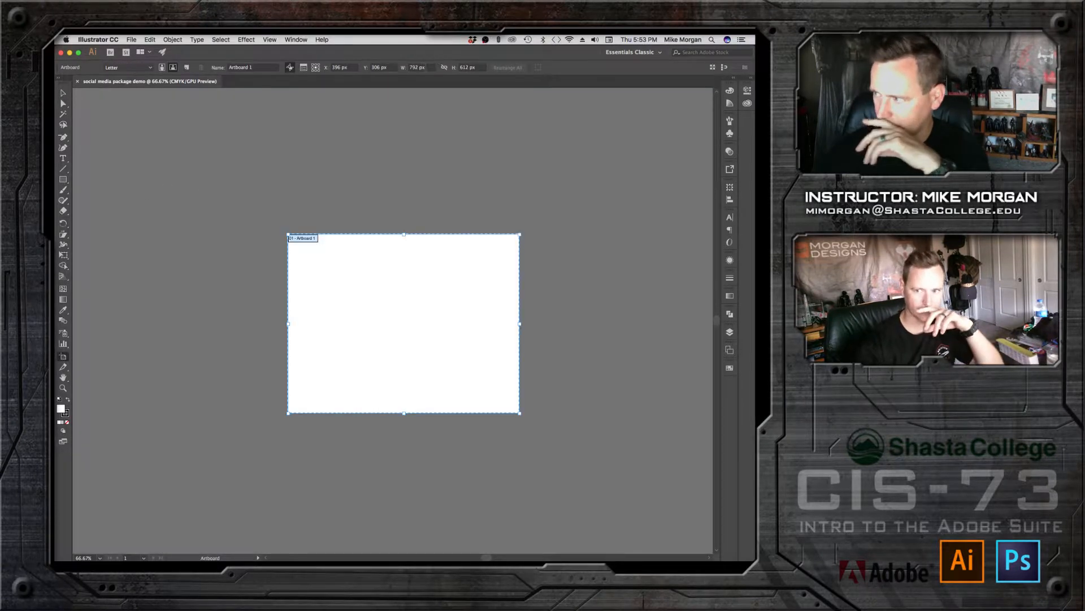
{"action": "left_click", "coordinate": [424, 67]}
{"action": "type", "text": "8"}
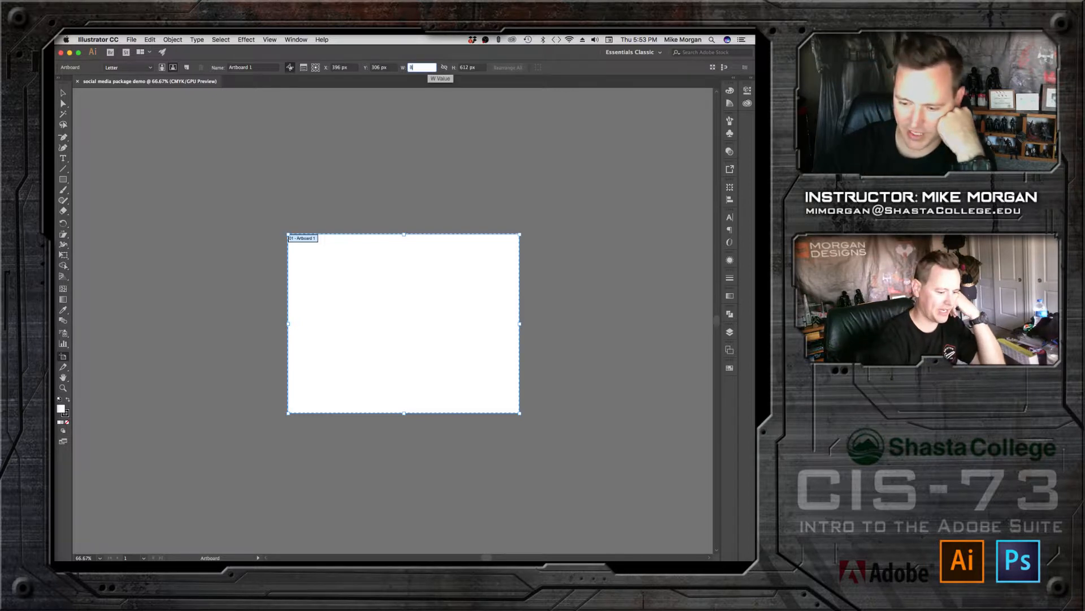
{"action": "type", "text": "20"}
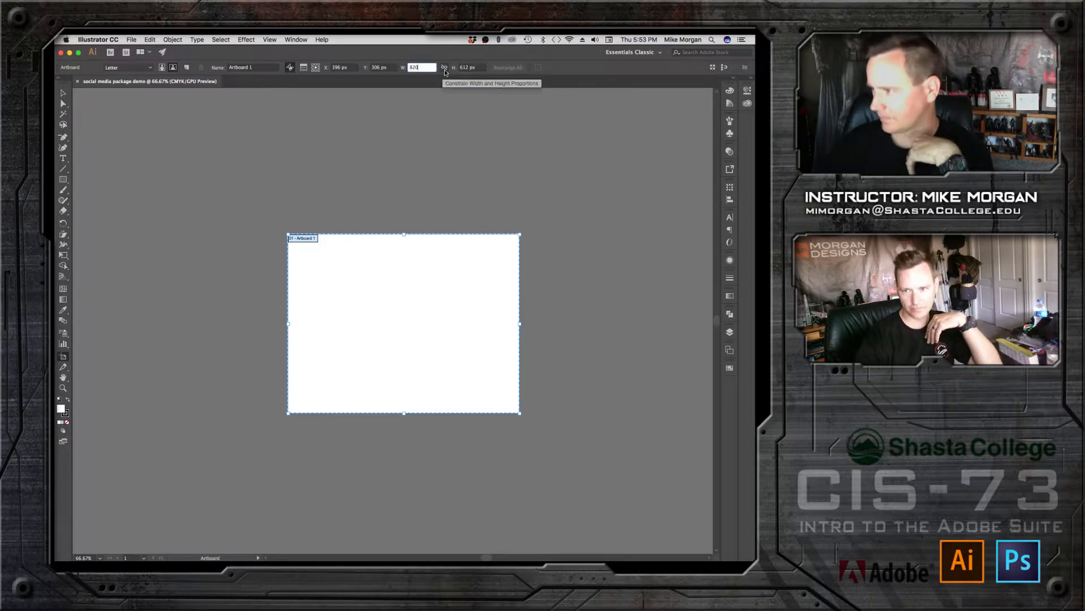
{"action": "key", "text": "Tab"}
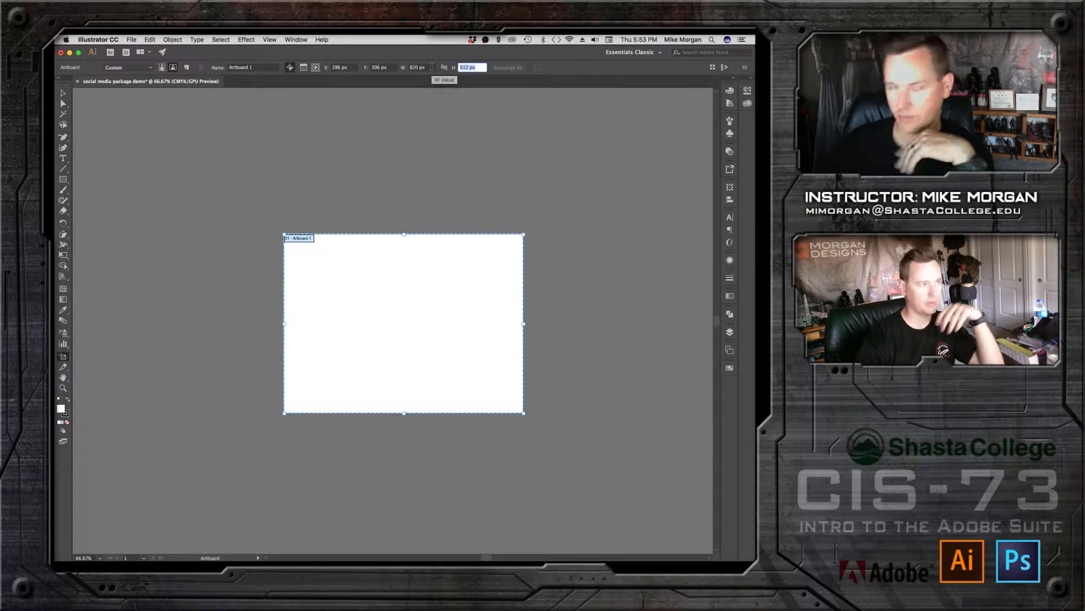
{"action": "type", "text": "320"}
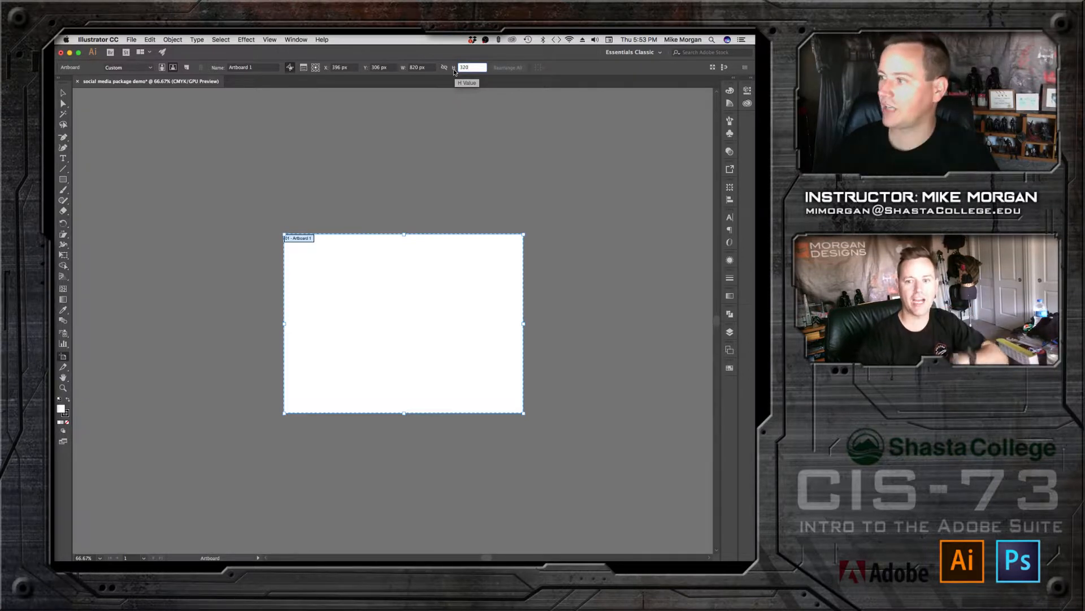
{"action": "left_click", "coordinate": [428, 68]}
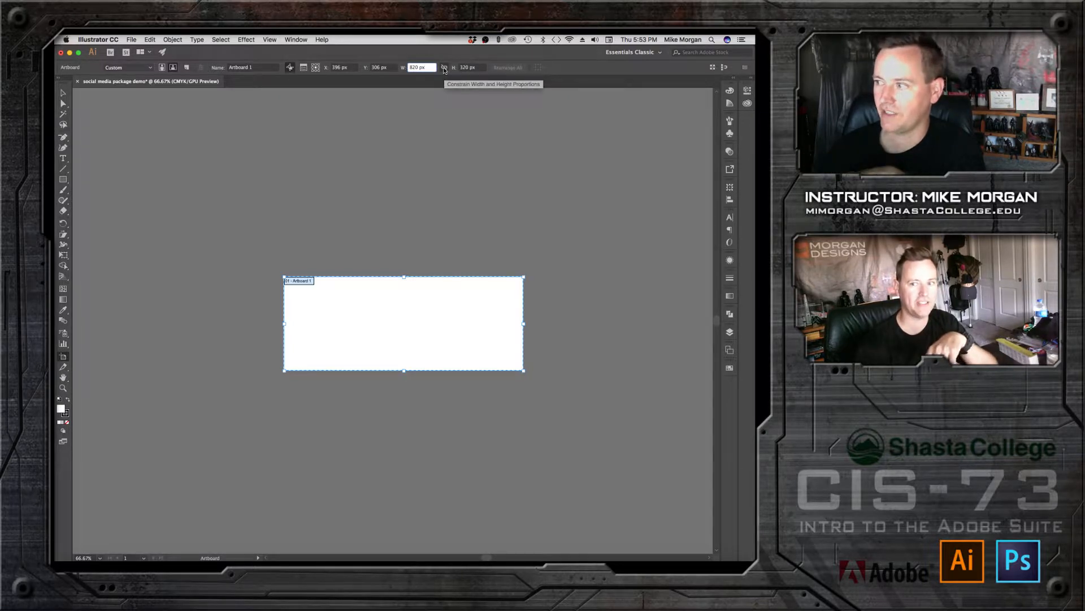
{"action": "left_click", "coordinate": [444, 69]}
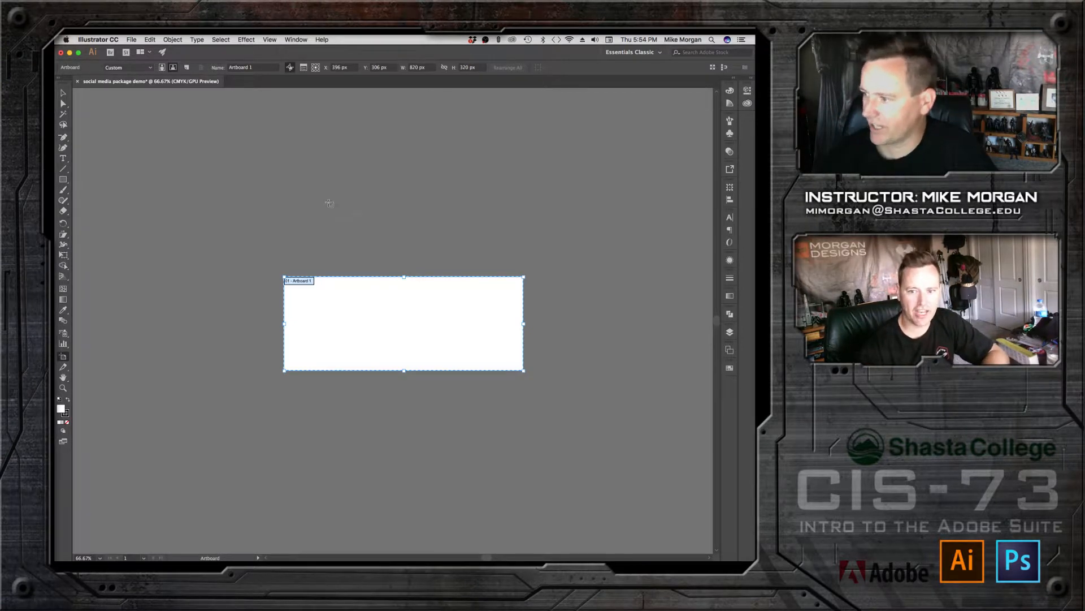
{"action": "left_click", "coordinate": [62, 93]}
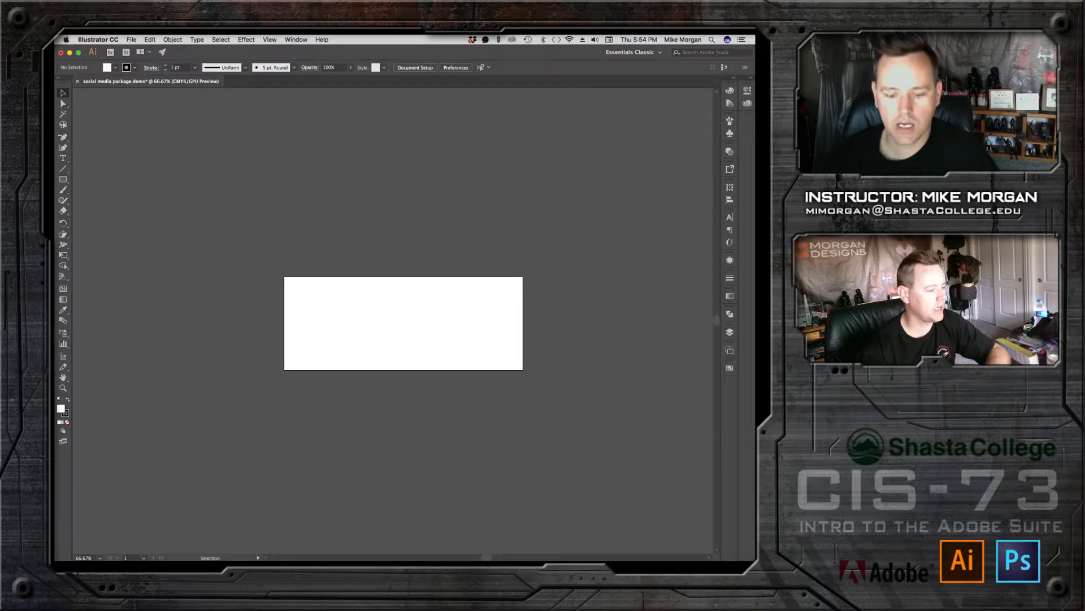
Step: Place the Facebook logo image in the document, scale it down and position it just outside the artboard's upper-left corner
{"action": "key", "text": "ctrl+Up"}
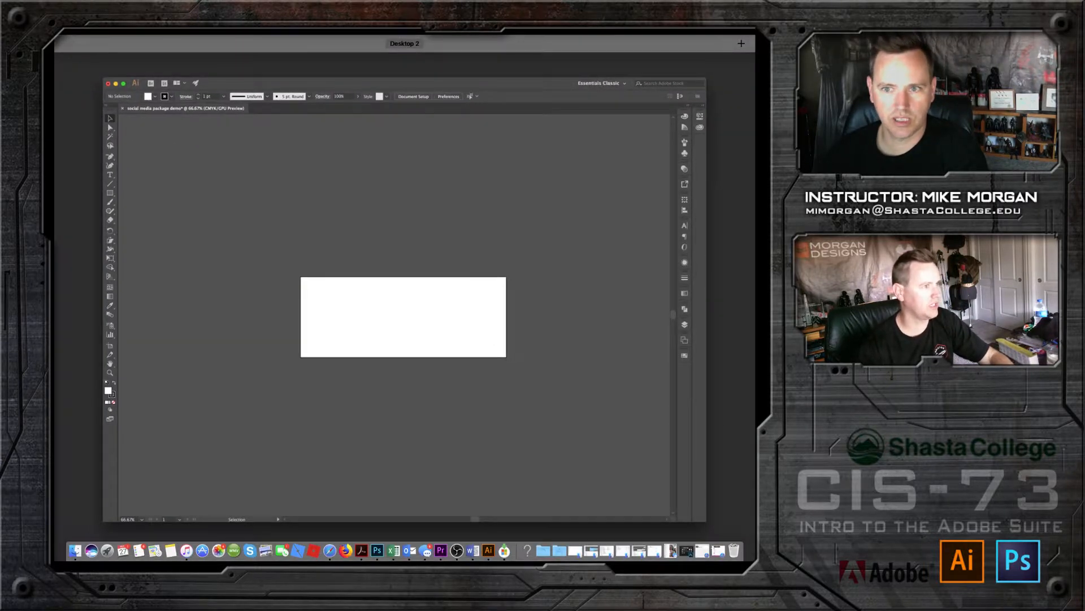
{"action": "key", "text": "ctrl+Up"}
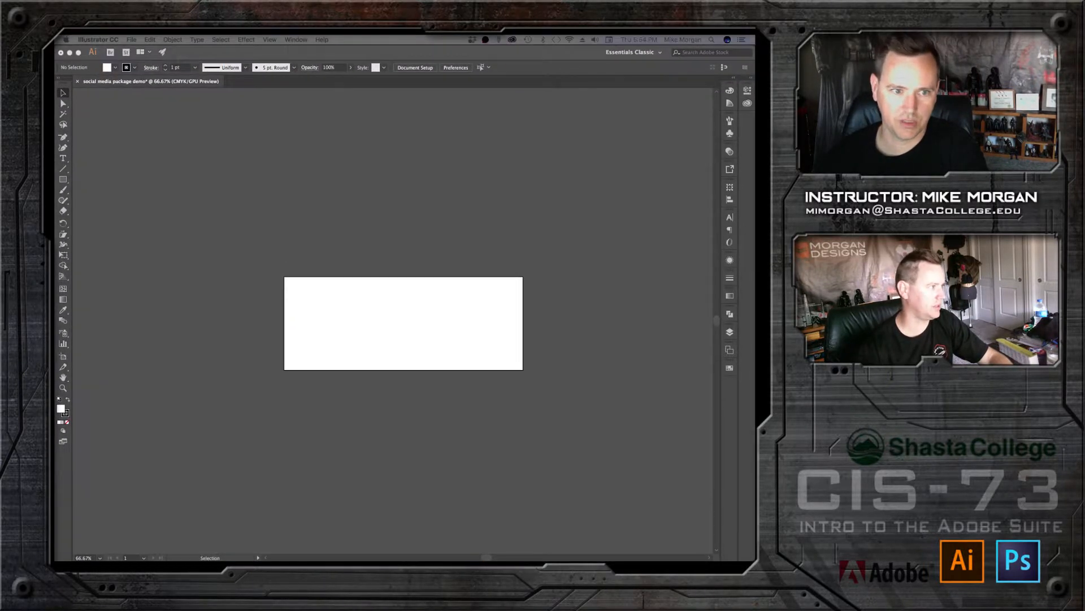
{"action": "left_click_drag", "start_coordinate": [56, 170], "coordinate": [283, 265]}
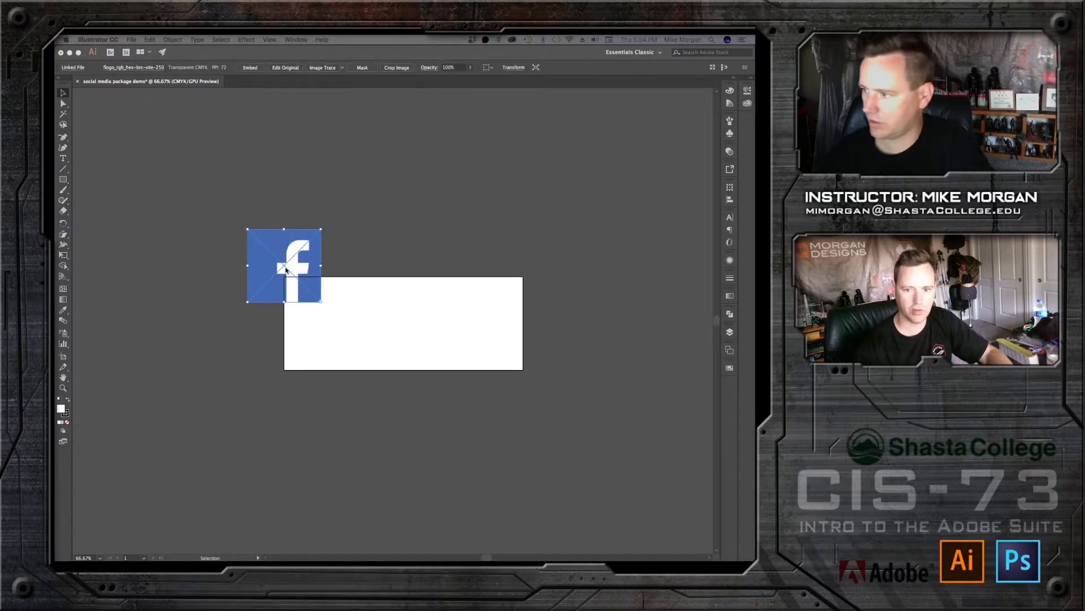
{"action": "left_click", "coordinate": [320, 304]}
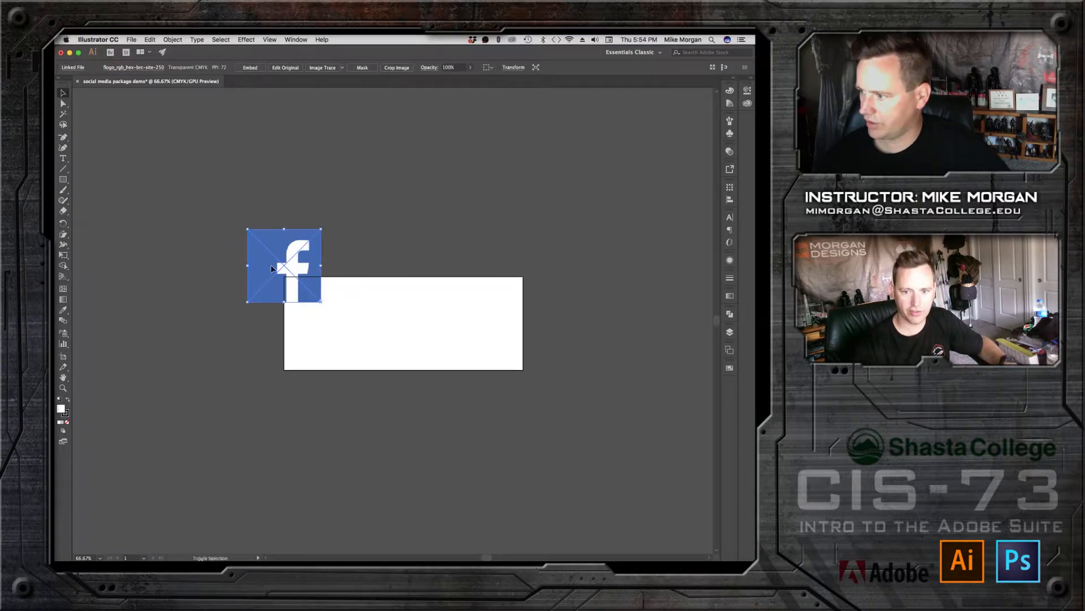
{"action": "left_click_drag", "start_coordinate": [321, 302], "coordinate": [272, 295]}
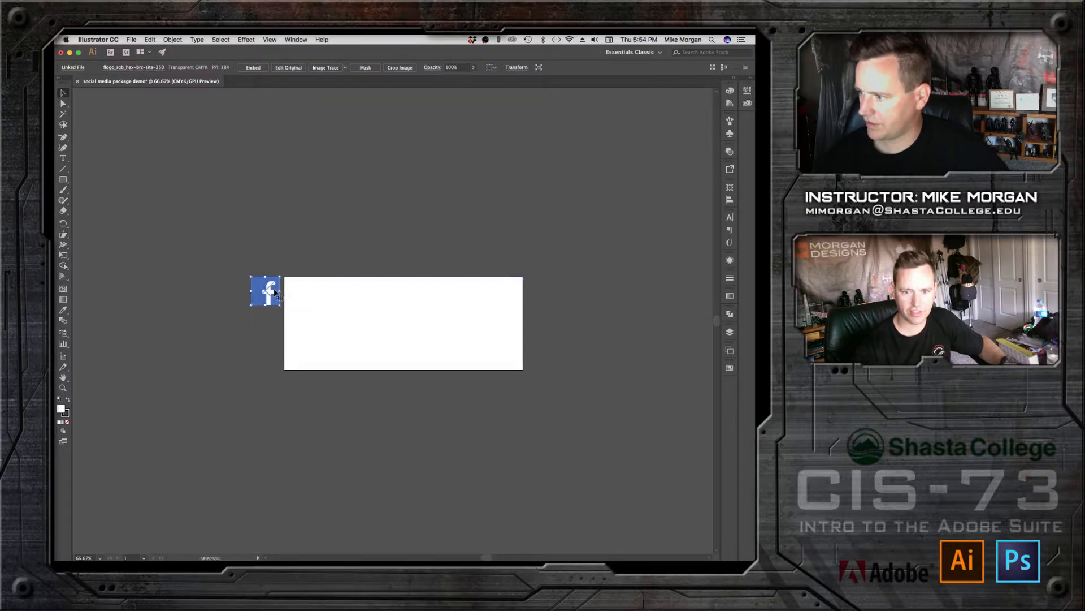
{"action": "left_click", "coordinate": [325, 225]}
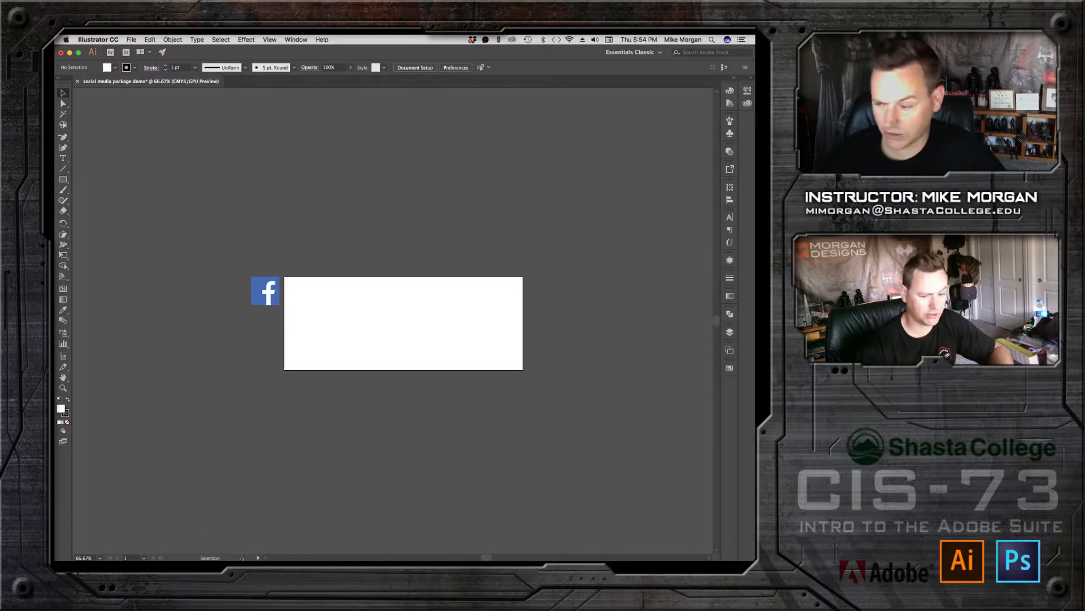
Step: Look up the Facebook profile image size on the course page in Safari, and return to Illustrator
{"action": "mouse_move", "coordinate": [362, 555]}
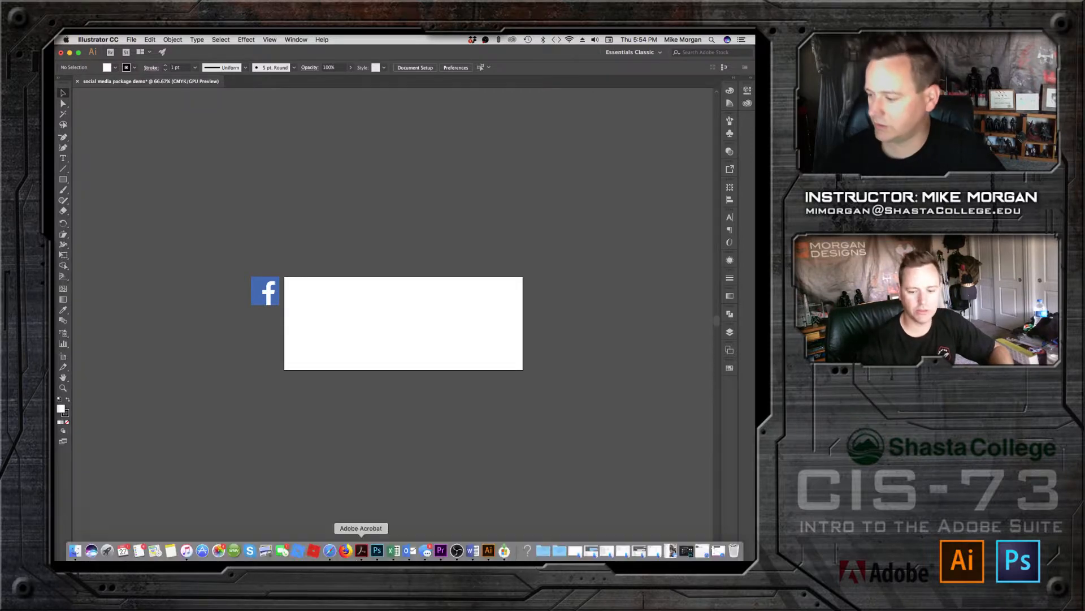
{"action": "left_click", "coordinate": [718, 551]}
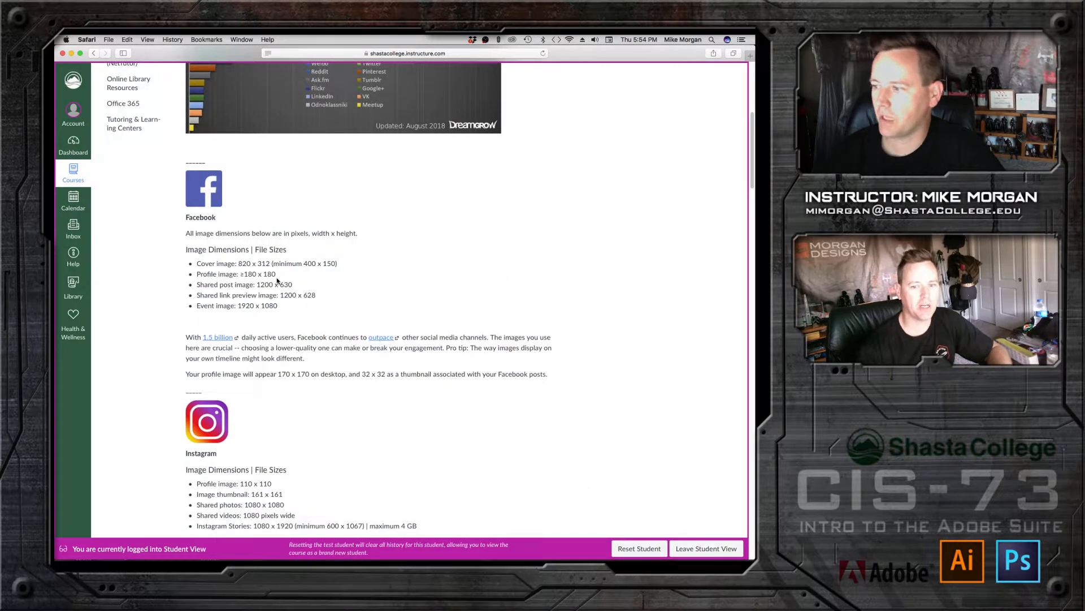
{"action": "left_click", "coordinate": [71, 53]}
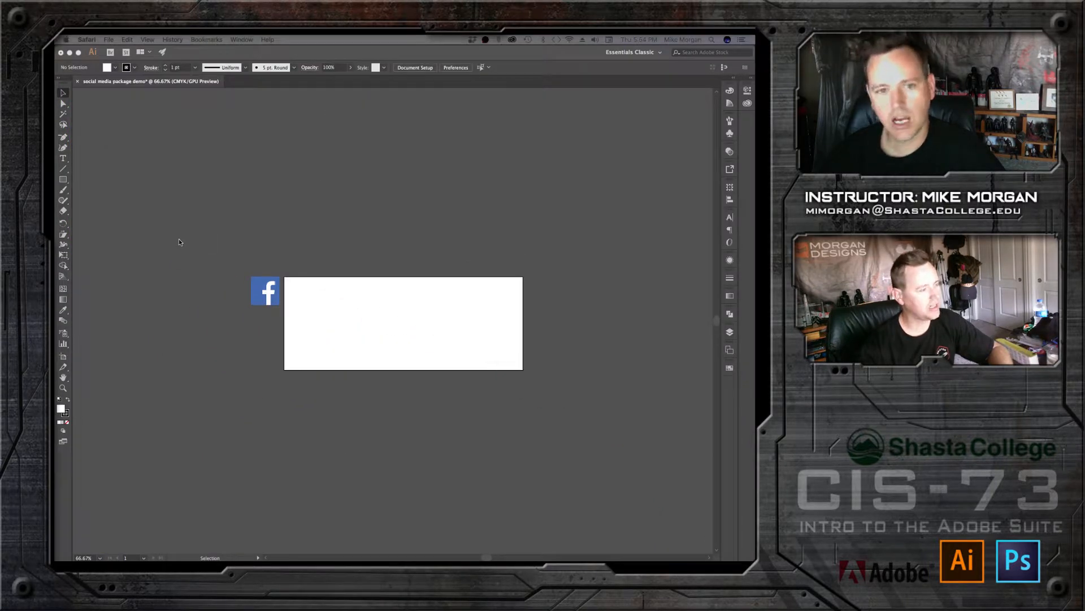
{"action": "left_click", "coordinate": [63, 359]}
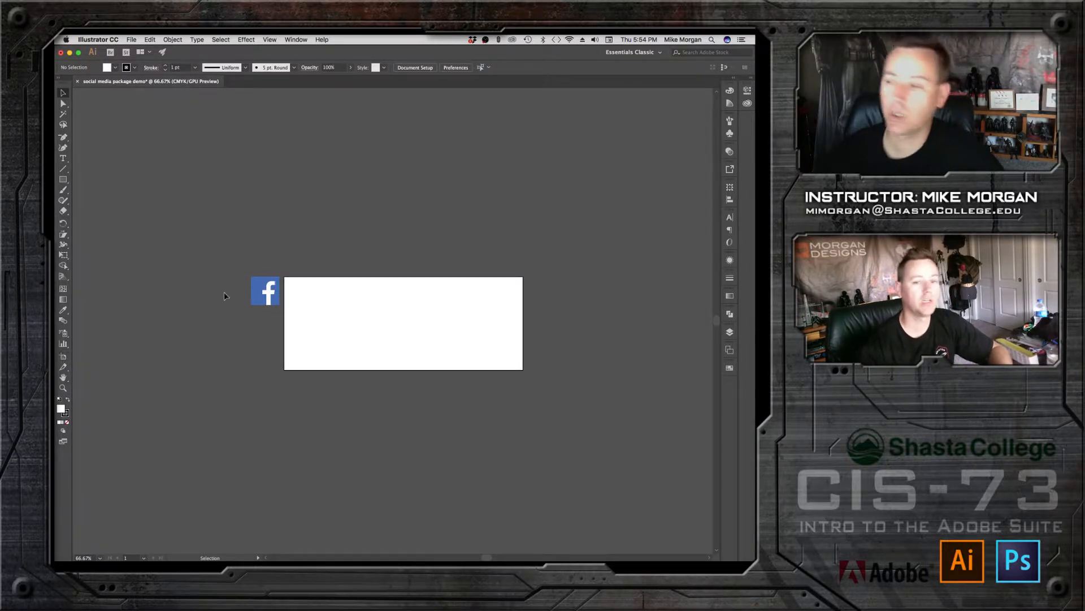
Step: Draw a new artboard above the Facebook cover artboard and set its size to 180 px wide by 180 px high
{"action": "left_click", "coordinate": [63, 356]}
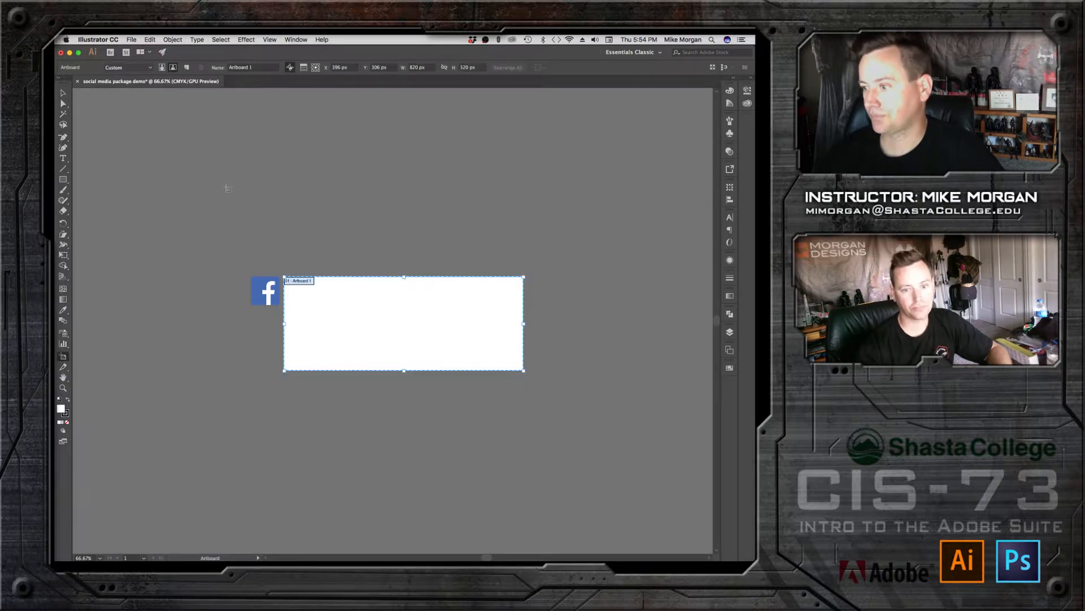
{"action": "left_click_drag", "start_coordinate": [242, 153], "coordinate": [321, 224]}
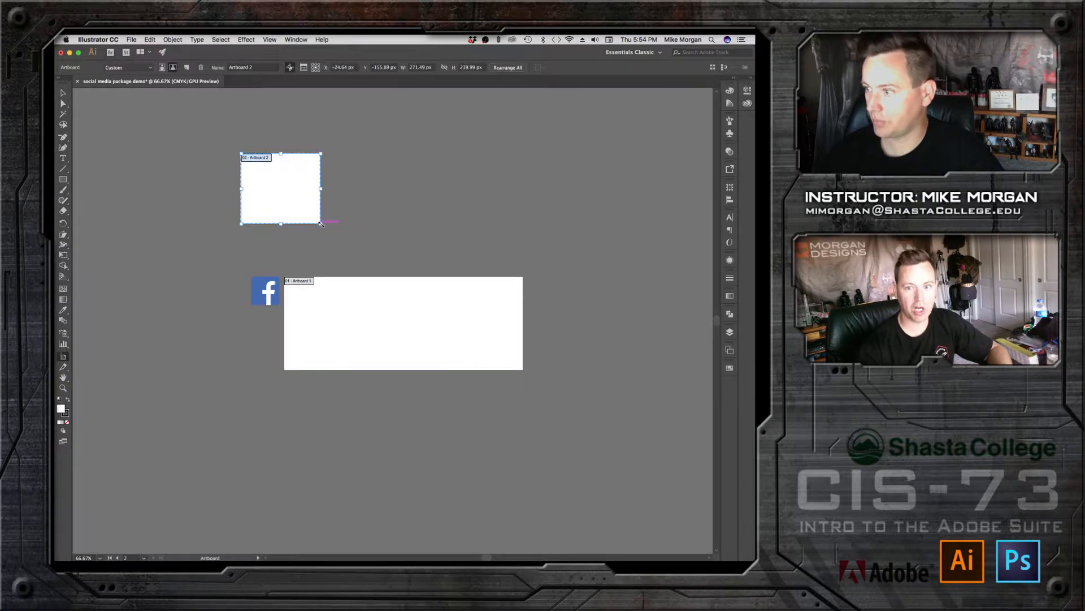
{"action": "left_click", "coordinate": [432, 68]}
{"action": "type", "text": "1"}
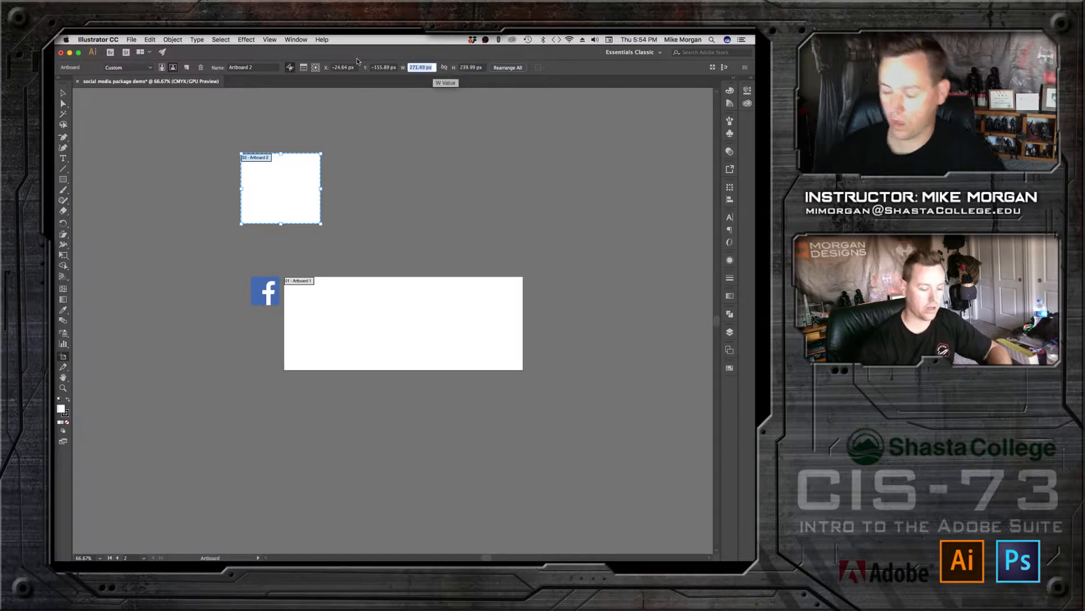
{"action": "type", "text": "80"}
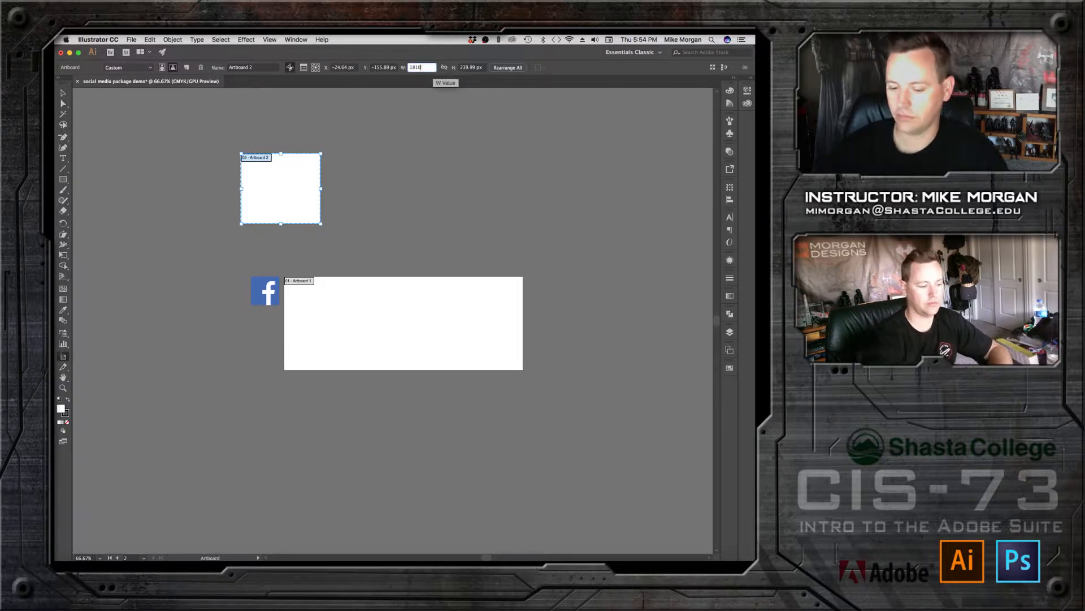
{"action": "key", "text": "BackSpace"}
{"action": "type", "text": "0"}
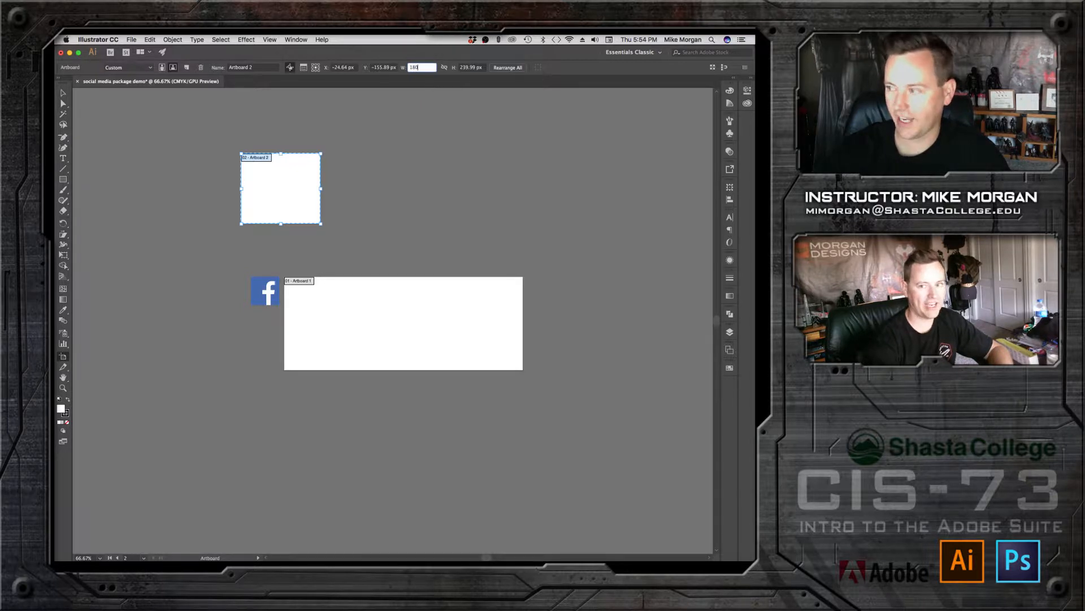
{"action": "key", "text": "Tab"}
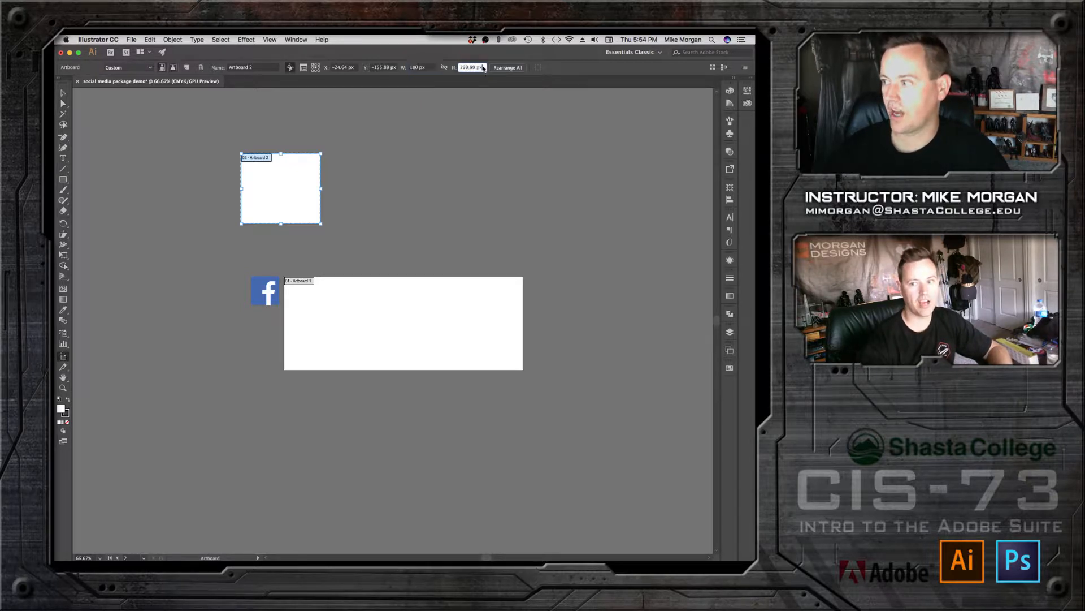
{"action": "type", "text": "18"}
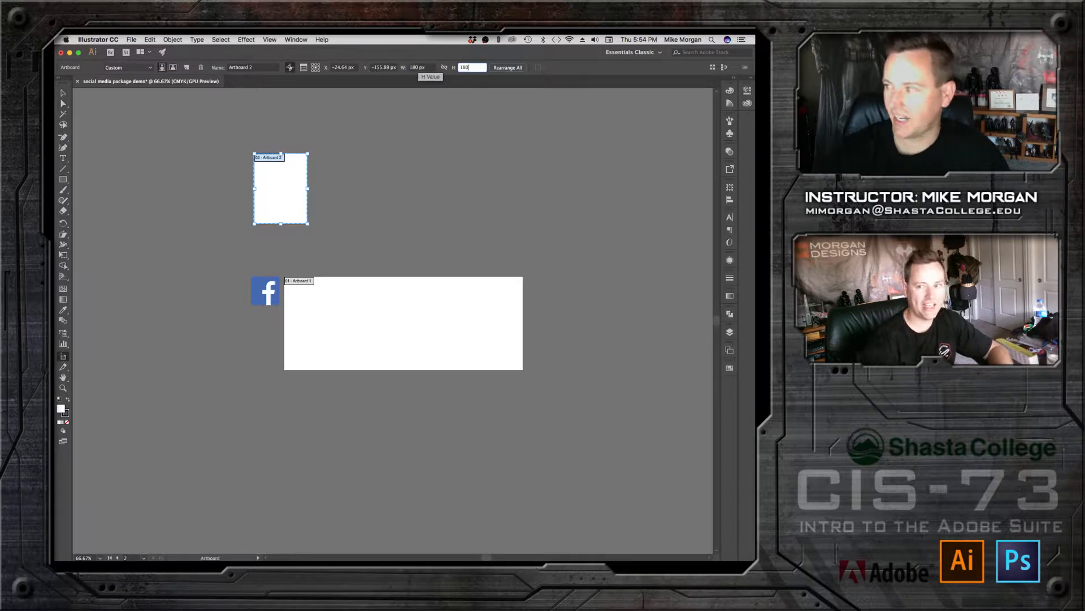
{"action": "type", "text": "0"}
{"action": "left_click", "coordinate": [432, 67]}
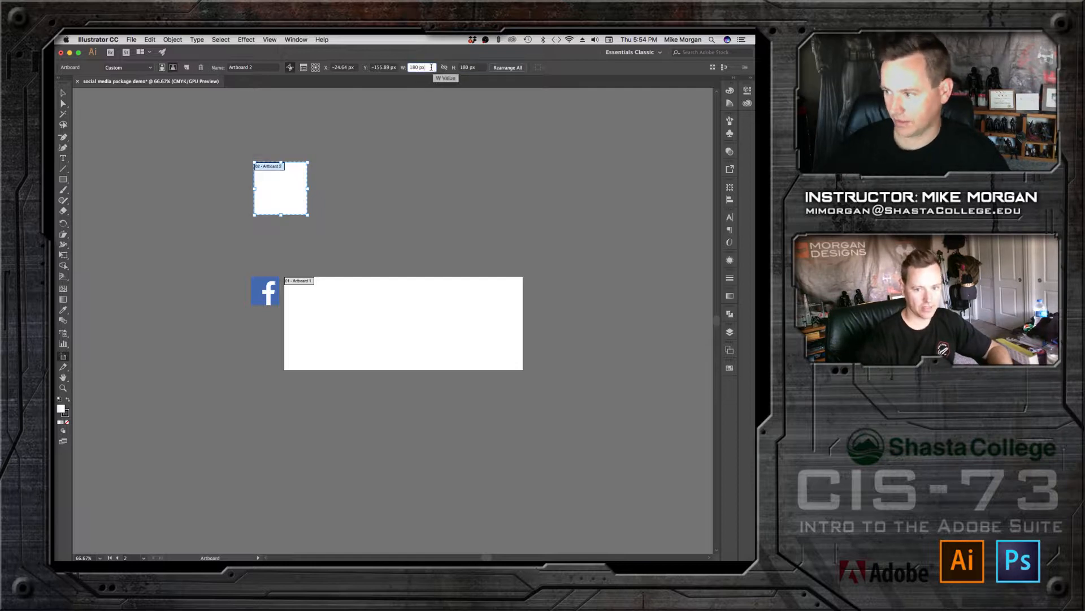
Step: Align the 180 px artboard above the cover artboard's left edge and copy the Facebook logo beside its upper-left corner
{"action": "left_click_drag", "start_coordinate": [285, 194], "coordinate": [313, 229]}
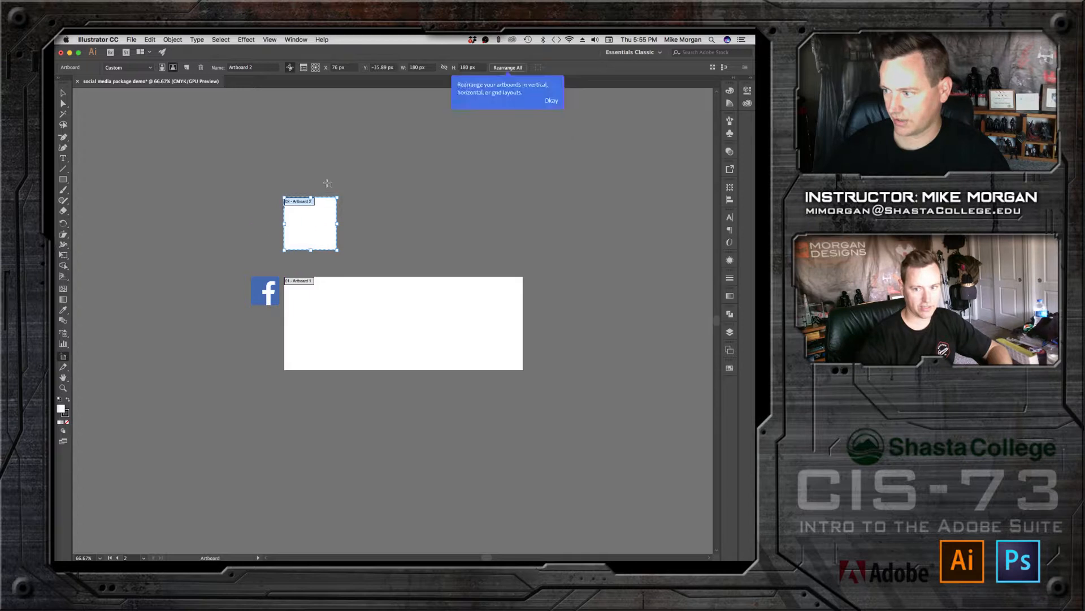
{"action": "left_click", "coordinate": [551, 101]}
{"action": "left_click", "coordinate": [63, 94]}
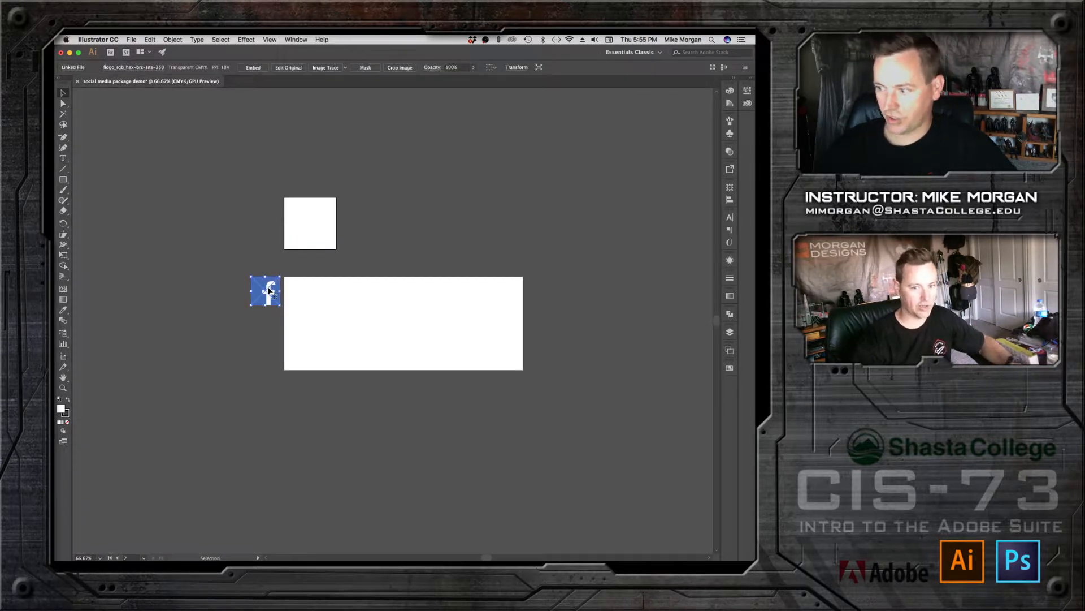
{"action": "left_click_drag", "start_coordinate": [270, 290], "coordinate": [272, 212]}
{"action": "left_click", "coordinate": [325, 170]}
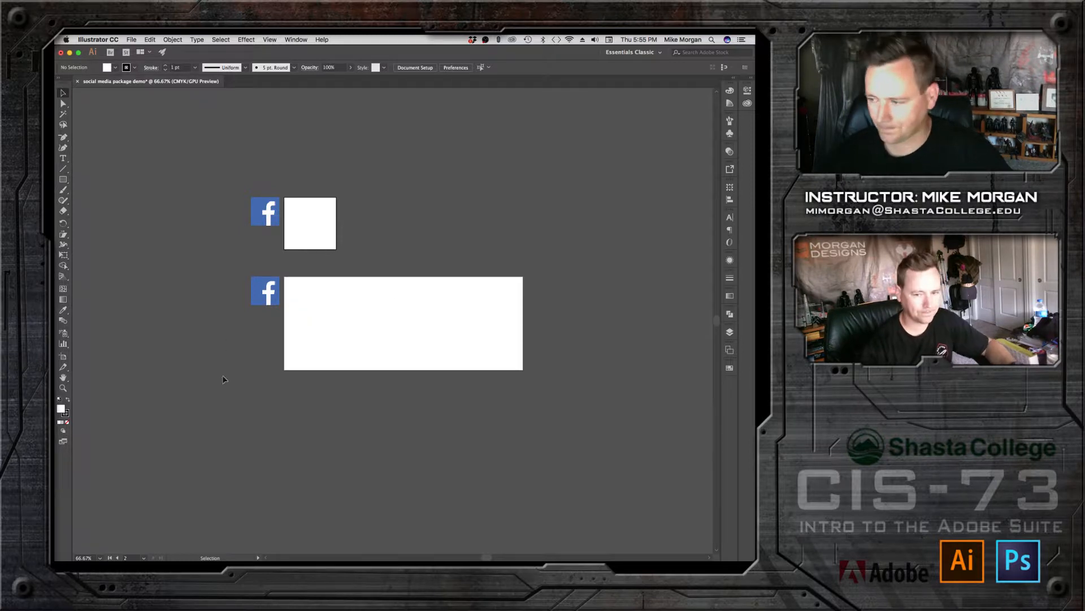
Step: Look up the Instagram profile image size on the course page in Safari, and return to Illustrator
{"action": "key", "text": "space"}
{"action": "left_click_drag", "start_coordinate": [307, 422], "coordinate": [293, 347]}
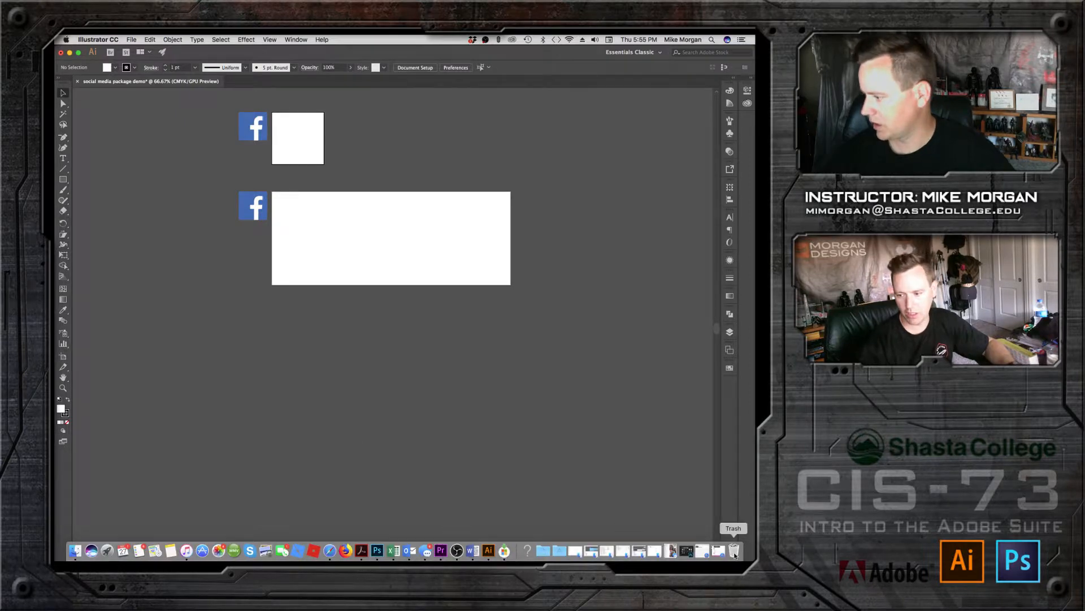
{"action": "left_click", "coordinate": [718, 553]}
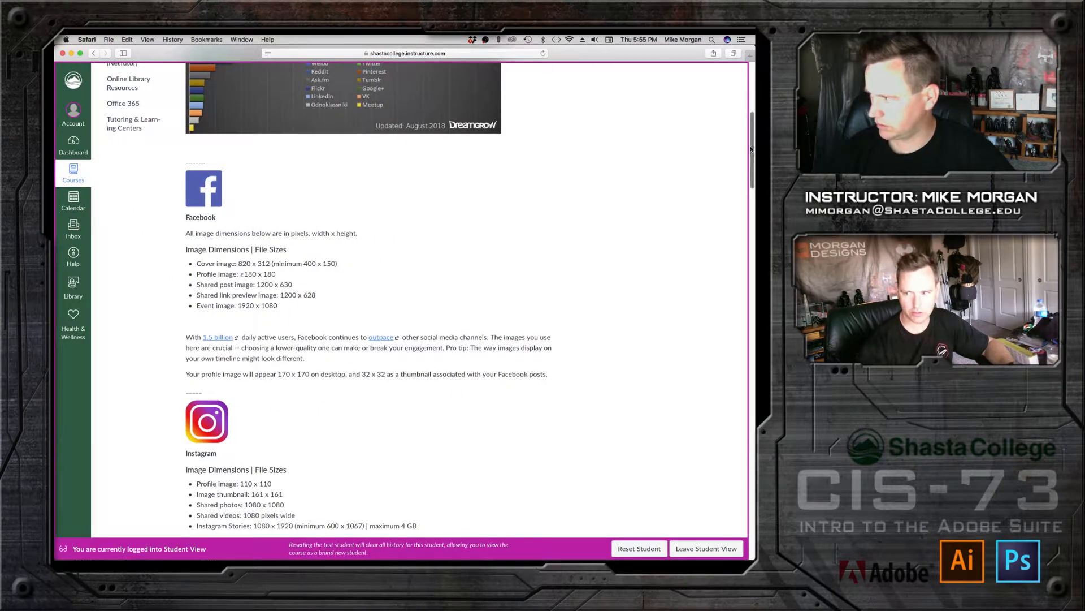
{"action": "left_click_drag", "start_coordinate": [752, 149], "coordinate": [750, 187]}
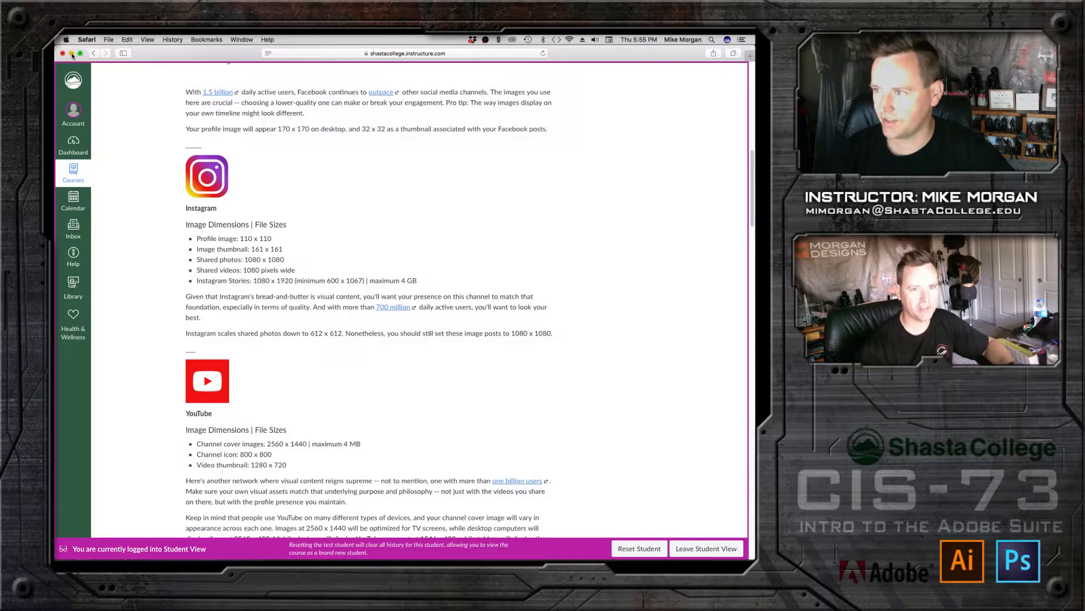
{"action": "left_click", "coordinate": [71, 52]}
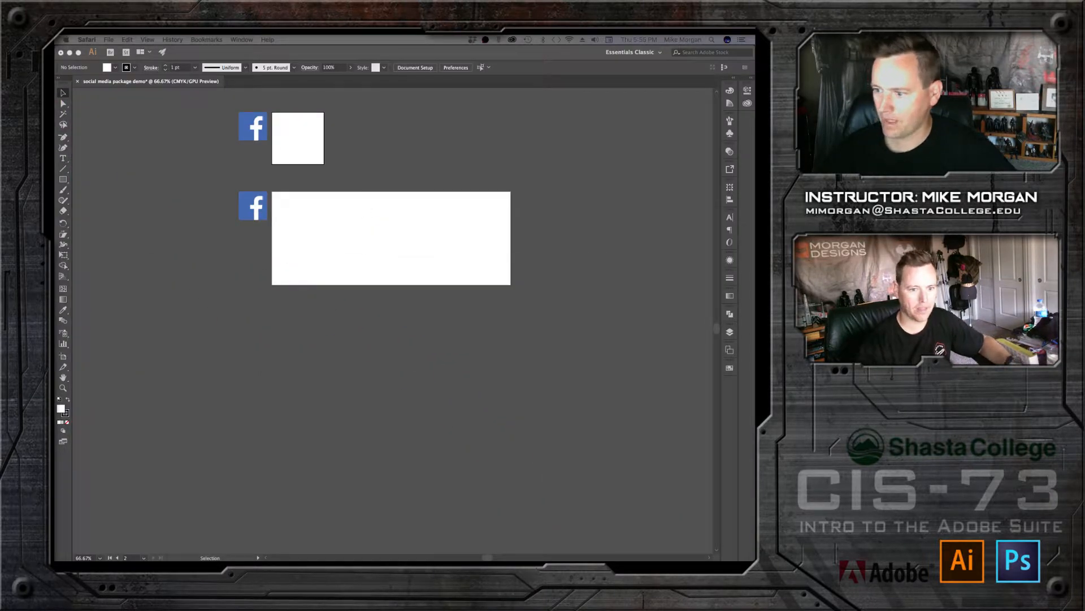
{"action": "left_click", "coordinate": [287, 340]}
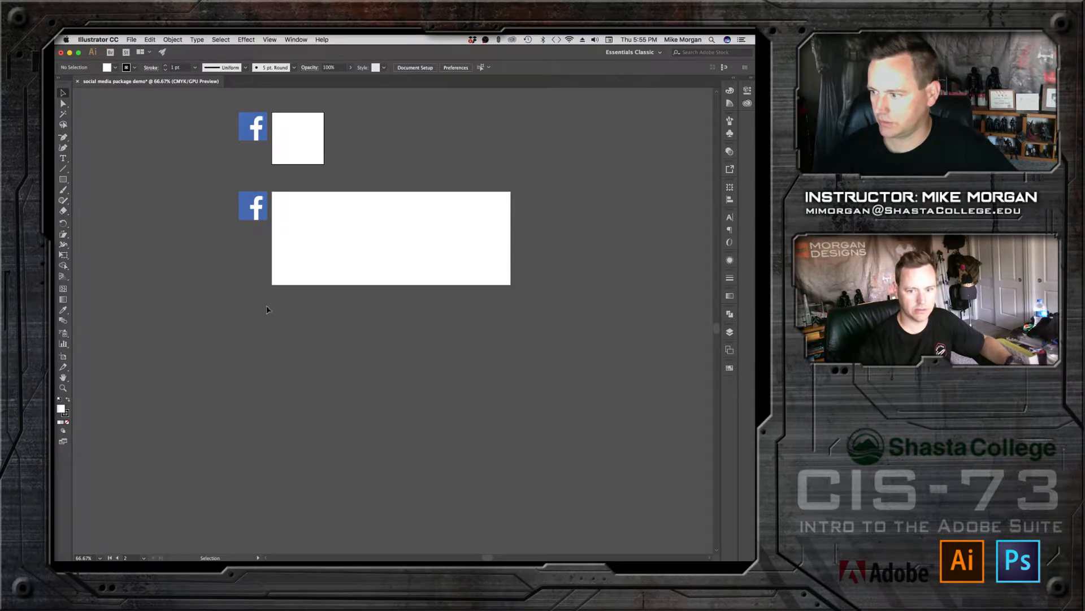
Step: Draw a new artboard below the Facebook cover artboard and set its size to 110 px wide by 110 px high
{"action": "left_click", "coordinate": [64, 360]}
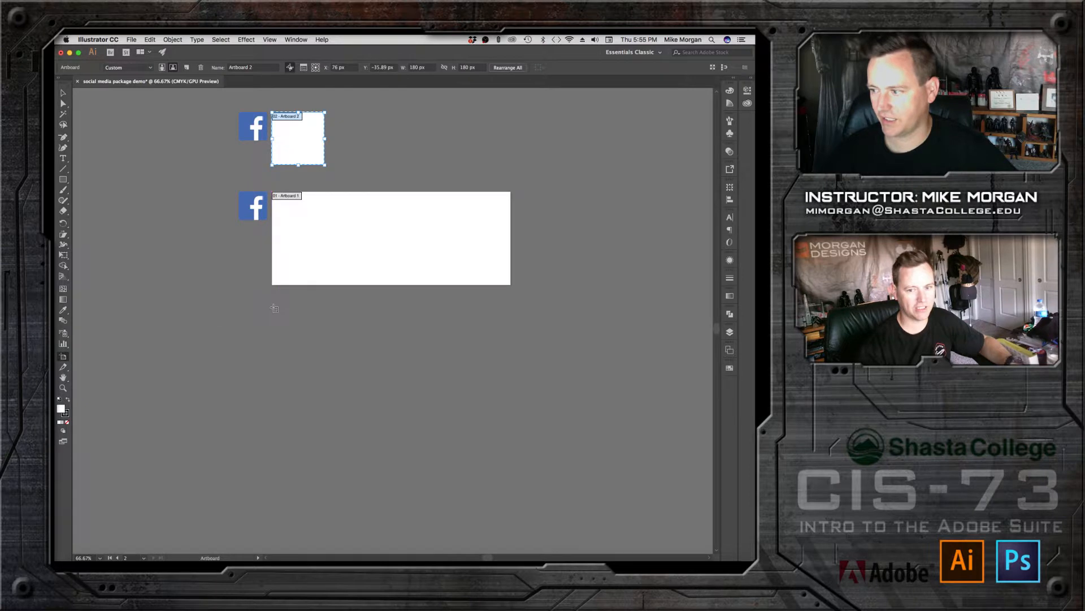
{"action": "left_click_drag", "start_coordinate": [272, 307], "coordinate": [334, 367]}
{"action": "left_click", "coordinate": [418, 67]}
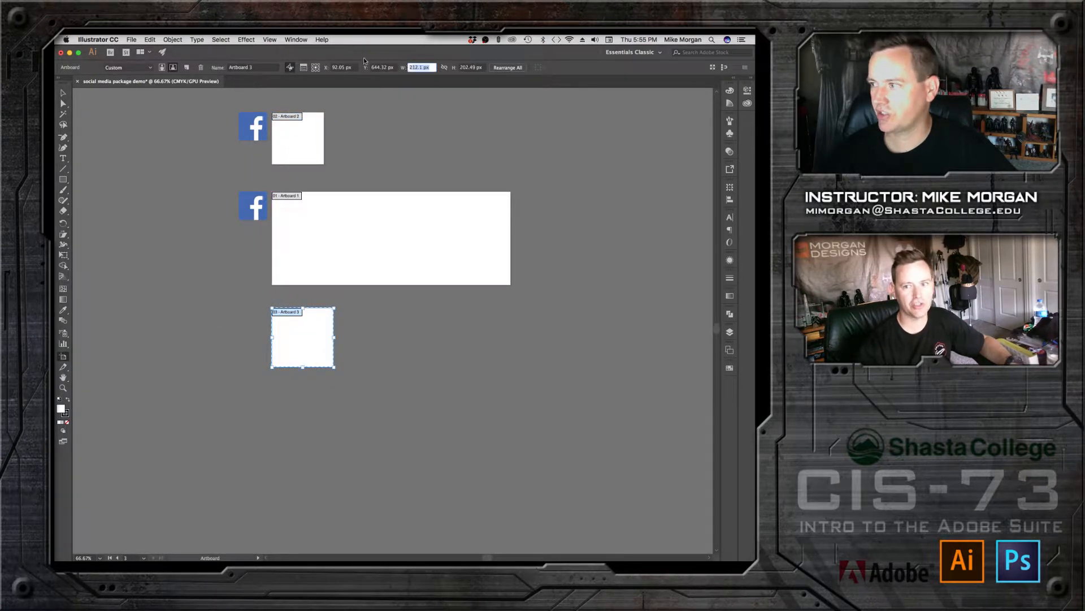
{"action": "type", "text": "1"}
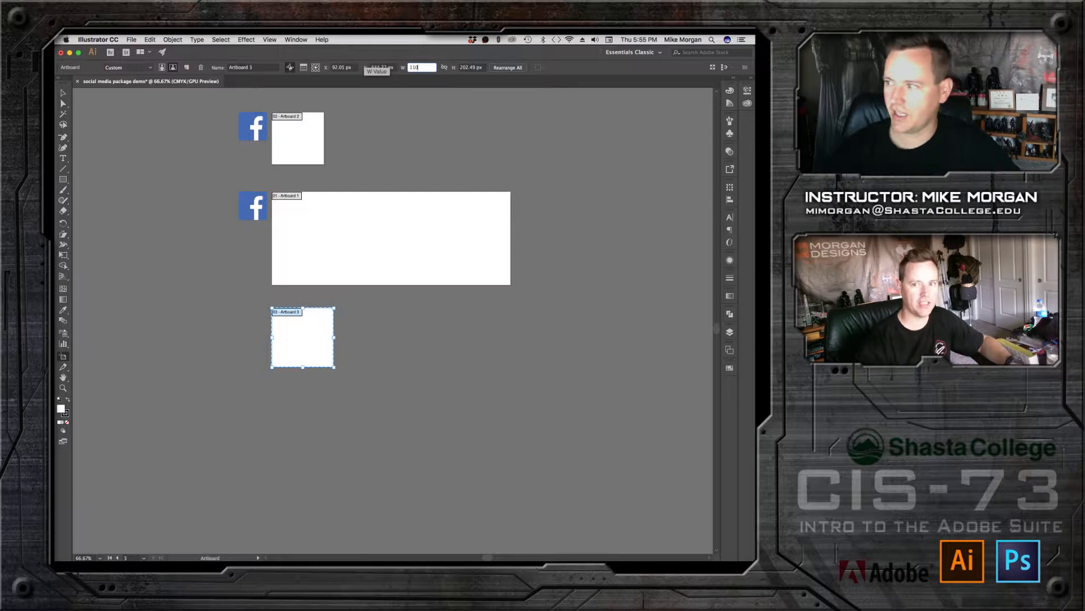
{"action": "type", "text": "10"}
{"action": "key", "text": "Tab"}
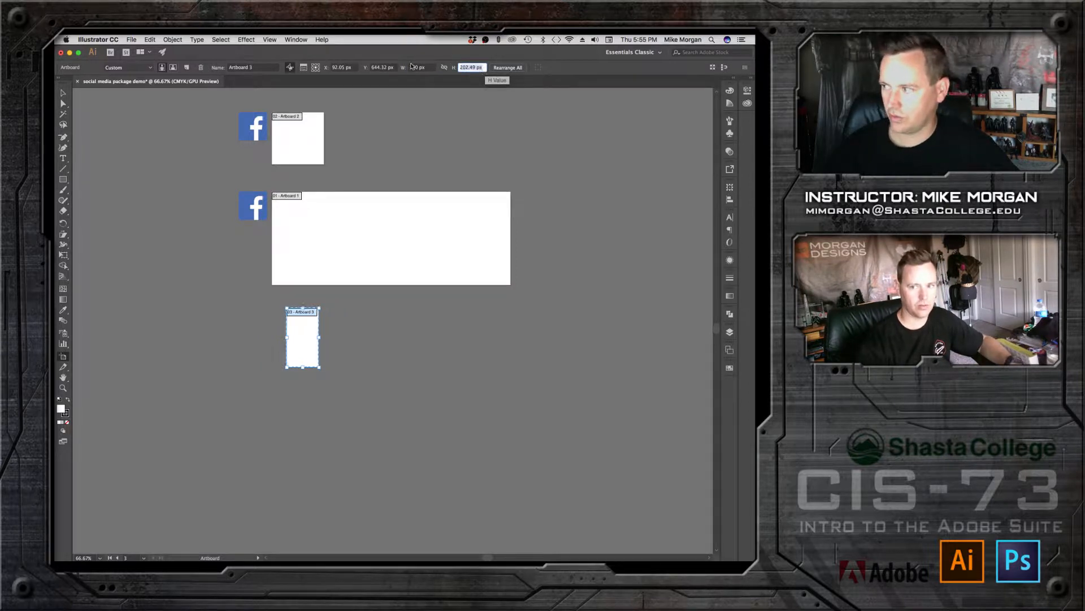
{"action": "type", "text": "110"}
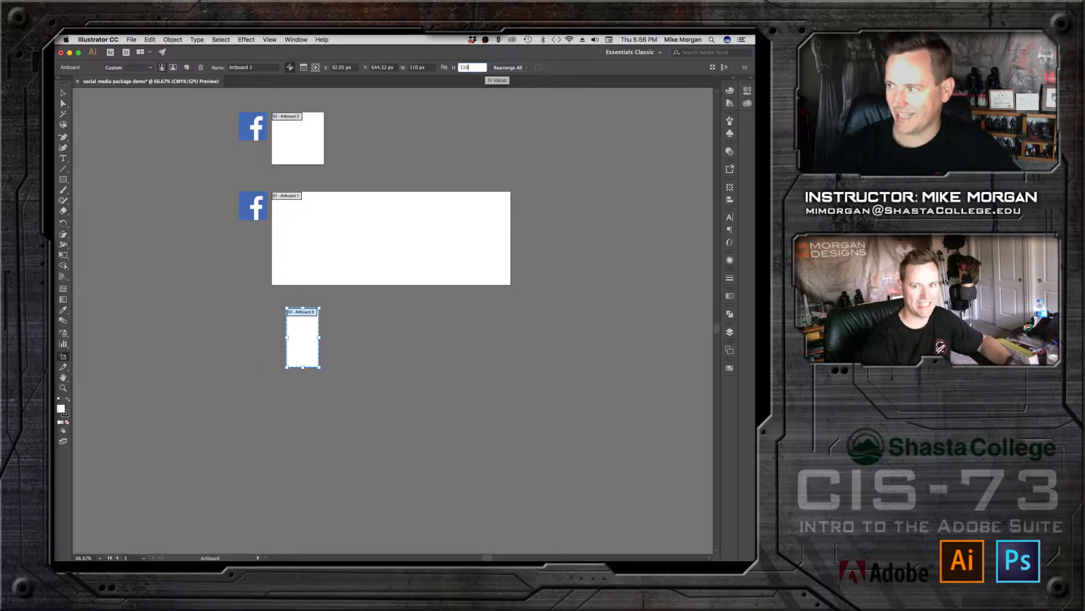
{"action": "left_click", "coordinate": [429, 68]}
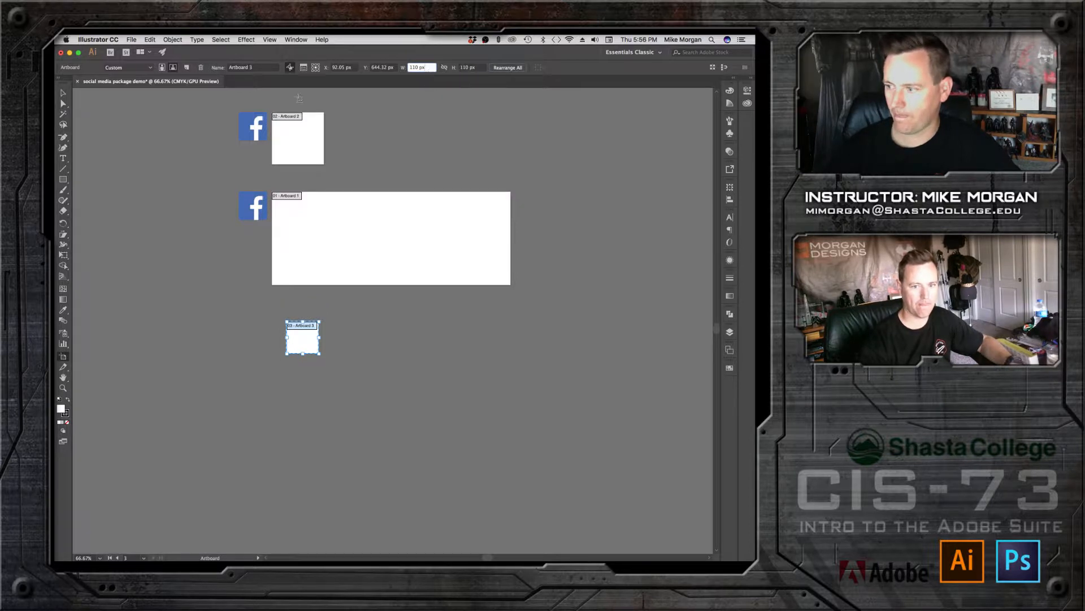
Step: Move the 110 px artboard into line with the left edge of the cover artboard, and leave artboard editing
{"action": "left_click", "coordinate": [64, 93]}
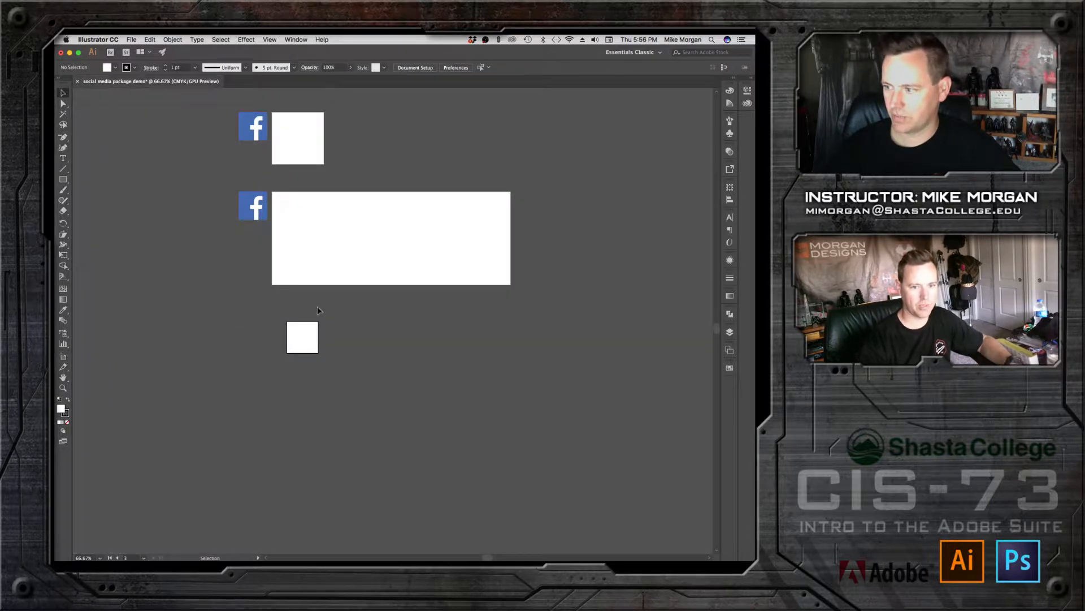
{"action": "left_click", "coordinate": [63, 356]}
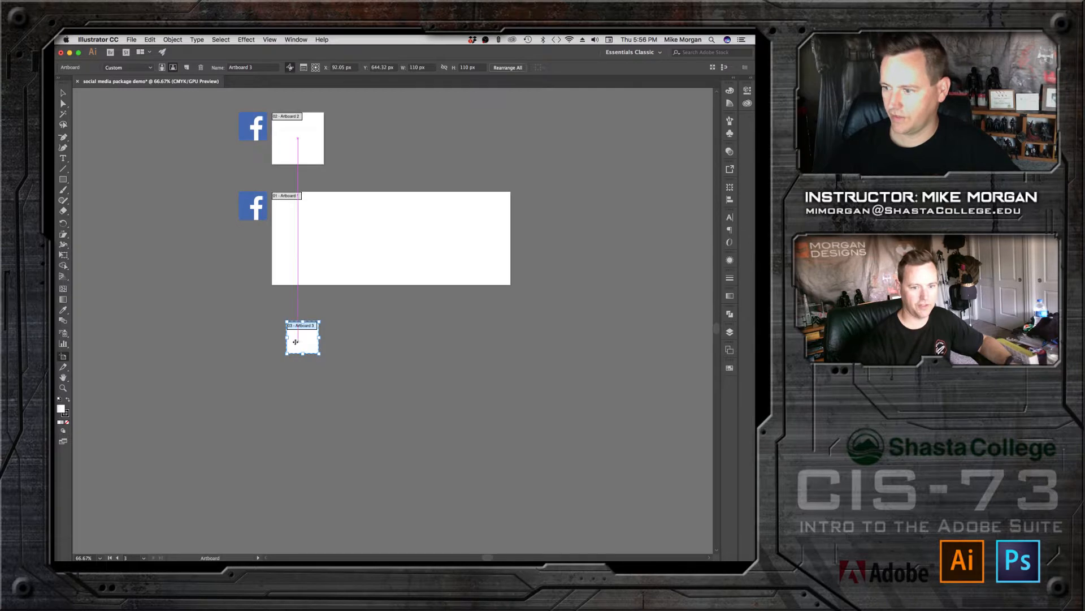
{"action": "left_click_drag", "start_coordinate": [301, 343], "coordinate": [286, 328]}
{"action": "left_click", "coordinate": [62, 93]}
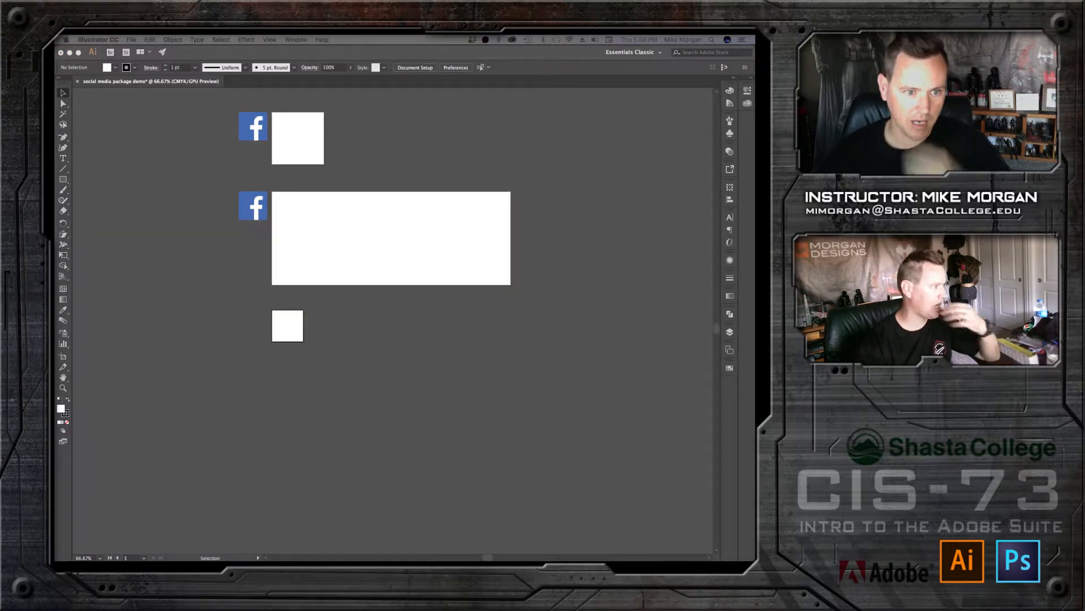
Step: Place the Instagram logo image, scale it down and position it just outside the 110 px artboard's upper-left corner
{"action": "left_click_drag", "start_coordinate": [0, 370], "coordinate": [249, 368]}
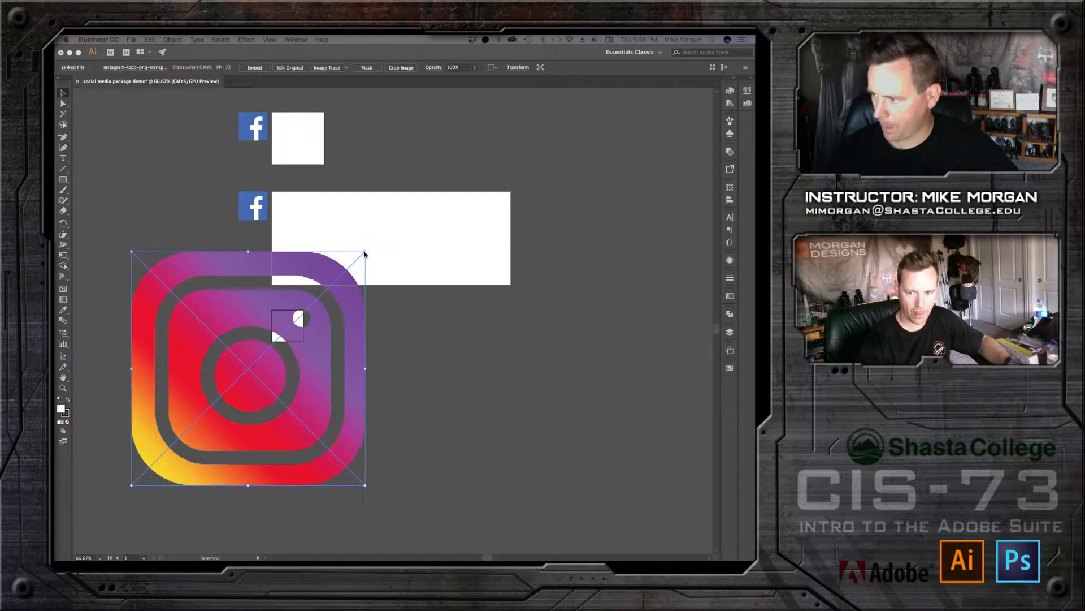
{"action": "left_click_drag", "start_coordinate": [366, 254], "coordinate": [244, 332]}
{"action": "left_click", "coordinate": [354, 331]}
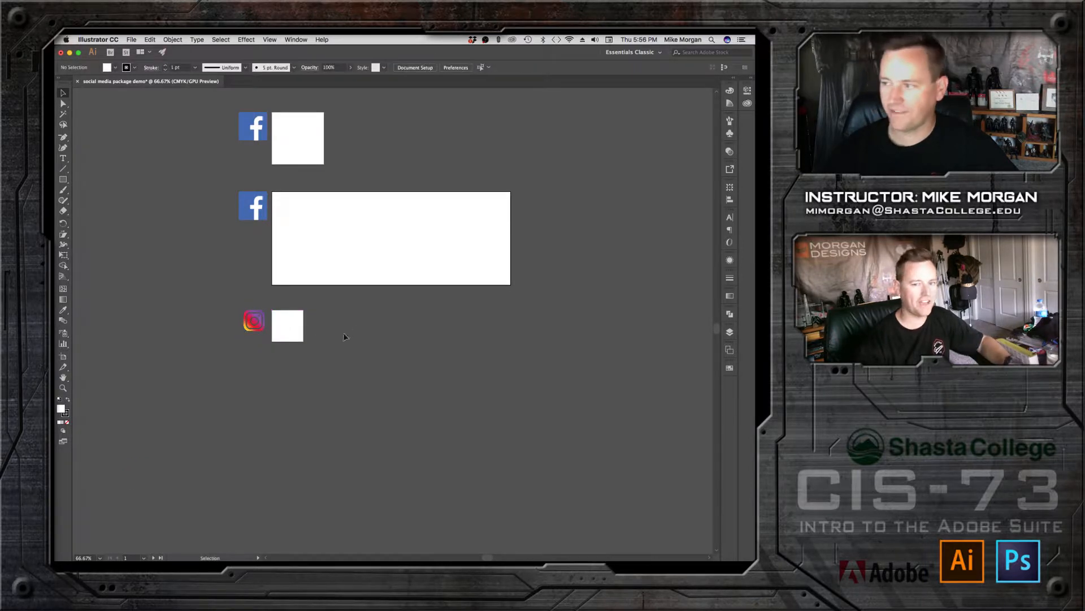
Step: Look up the YouTube channel cover image size on the course page in Safari, and return to Illustrator
{"action": "scroll", "coordinate": [383, 368], "scroll_direction": "up", "scroll_amount": 3}
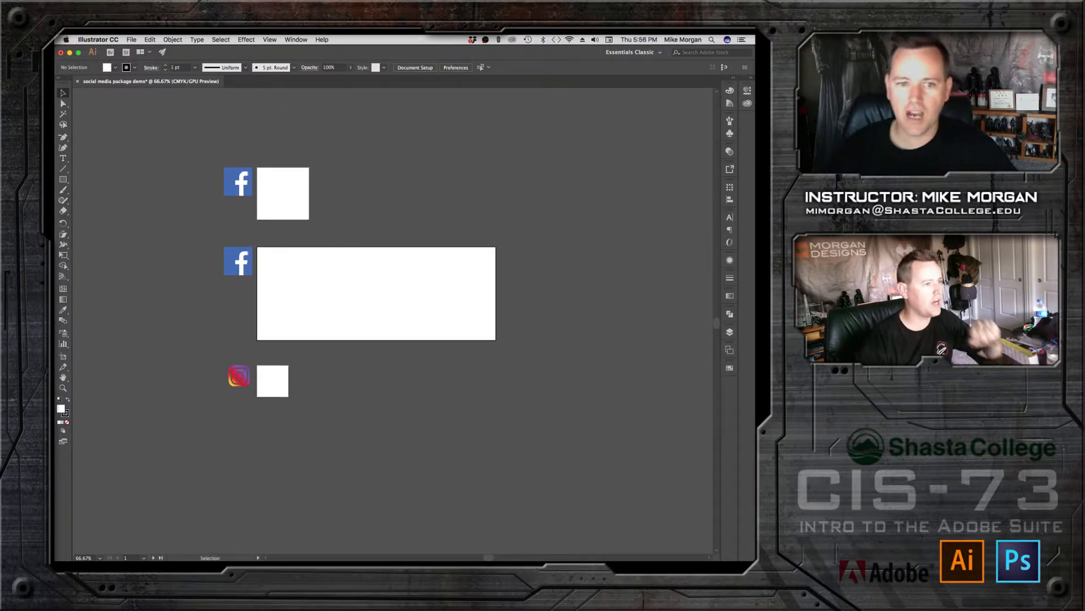
{"action": "mouse_move", "coordinate": [361, 557]}
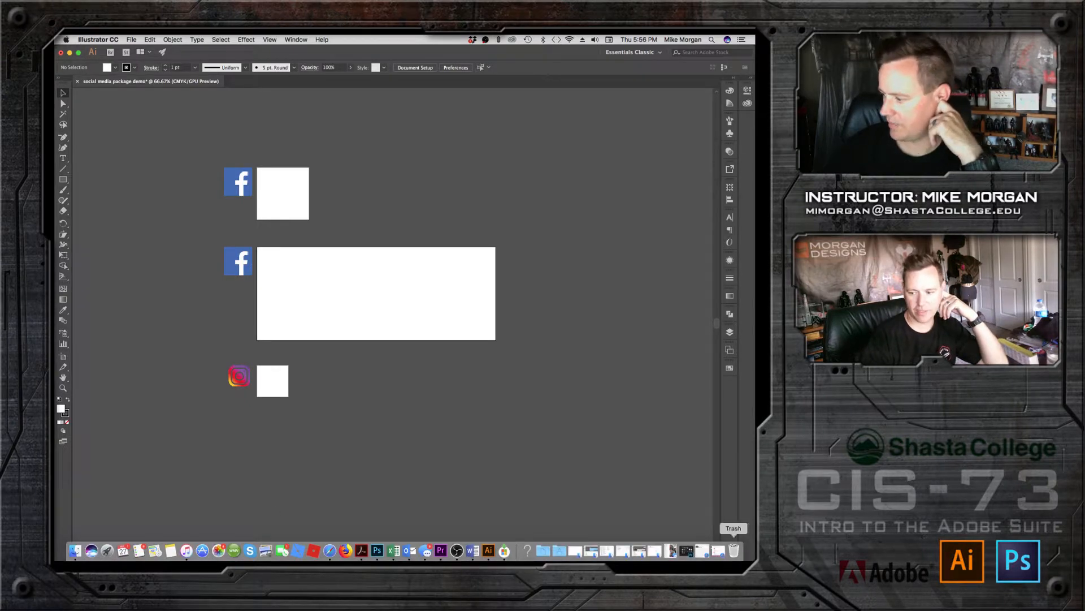
{"action": "left_click", "coordinate": [329, 550]}
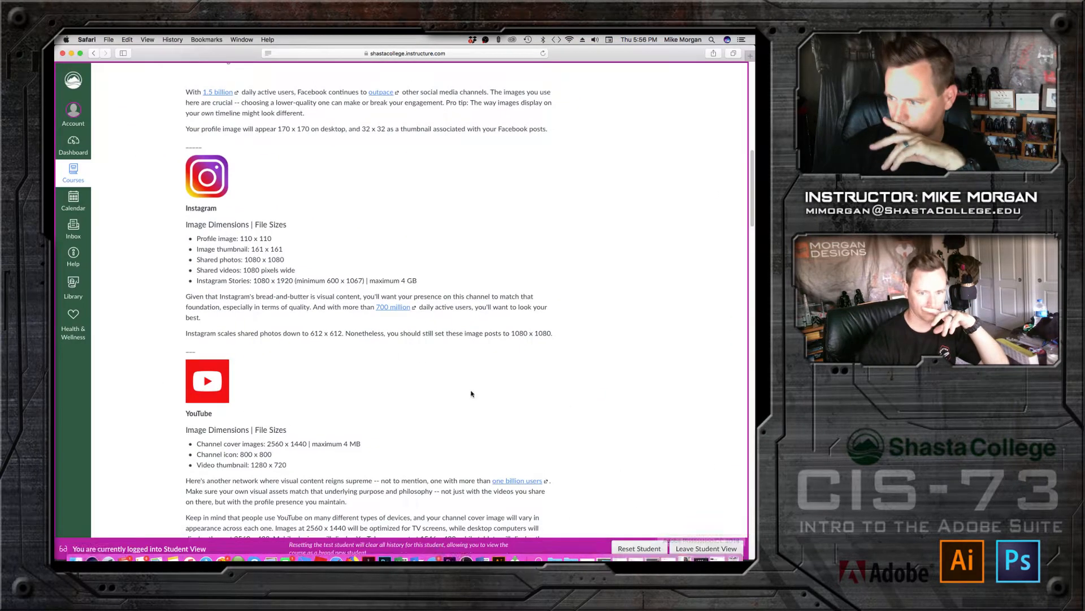
{"action": "left_click_drag", "start_coordinate": [751, 199], "coordinate": [747, 229]}
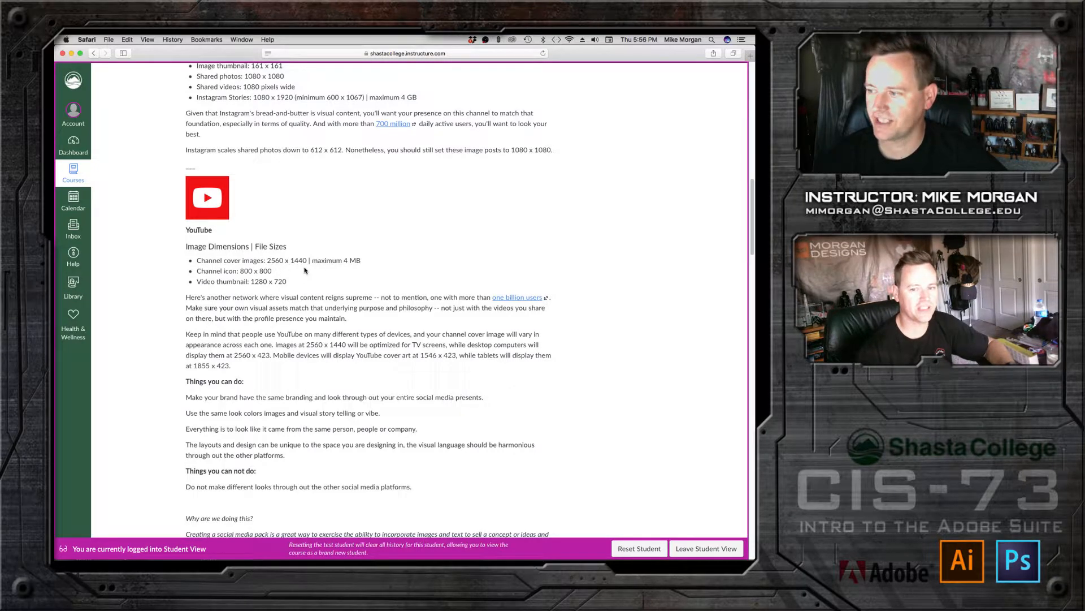
{"action": "left_click", "coordinate": [71, 53]}
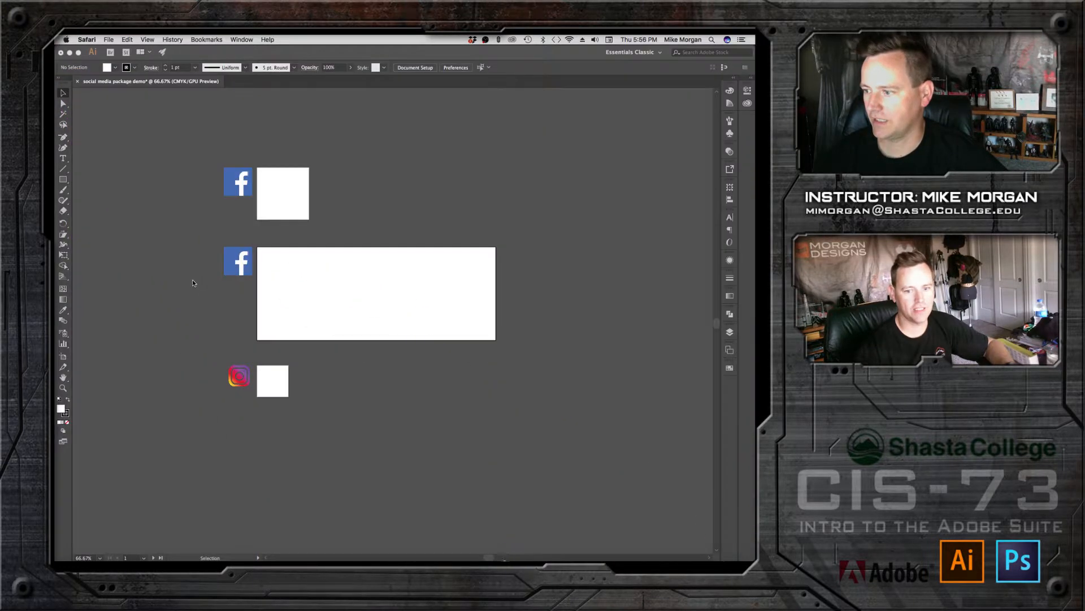
Step: Draw a new artboard below the 110 px Instagram artboard and set its width to 2560 px
{"action": "left_click", "coordinate": [63, 357]}
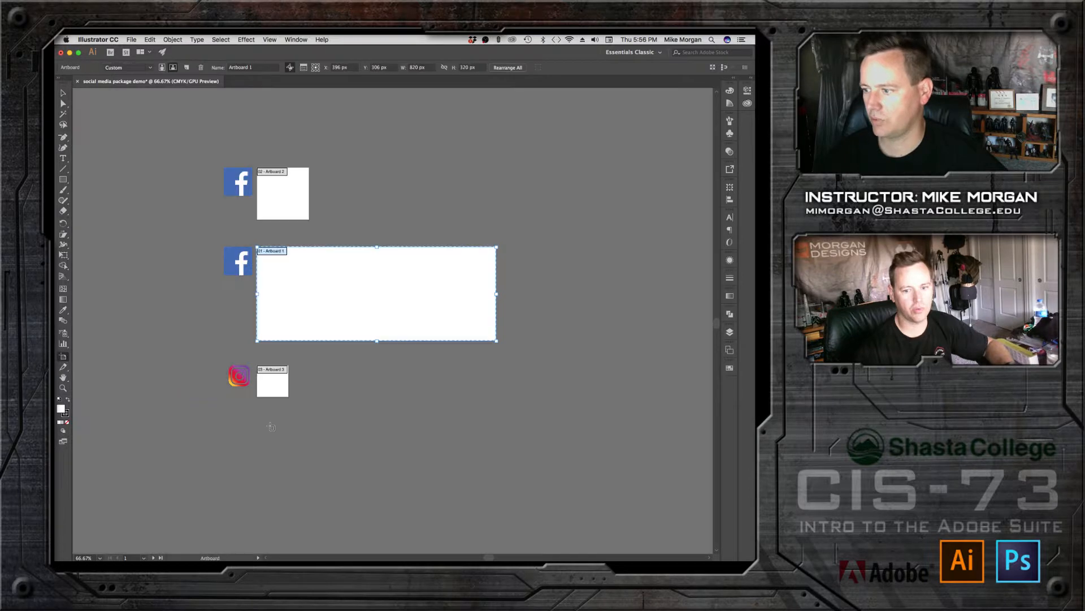
{"action": "left_click_drag", "start_coordinate": [258, 416], "coordinate": [434, 481]}
{"action": "left_click", "coordinate": [419, 67]}
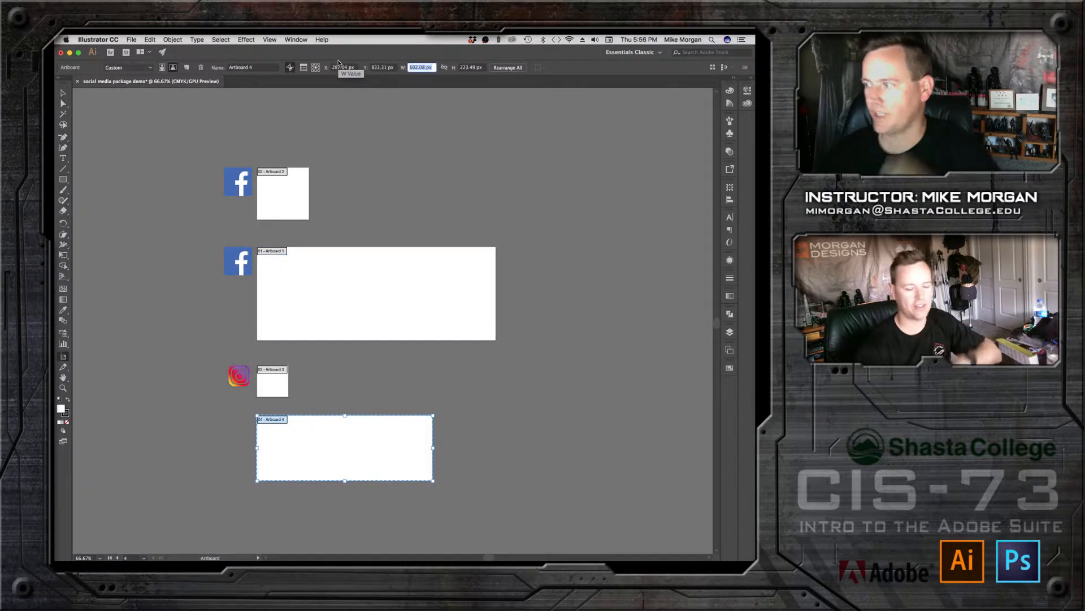
{"action": "type", "text": "25"}
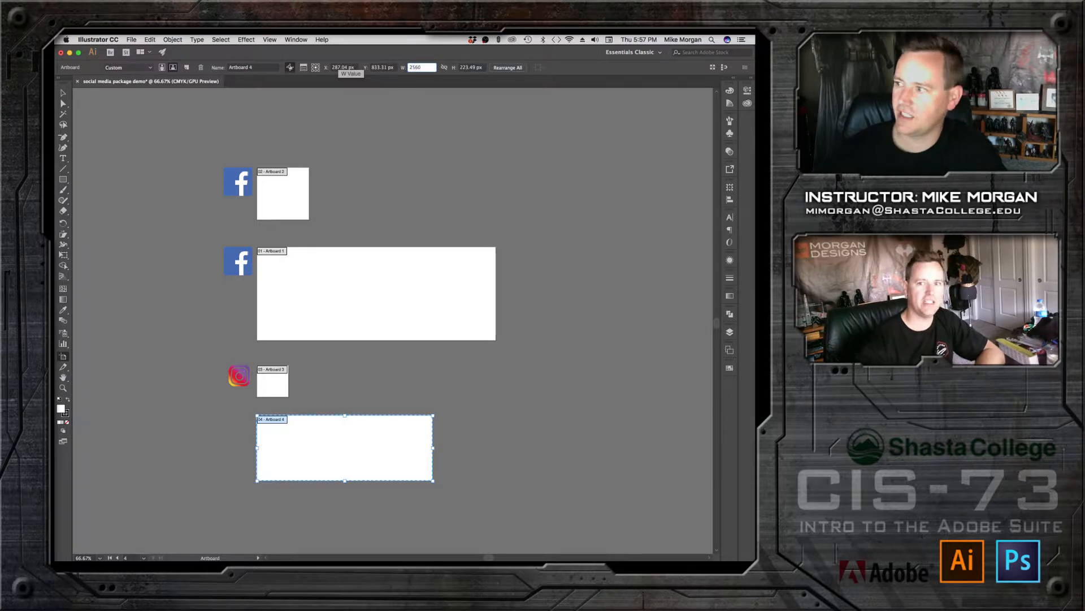
{"action": "type", "text": "60"}
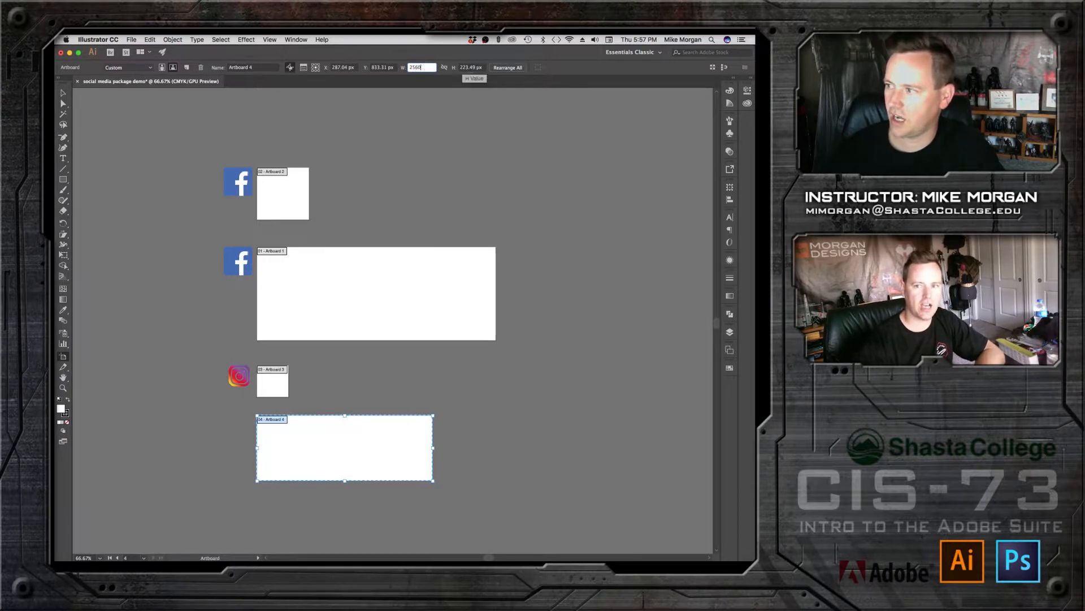
{"action": "key", "text": "Tab"}
Step: Try setting the wide artboard's height to 1440 px directly, and undo that height change
{"action": "type", "text": "14"}
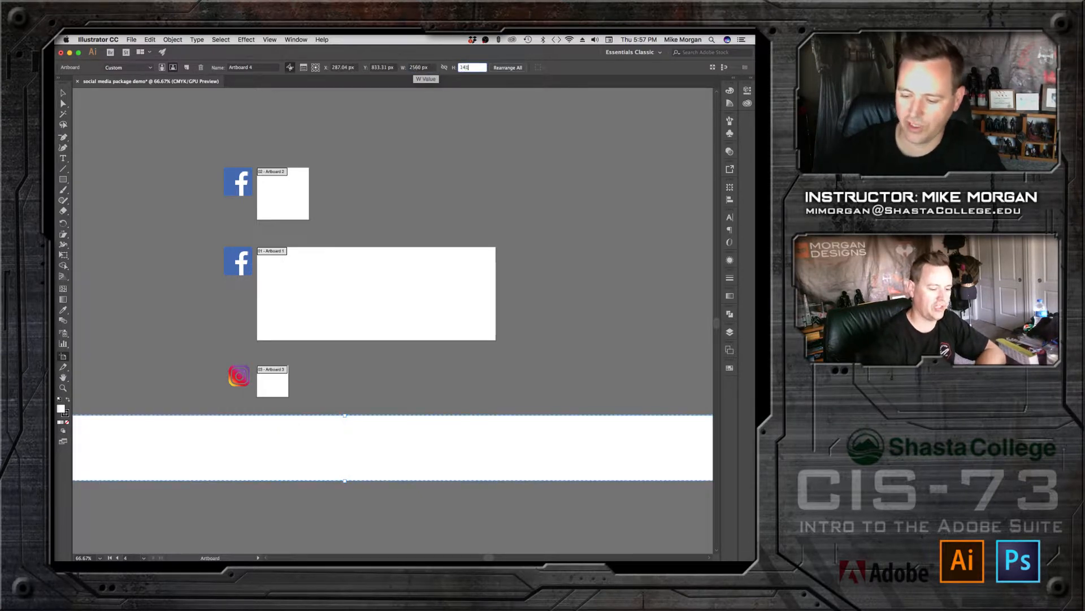
{"action": "type", "text": "4"}
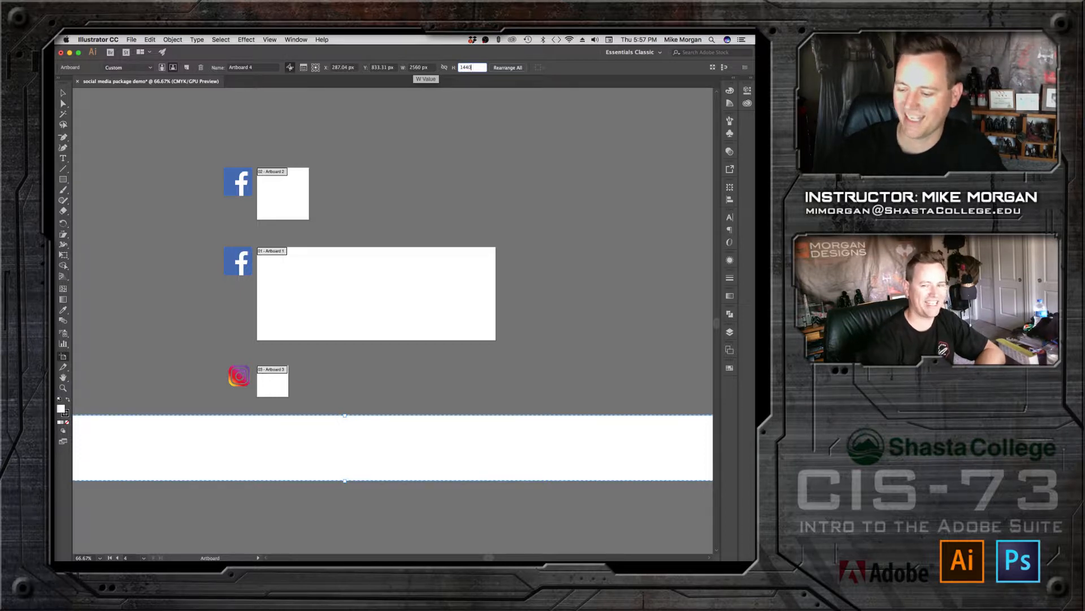
{"action": "key", "text": "Return"}
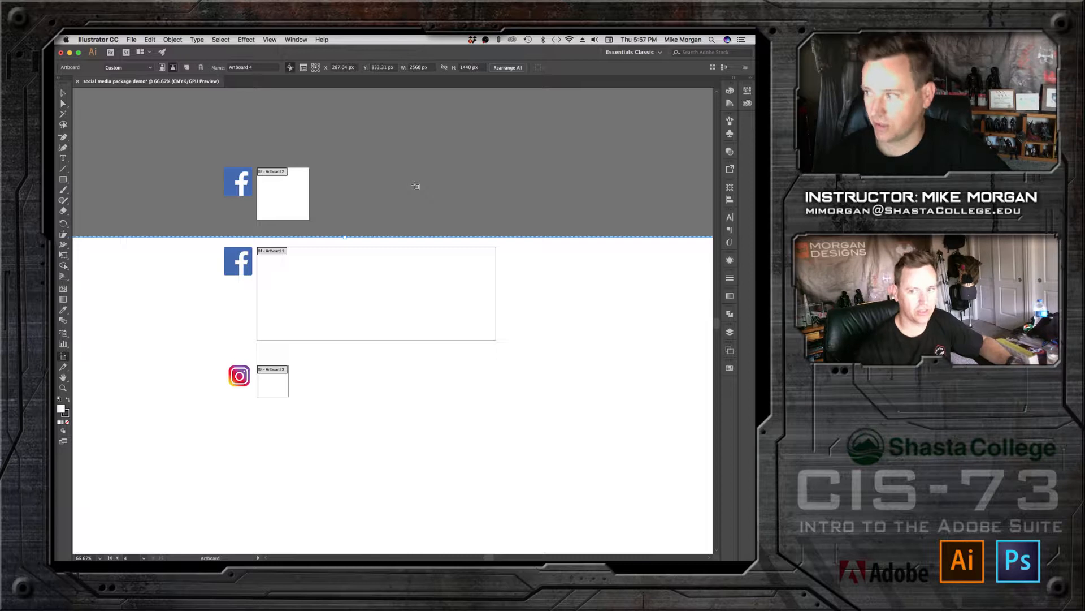
{"action": "key", "text": "super+z"}
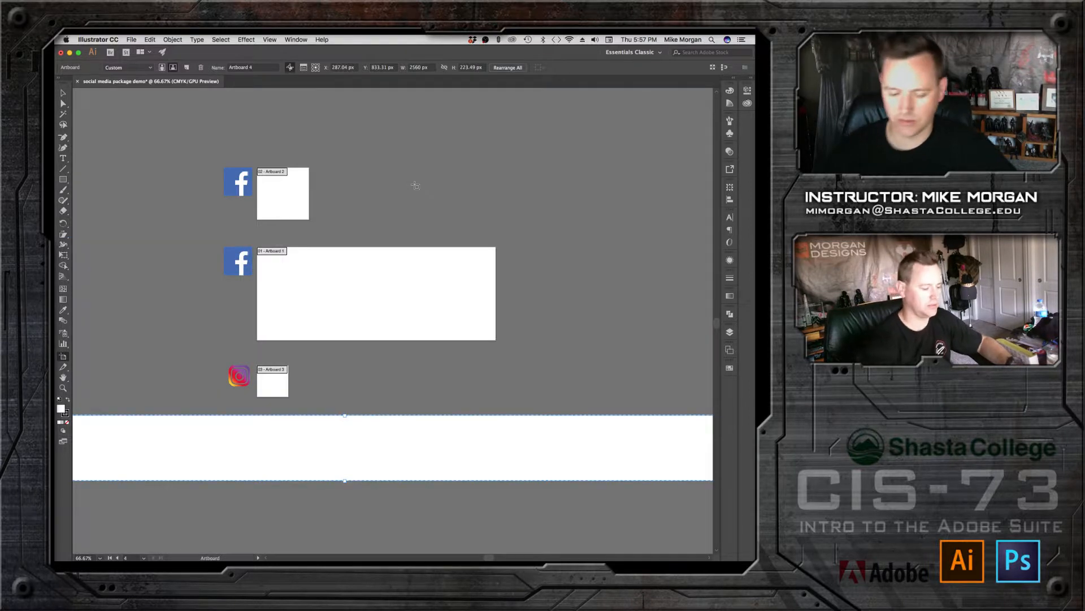
Step: Stretch the 2560 px wide artboard downward by its lower edge, and set its height to 1440 px
{"action": "key", "text": "super+minus"}
{"action": "key", "text": "super+minus"}
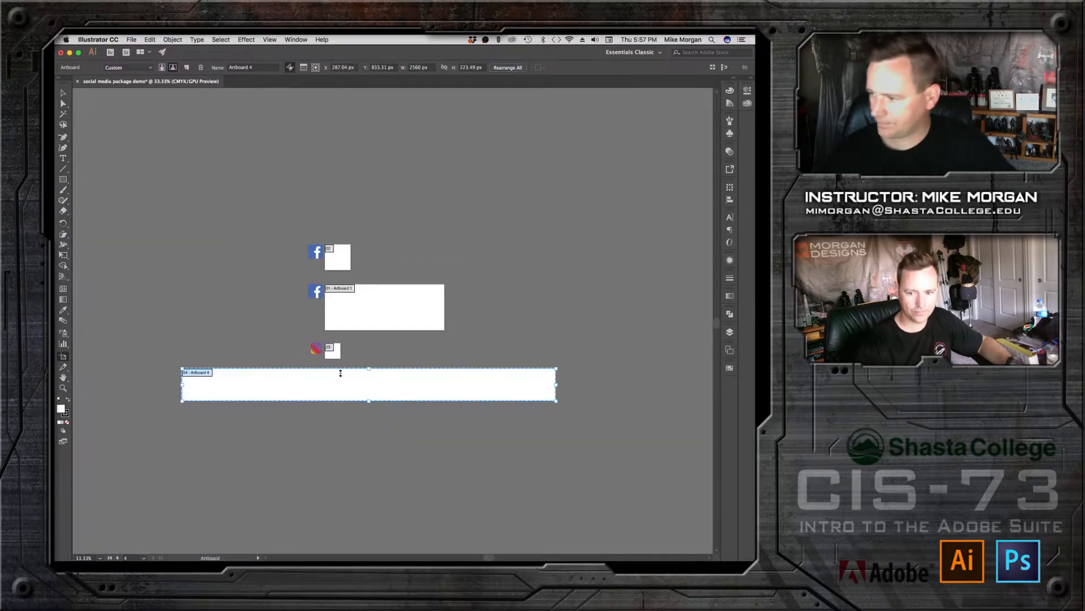
{"action": "left_click_drag", "start_coordinate": [369, 403], "coordinate": [364, 544]}
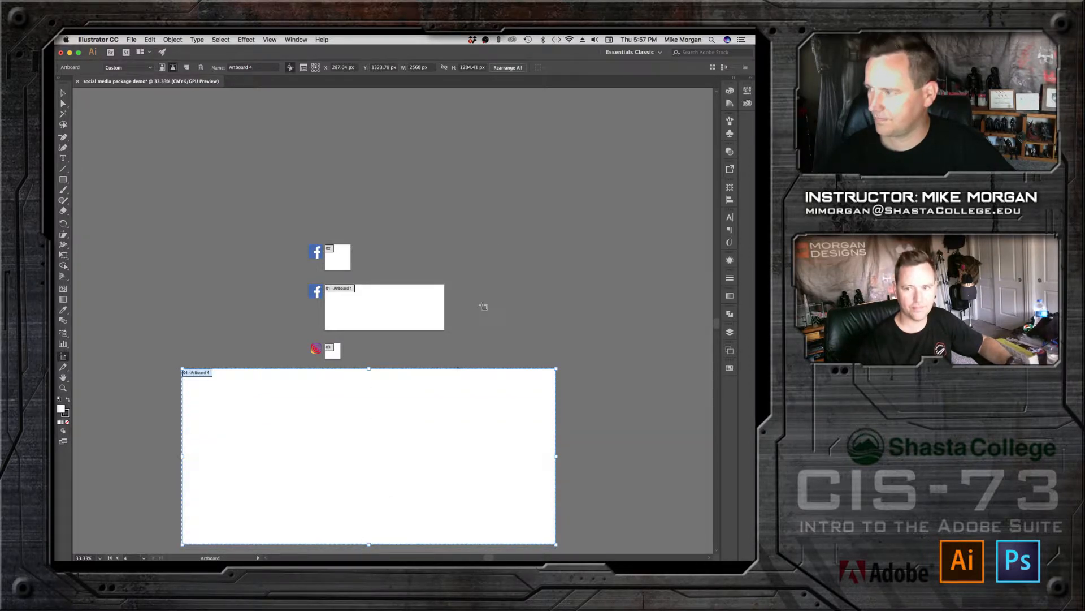
{"action": "left_click", "coordinate": [472, 67]}
{"action": "type", "text": "14"}
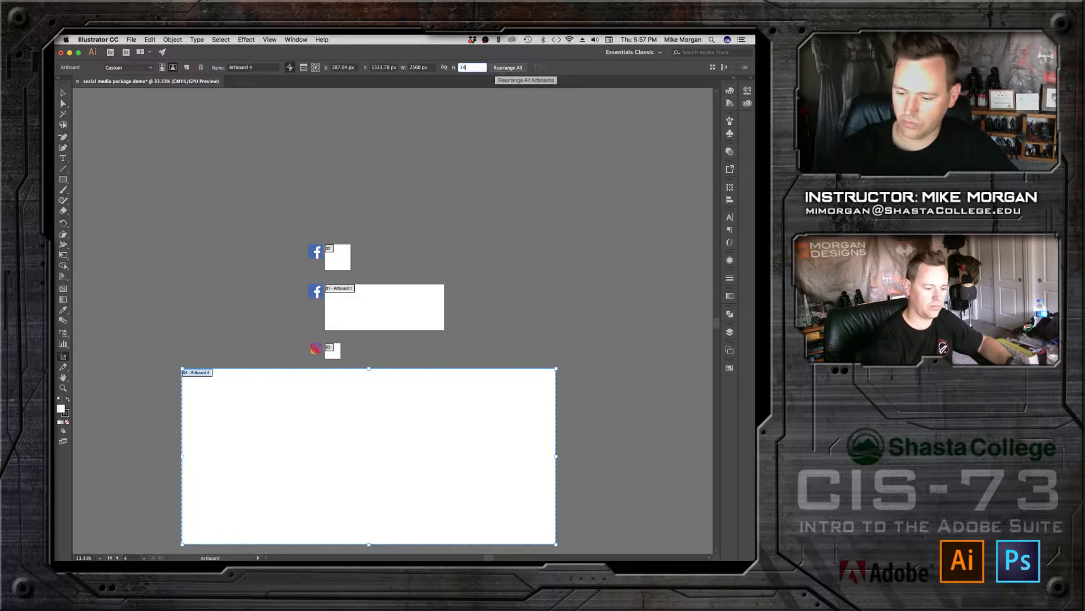
{"action": "type", "text": "40"}
{"action": "key", "text": "Return"}
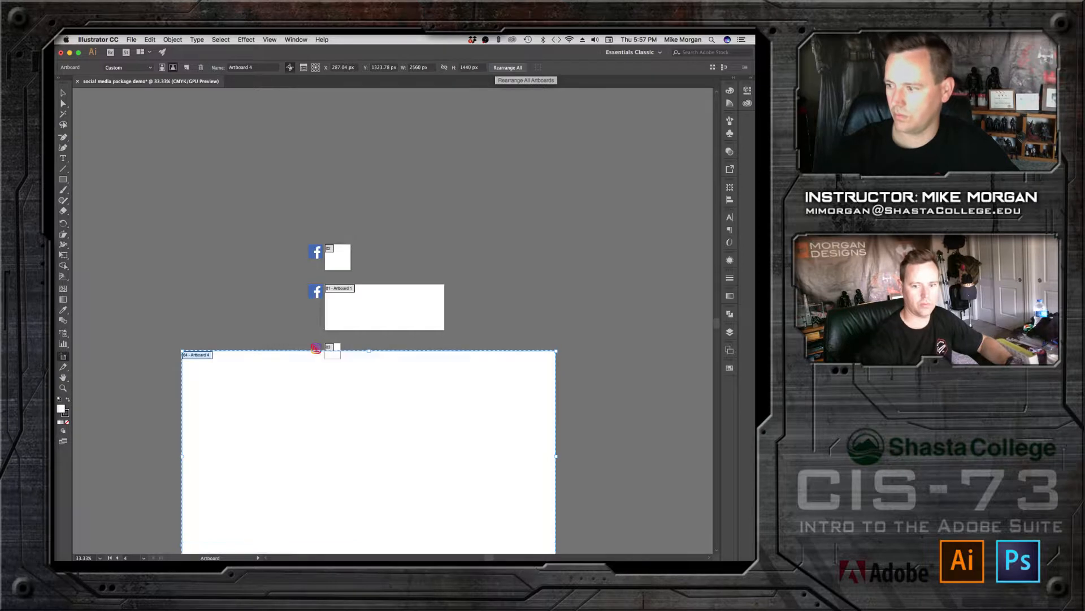
Step: Move the 2560 px artboard clear below the Instagram artboard, flush with the other artboards' left edges, and put the Instagram logo back beside its own artboard
{"action": "left_click_drag", "start_coordinate": [160, 254], "coordinate": [142, 163]}
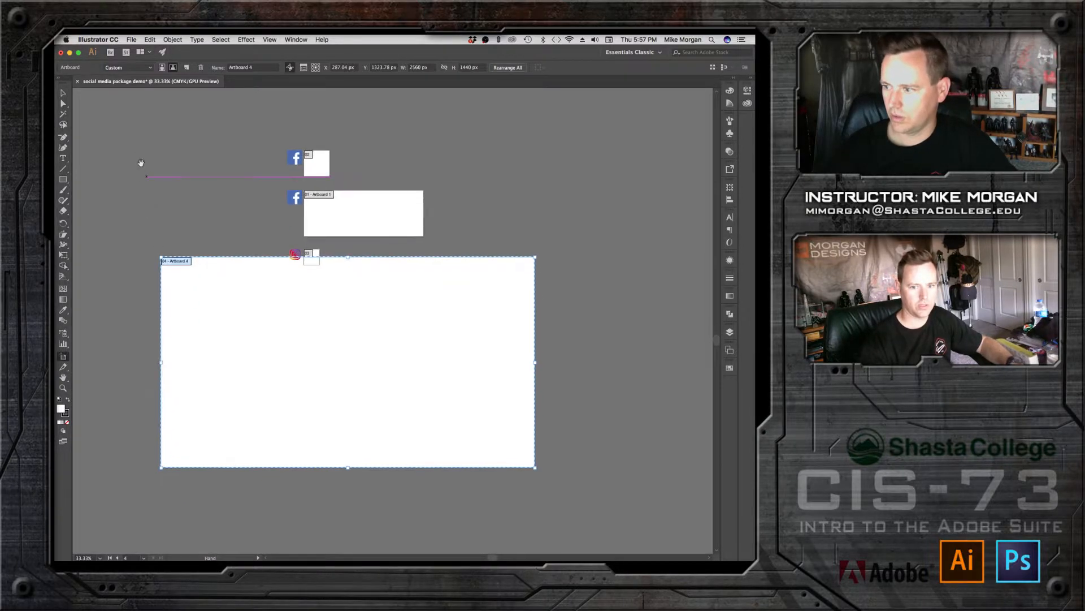
{"action": "left_click_drag", "start_coordinate": [282, 339], "coordinate": [333, 367]}
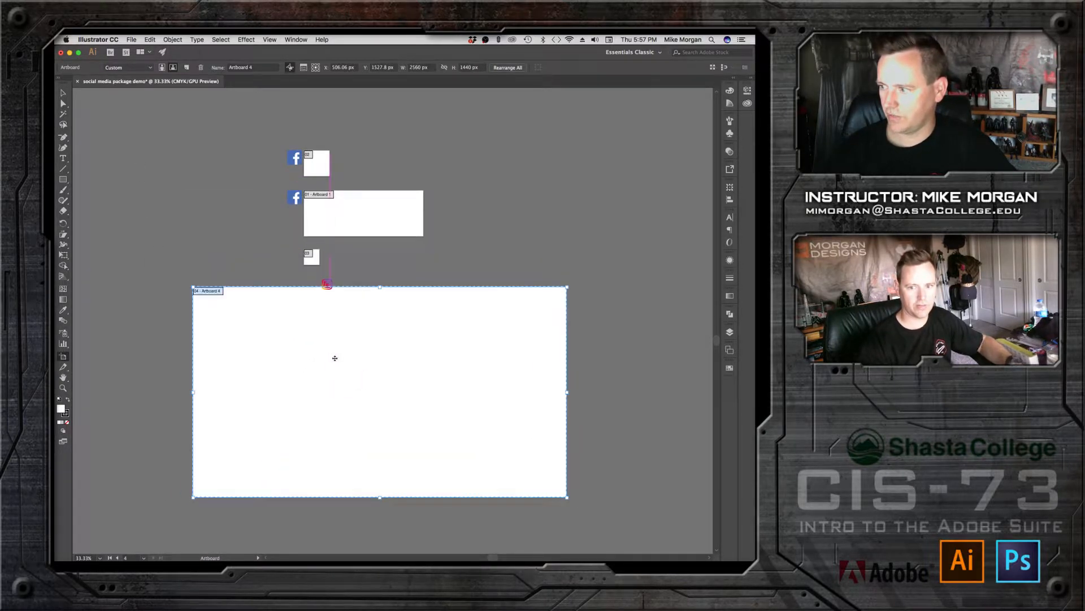
{"action": "left_click_drag", "start_coordinate": [331, 305], "coordinate": [451, 367]}
{"action": "left_click", "coordinate": [63, 93]}
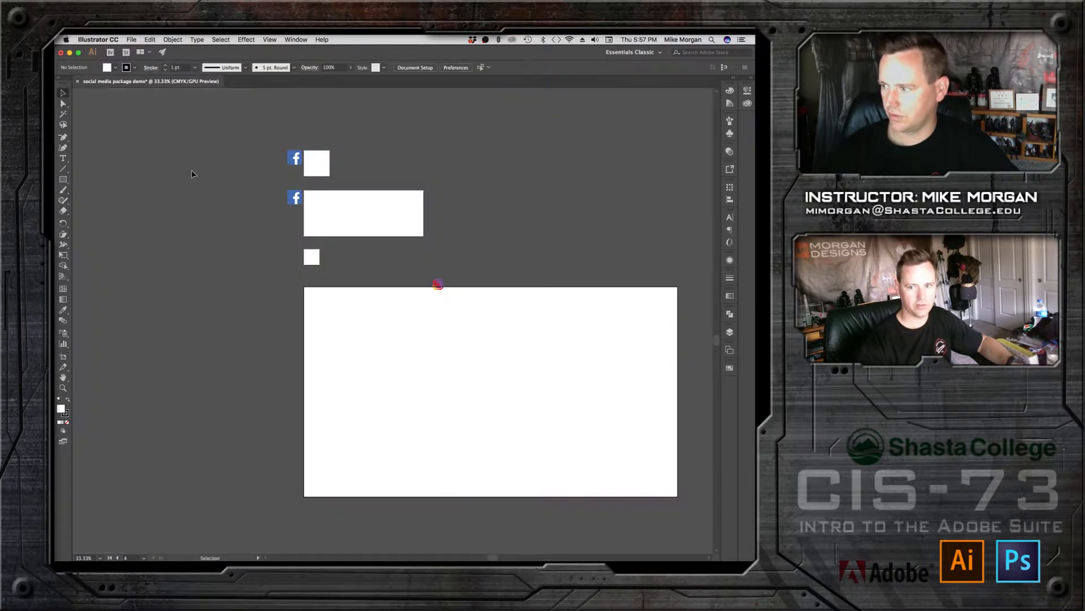
{"action": "left_click_drag", "start_coordinate": [438, 284], "coordinate": [292, 255]}
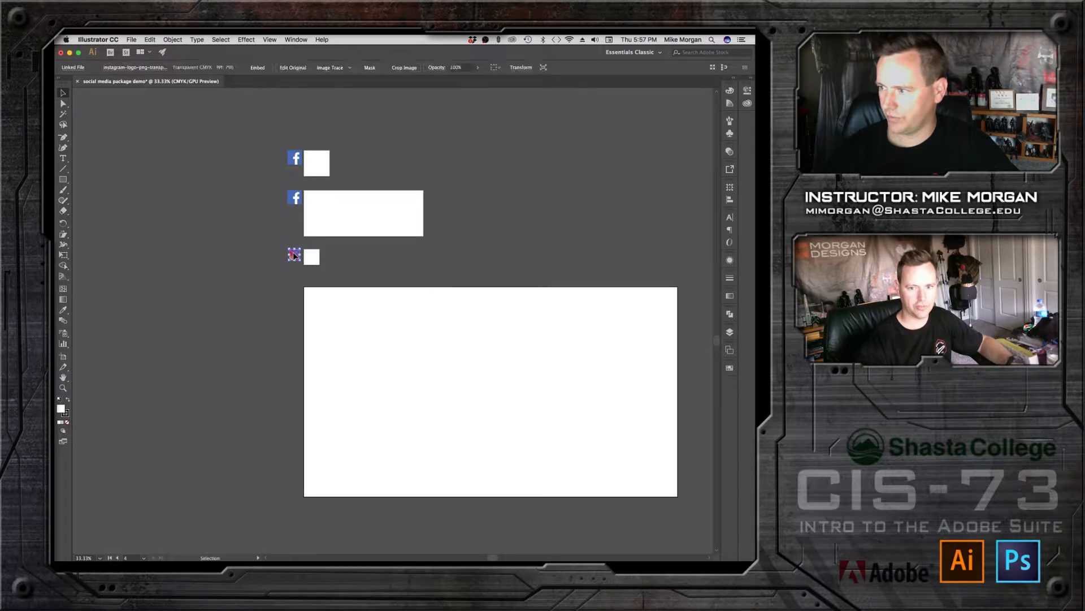
{"action": "left_click", "coordinate": [457, 271]}
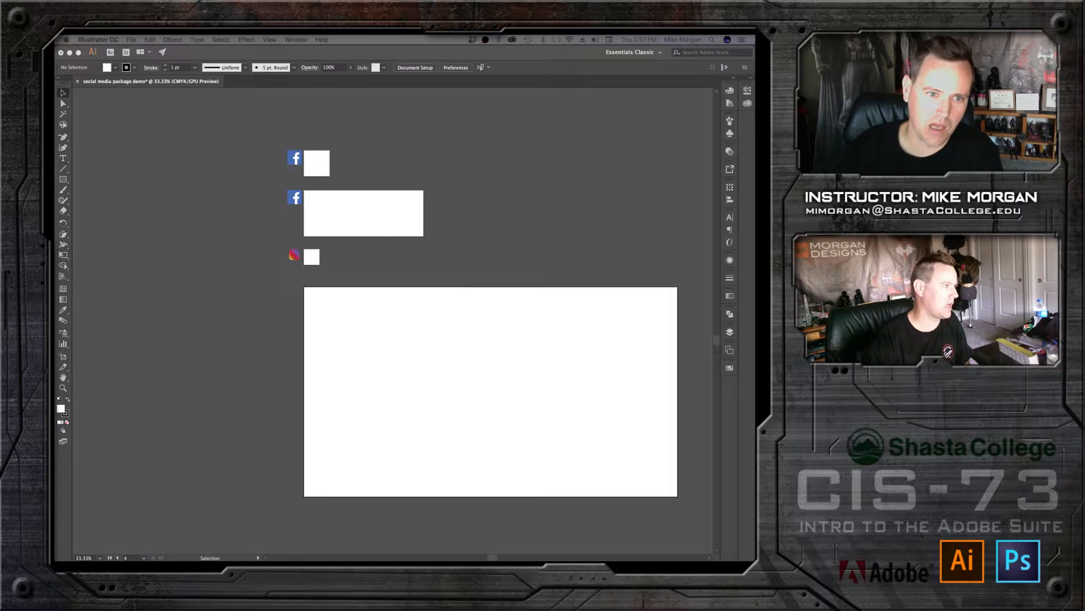
Step: Place the YouTube logo image, scale it down and position it just outside the 2560 px artboard's upper-left corner
{"action": "left_click_drag", "start_coordinate": [55, 362], "coordinate": [263, 309]}
{"action": "left_click", "coordinate": [252, 334]}
{"action": "left_click_drag", "start_coordinate": [225, 362], "coordinate": [287, 301]}
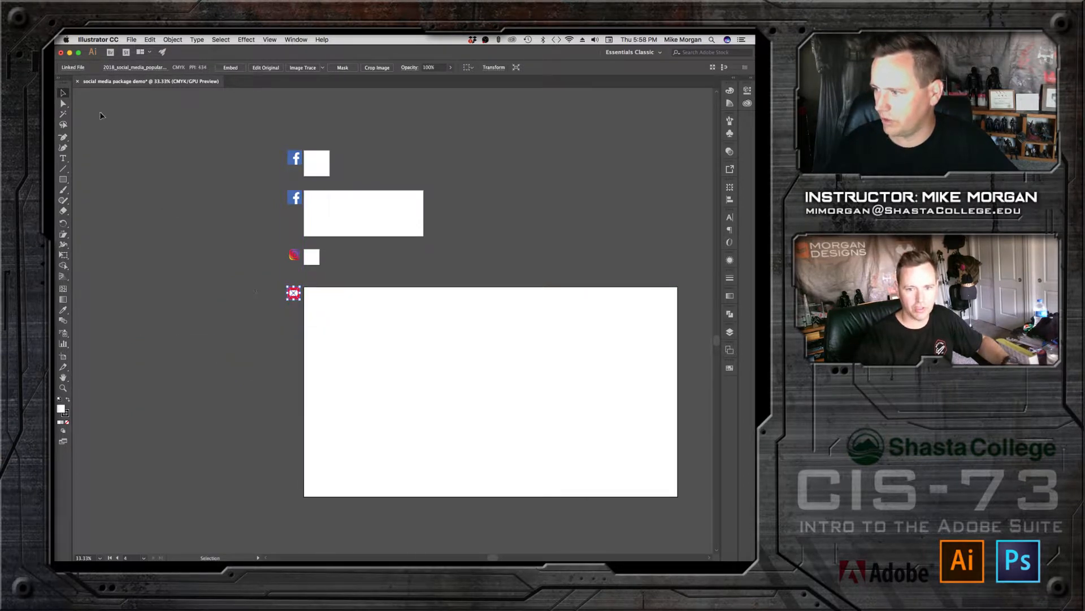
{"action": "left_click", "coordinate": [116, 129]}
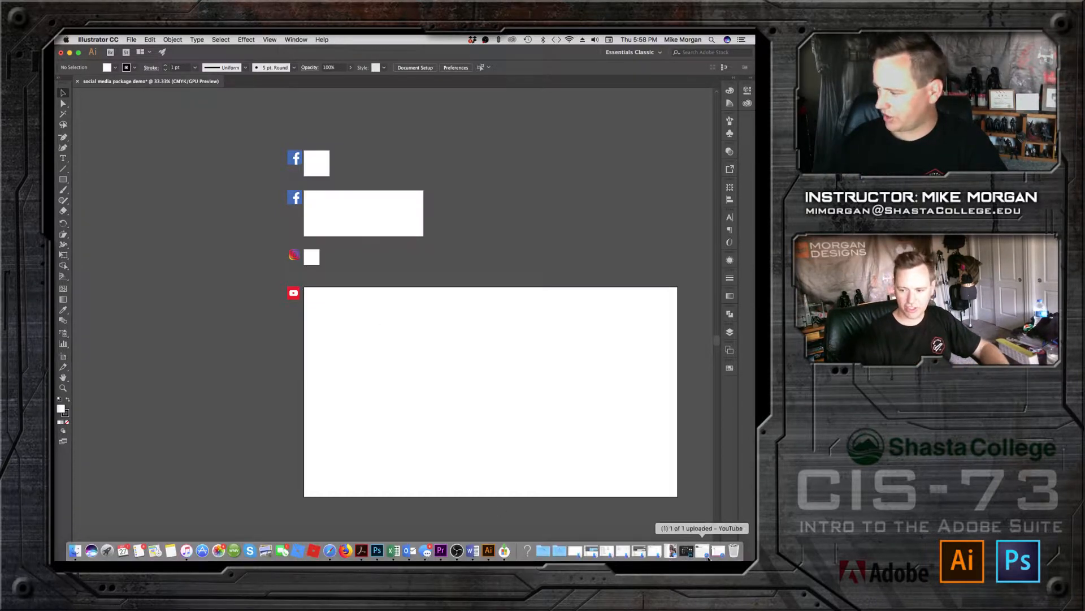
Step: Look up the YouTube channel icon size on the course page in Safari, and return to Illustrator
{"action": "left_click", "coordinate": [711, 543]}
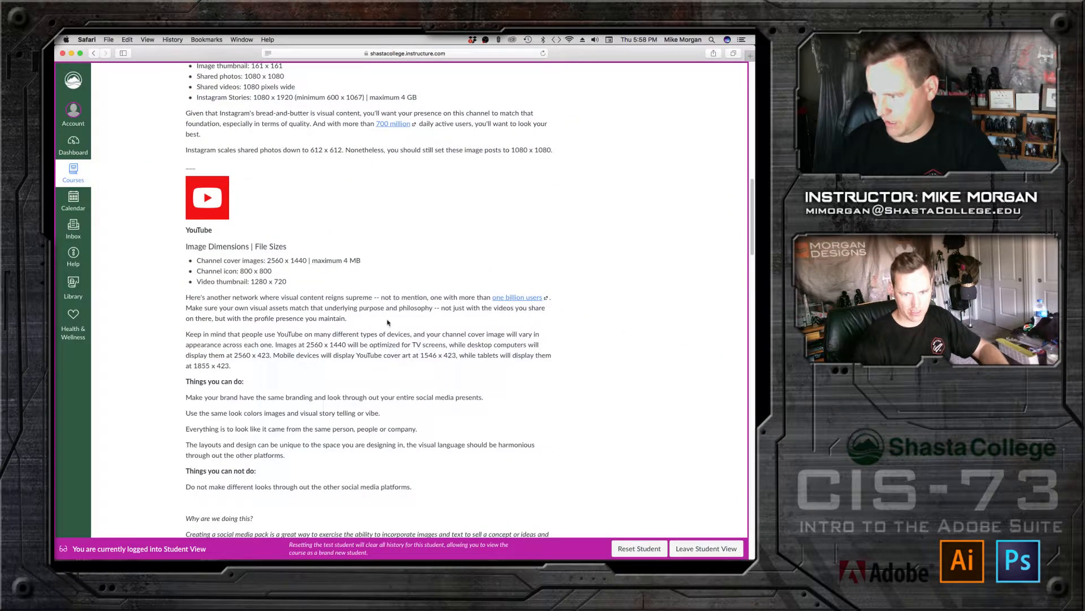
{"action": "scroll", "coordinate": [370, 145], "scroll_direction": "down", "scroll_amount": 3}
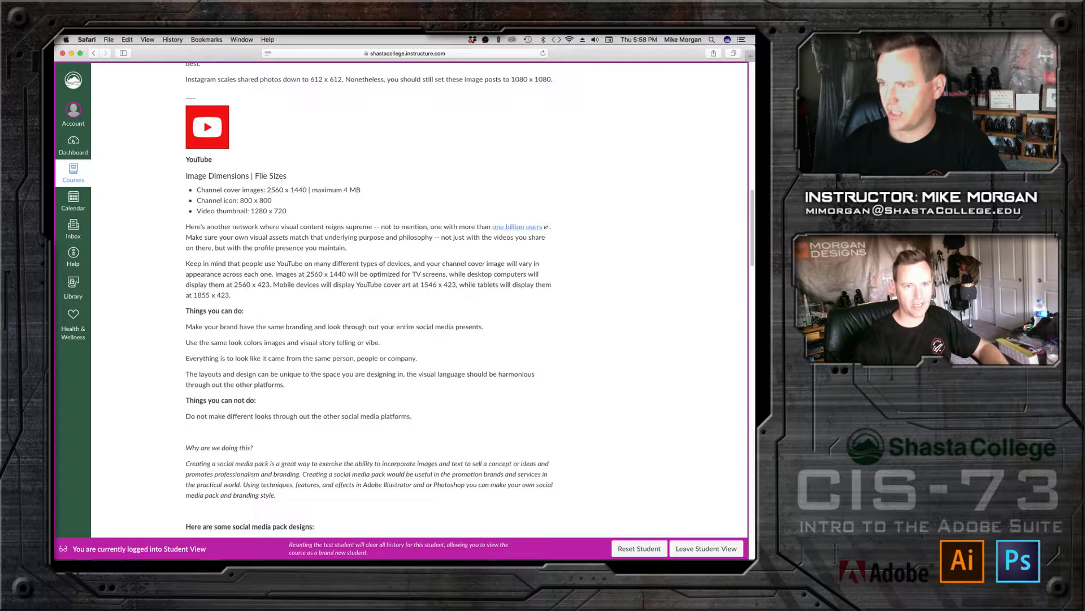
{"action": "left_click", "coordinate": [72, 53]}
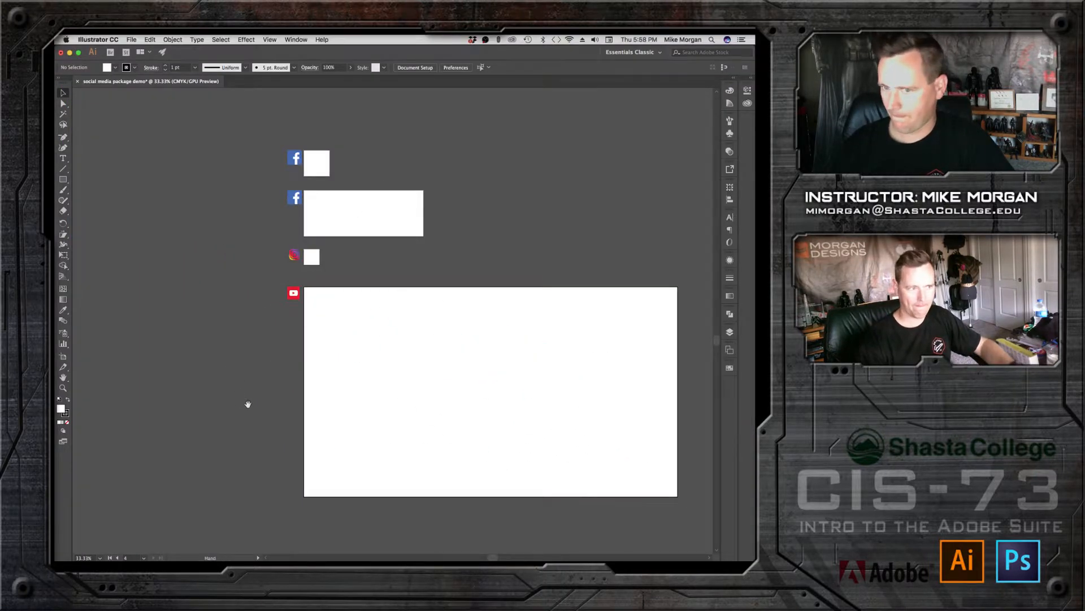
Step: Draw a new artboard below the YouTube cover artboard and set its size to 800 px wide by 800 px high
{"action": "scroll", "coordinate": [247, 404], "scroll_direction": "down", "scroll_amount": 6}
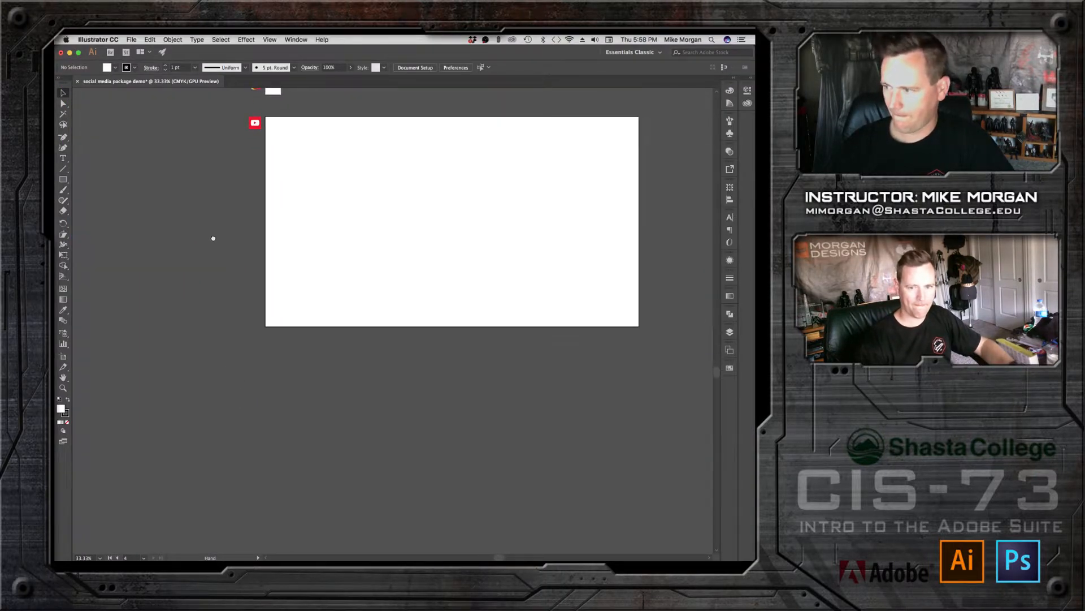
{"action": "left_click", "coordinate": [63, 356]}
{"action": "left_click_drag", "start_coordinate": [266, 349], "coordinate": [396, 461]}
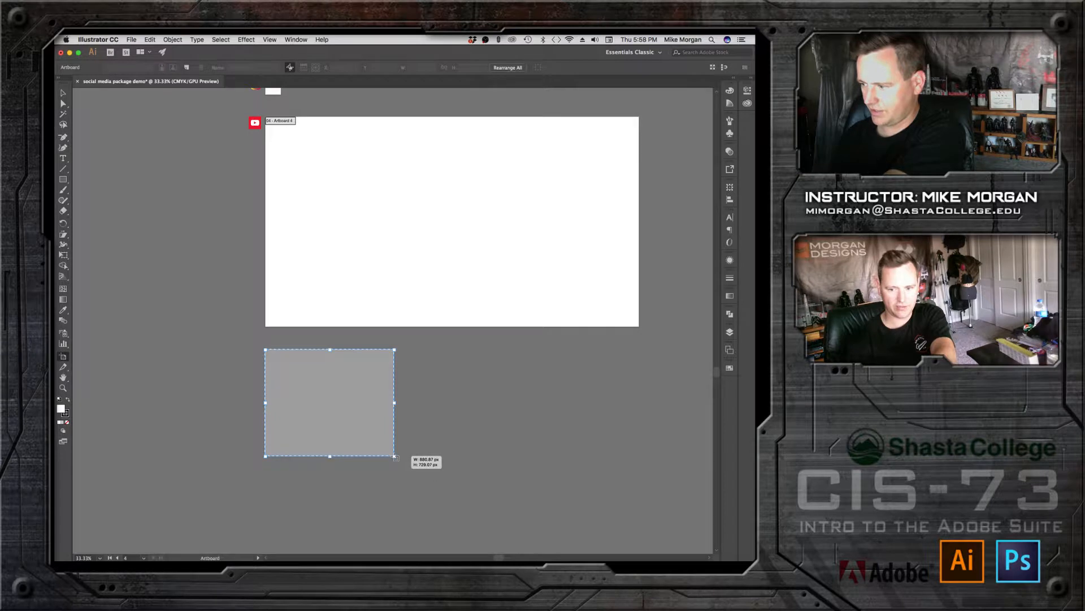
{"action": "left_click_drag", "start_coordinate": [394, 456], "coordinate": [395, 456]}
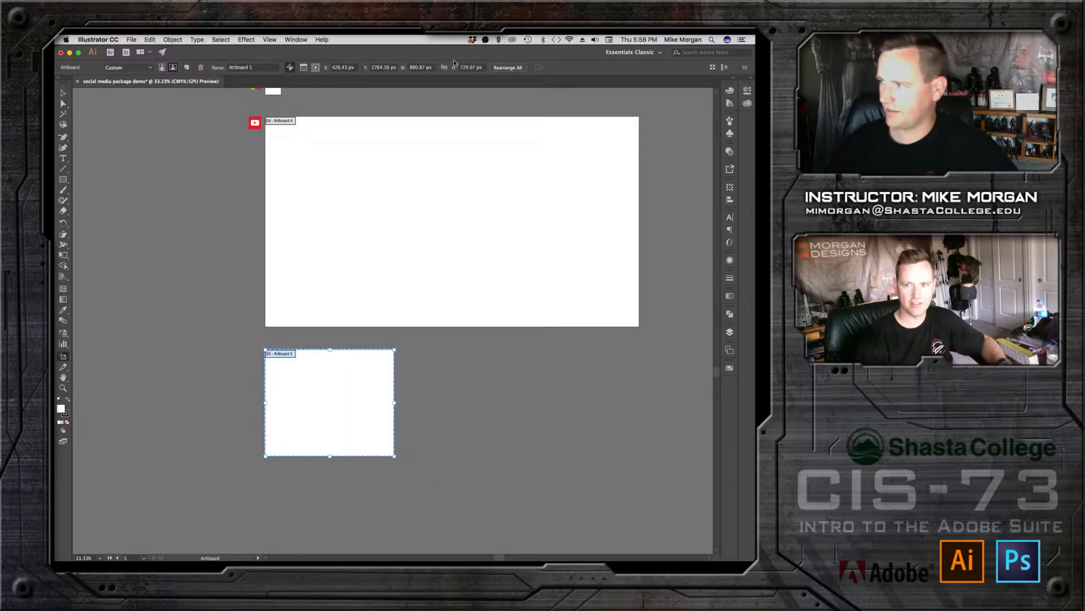
{"action": "left_click_drag", "start_coordinate": [433, 67], "coordinate": [380, 67]}
{"action": "type", "text": "8"}
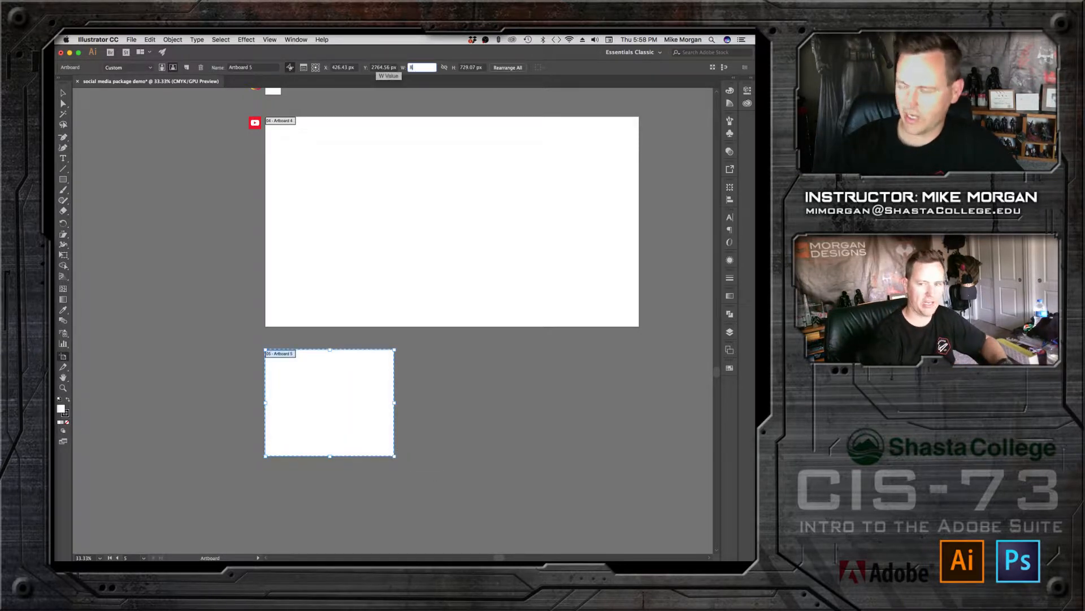
{"action": "type", "text": "00"}
{"action": "key", "text": "Tab"}
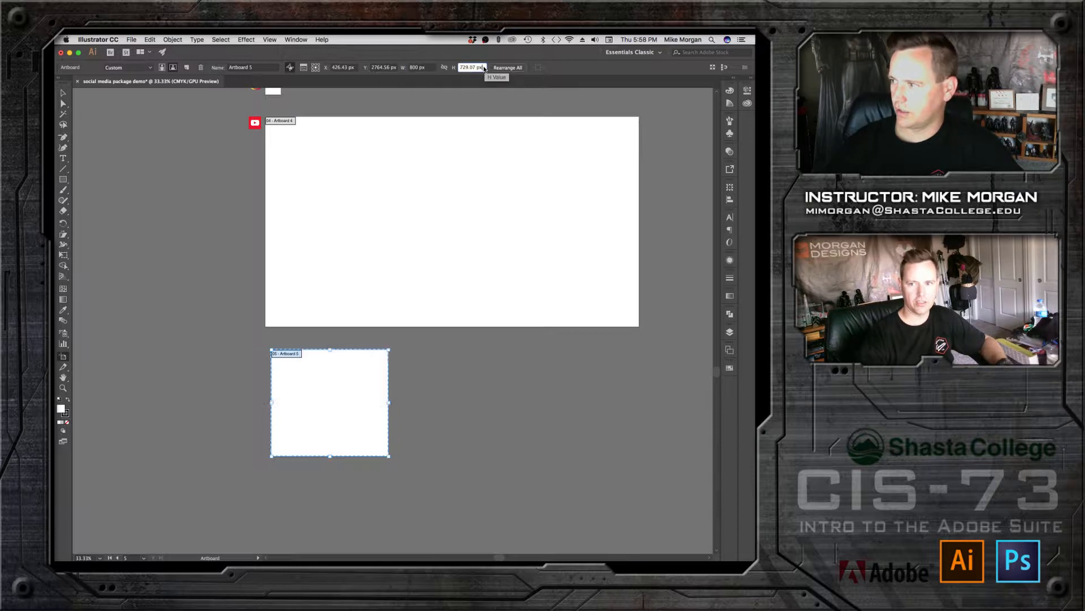
{"action": "left_click_drag", "start_coordinate": [484, 68], "coordinate": [433, 68]}
{"action": "type", "text": "800"}
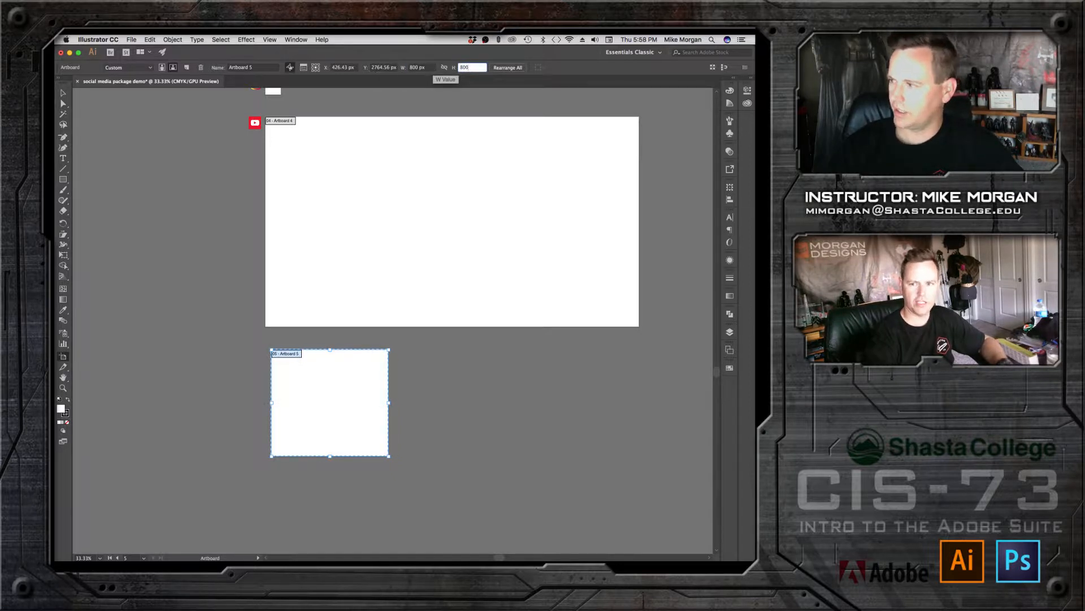
{"action": "key", "text": "Return"}
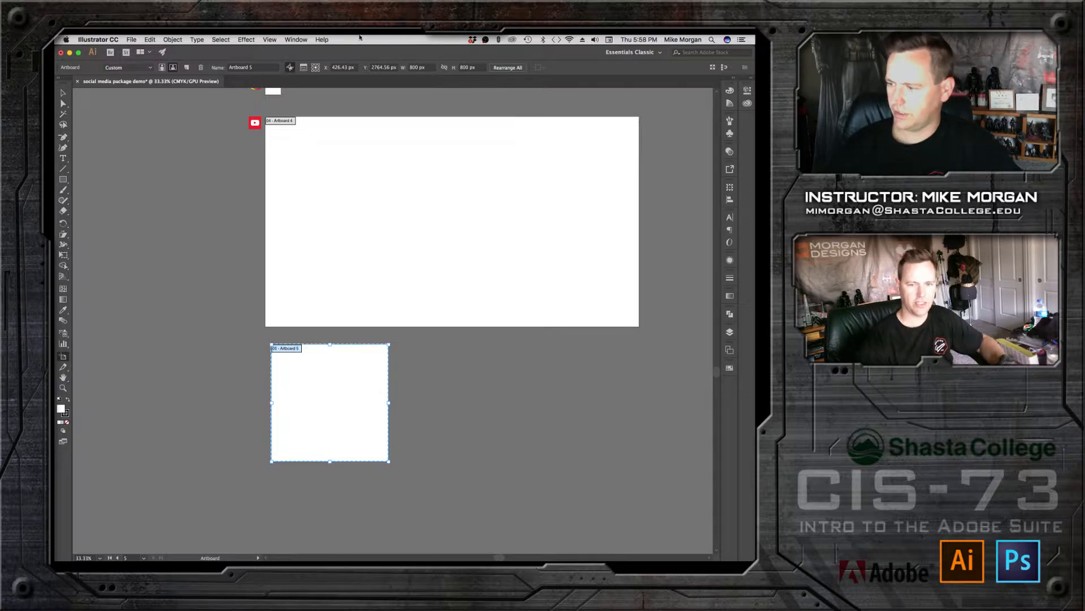
{"action": "left_click", "coordinate": [62, 93]}
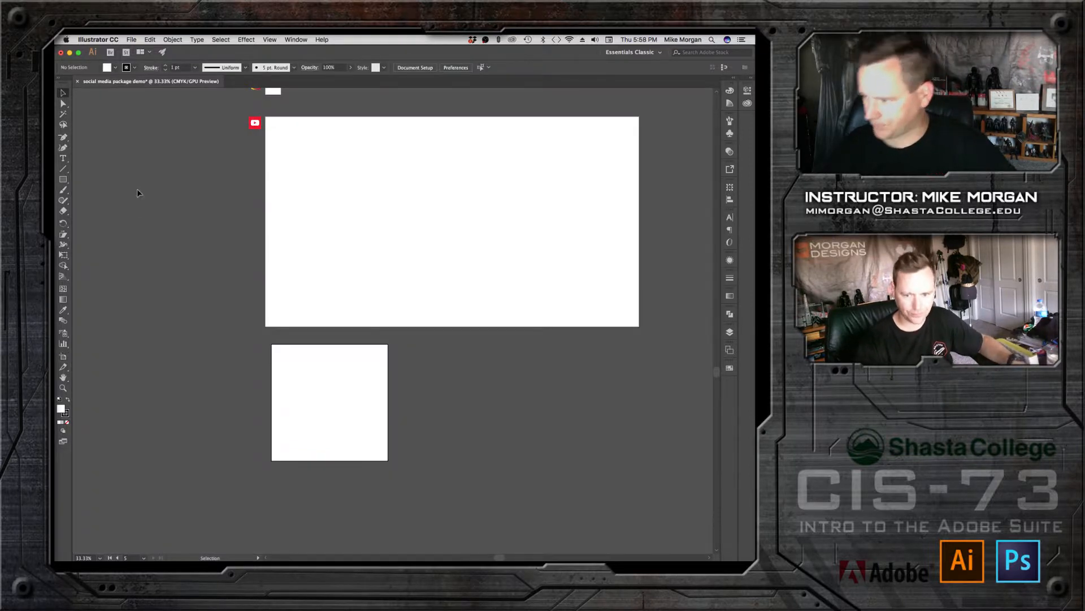
Step: Align the 800 px artboard with the left edge of the YouTube cover artboard, and leave artboard editing
{"action": "left_click", "coordinate": [63, 357]}
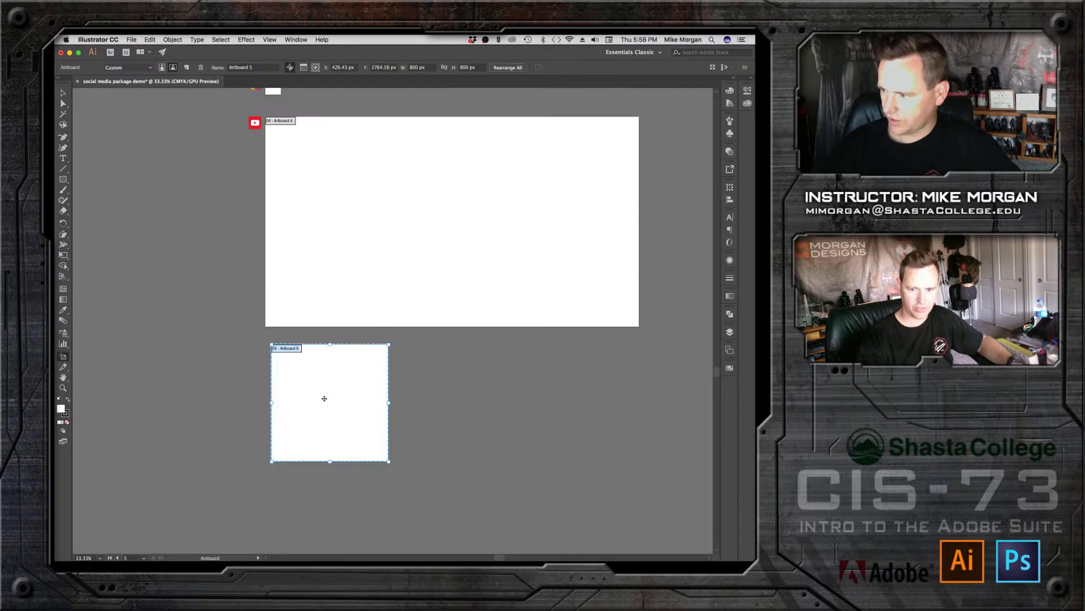
{"action": "left_click_drag", "start_coordinate": [325, 399], "coordinate": [320, 399]}
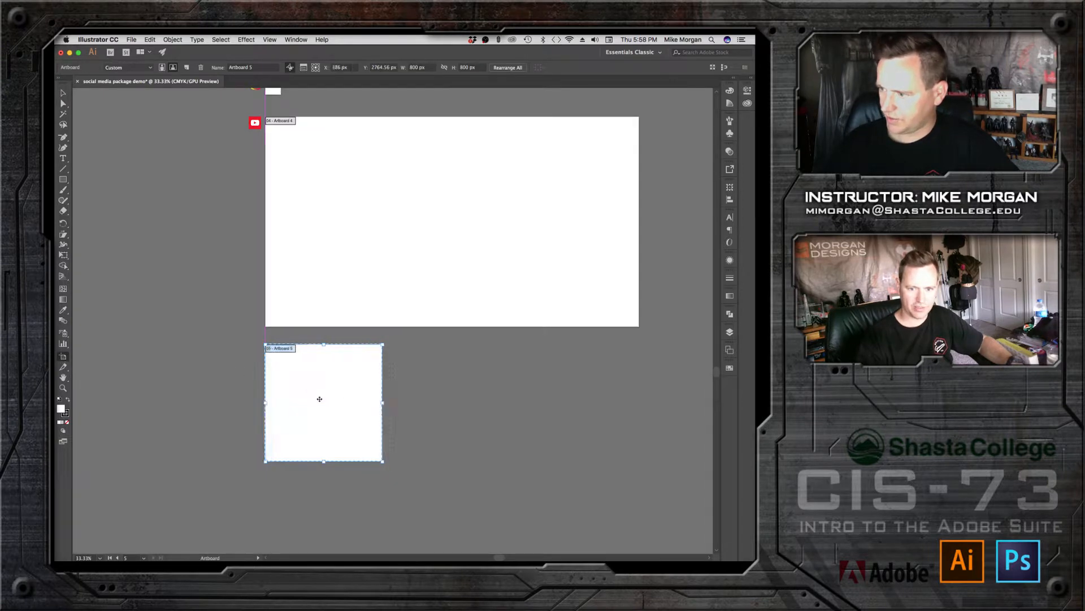
{"action": "left_click", "coordinate": [63, 93]}
Step: Duplicate the YouTube logo straight down to just outside the 800 px artboard's upper-left corner, and deselect it
{"action": "left_click", "coordinate": [255, 122]}
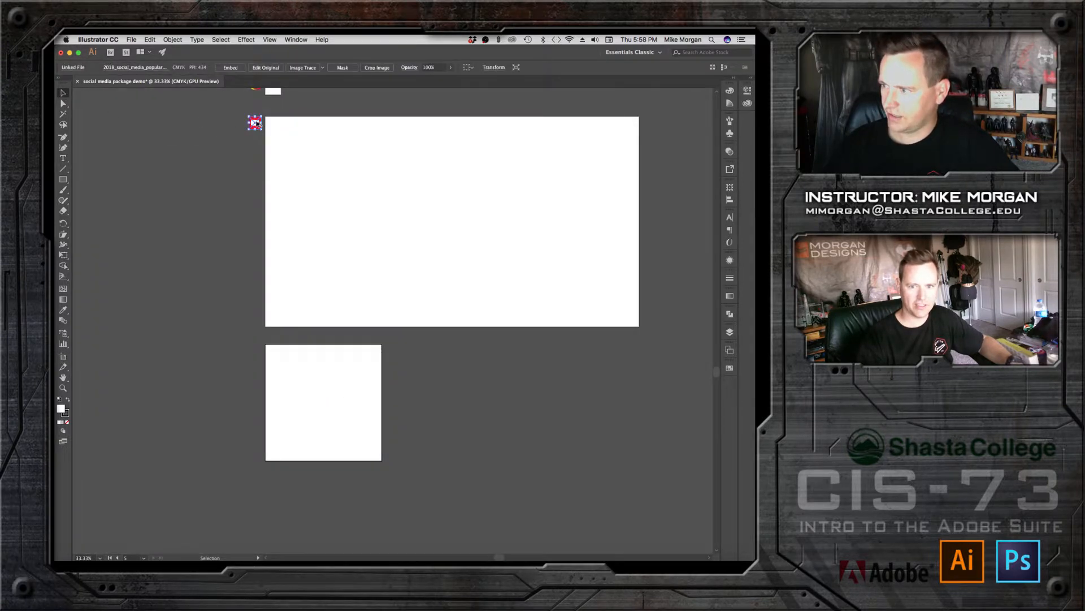
{"action": "left_click_drag", "start_coordinate": [257, 122], "coordinate": [257, 350]}
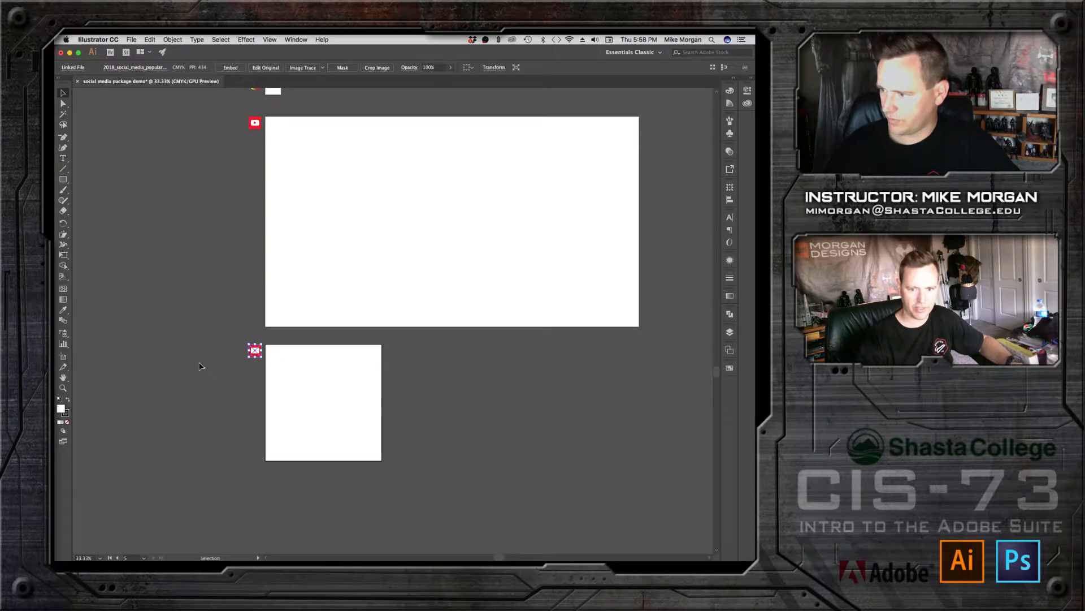
{"action": "left_click", "coordinate": [200, 366]}
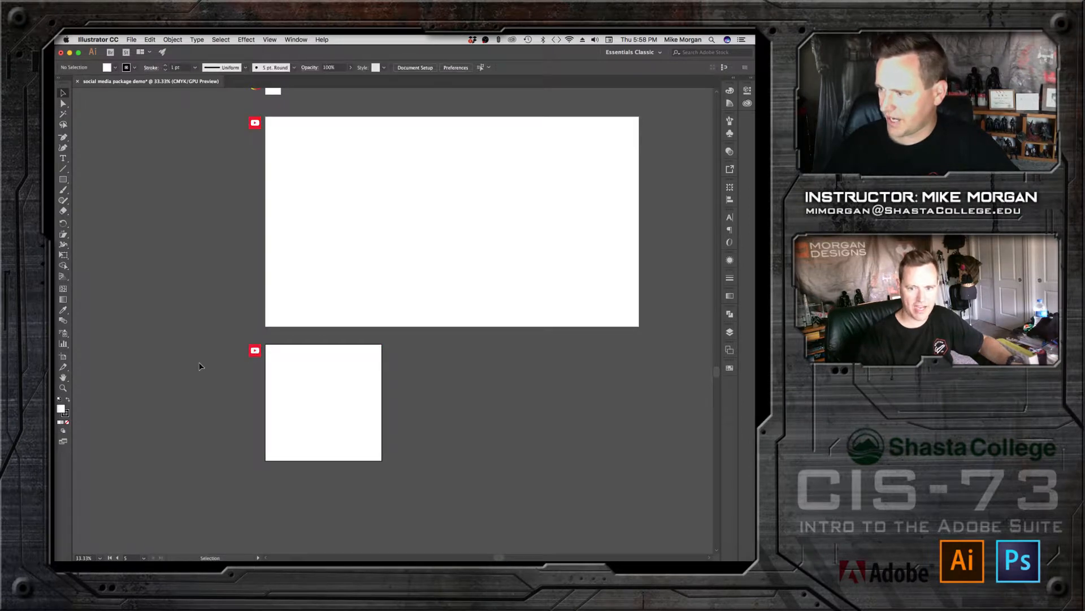
Step: Look up the YouTube video thumbnail size on the course page in Safari, and return to Illustrator
{"action": "left_click", "coordinate": [716, 551]}
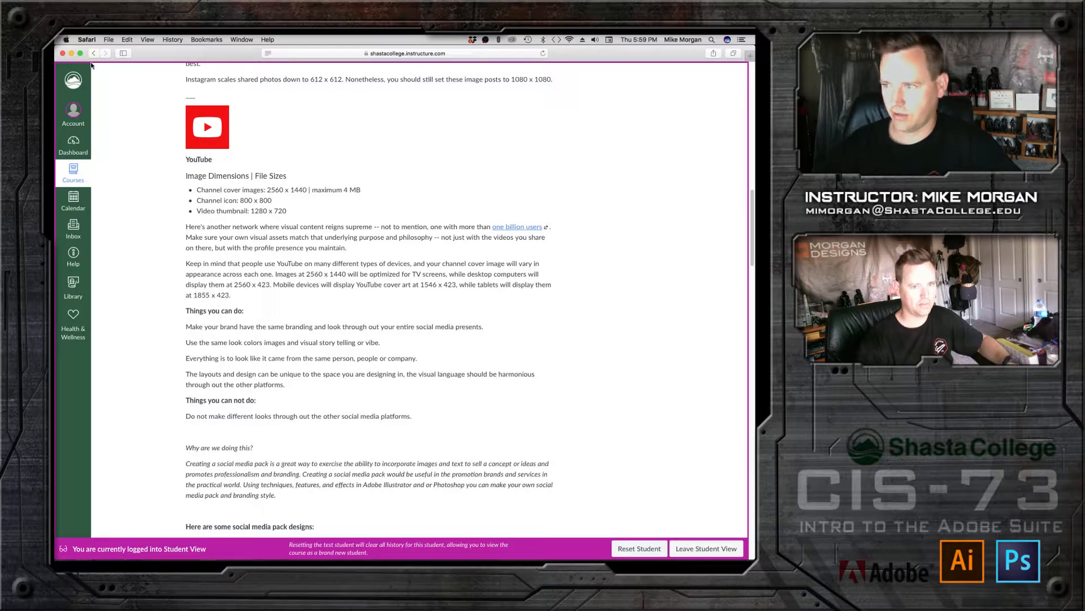
{"action": "left_click", "coordinate": [71, 53]}
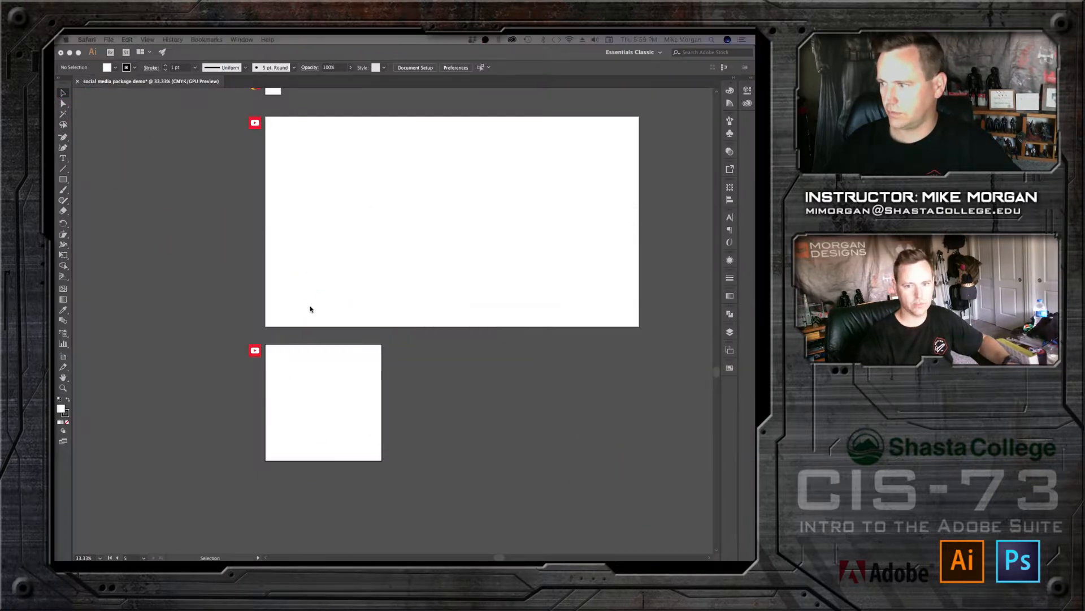
{"action": "left_click", "coordinate": [450, 412]}
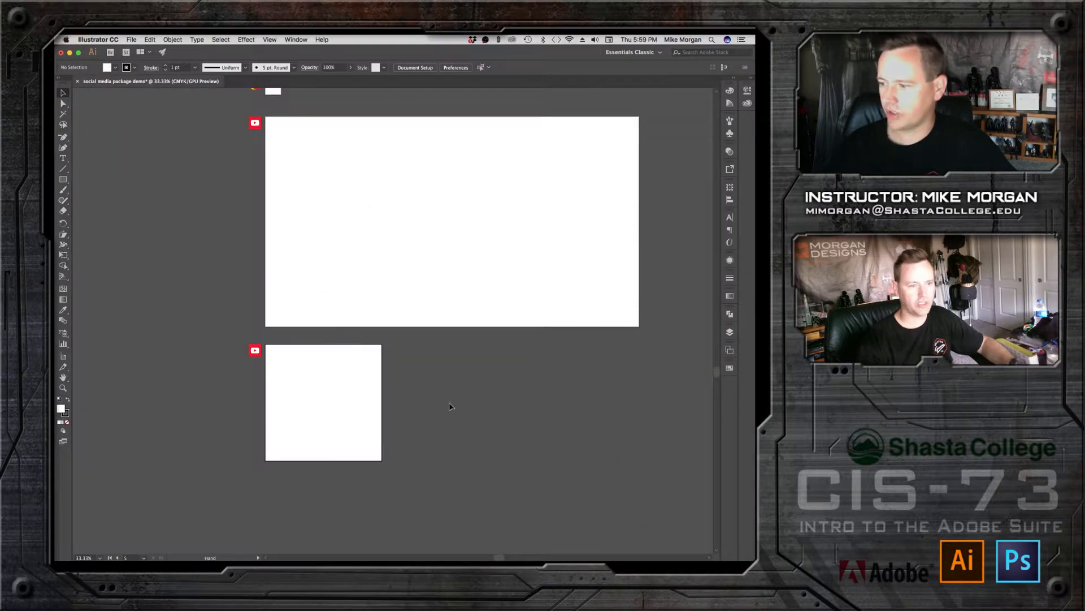
Step: Draw a new artboard about 1748 px by 876 px below the 800 px artboard, and recheck the video thumbnail size on the Safari course page
{"action": "key", "text": "space"}
{"action": "left_click_drag", "start_coordinate": [477, 455], "coordinate": [465, 339]}
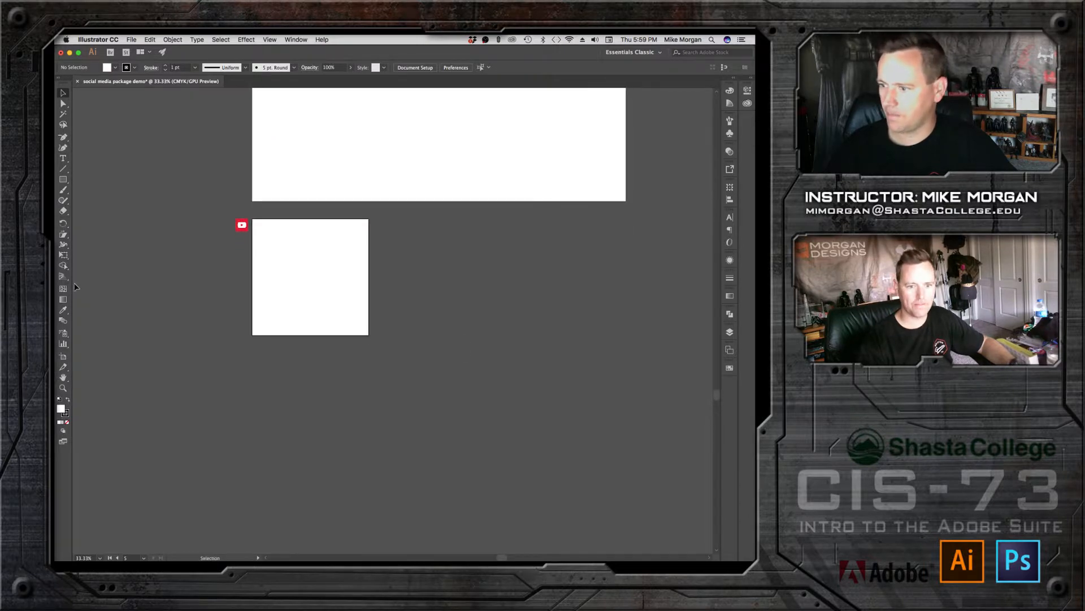
{"action": "left_click", "coordinate": [62, 356]}
{"action": "left_click_drag", "start_coordinate": [252, 362], "coordinate": [508, 490]}
{"action": "mouse_move", "coordinate": [655, 557]}
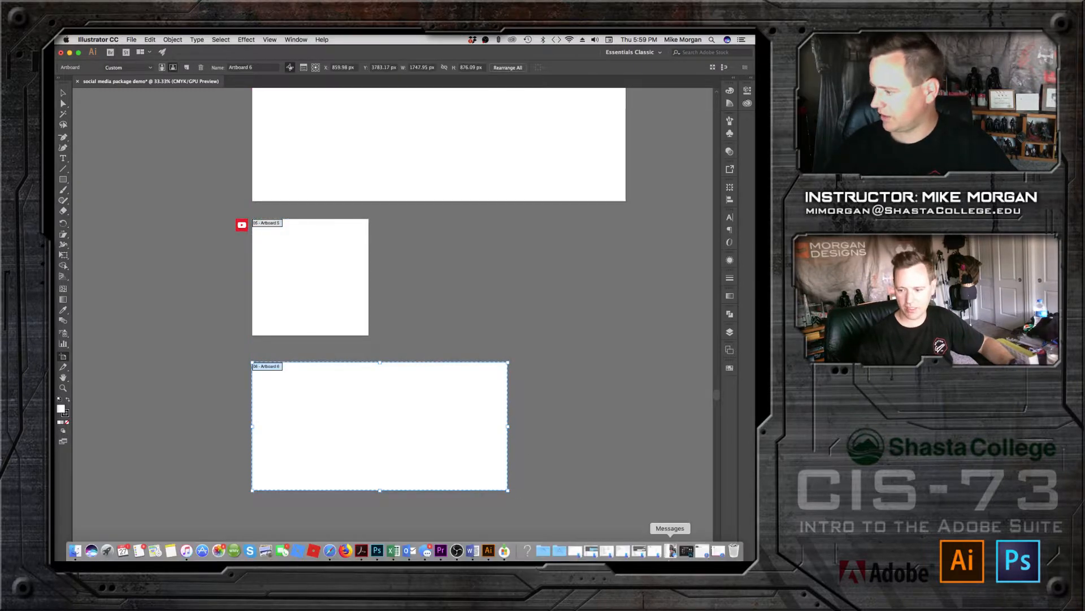
{"action": "left_click", "coordinate": [717, 551]}
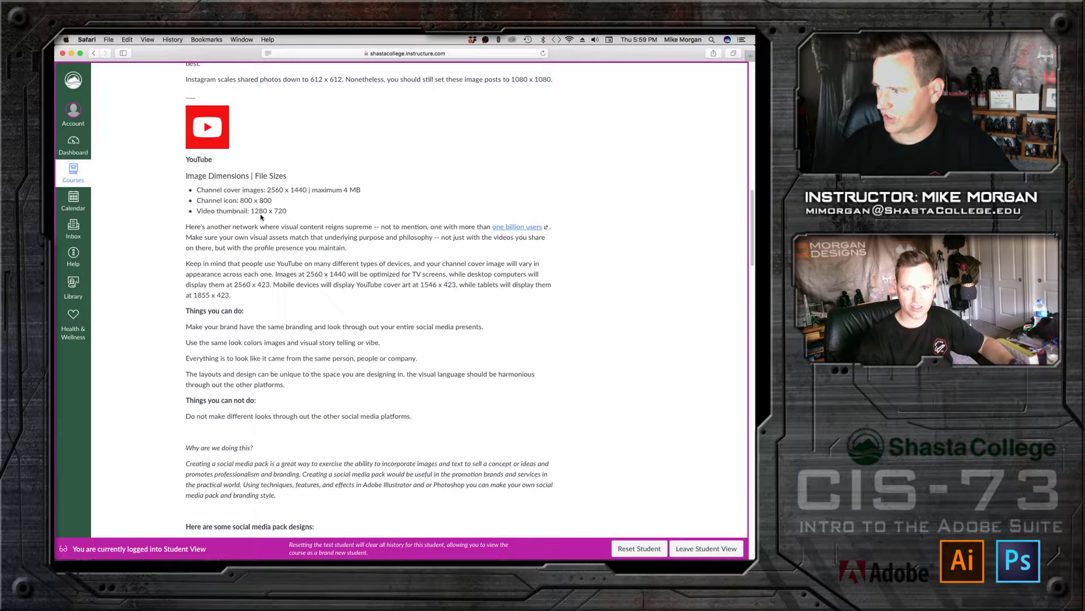
{"action": "left_click", "coordinate": [70, 52]}
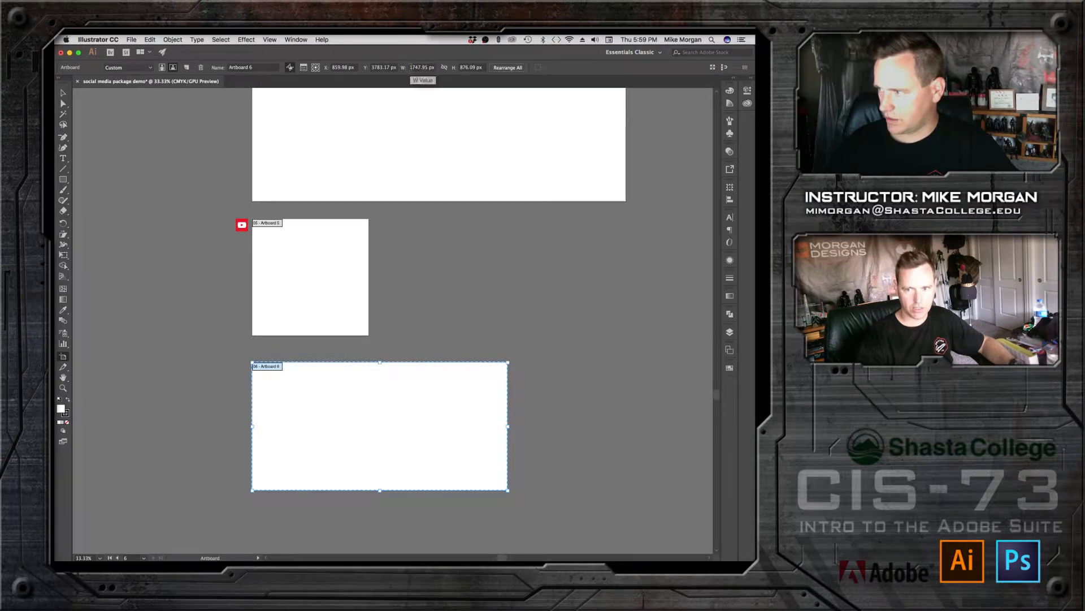
Step: Set the new artboard's size to 1280 px wide by 720 px high
{"action": "left_click", "coordinate": [424, 67]}
{"action": "type", "text": "18"}
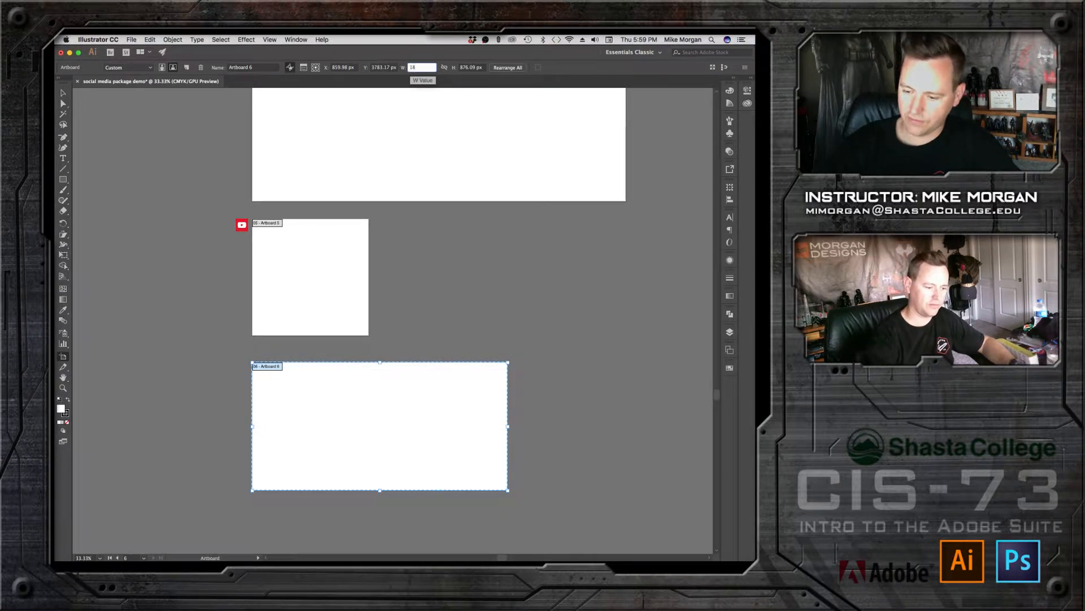
{"action": "key", "text": "BackSpace"}
{"action": "type", "text": "280"}
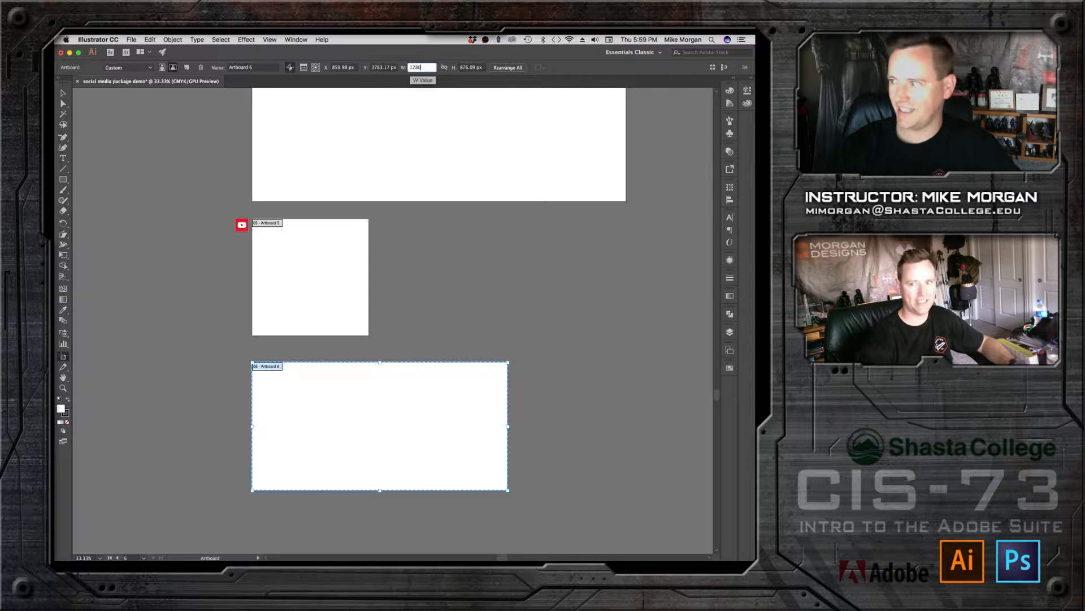
{"action": "key", "text": "Tab"}
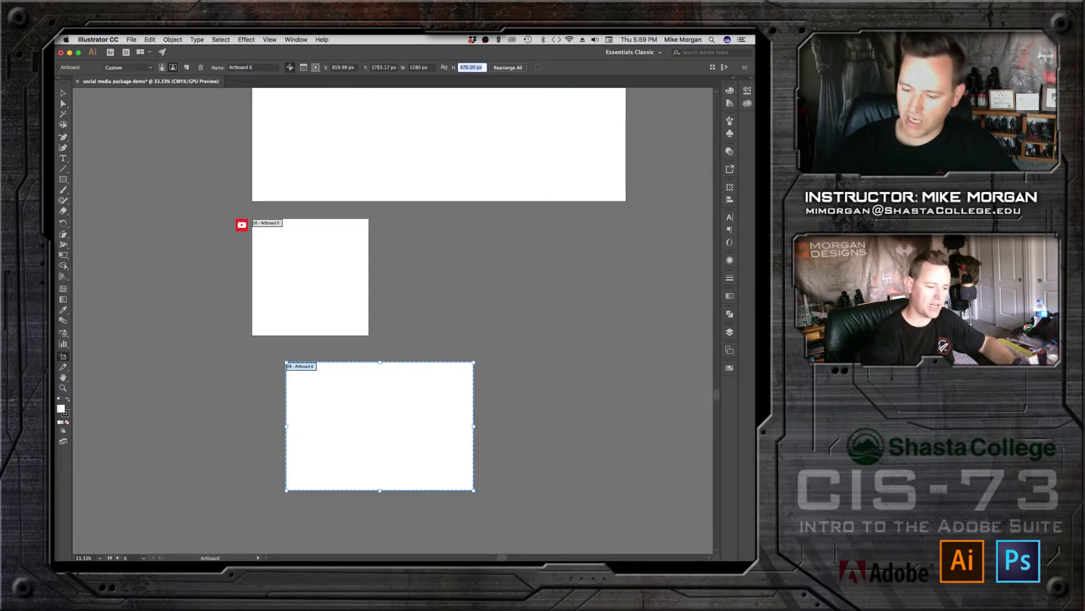
{"action": "type", "text": "720"}
{"action": "key", "text": "Return"}
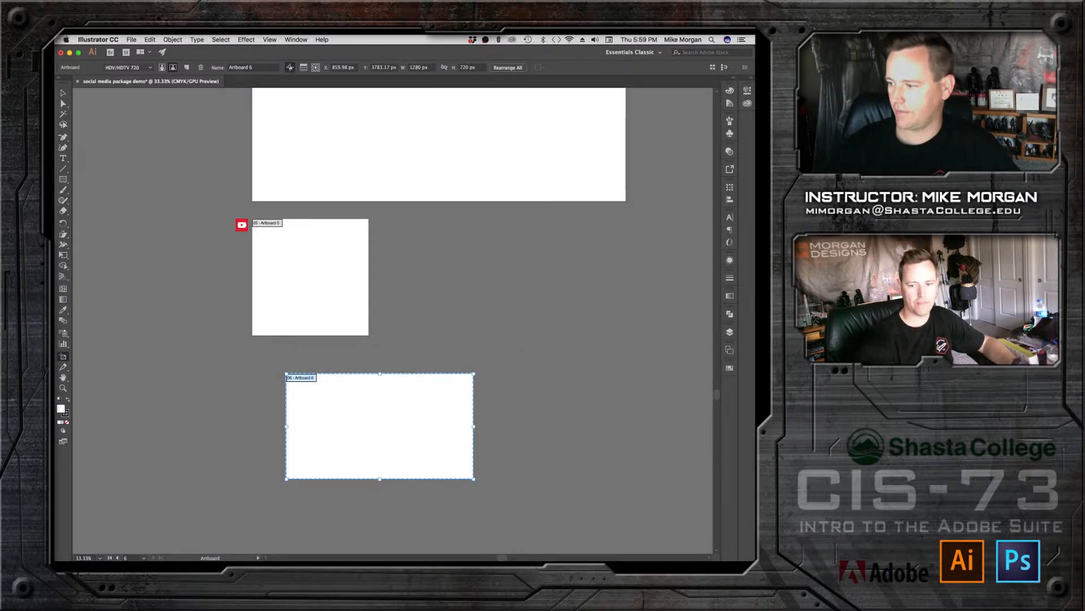
Step: Move the 1280 by 720 px artboard so its left edge aligns with the 800 px artboard above
{"action": "left_click", "coordinate": [62, 95]}
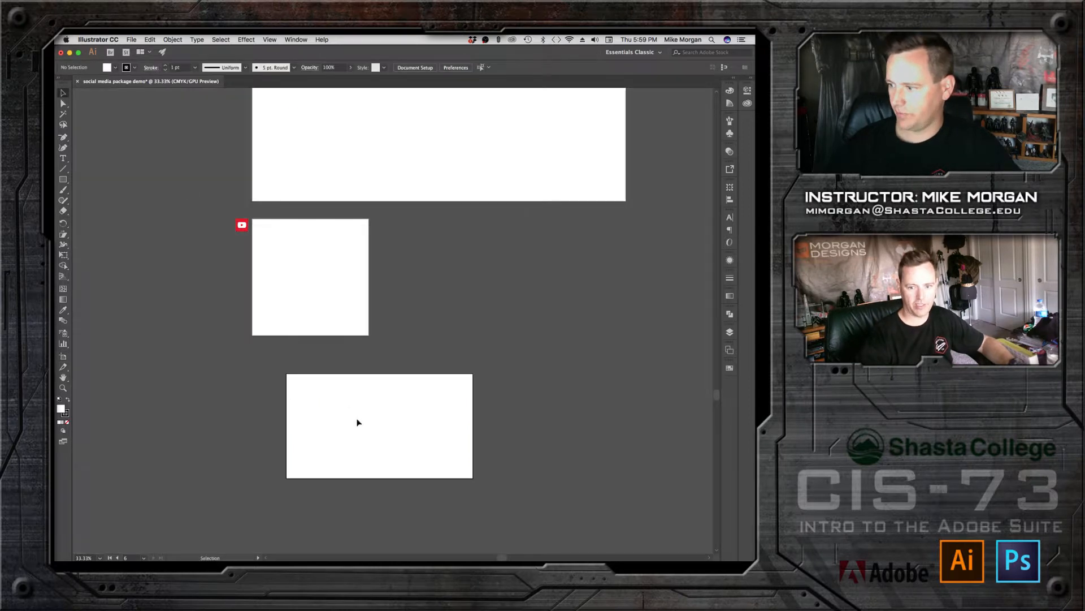
{"action": "left_click", "coordinate": [63, 357]}
{"action": "left_click_drag", "start_coordinate": [346, 424], "coordinate": [311, 412]}
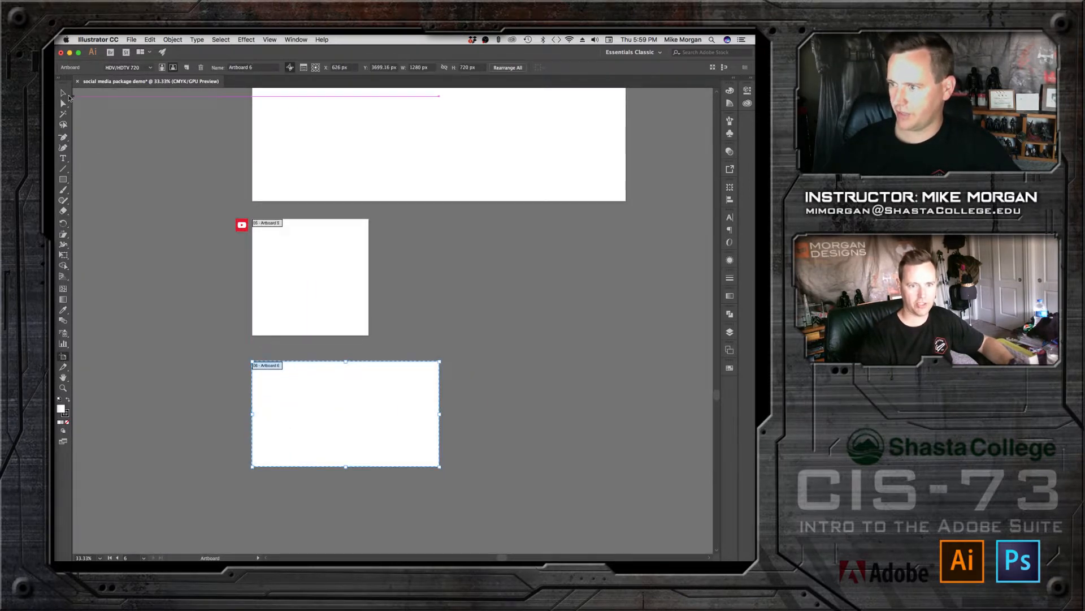
Step: Leave artboard editing and duplicate the YouTube logo straight down to just outside the 1280 by 720 px artboard's upper-left corner, leaving it deselected
{"action": "left_click", "coordinate": [63, 94]}
{"action": "left_click_drag", "start_coordinate": [243, 234], "coordinate": [244, 369]}
{"action": "left_click", "coordinate": [145, 242]}
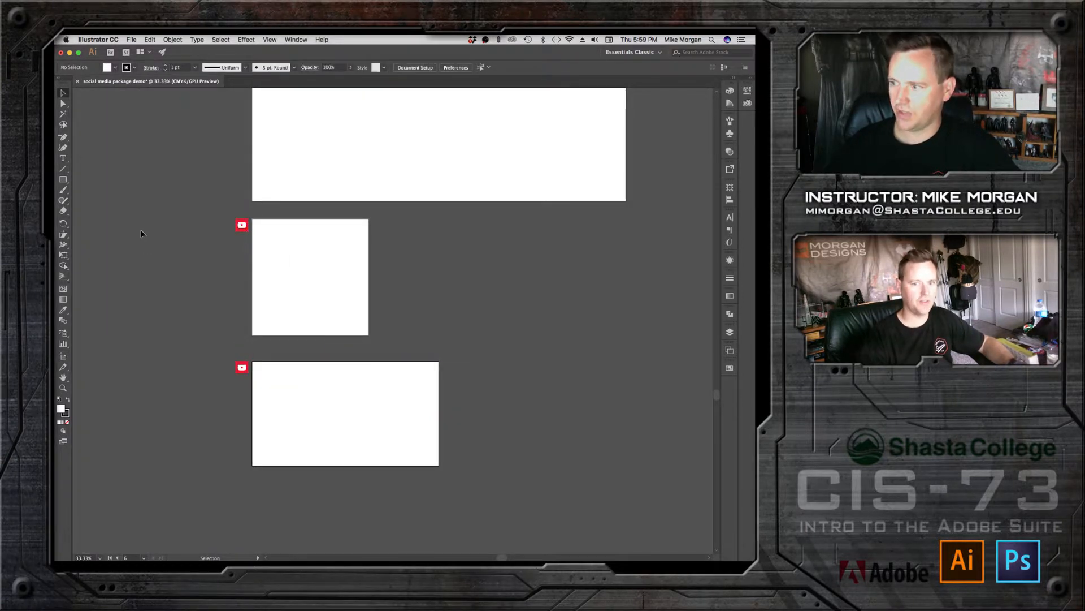
Step: Examine the Facebook, Instagram and YouTube artboards with their logos, both close up and in overview
{"action": "left_click_drag", "start_coordinate": [152, 194], "coordinate": [153, 237]}
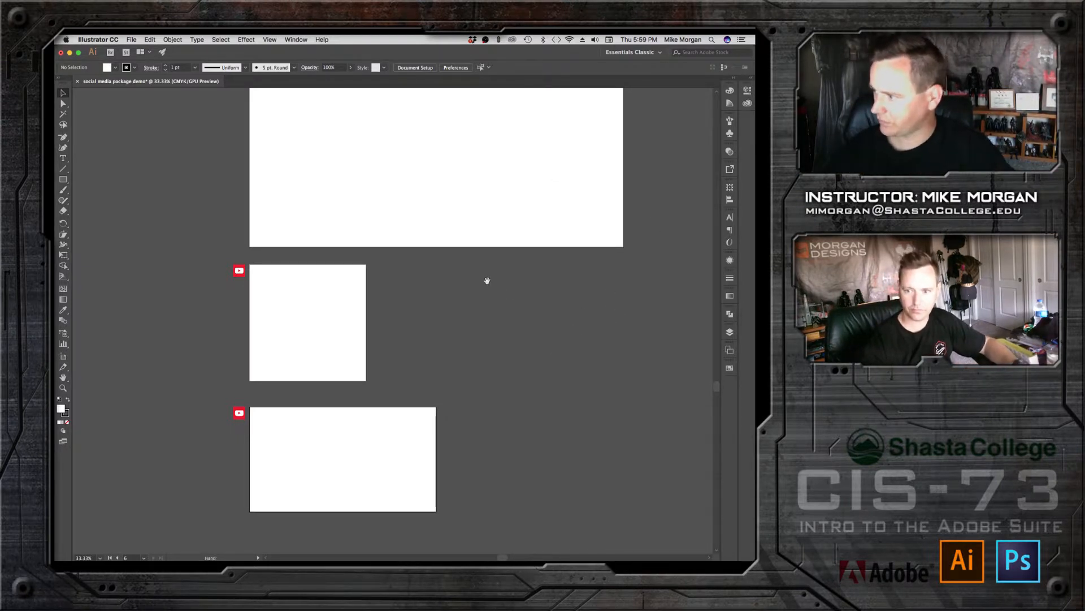
{"action": "scroll", "coordinate": [487, 281], "scroll_direction": "up", "scroll_amount": 5}
{"action": "left_click_drag", "start_coordinate": [408, 129], "coordinate": [419, 237]}
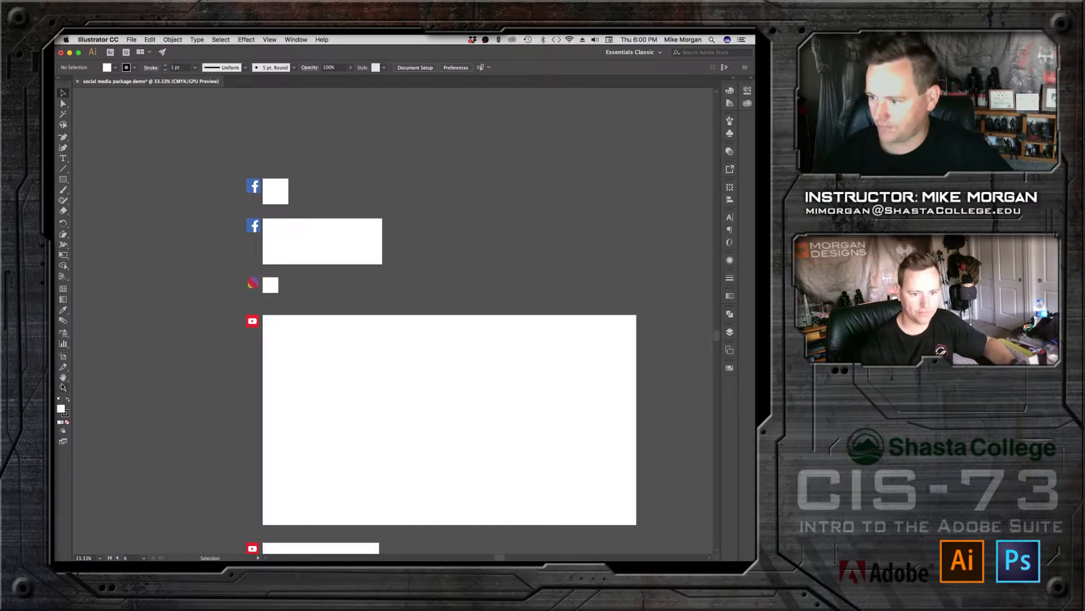
{"action": "left_click", "coordinate": [63, 388]}
{"action": "left_click", "coordinate": [326, 236]}
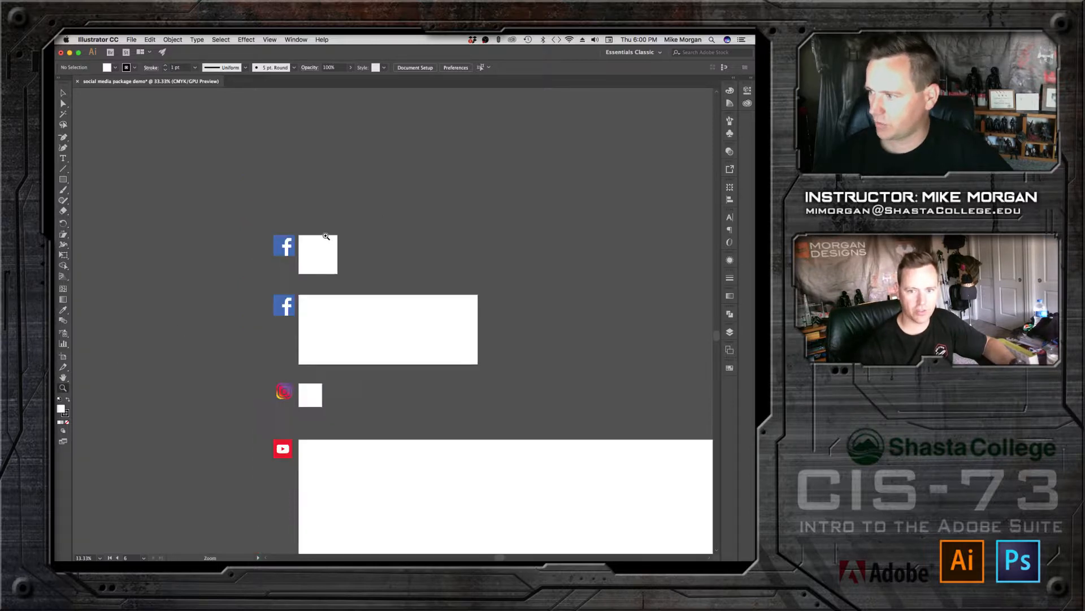
{"action": "left_click", "coordinate": [398, 332]}
{"action": "left_click_drag", "start_coordinate": [448, 380], "coordinate": [397, 167]}
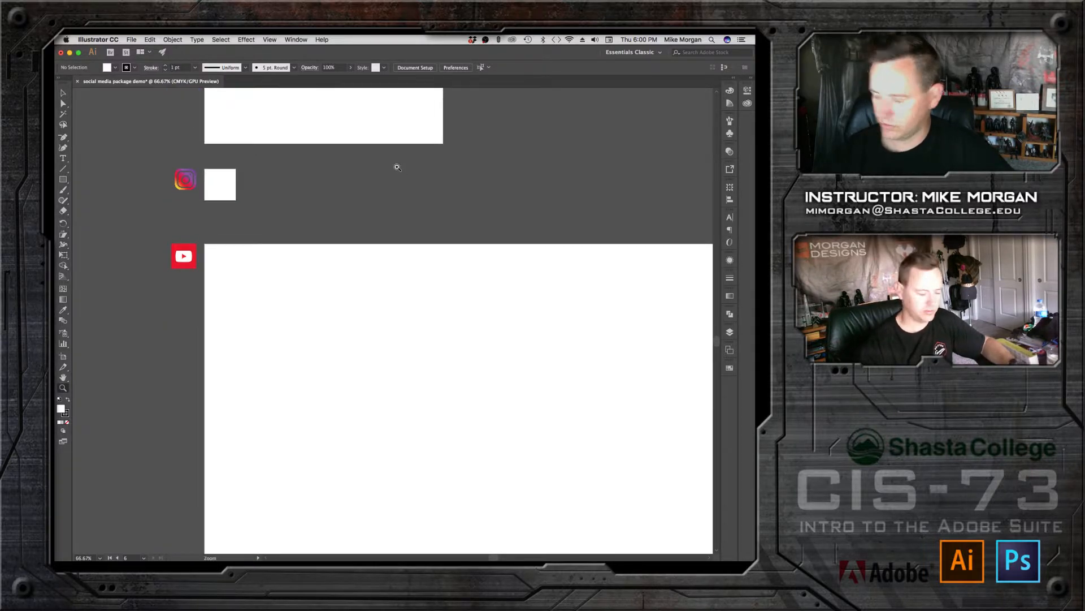
{"action": "key", "text": "super+minus"}
{"action": "key", "text": "super+minus"}
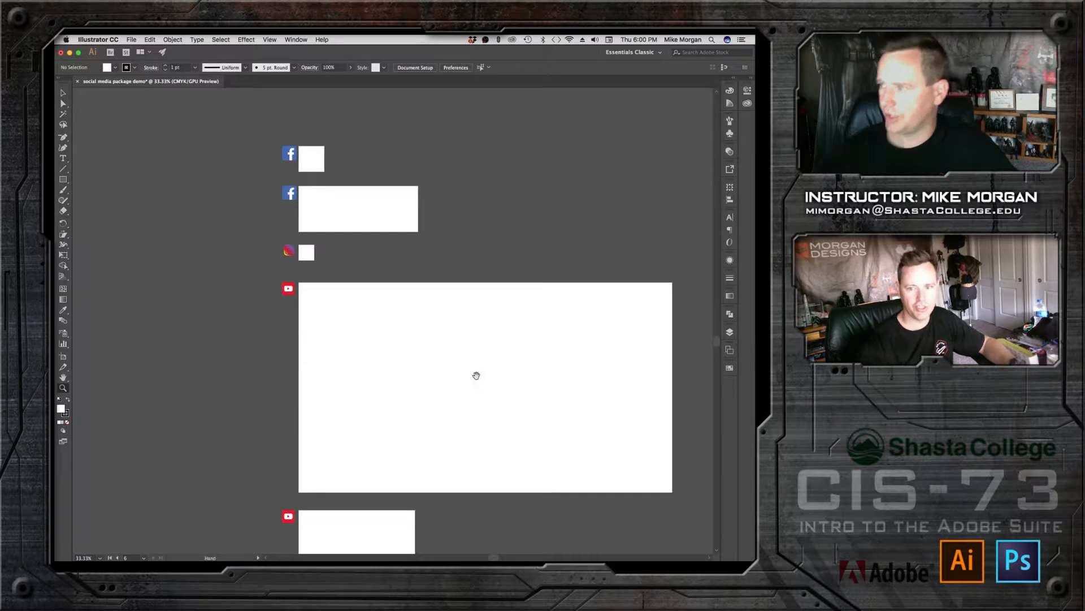
{"action": "left_click_drag", "start_coordinate": [475, 373], "coordinate": [368, 329]}
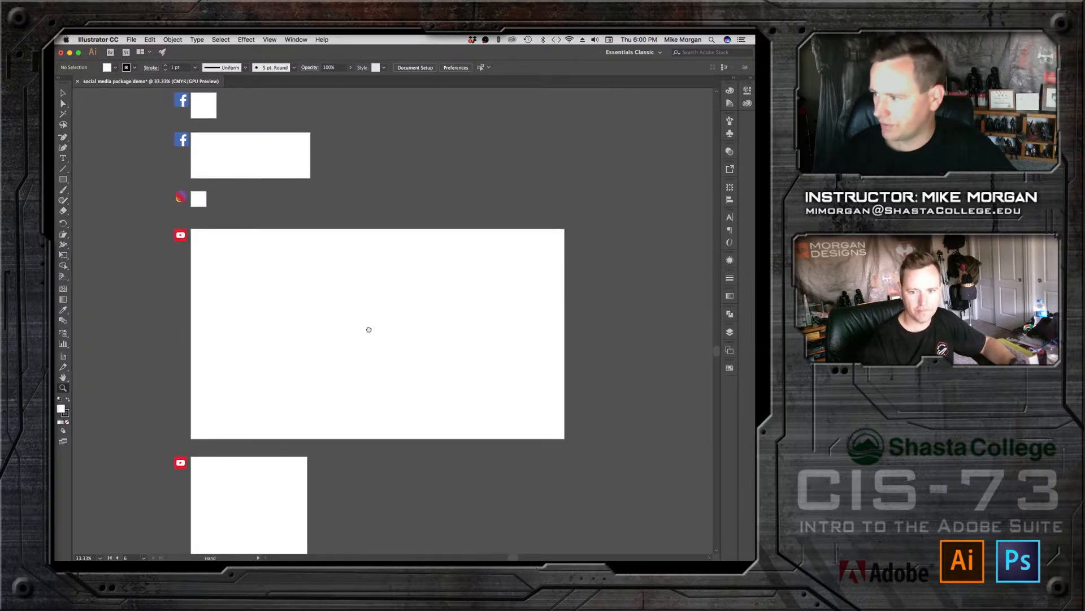
{"action": "left_click", "coordinate": [62, 93]}
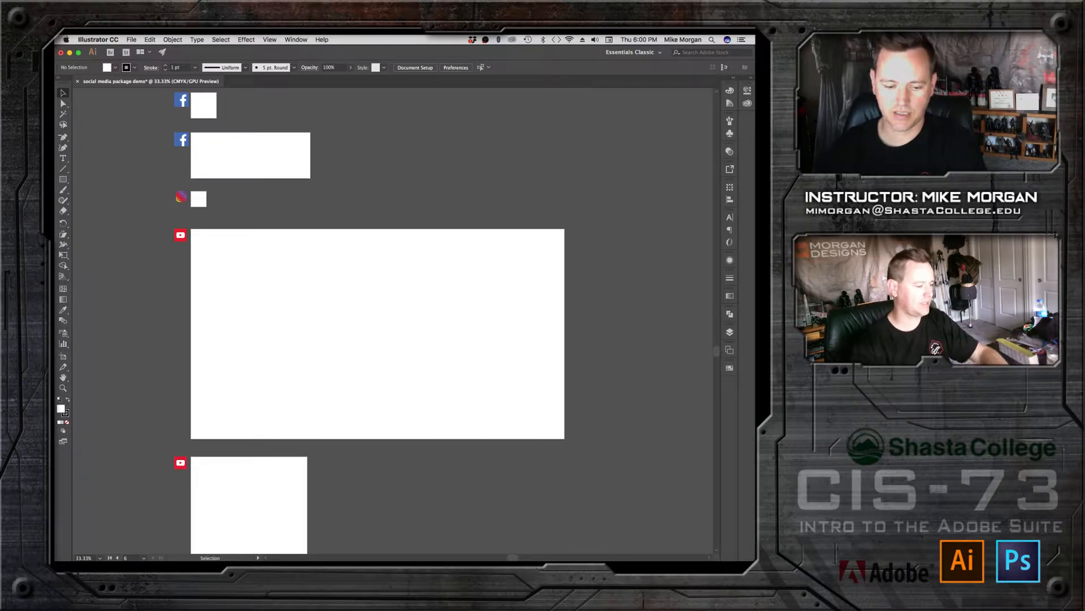
Step: Place the linked "Photo bash Demo fall 2018" image from outside Illustrator onto the YouTube cover artboard
{"action": "key", "text": "ctrl+Up"}
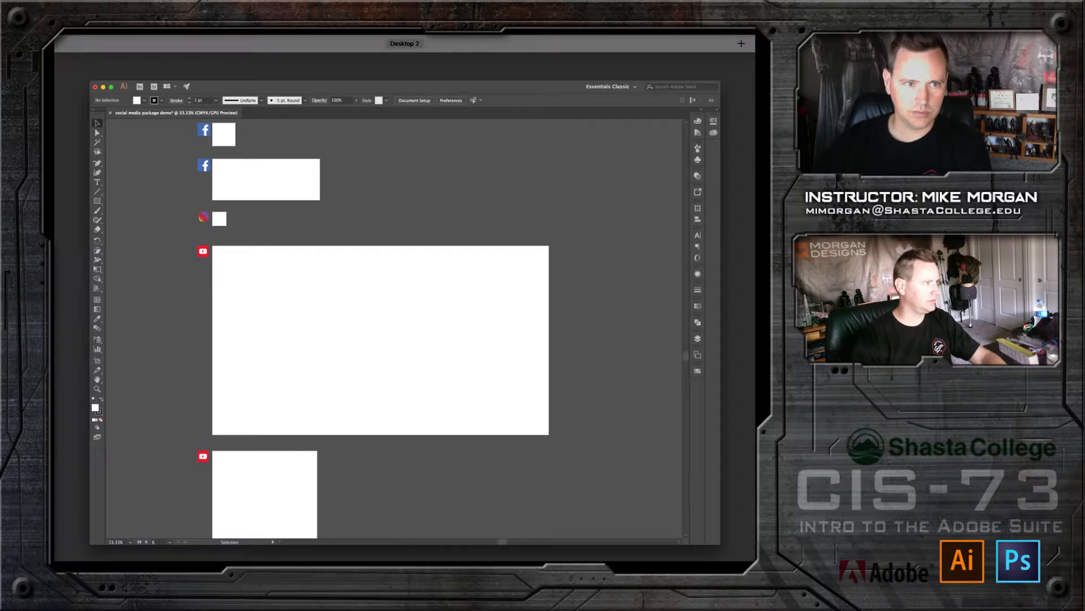
{"action": "key", "text": "ctrl+Up"}
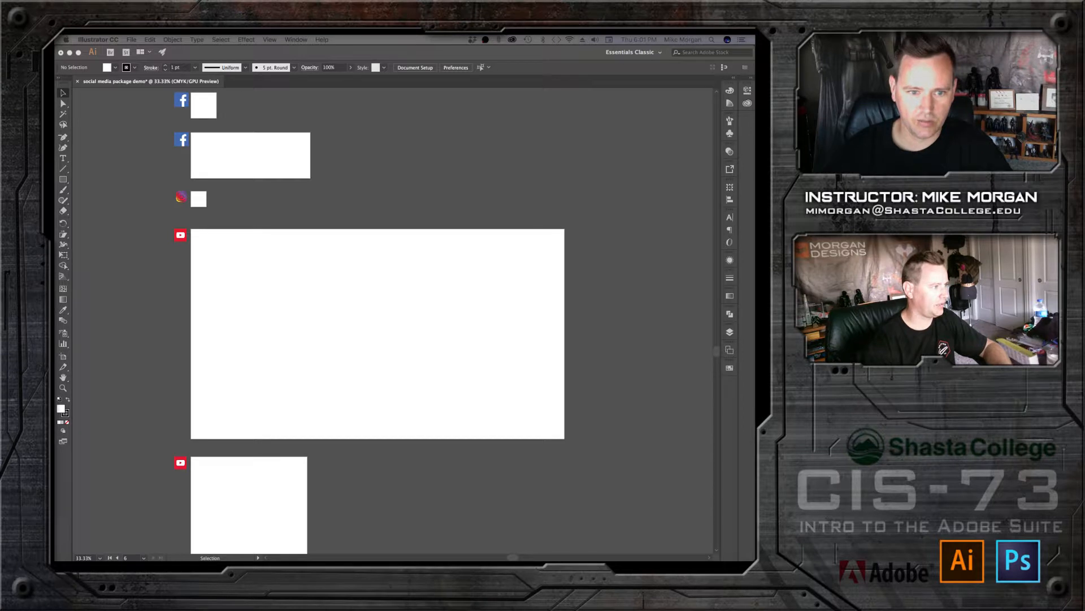
{"action": "left_click_drag", "start_coordinate": [378, 277], "coordinate": [390, 303]}
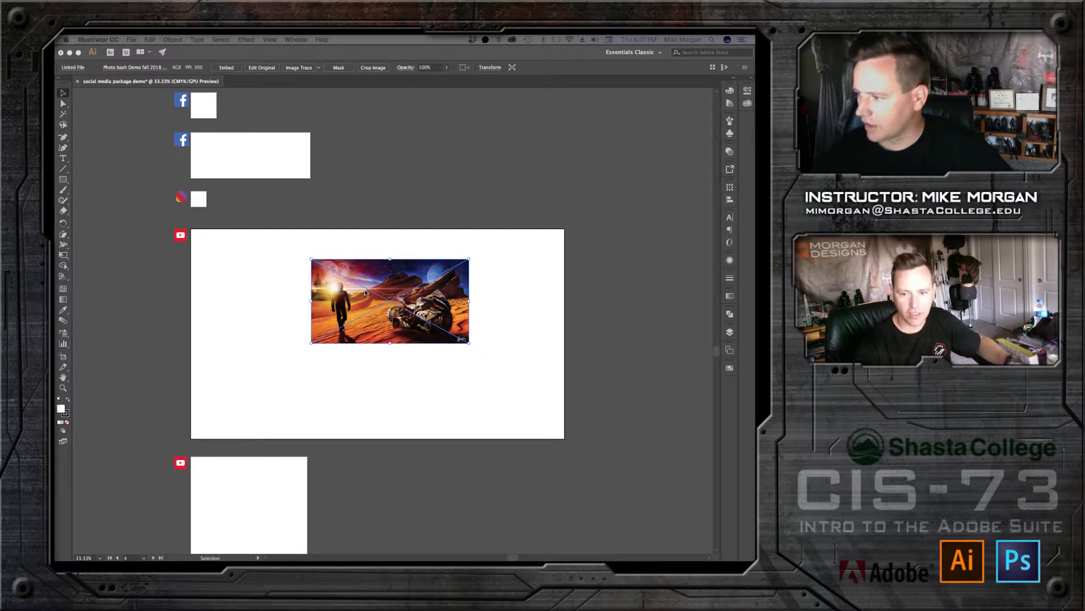
{"action": "left_click", "coordinate": [364, 294]}
{"action": "key", "text": "Return"}
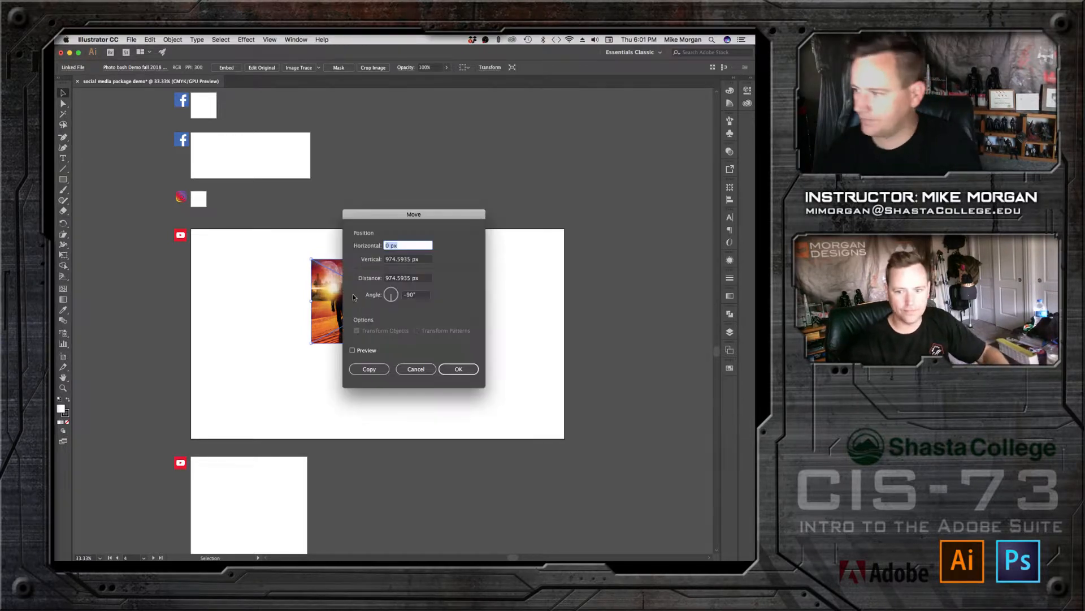
{"action": "left_click", "coordinate": [419, 370]}
Step: Snap the image to the YouTube cover artboard's upper-left corner, scale it proportionally to the artboard's full width, and deselect it
{"action": "left_click_drag", "start_coordinate": [354, 304], "coordinate": [233, 275]}
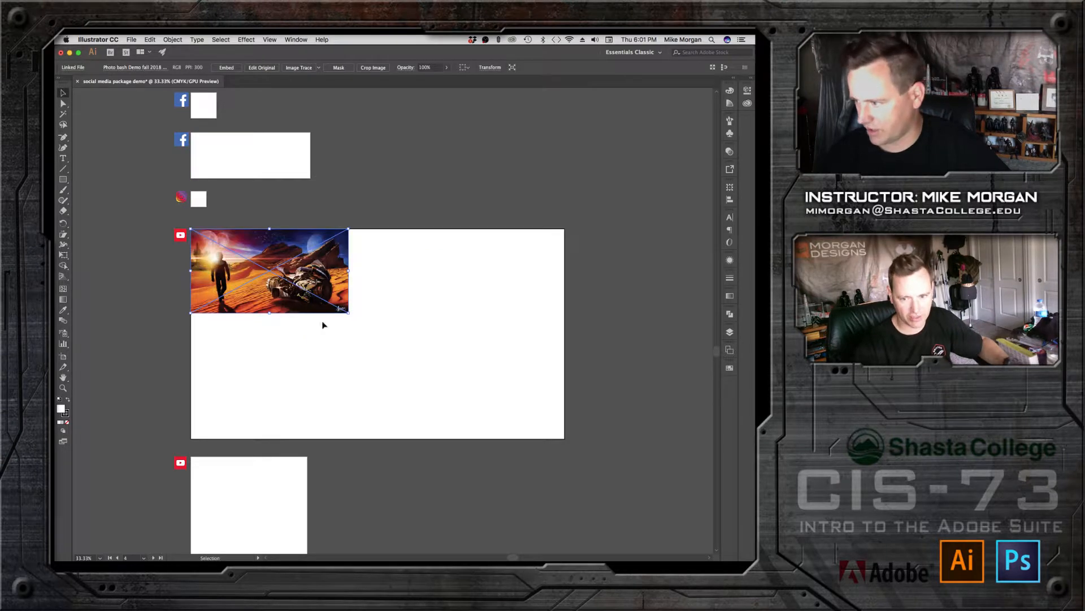
{"action": "left_click_drag", "start_coordinate": [346, 315], "coordinate": [591, 428]}
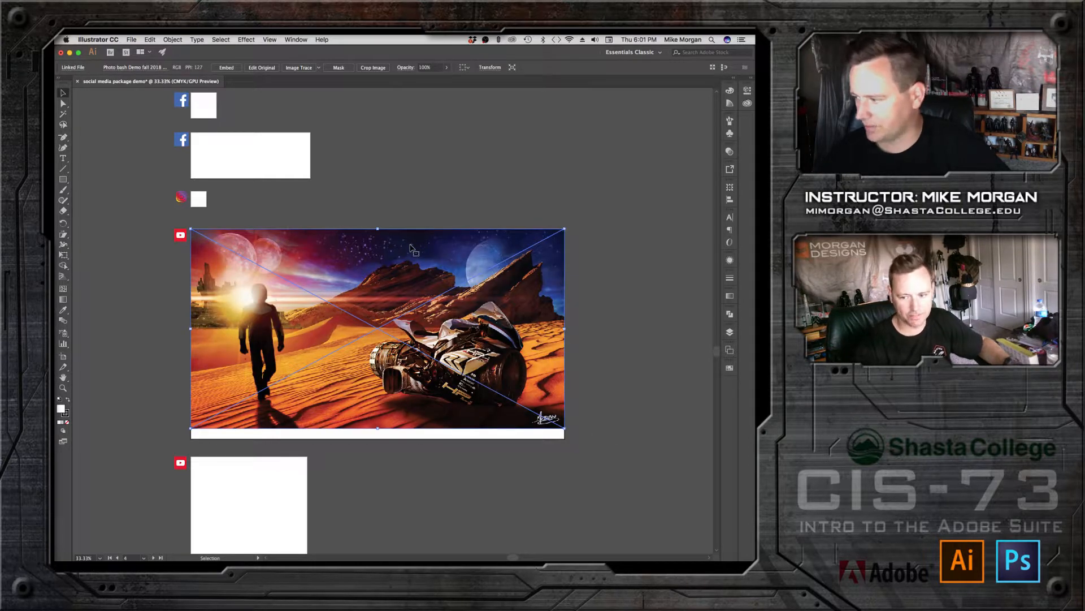
{"action": "key", "text": "Return"}
{"action": "left_click", "coordinate": [416, 378]}
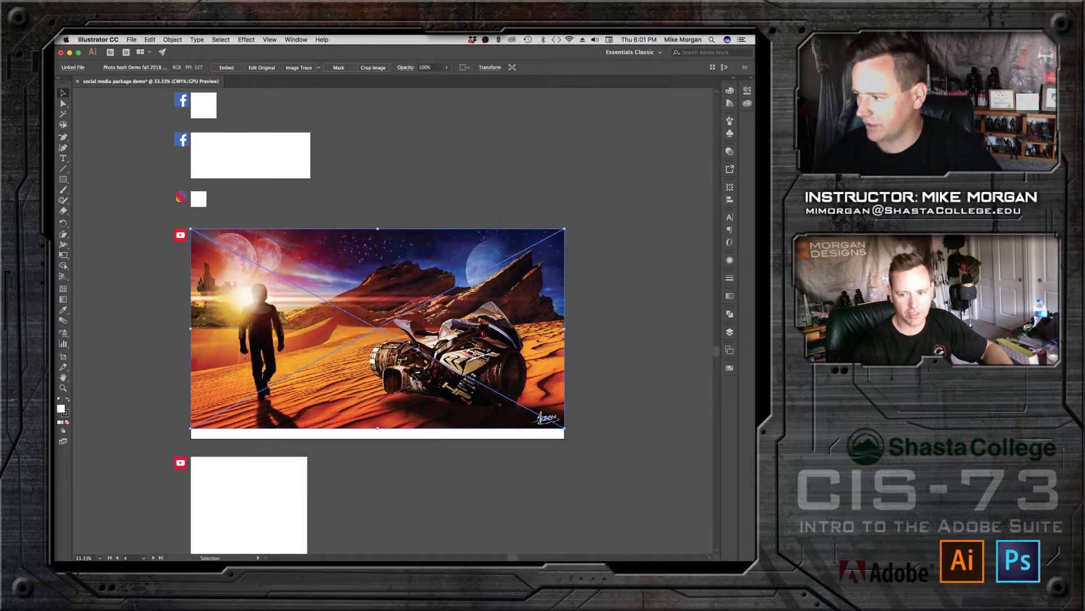
{"action": "left_click", "coordinate": [106, 146]}
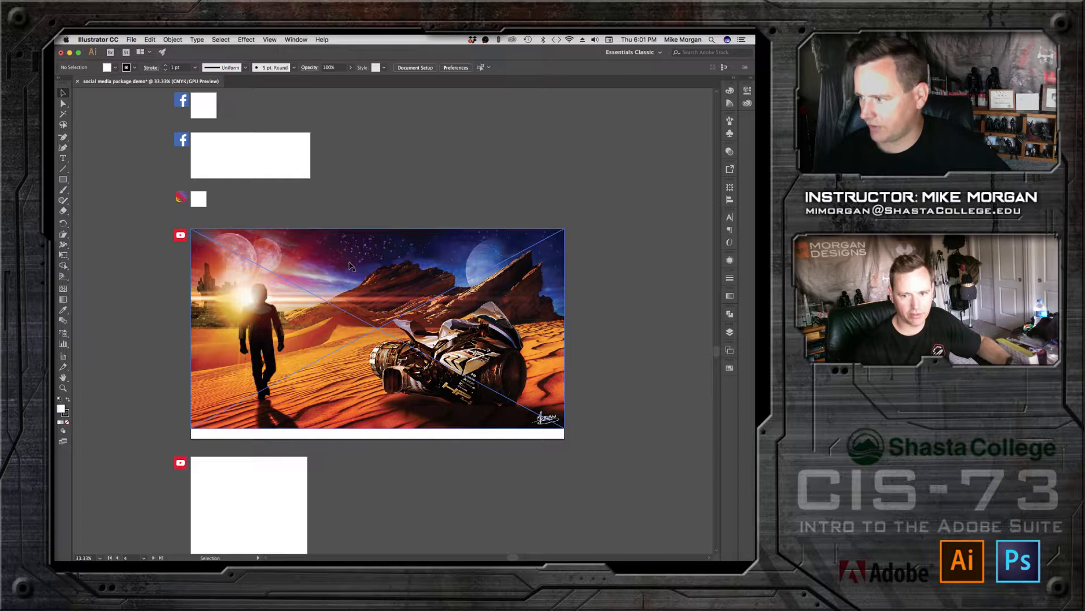
Step: Try stretching only the image's height down to the cover artboard's bottom edge, and undo the stretch
{"action": "left_click", "coordinate": [360, 355]}
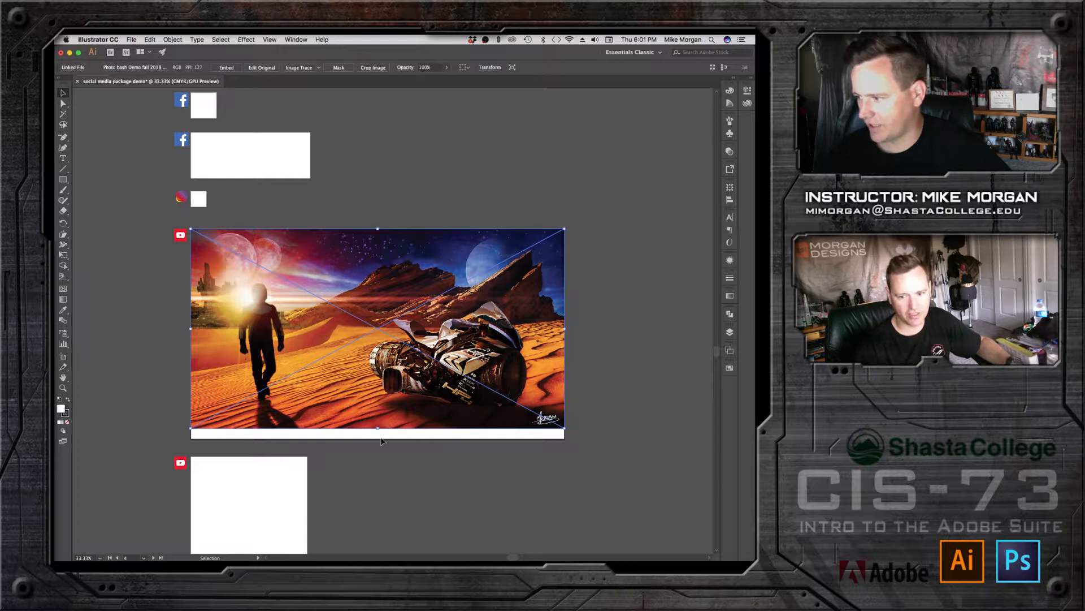
{"action": "left_click_drag", "start_coordinate": [378, 428], "coordinate": [378, 439]}
{"action": "key", "text": "a"}
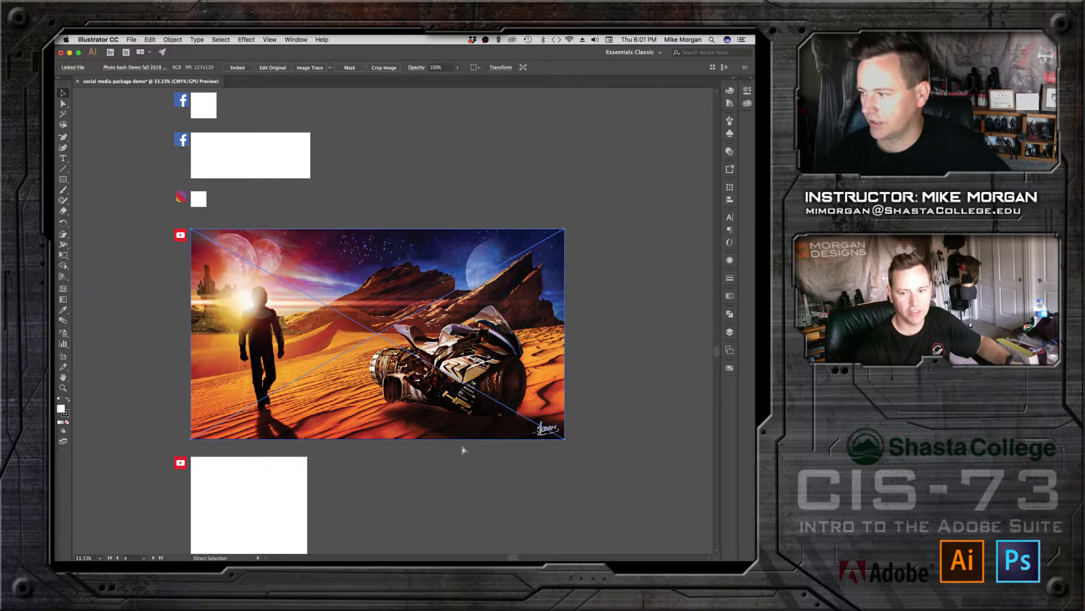
{"action": "key", "text": "super+z"}
{"action": "key", "text": "v"}
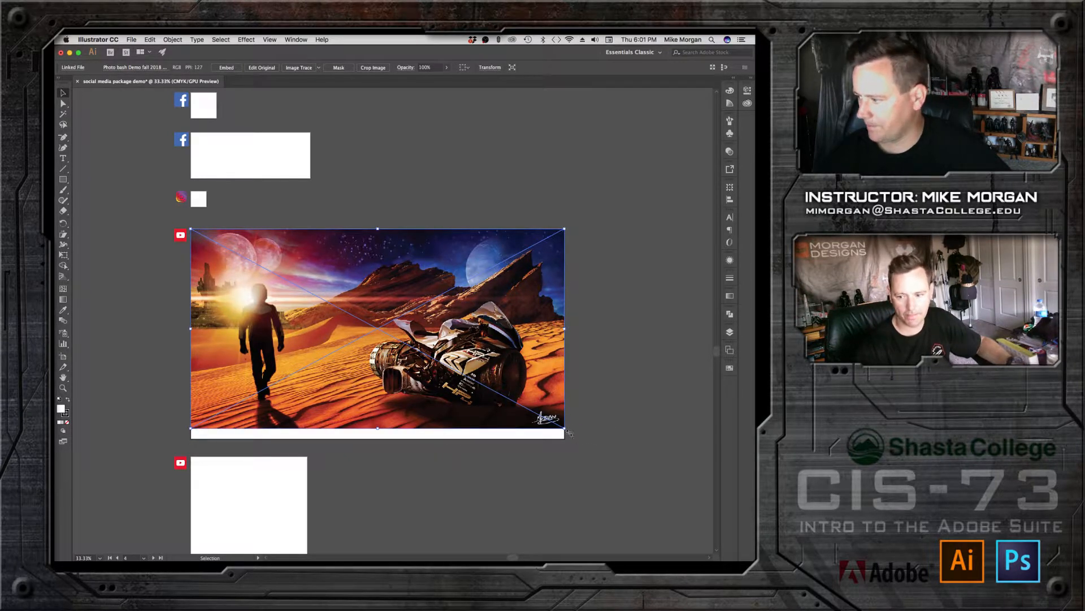
Step: Scale the image proportionally until it covers the YouTube cover artboard's full height, letting it extend past the right edge
{"action": "left_click_drag", "start_coordinate": [569, 433], "coordinate": [585, 460]}
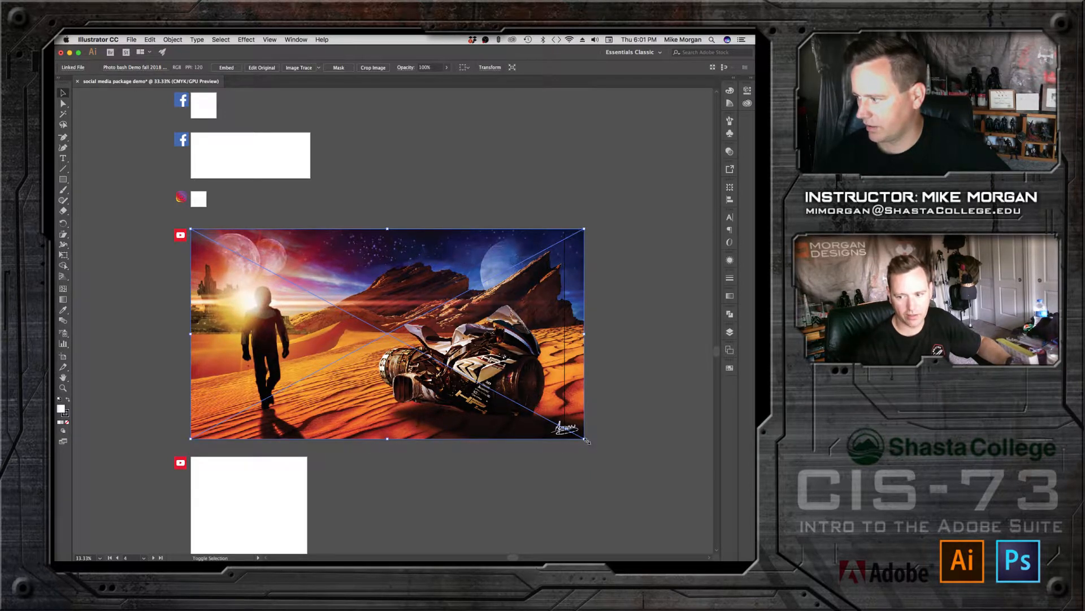
{"action": "left_click_drag", "start_coordinate": [584, 439], "coordinate": [598, 451]}
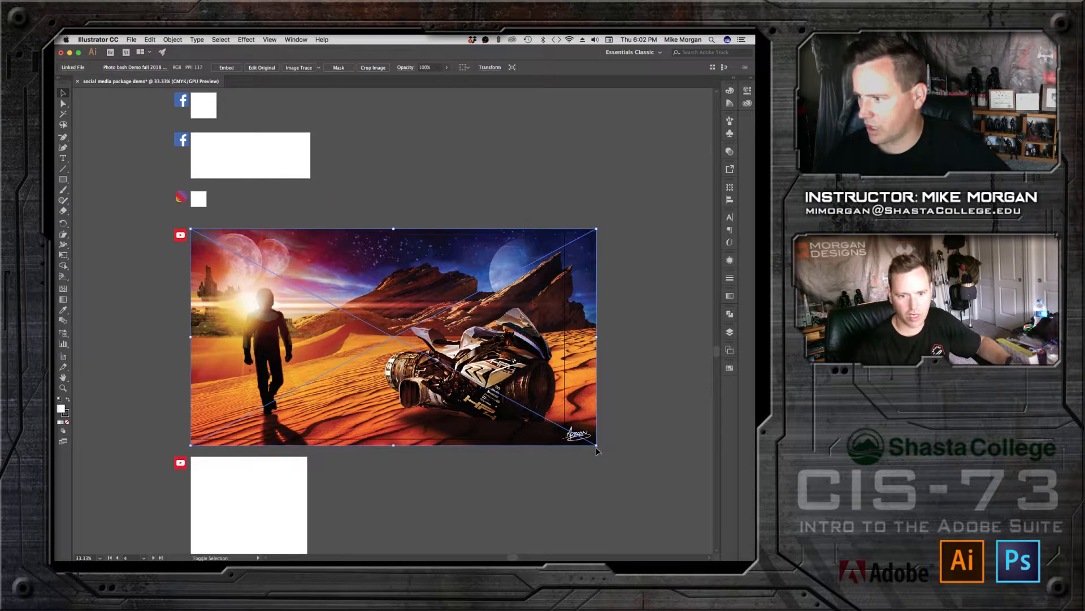
{"action": "mouse_move", "coordinate": [597, 444]}
{"action": "left_mouse_down"}
{"action": "mouse_move", "coordinate": [576, 433]}
{"action": "mouse_move", "coordinate": [597, 447]}
{"action": "mouse_move", "coordinate": [588, 455]}
{"action": "left_mouse_up"}
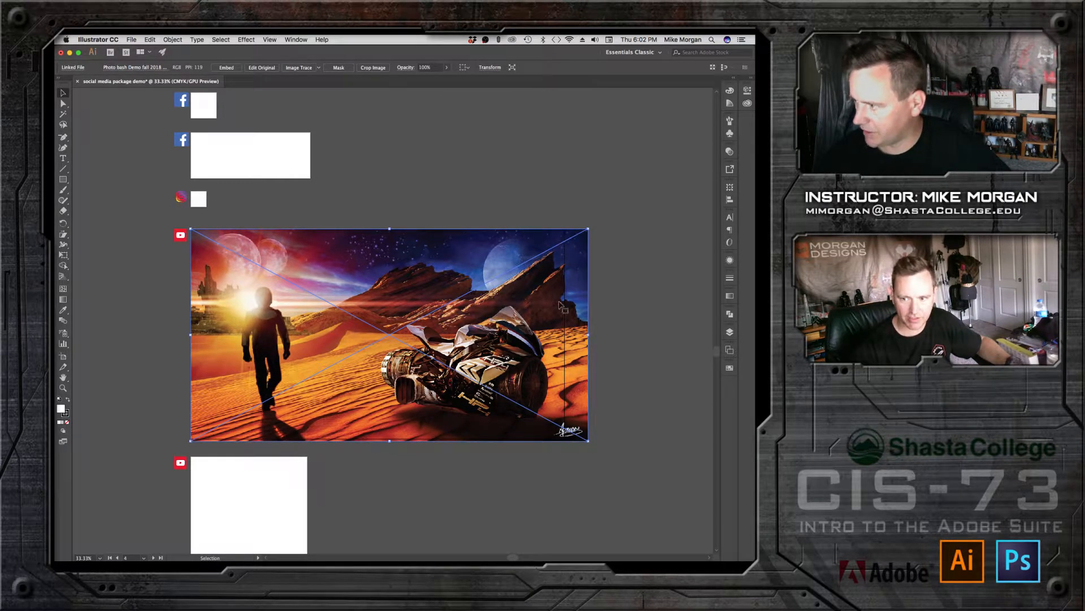
Step: Scale the image proportionally back to the YouTube cover artboard's width, centre it vertically on the artboard, and deselect it
{"action": "left_click_drag", "start_coordinate": [591, 444], "coordinate": [598, 451]}
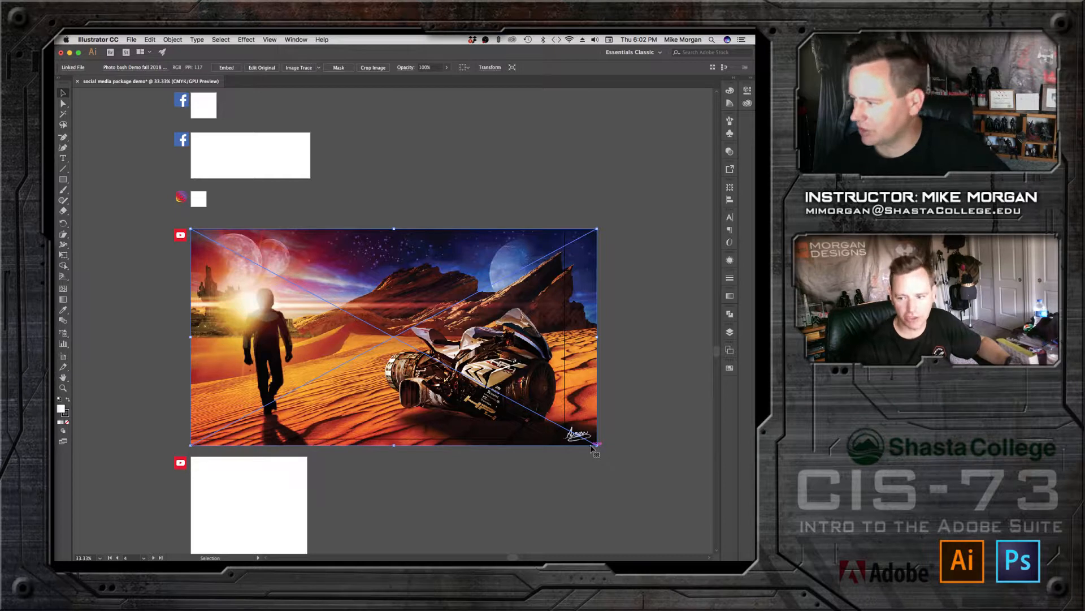
{"action": "left_click_drag", "start_coordinate": [594, 446], "coordinate": [576, 429]}
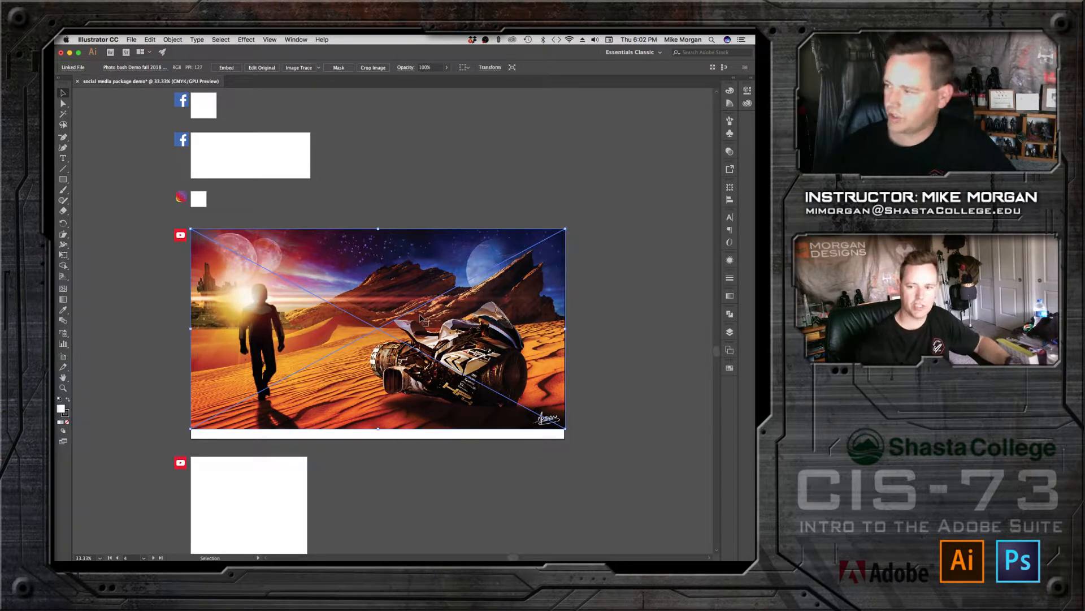
{"action": "left_click_drag", "start_coordinate": [408, 304], "coordinate": [403, 311]}
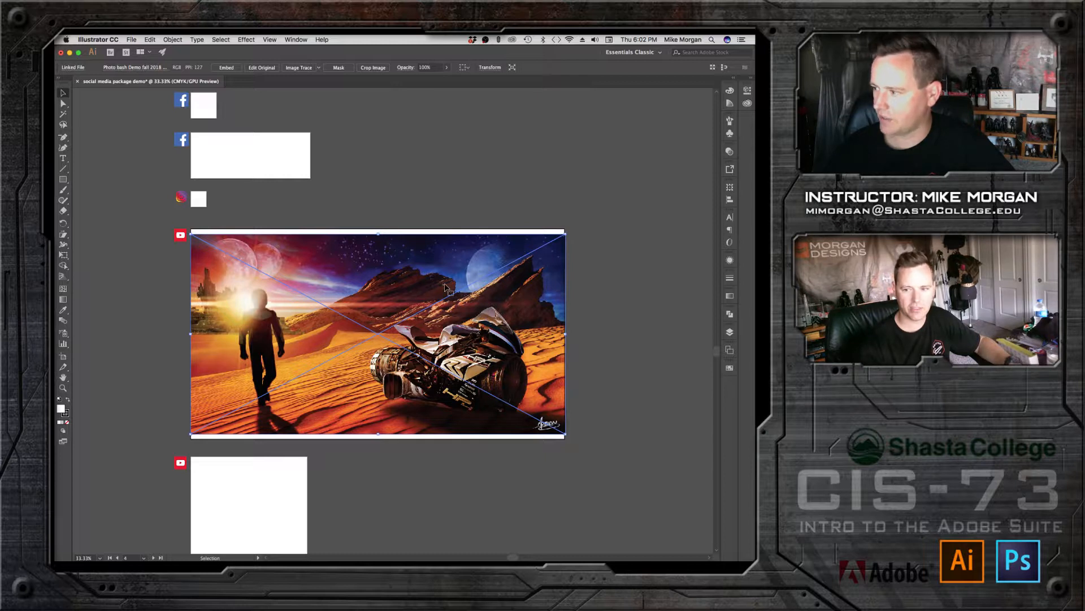
{"action": "left_click", "coordinate": [392, 205]}
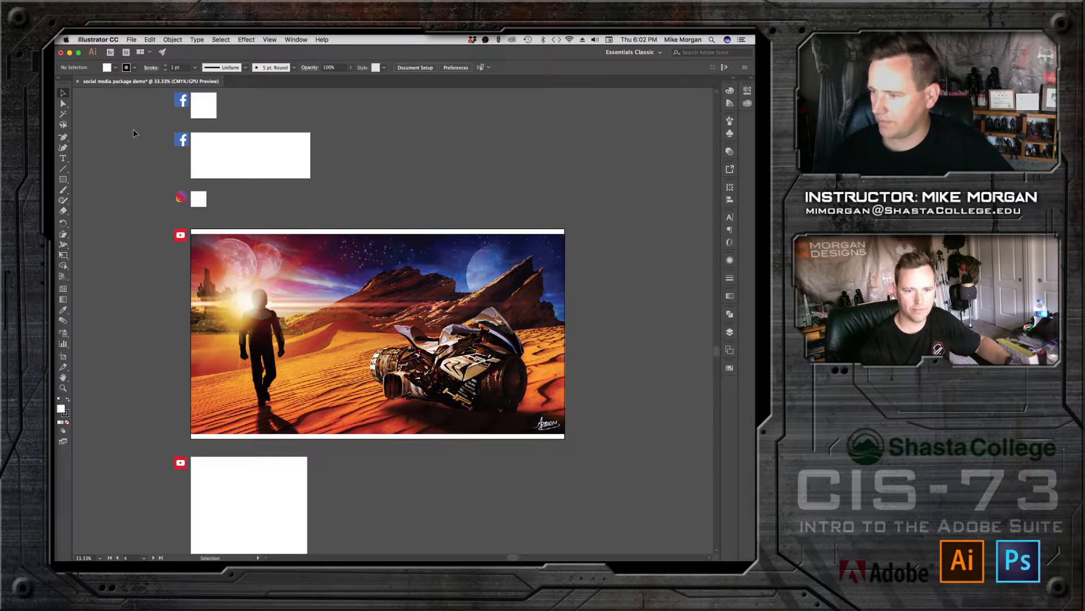
Step: Draw a rectangle covering the whole YouTube cover artboard and fill it with black (000000)
{"action": "left_click", "coordinate": [64, 180]}
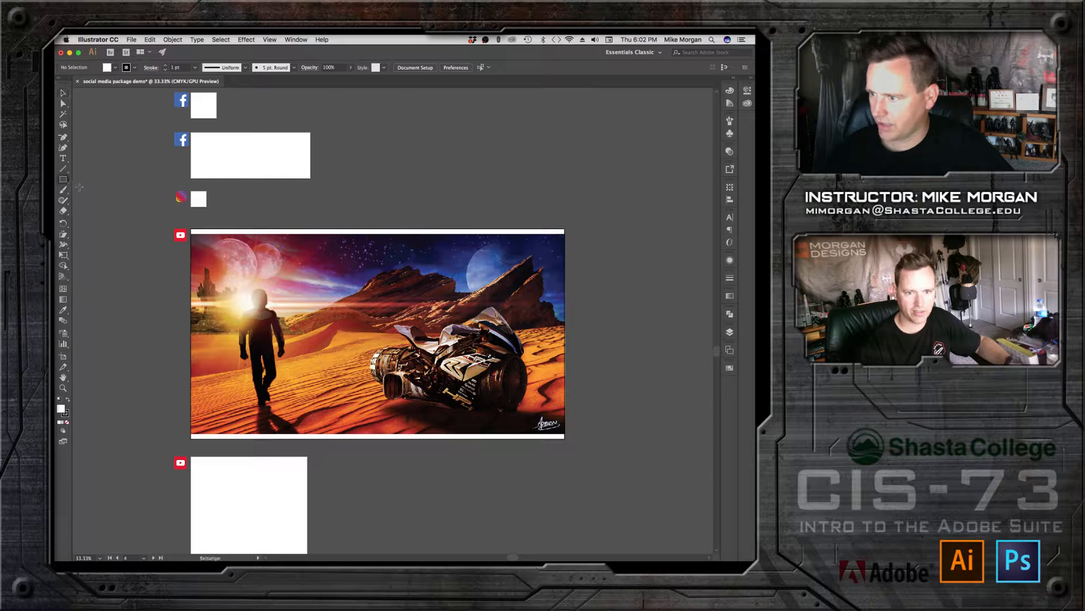
{"action": "left_click_drag", "start_coordinate": [191, 229], "coordinate": [566, 439]}
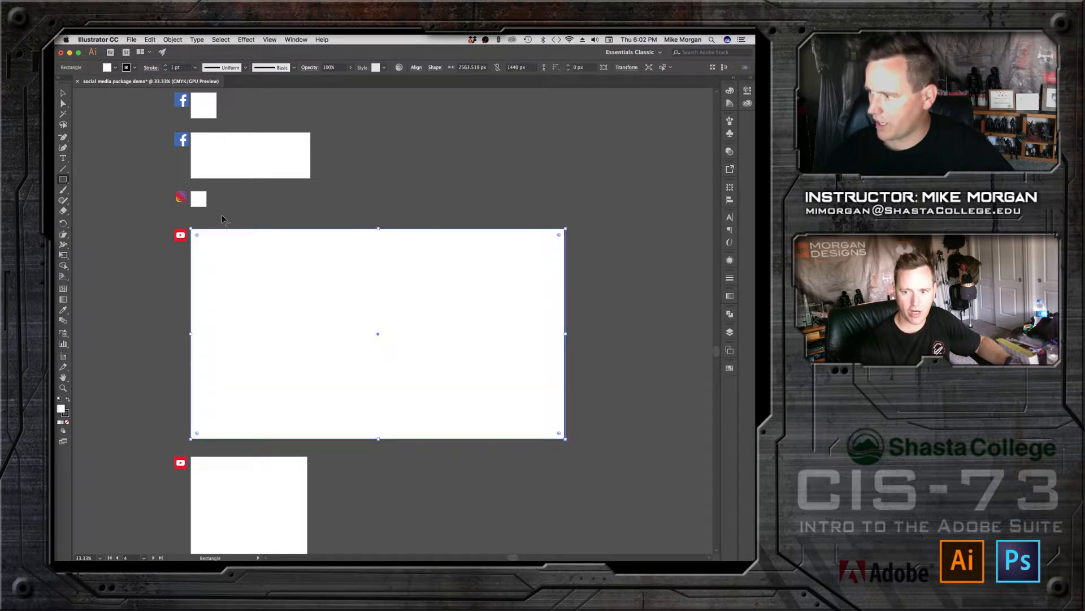
{"action": "left_click", "coordinate": [63, 93]}
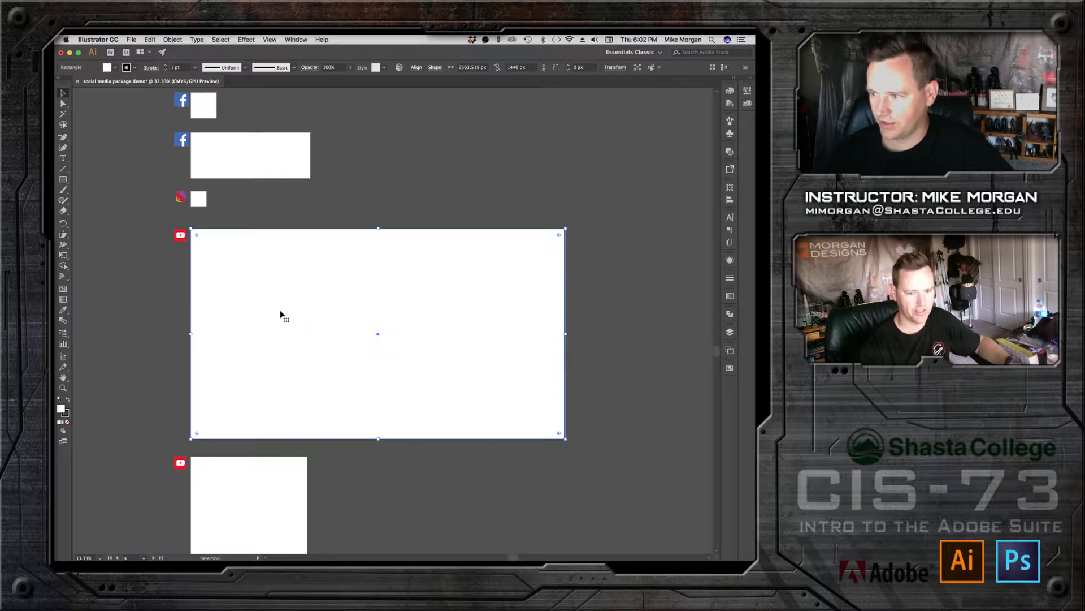
{"action": "double_click", "coordinate": [60, 408]}
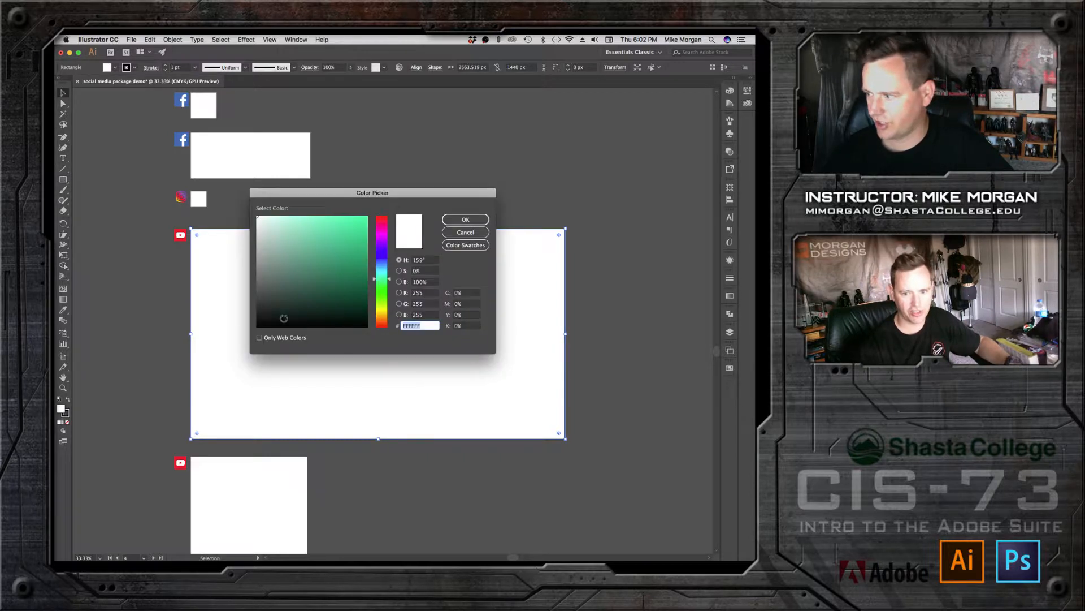
{"action": "type", "text": "000000"}
{"action": "key", "text": "Return"}
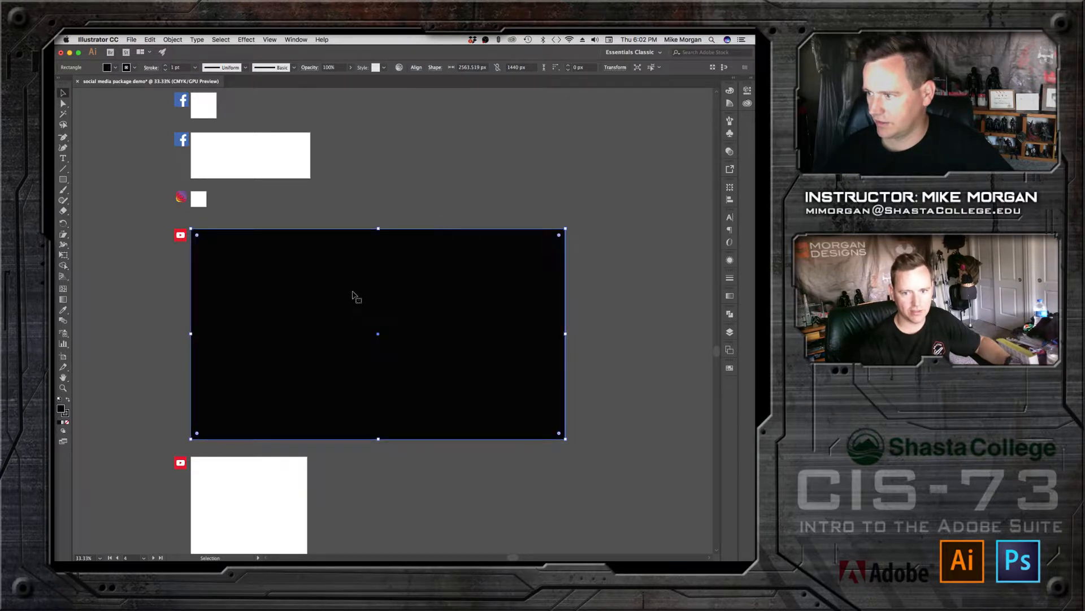
Step: Remove the black rectangle's stroke, send it to the back behind the image, and deselect it
{"action": "left_click", "coordinate": [66, 416]}
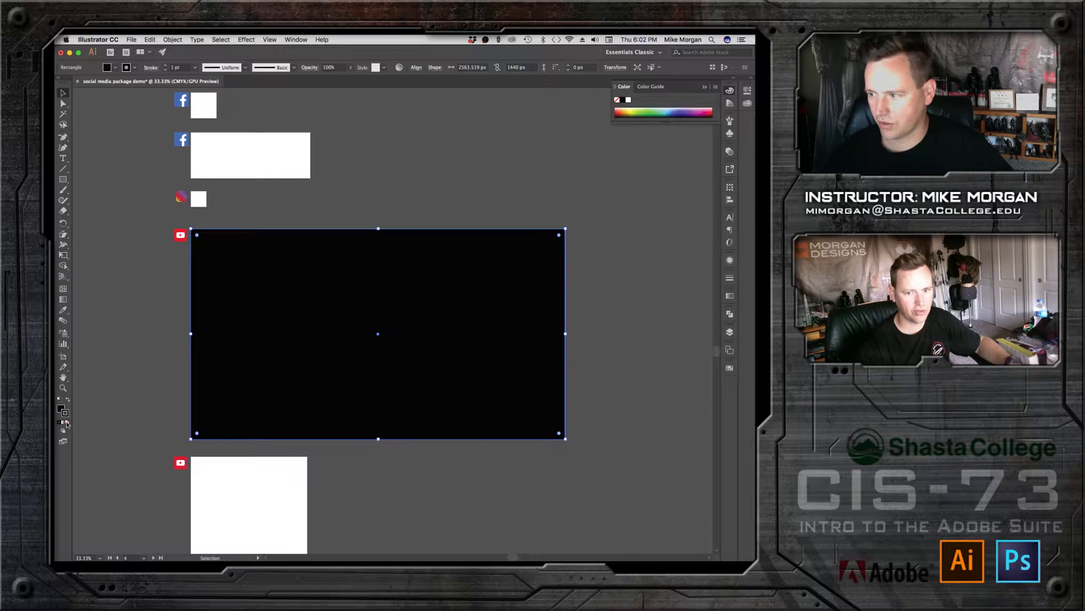
{"action": "left_click", "coordinate": [67, 423]}
{"action": "right_click", "coordinate": [279, 321]}
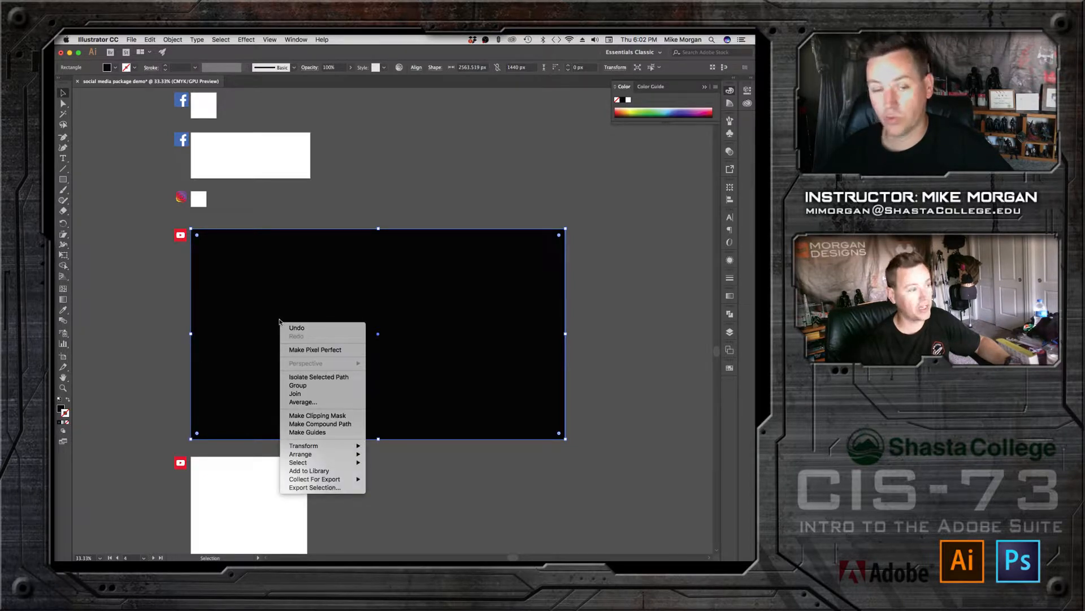
{"action": "mouse_move", "coordinate": [314, 454]}
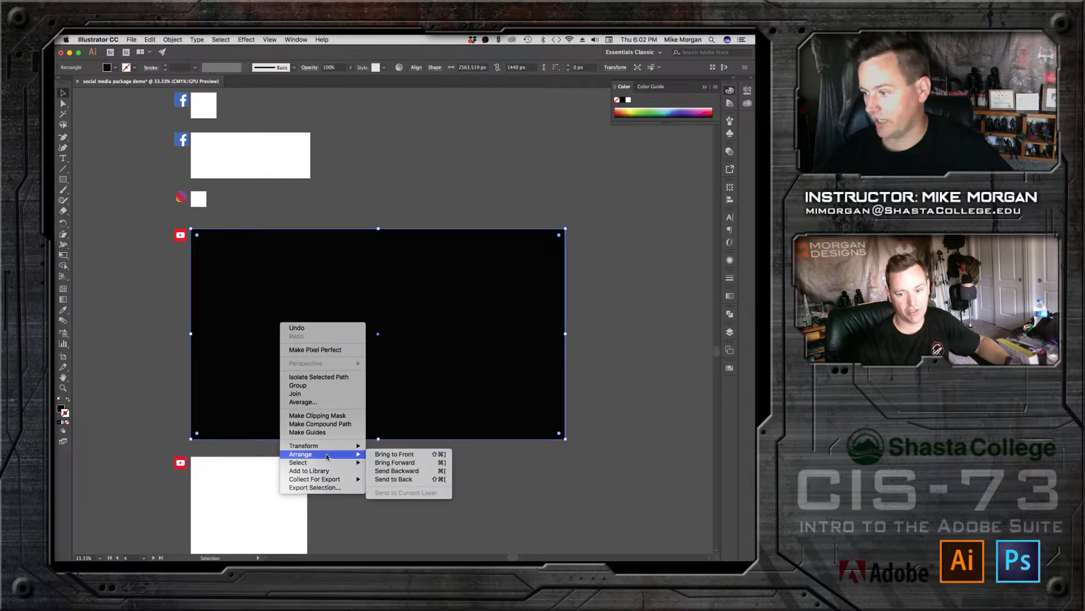
{"action": "left_click", "coordinate": [394, 479]}
{"action": "left_click", "coordinate": [127, 300]}
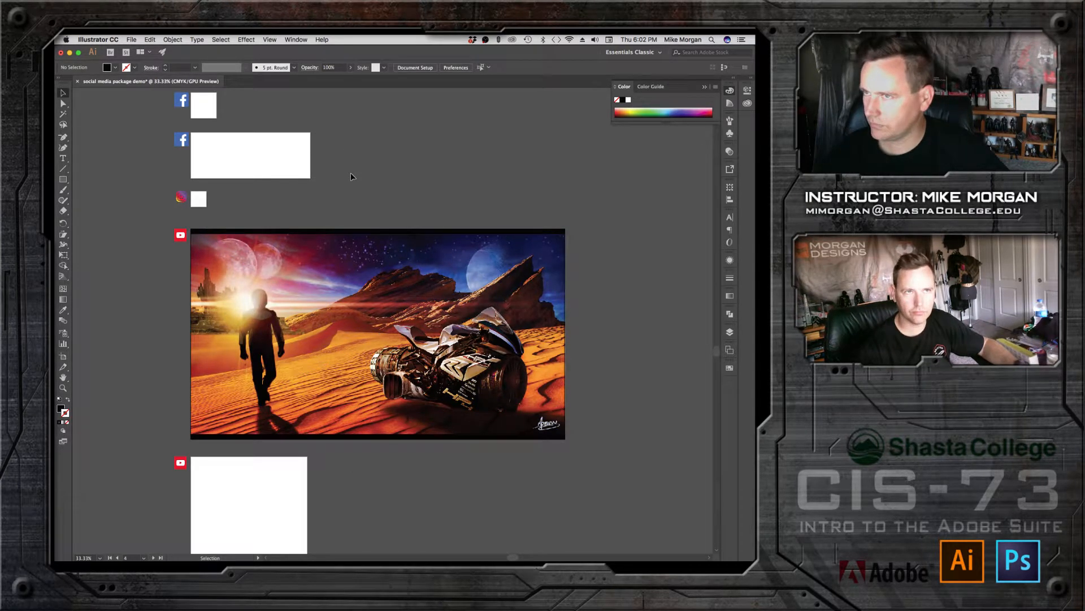
Step: Duplicate the image onto the Facebook cover artboard's upper-left corner and scale the copy proportionally to the artboard's height
{"action": "left_click_drag", "start_coordinate": [362, 193], "coordinate": [381, 244]}
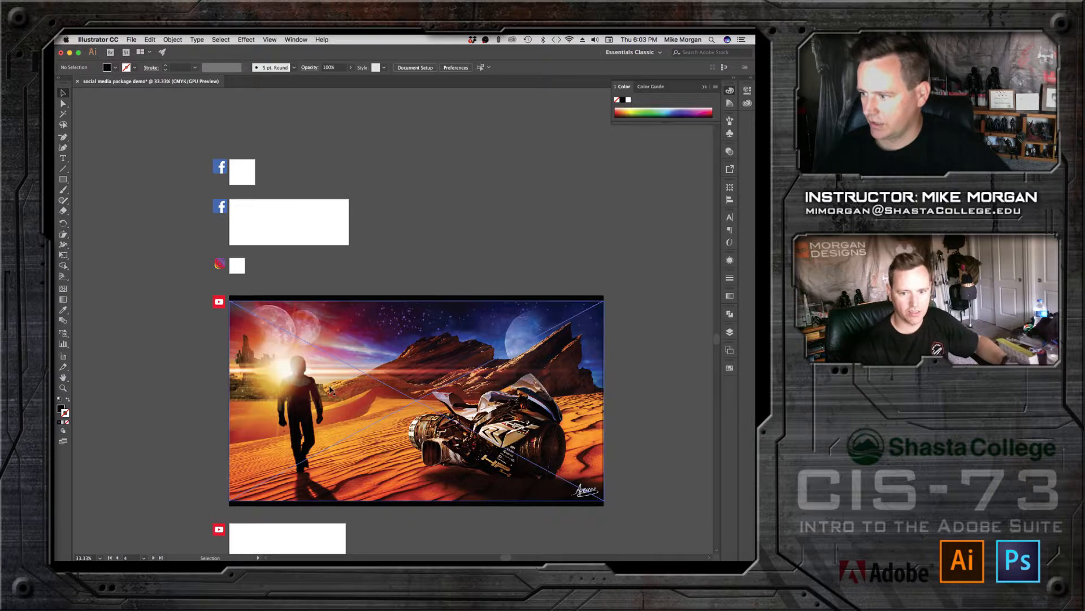
{"action": "left_click", "coordinate": [340, 351]}
{"action": "left_click_drag", "start_coordinate": [325, 398], "coordinate": [326, 299]}
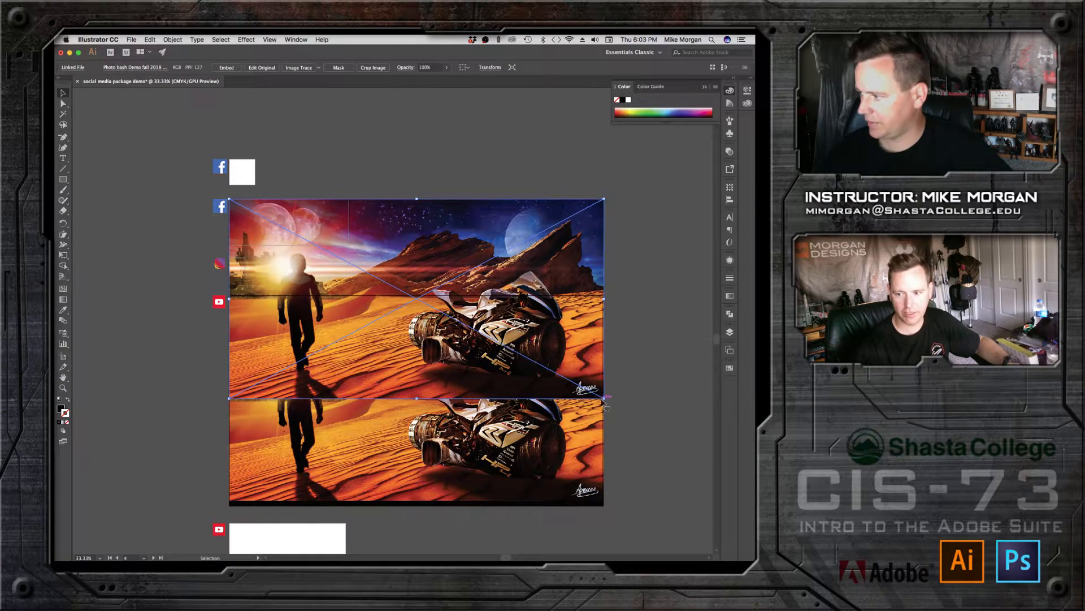
{"action": "left_click_drag", "start_coordinate": [606, 402], "coordinate": [416, 244]}
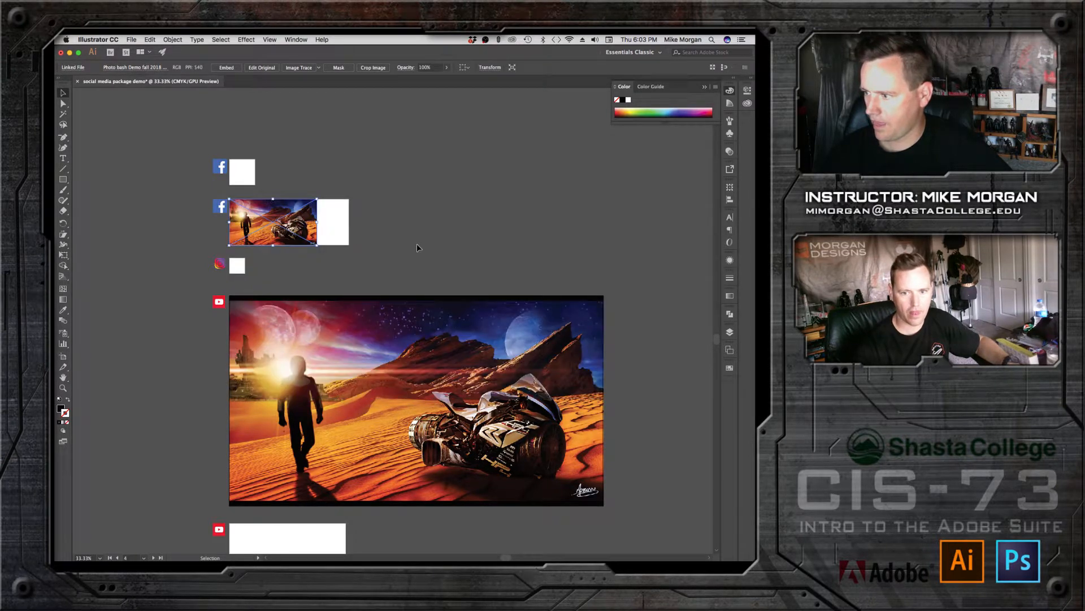
Step: Enlarge the Facebook cover image proportionally to the artboard's full width, letting it extend past the top and bottom edges
{"action": "left_click", "coordinate": [64, 387]}
{"action": "left_click", "coordinate": [278, 206]}
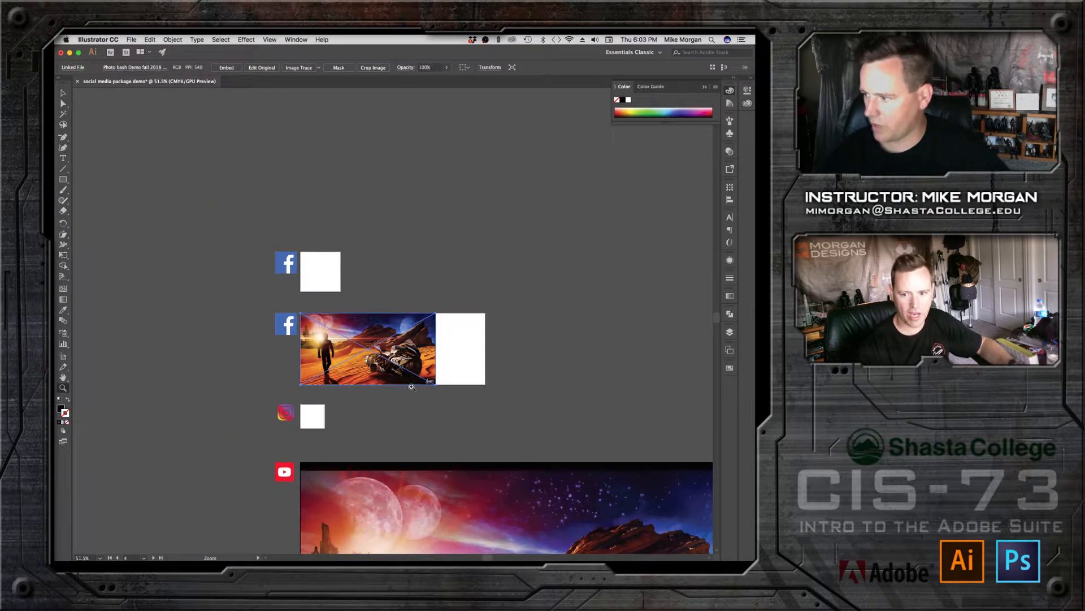
{"action": "left_click", "coordinate": [407, 371]}
{"action": "left_click_drag", "start_coordinate": [329, 230], "coordinate": [309, 258]}
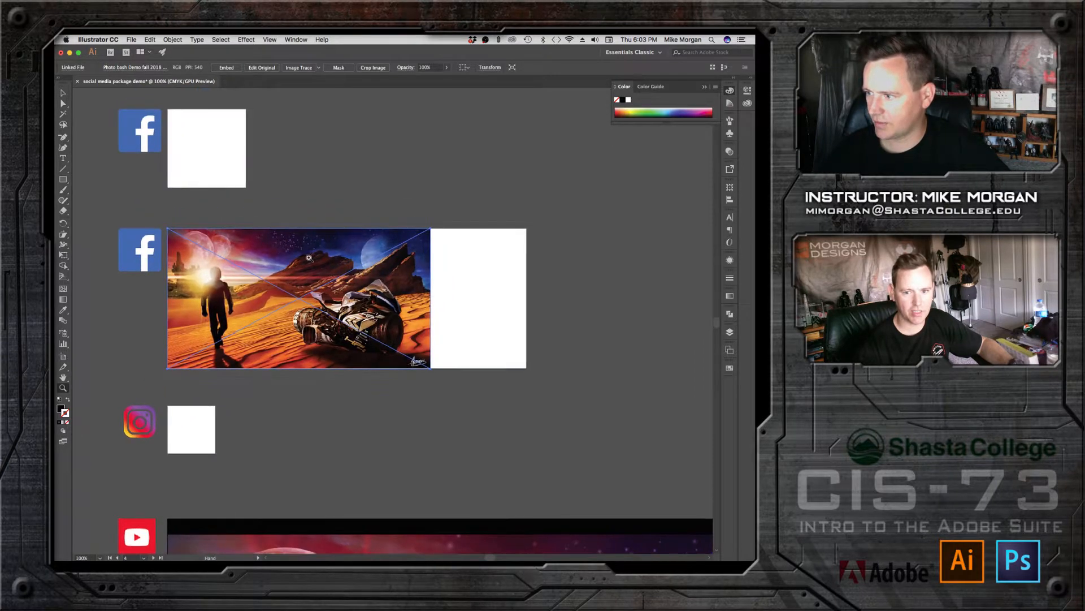
{"action": "key", "text": "v"}
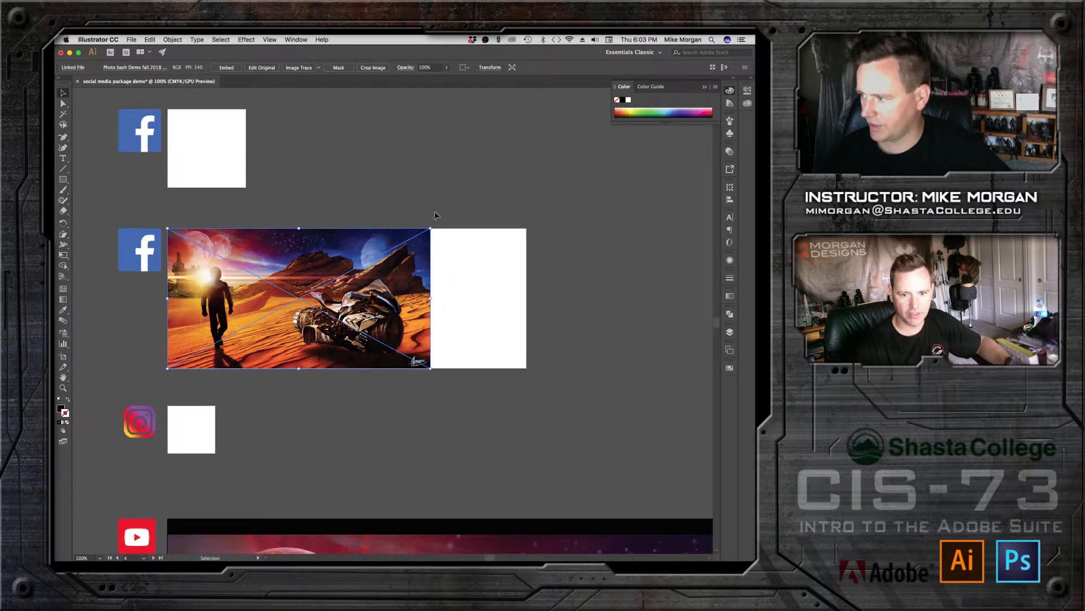
{"action": "left_click_drag", "start_coordinate": [430, 228], "coordinate": [485, 199]}
{"action": "left_click_drag", "start_coordinate": [420, 267], "coordinate": [419, 267]}
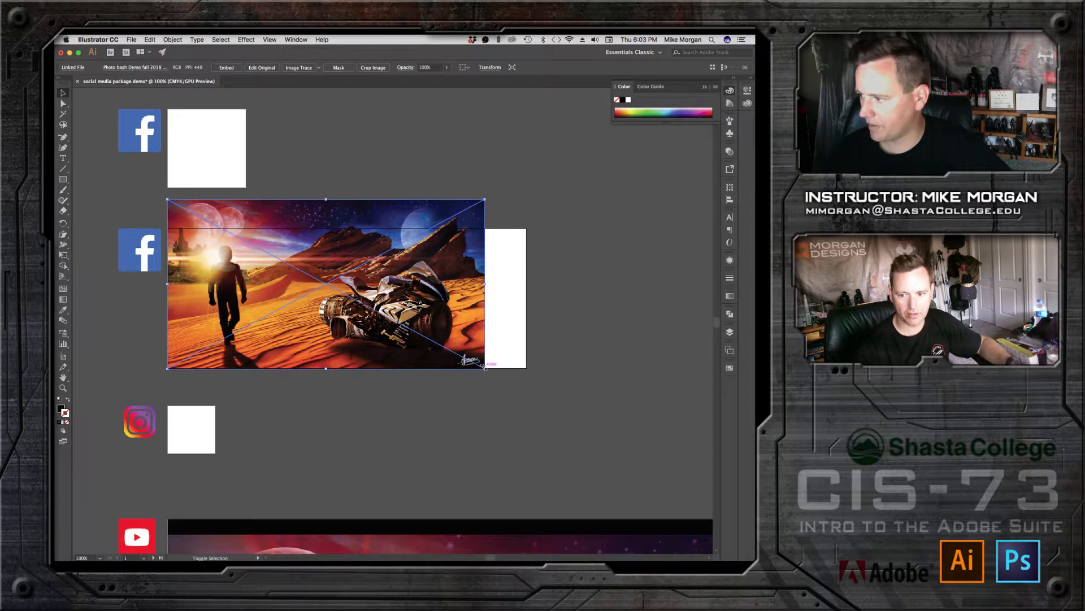
{"action": "left_click_drag", "start_coordinate": [485, 369], "coordinate": [529, 391]}
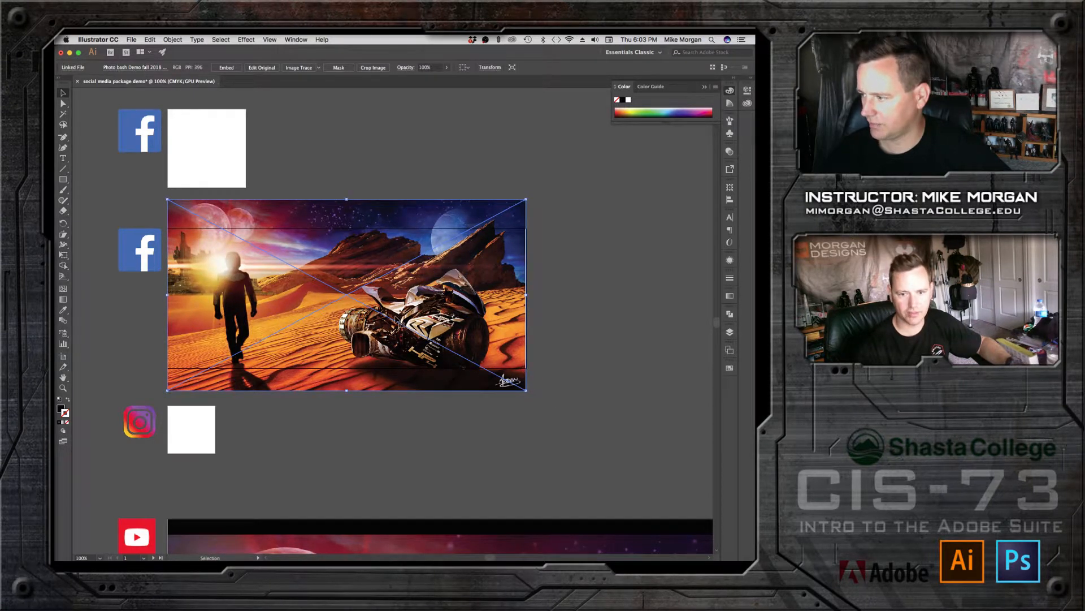
{"action": "left_click_drag", "start_coordinate": [526, 389], "coordinate": [527, 392]}
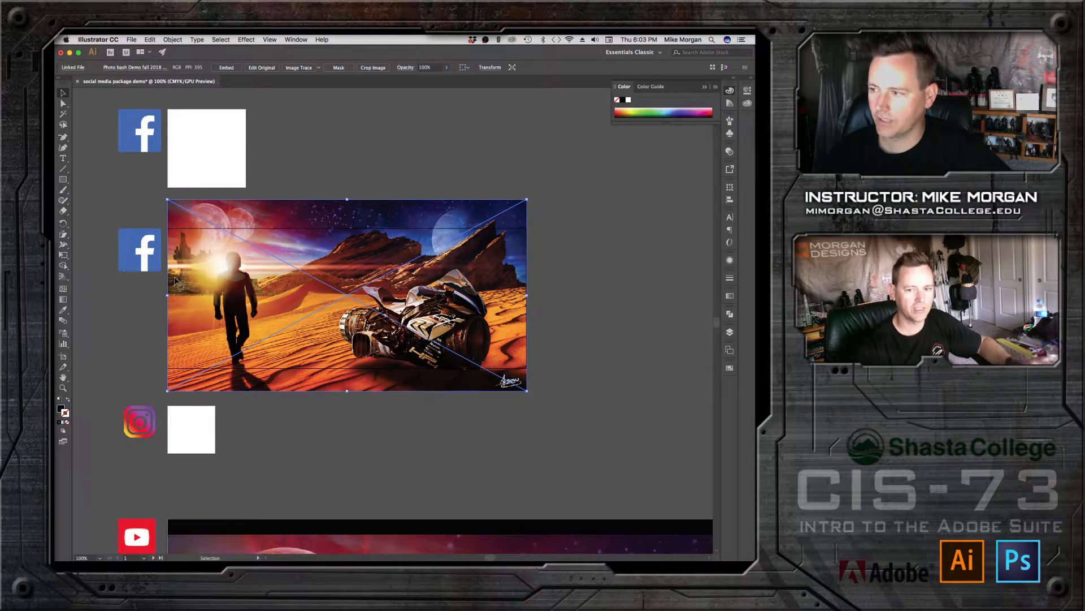
{"action": "left_click", "coordinate": [62, 179]}
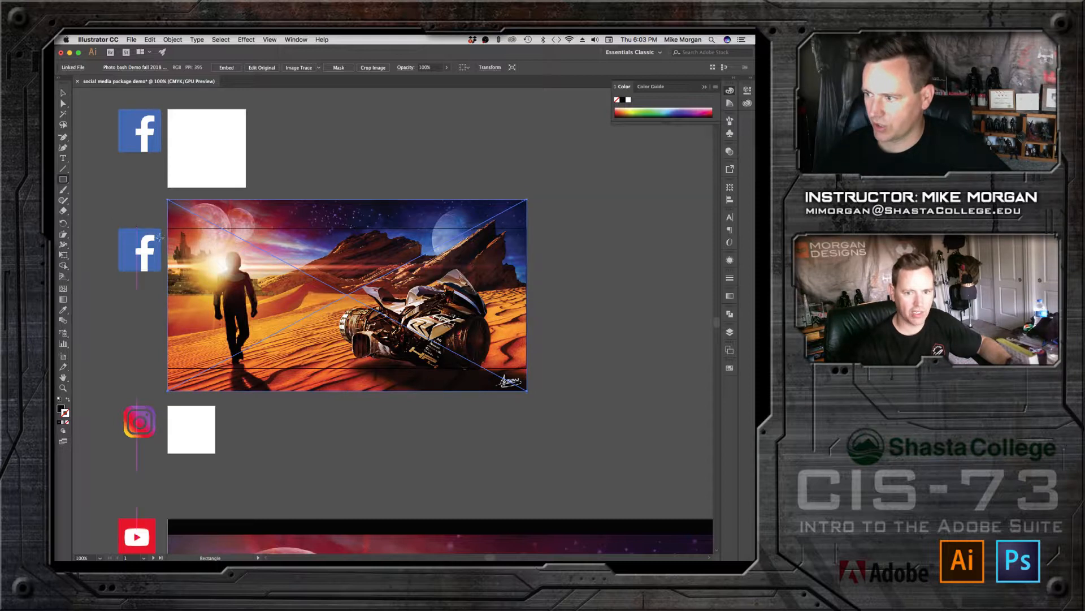
{"action": "left_click_drag", "start_coordinate": [168, 227], "coordinate": [247, 308]}
{"action": "key", "text": "super+z"}
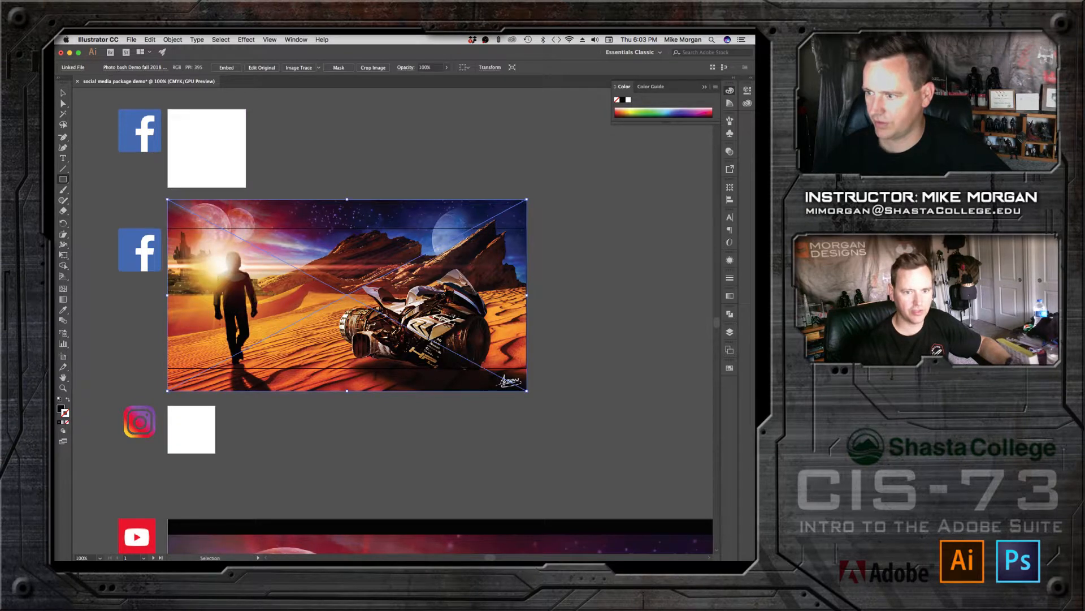
Step: Draw a rectangle matching the Facebook cover artboard, make it a clipping mask for the enlarged image, and deselect the result
{"action": "left_click", "coordinate": [64, 181]}
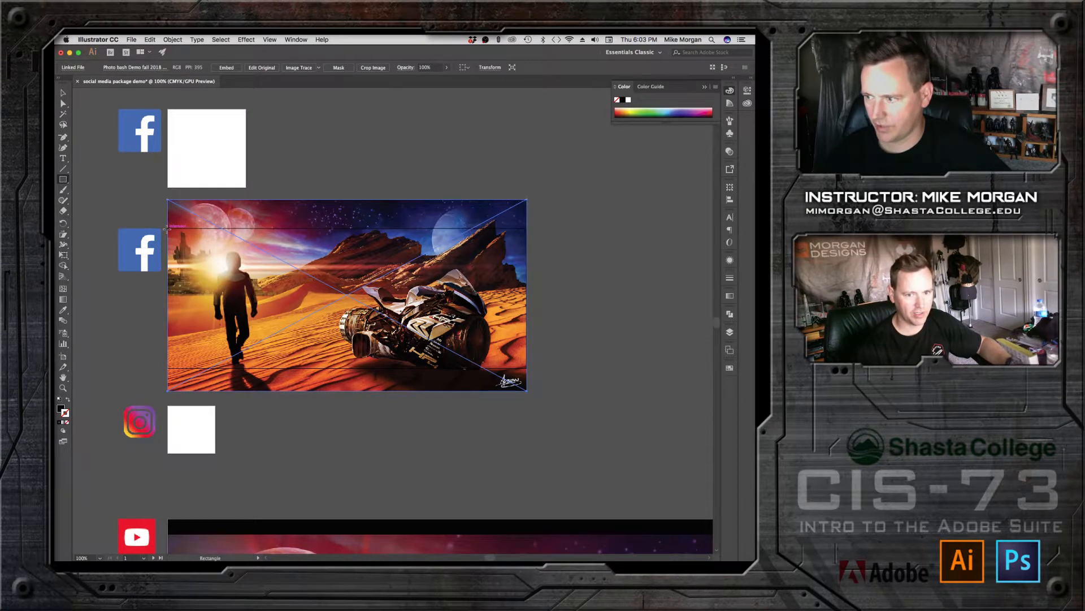
{"action": "mouse_move", "coordinate": [166, 228]}
{"action": "left_mouse_down"}
{"action": "mouse_move", "coordinate": [270, 322]}
{"action": "mouse_move", "coordinate": [527, 367]}
{"action": "left_mouse_up"}
{"action": "left_click", "coordinate": [62, 92]}
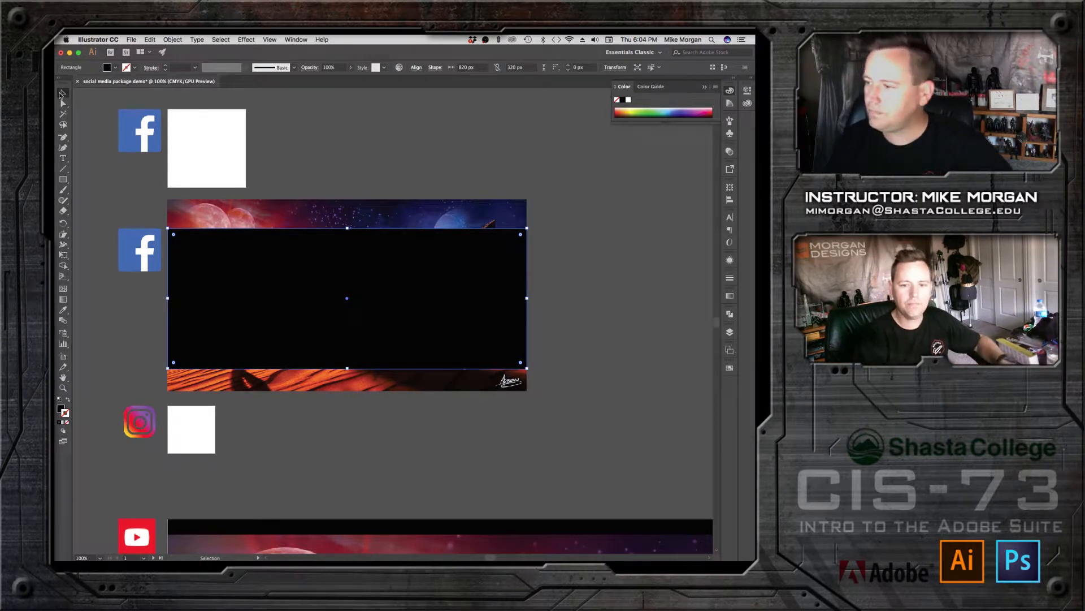
{"action": "left_click", "coordinate": [287, 221], "text": "shift"}
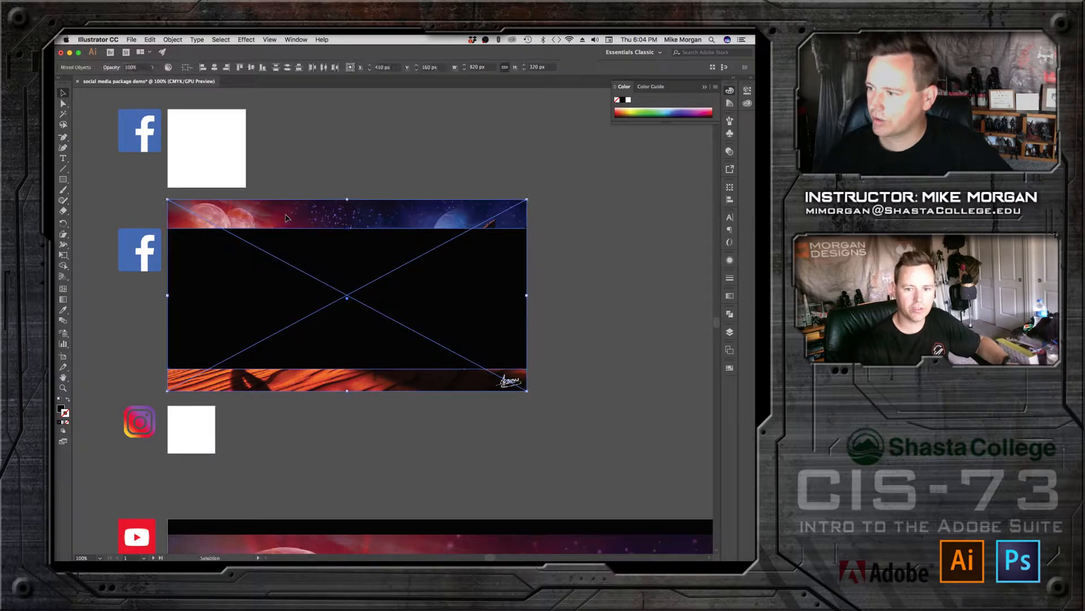
{"action": "right_click", "coordinate": [318, 281]}
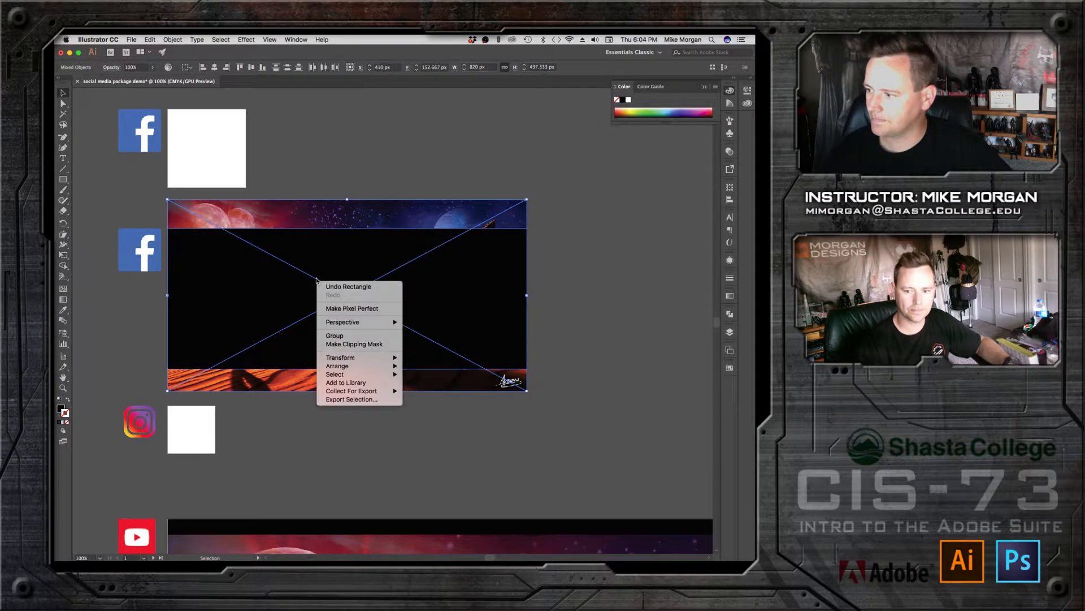
{"action": "left_click", "coordinate": [343, 345]}
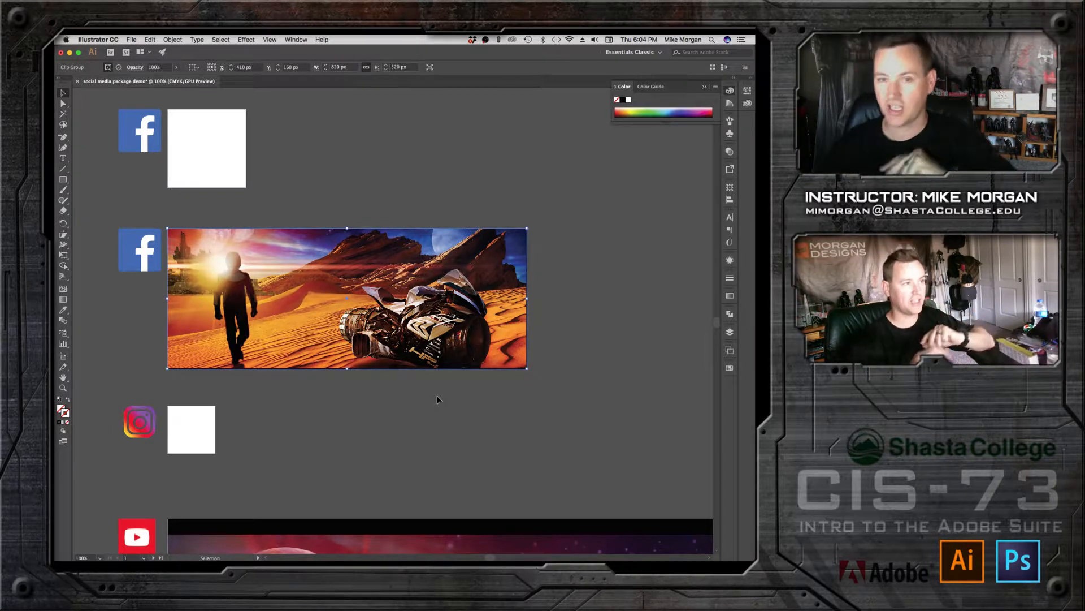
{"action": "left_click", "coordinate": [276, 205]}
Step: Duplicate the YouTube cover image onto the lowest YouTube artboard's lower-left corner and scale the copy proportionally to that artboard's width
{"action": "left_click_drag", "start_coordinate": [271, 470], "coordinate": [211, 165]}
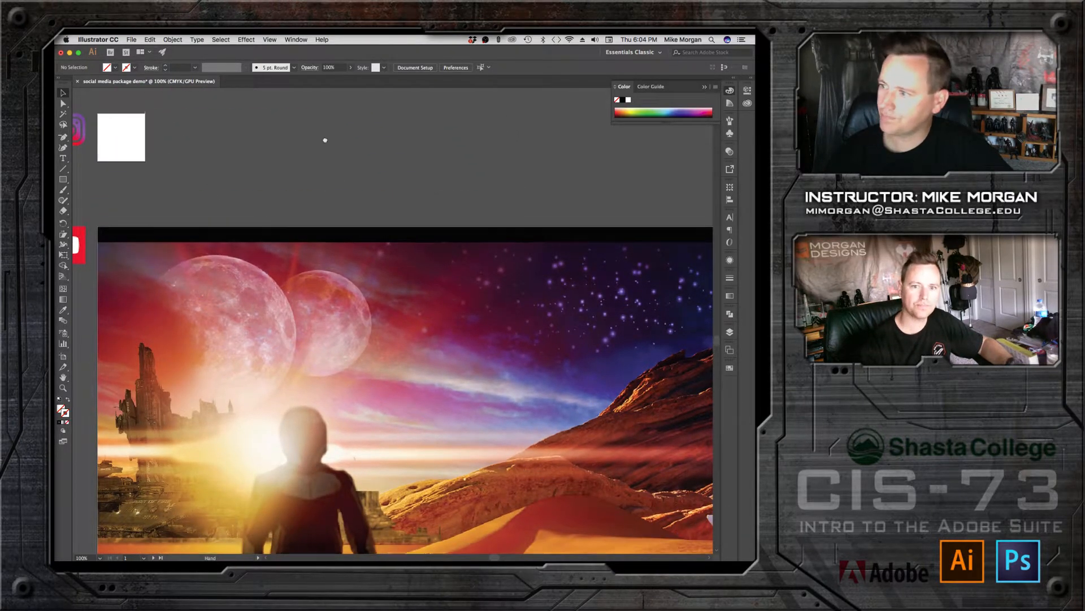
{"action": "left_click_drag", "start_coordinate": [322, 138], "coordinate": [450, 453]}
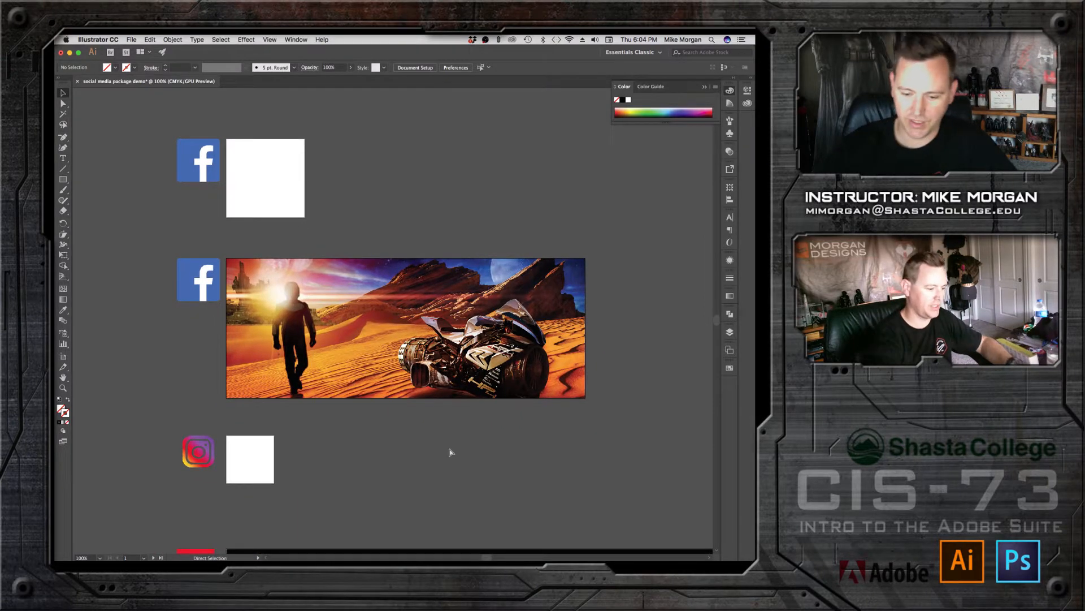
{"action": "key", "text": "super+minus"}
{"action": "key", "text": "super+minus"}
{"action": "key", "text": "super+minus"}
{"action": "left_click_drag", "start_coordinate": [577, 337], "coordinate": [460, 101]}
{"action": "left_click_drag", "start_coordinate": [432, 467], "coordinate": [427, 412]}
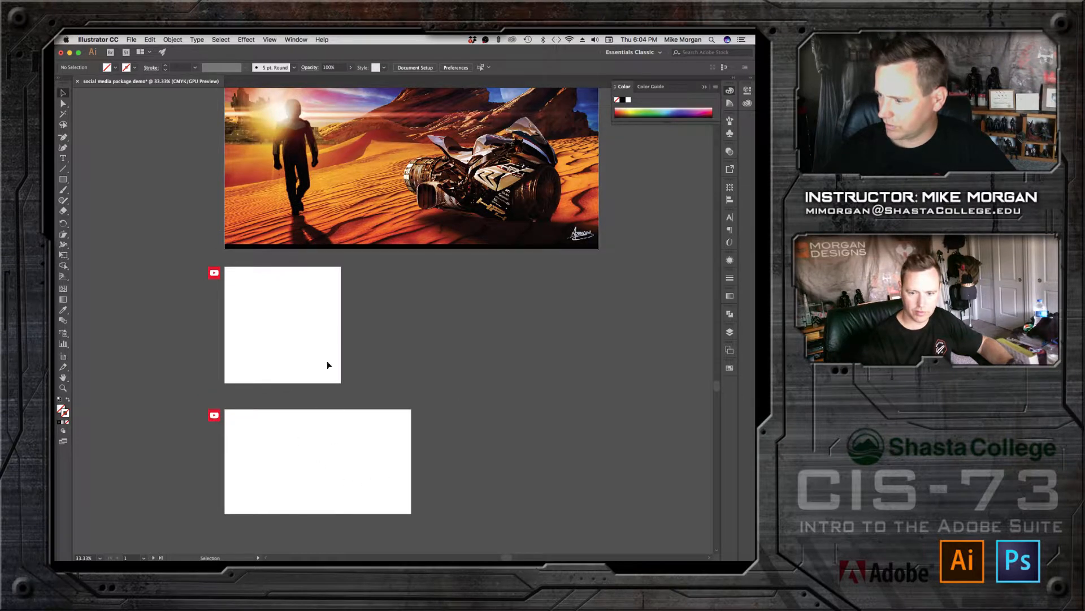
{"action": "left_click", "coordinate": [299, 154]}
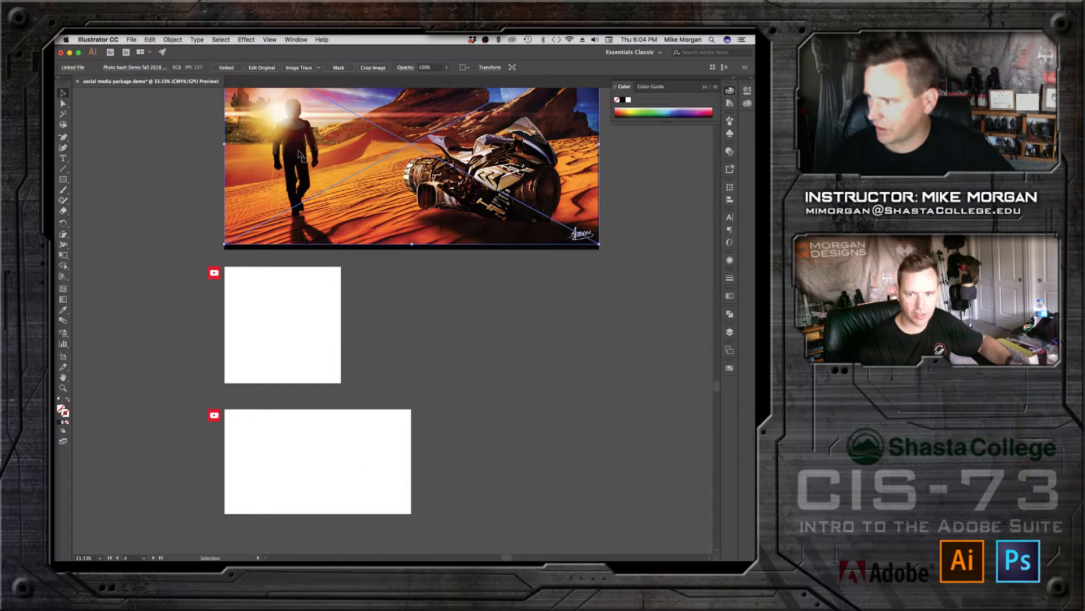
{"action": "left_click_drag", "start_coordinate": [300, 154], "coordinate": [300, 422]}
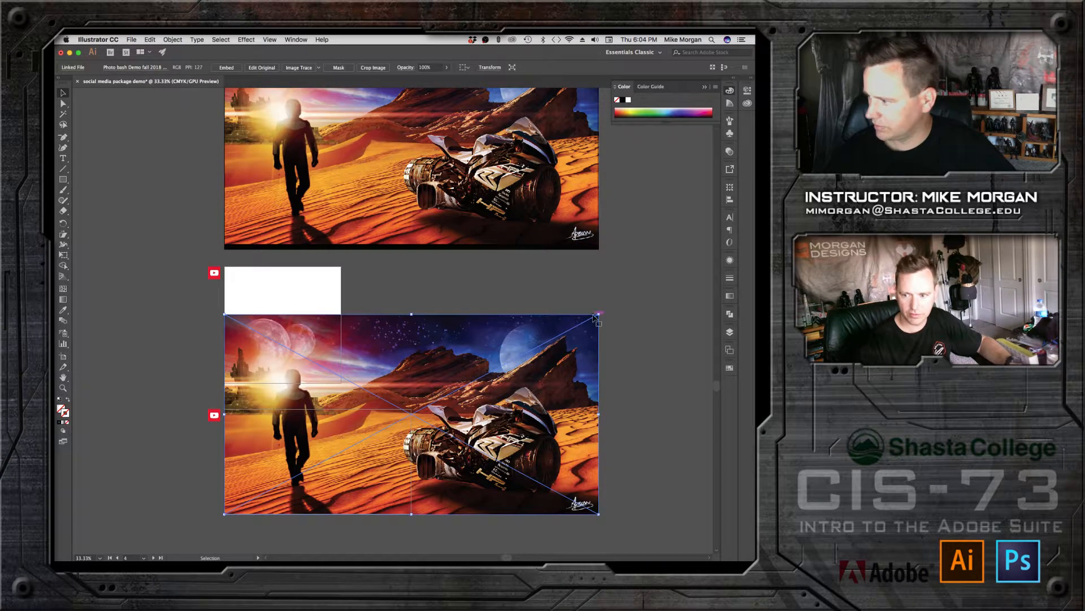
{"action": "left_click_drag", "start_coordinate": [598, 314], "coordinate": [413, 412]}
{"action": "scroll", "coordinate": [438, 441], "scroll_direction": "down", "scroll_amount": 3}
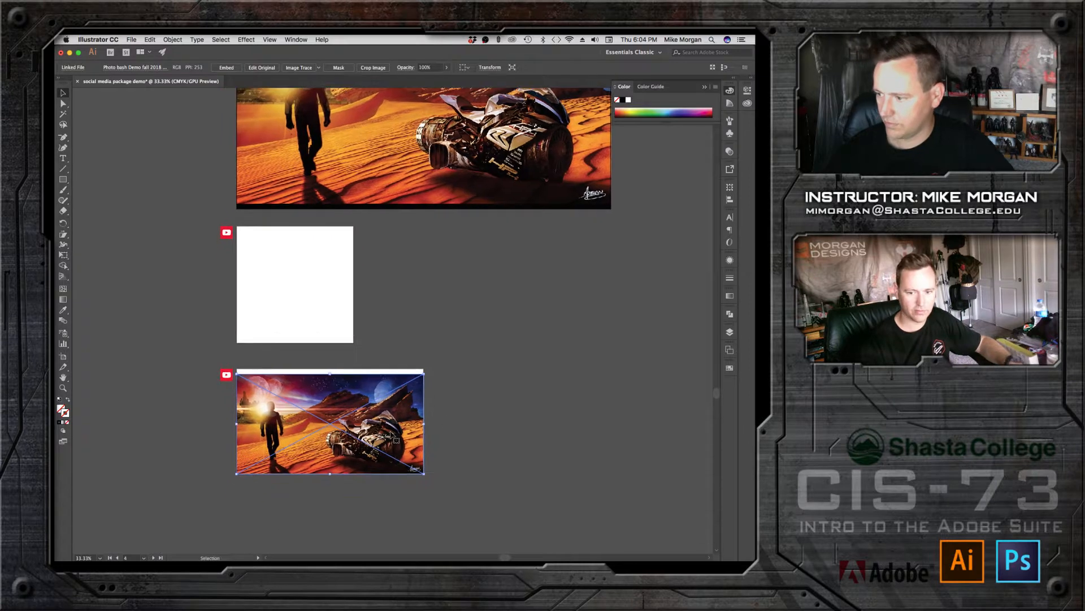
Step: Center the image vertically on the lowest YouTube artboard by aligning it to the artboard
{"action": "left_click", "coordinate": [392, 435]}
{"action": "key", "text": "Up"}
{"action": "key", "text": "Up"}
{"action": "key", "text": "Up"}
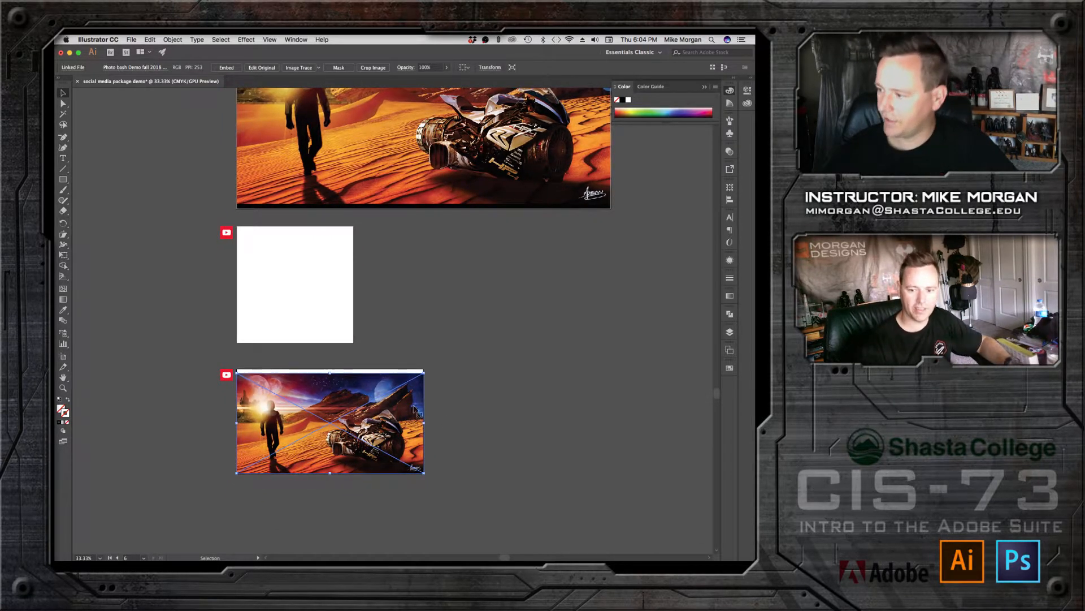
{"action": "key", "text": "super+shift+a"}
{"action": "left_click", "coordinate": [364, 416]}
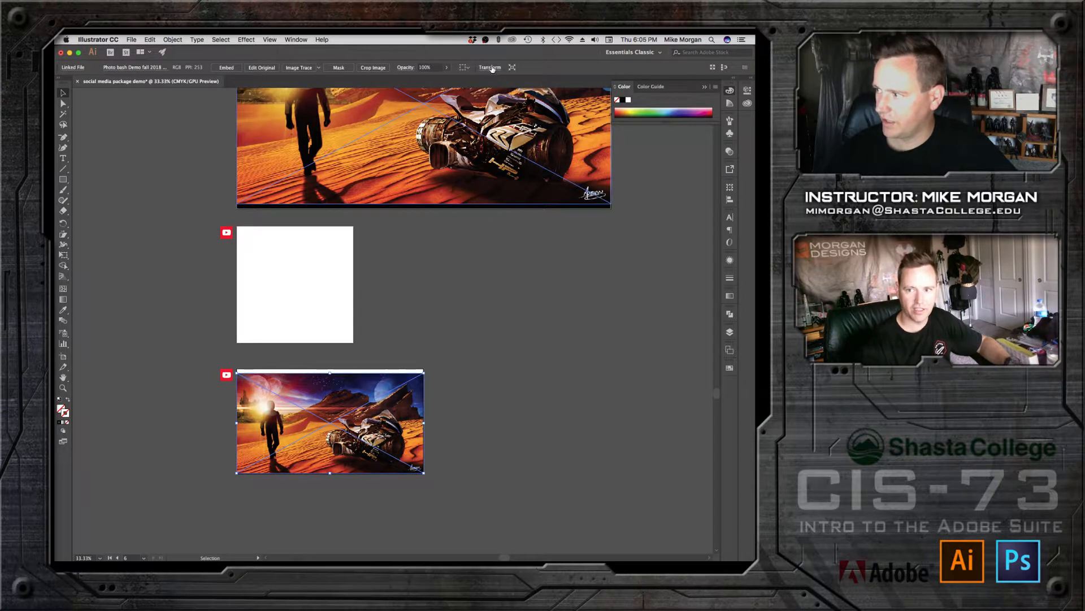
{"action": "left_click", "coordinate": [468, 67]}
{"action": "left_click", "coordinate": [476, 100]}
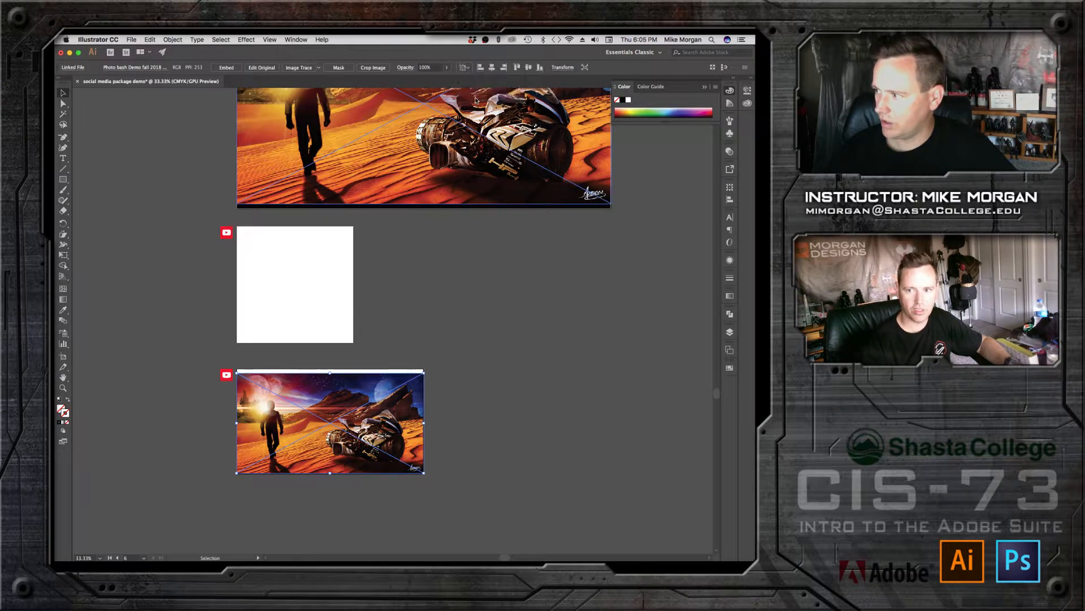
{"action": "left_click", "coordinate": [528, 68]}
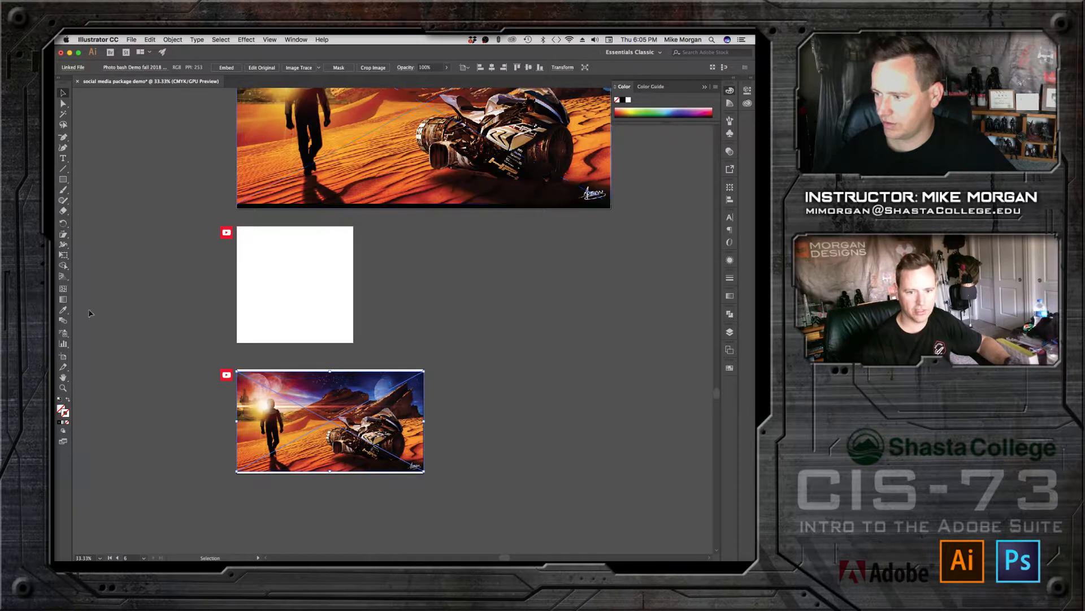
Step: Draw a rectangle from the lowest YouTube artboard's top edge over about half its width and height, and fill it with black
{"action": "left_click", "coordinate": [63, 388]}
{"action": "left_click", "coordinate": [510, 386]}
{"action": "scroll", "coordinate": [510, 386], "scroll_direction": "right", "scroll_amount": 10}
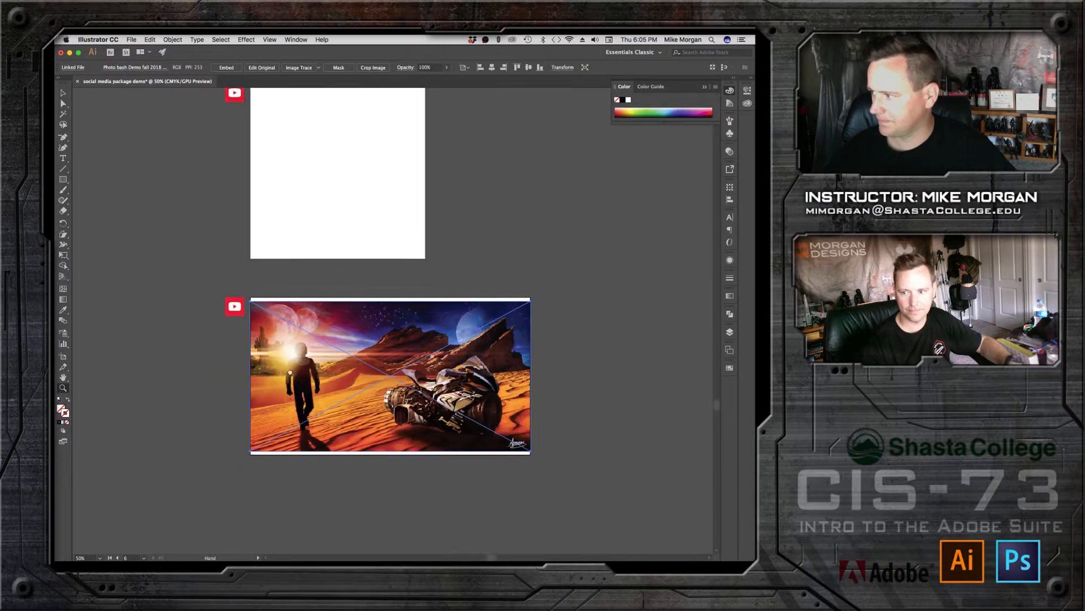
{"action": "left_click", "coordinate": [64, 93]}
{"action": "left_click", "coordinate": [104, 145]}
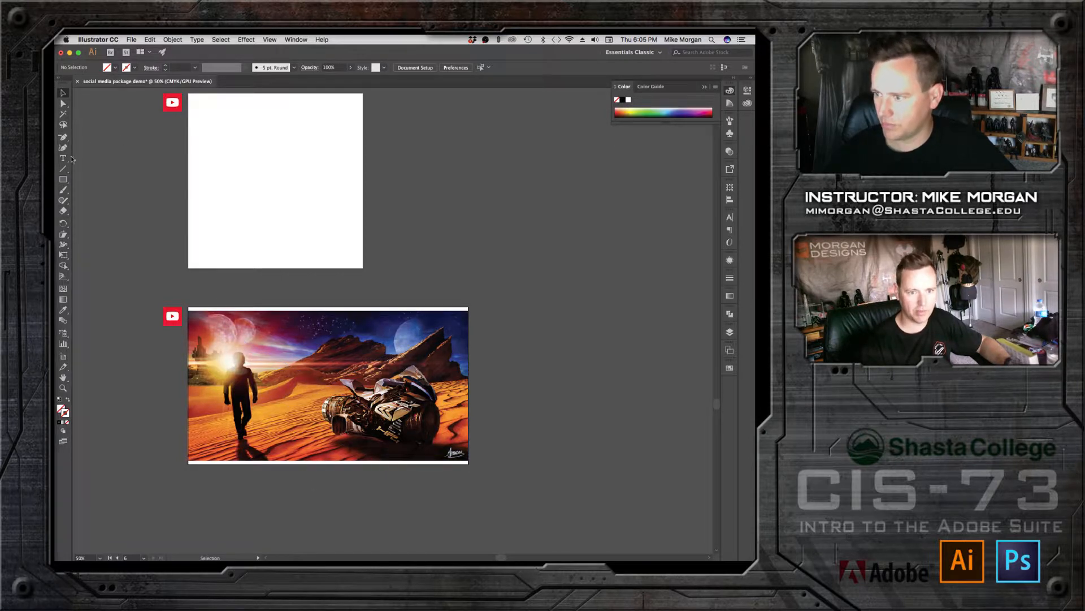
{"action": "left_click", "coordinate": [63, 179]}
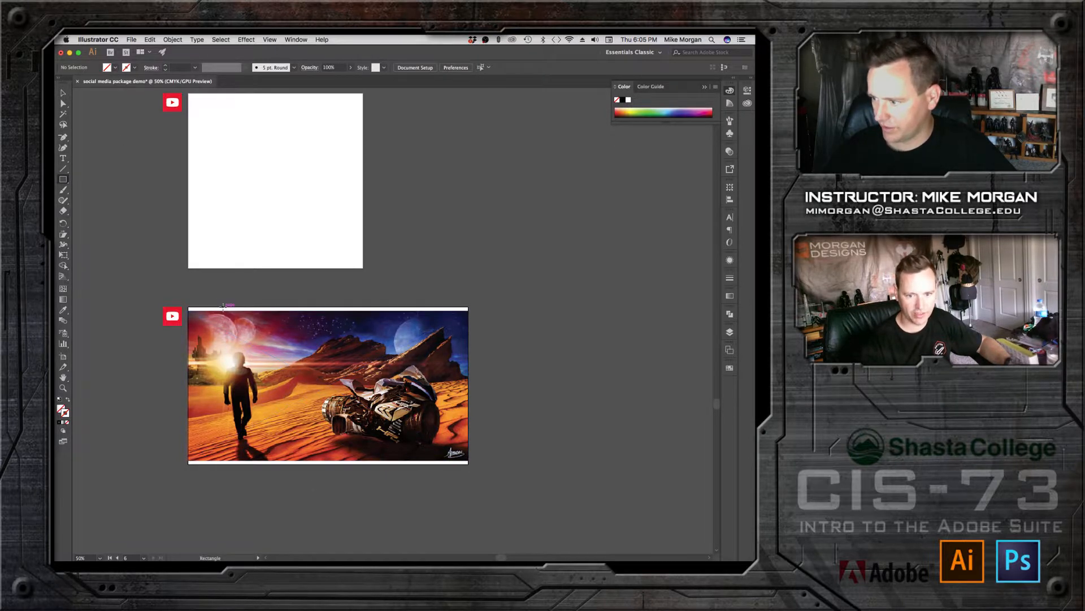
{"action": "left_click_drag", "start_coordinate": [223, 307], "coordinate": [355, 389]}
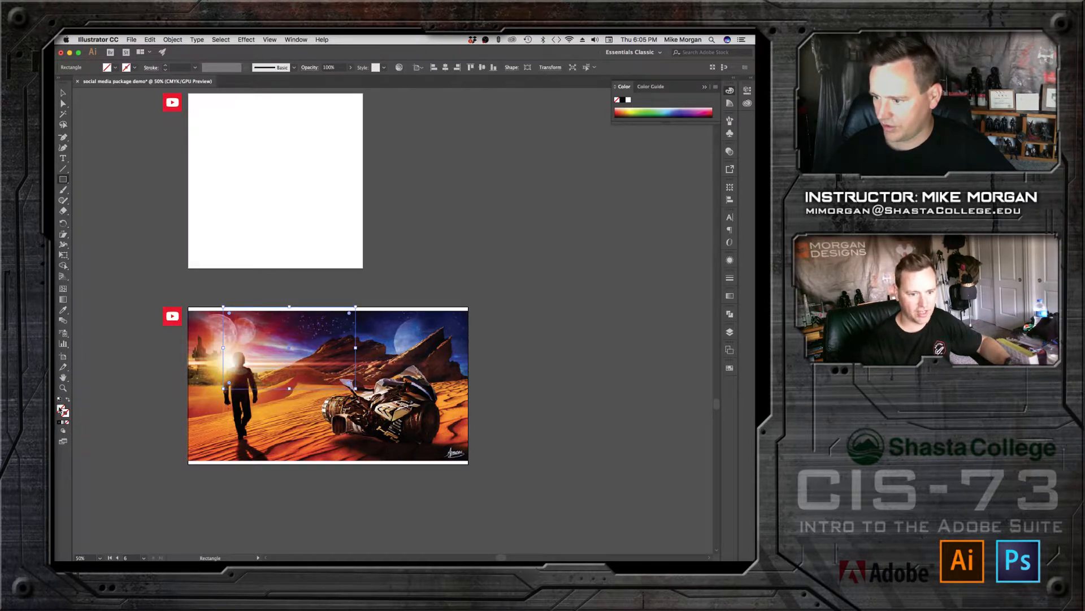
{"action": "double_click", "coordinate": [61, 411]}
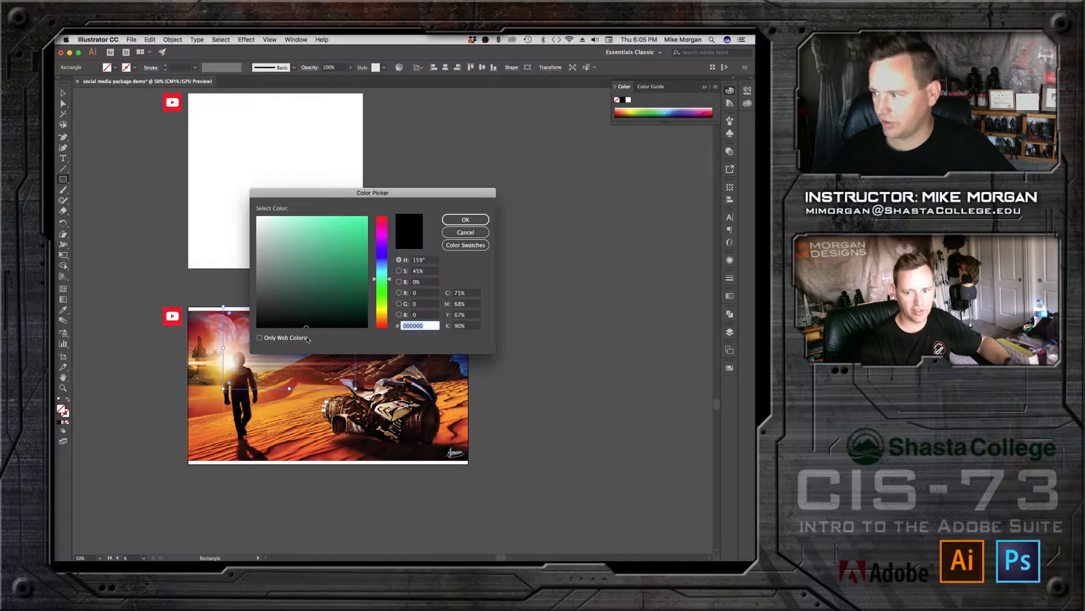
{"action": "left_click", "coordinate": [258, 327]}
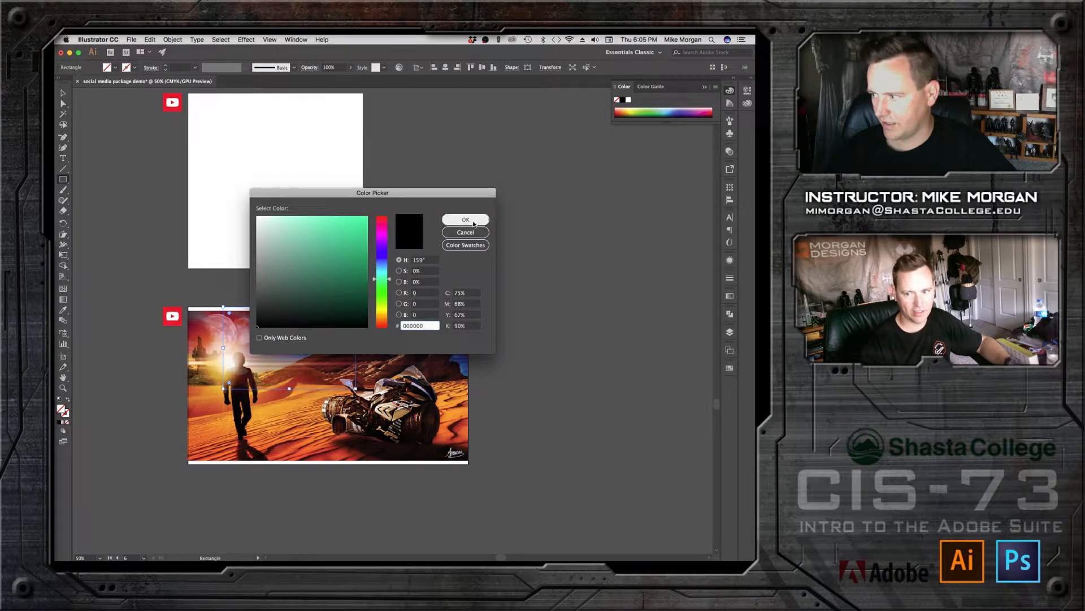
{"action": "left_click", "coordinate": [471, 220]}
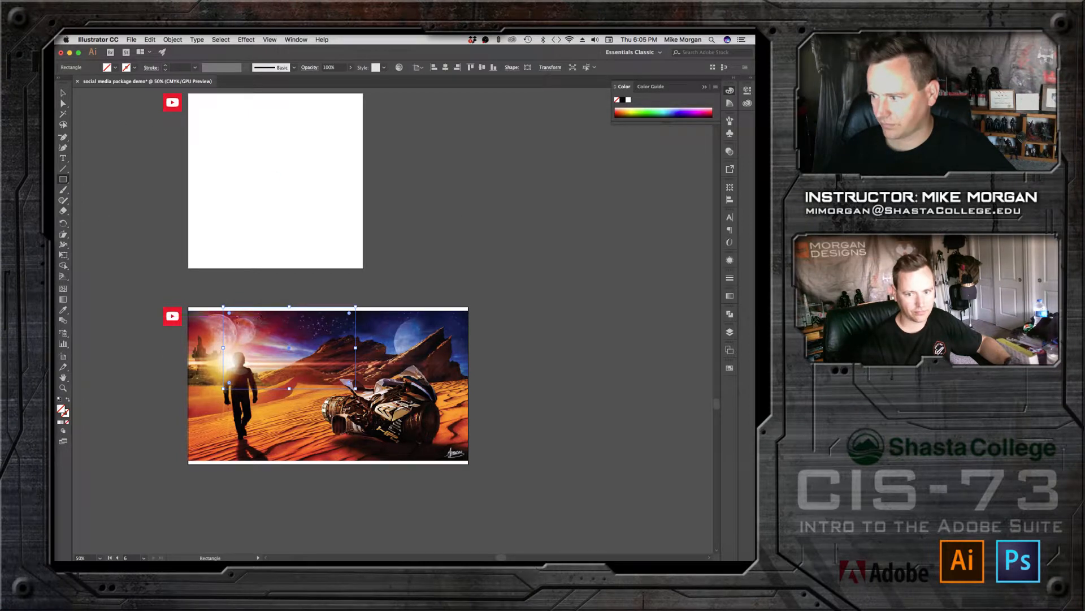
{"action": "left_click", "coordinate": [623, 101]}
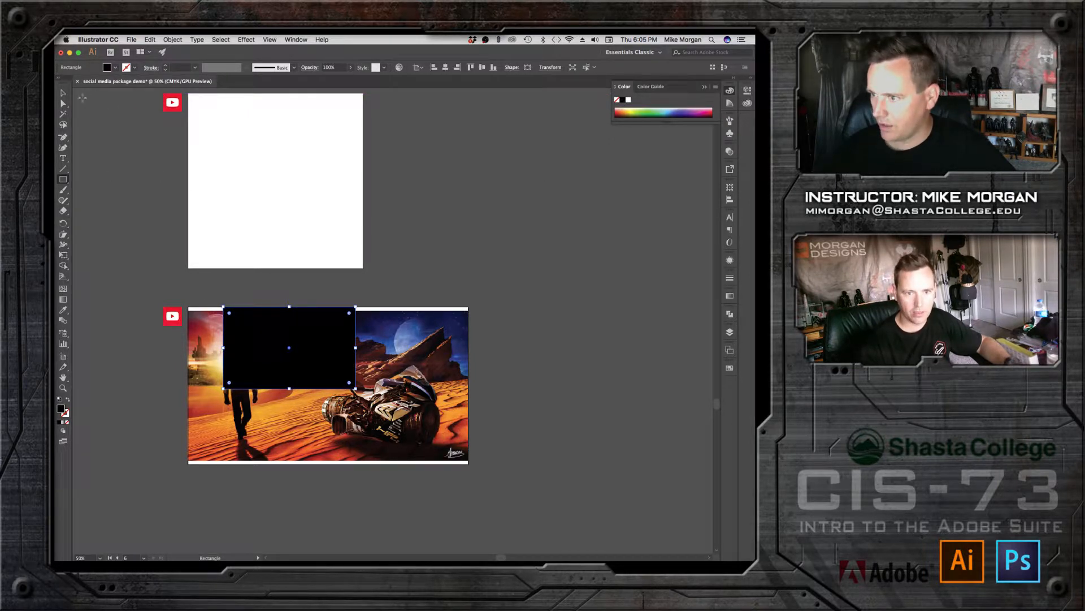
Step: Send the black rectangle behind the image, stretch it to cover the whole lowest YouTube artboard, and deselect it
{"action": "left_click", "coordinate": [63, 93]}
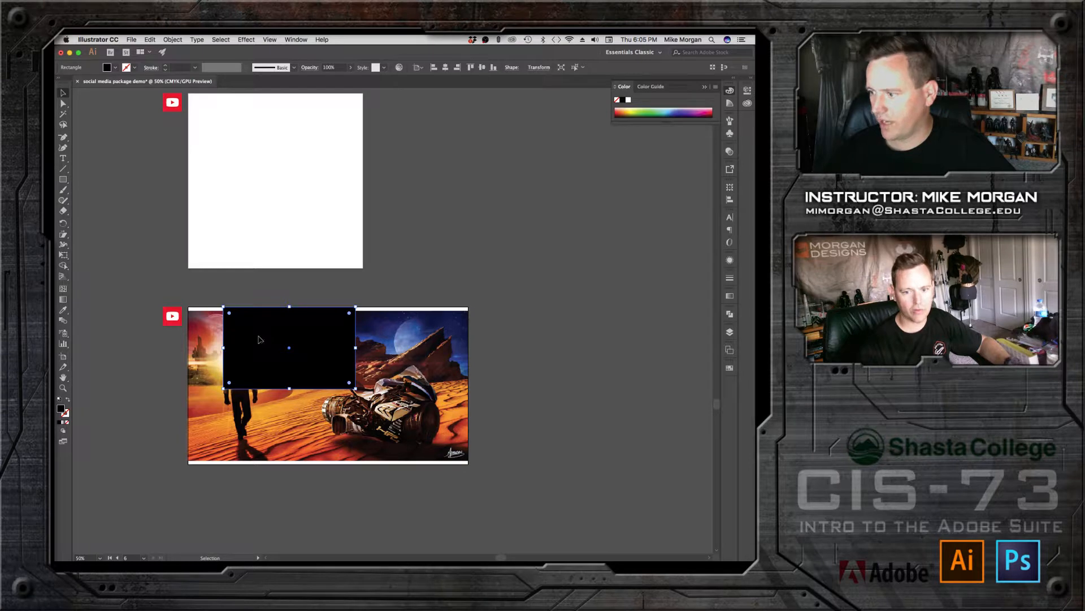
{"action": "right_click", "coordinate": [259, 339]}
{"action": "mouse_move", "coordinate": [300, 462]}
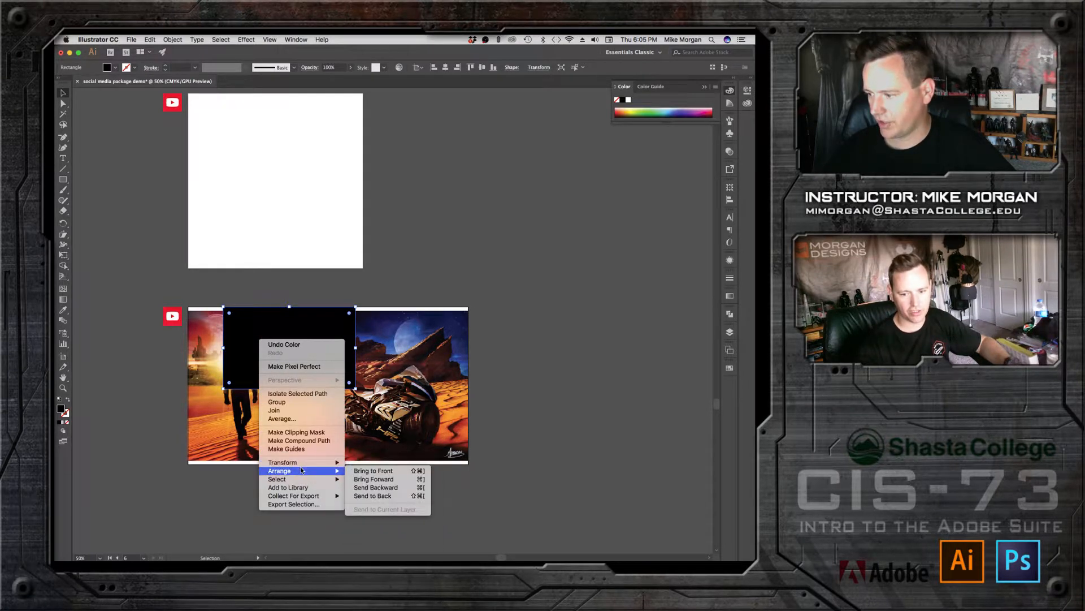
{"action": "left_click", "coordinate": [365, 496]}
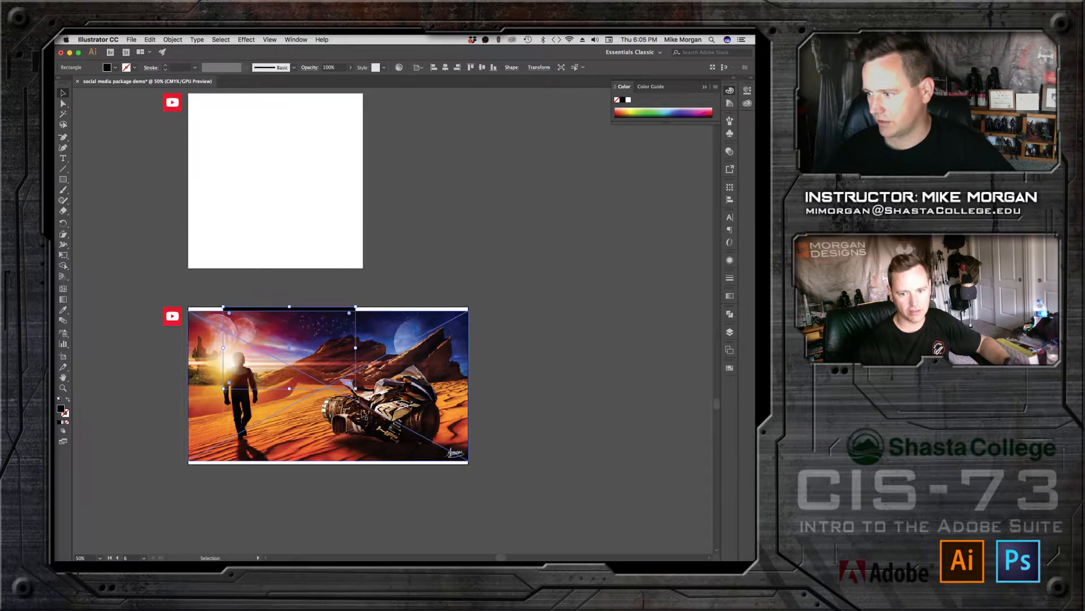
{"action": "left_click_drag", "start_coordinate": [356, 389], "coordinate": [461, 464]}
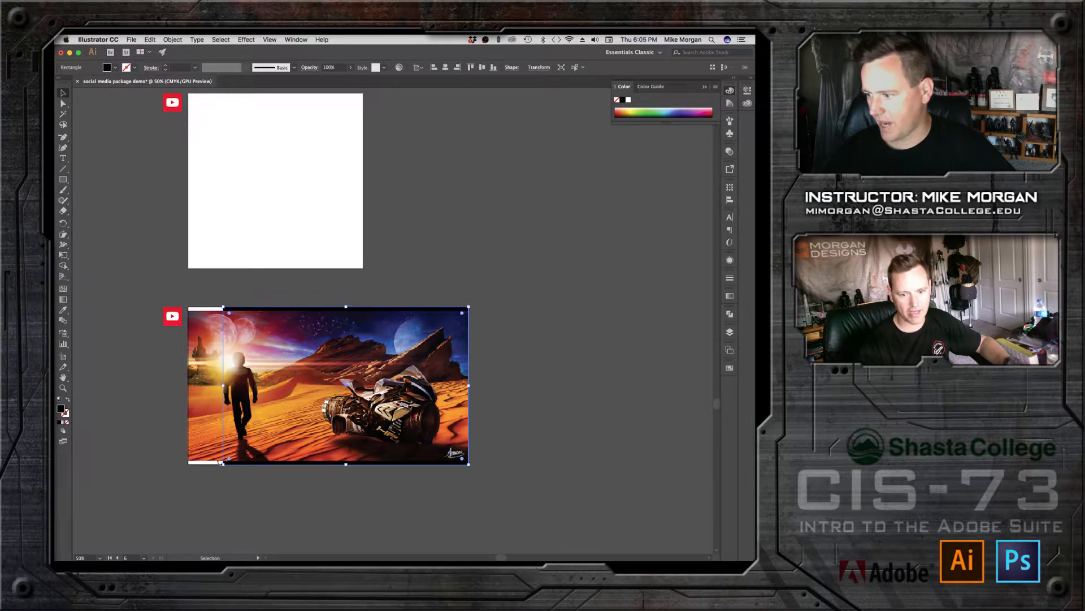
{"action": "left_click_drag", "start_coordinate": [223, 464], "coordinate": [188, 464]}
{"action": "left_click", "coordinate": [93, 144]}
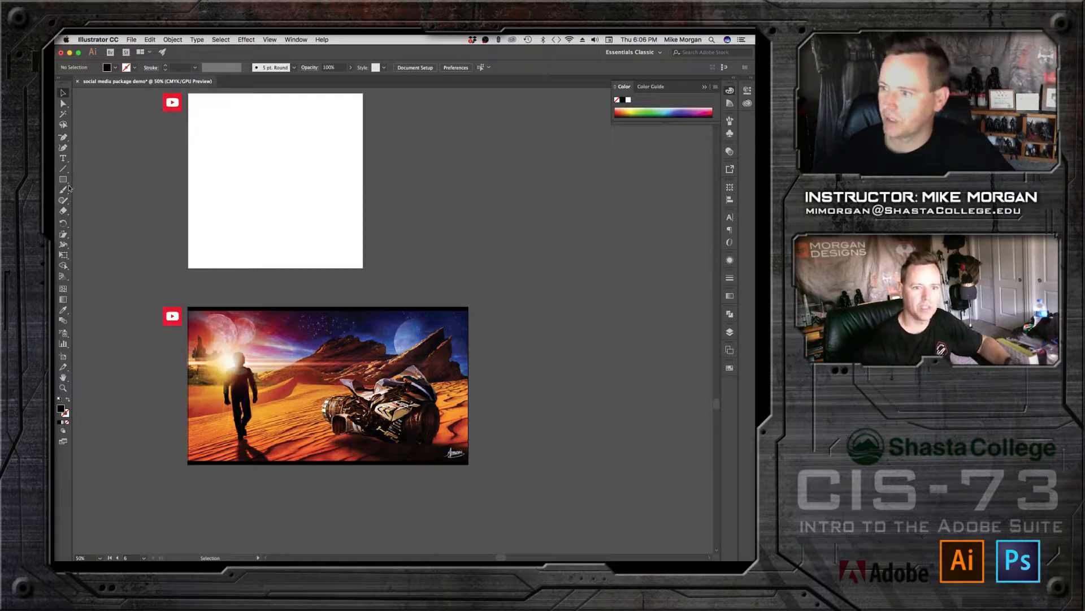
Step: Add placeholder point text to the right of the lowest YouTube artboard and enlarge it to roughly three-fifths of the artboard's width
{"action": "left_click", "coordinate": [63, 160]}
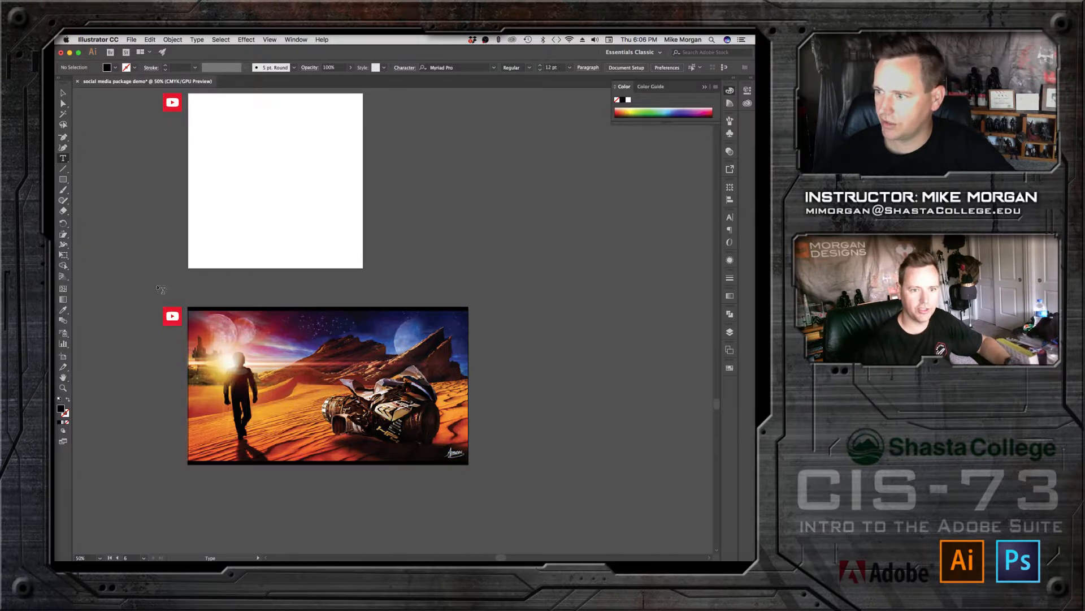
{"action": "left_click", "coordinate": [496, 342]}
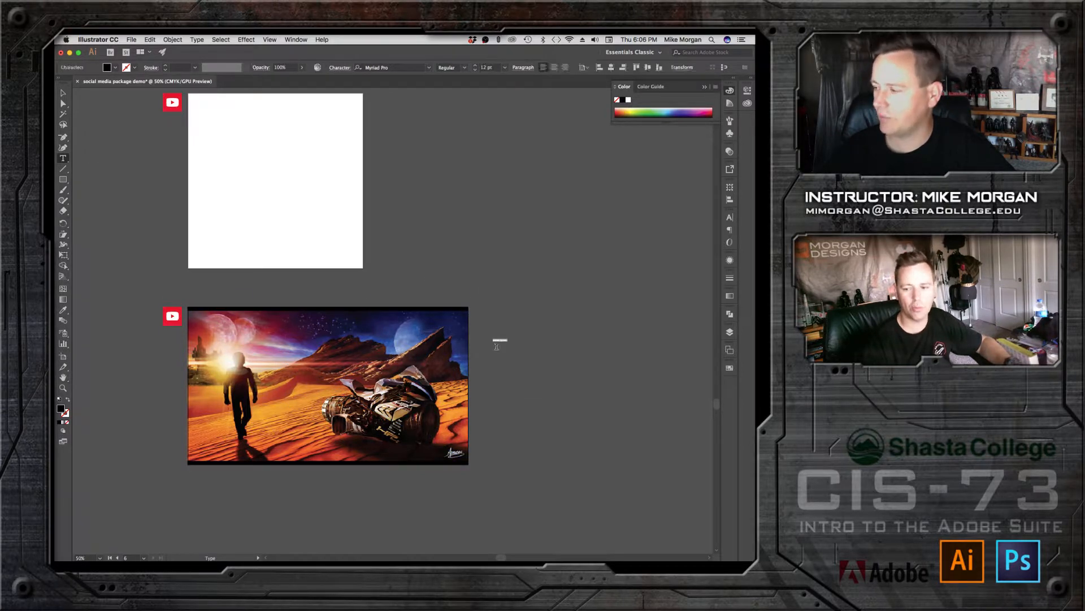
{"action": "left_click", "coordinate": [64, 93]}
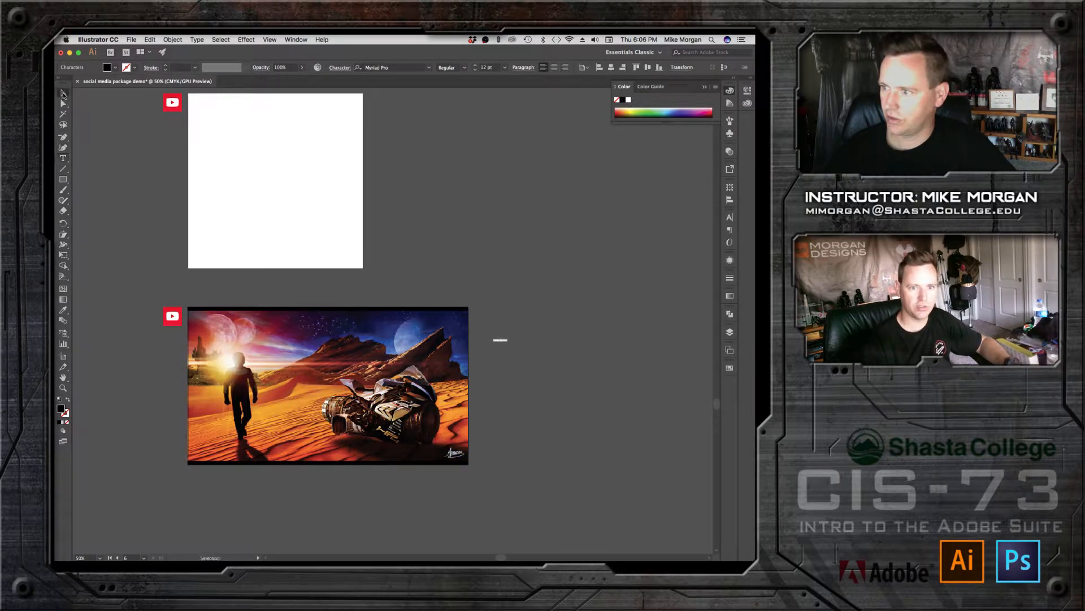
{"action": "left_click_drag", "start_coordinate": [511, 336], "coordinate": [664, 239]}
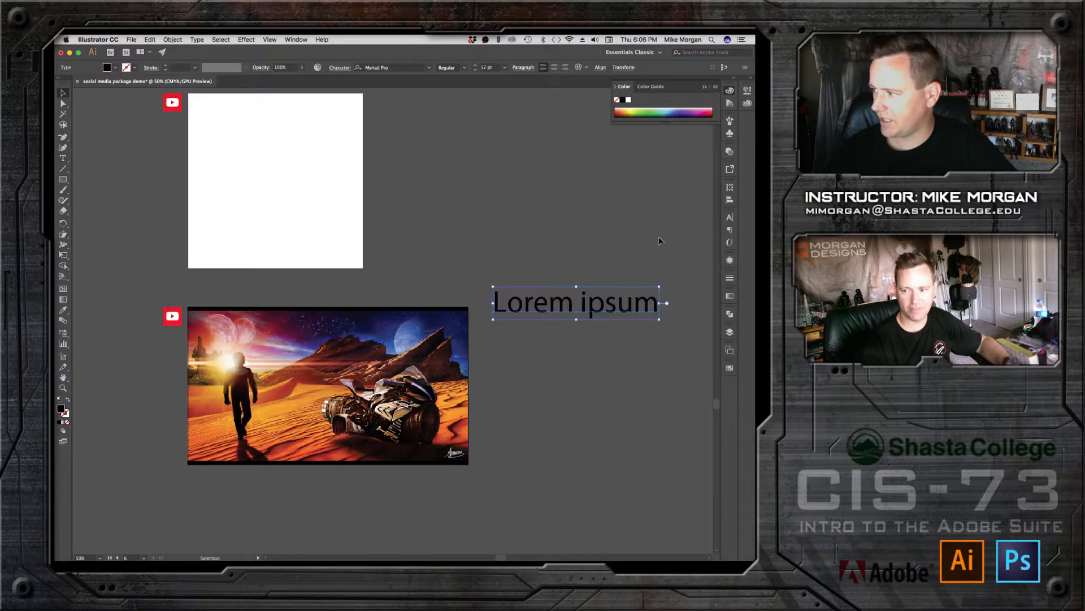
{"action": "left_click_drag", "start_coordinate": [599, 303], "coordinate": [599, 357]}
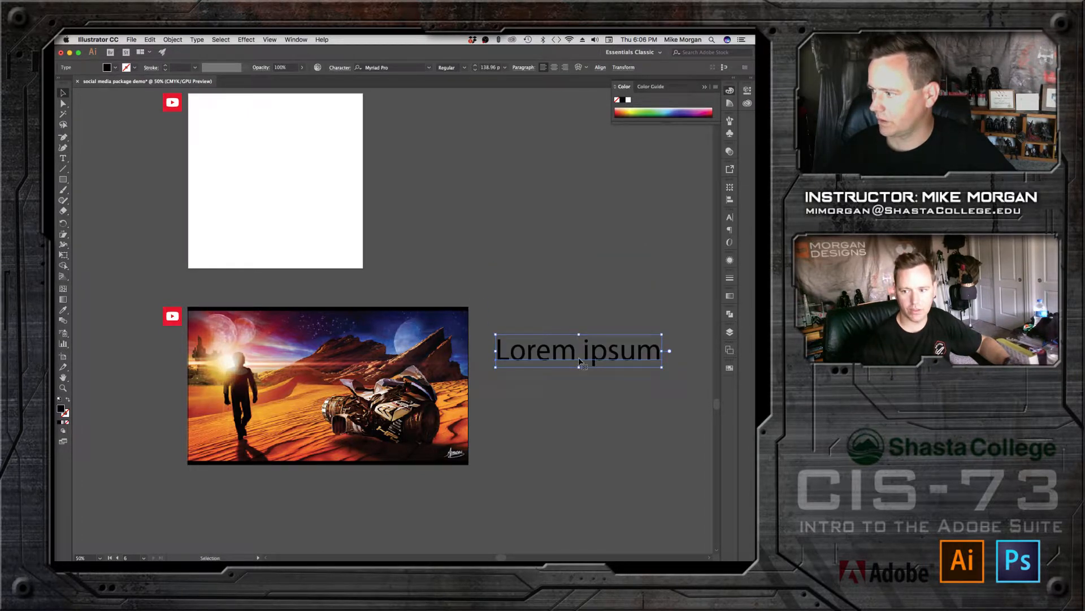
Step: Replace the placeholder text with "photobash tutorial", split over two lines with one word on each
{"action": "double_click", "coordinate": [576, 351]}
{"action": "left_click_drag", "start_coordinate": [499, 354], "coordinate": [673, 368]}
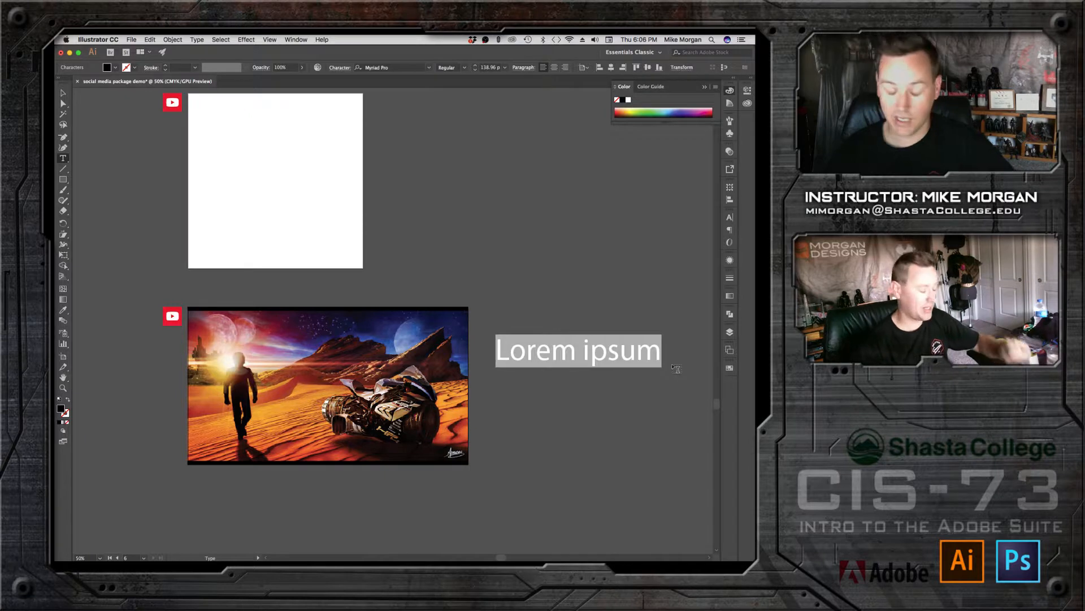
{"action": "type", "text": "phiot"}
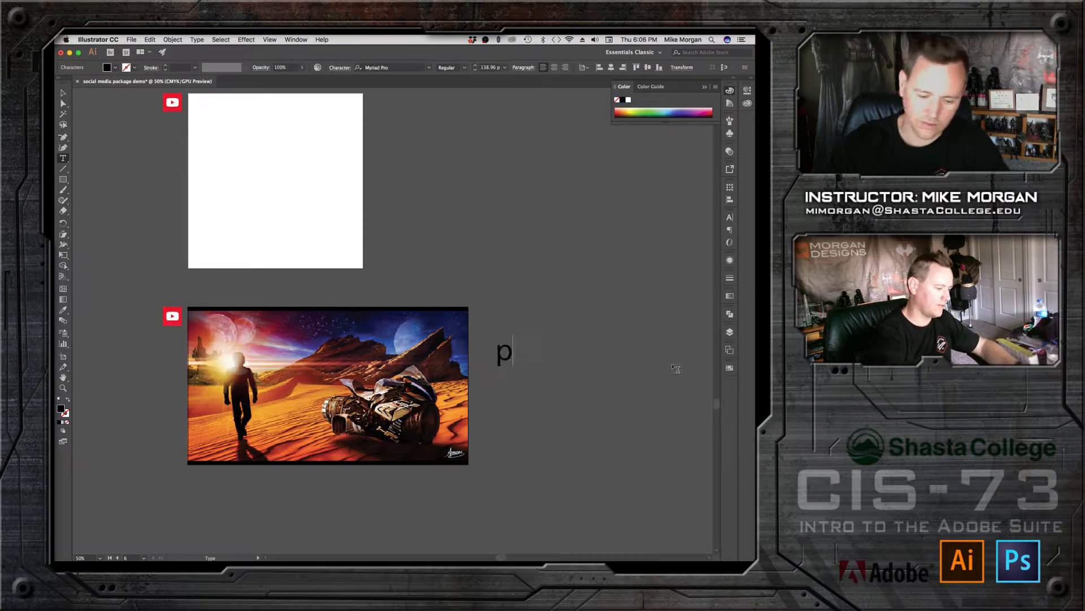
{"action": "key", "text": "BackSpace"}
{"action": "key", "text": "BackSpace"}
{"action": "key", "text": "BackSpace"}
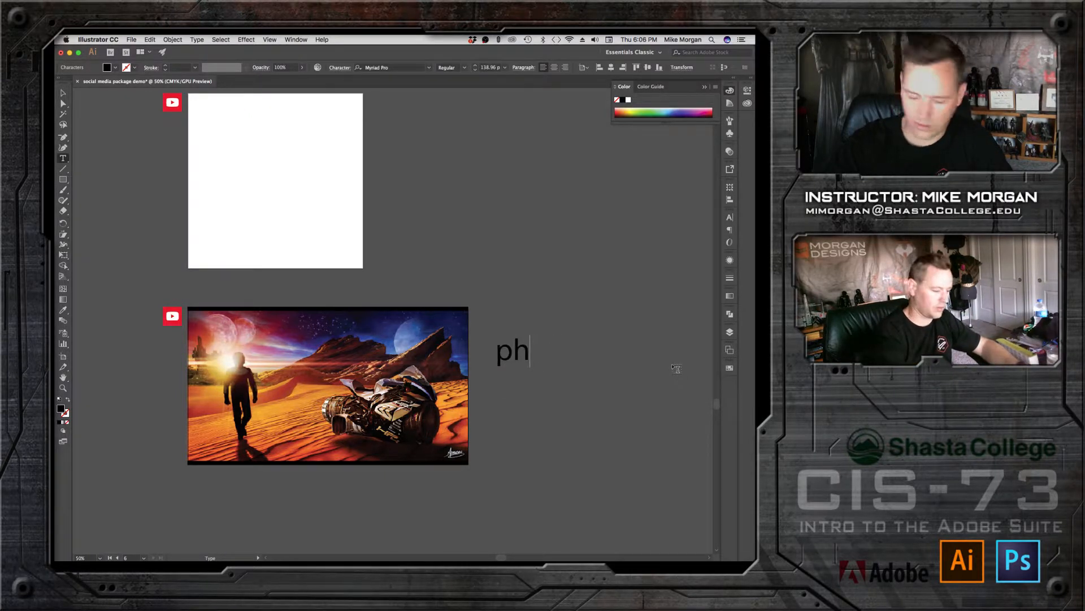
{"action": "type", "text": "oto"}
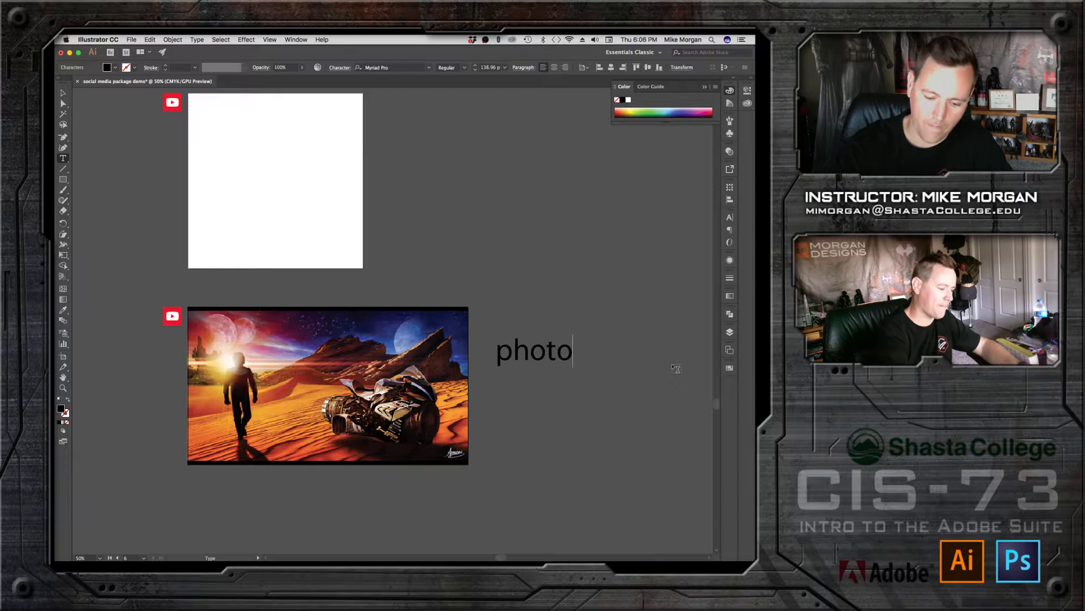
{"action": "type", "text": "bash "}
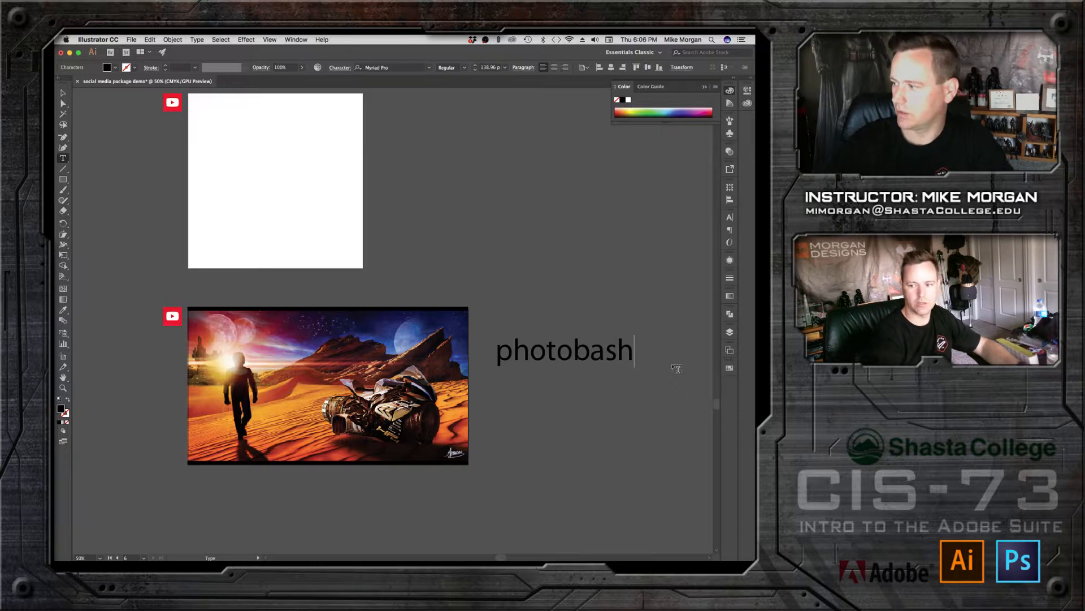
{"action": "type", "text": "tut"}
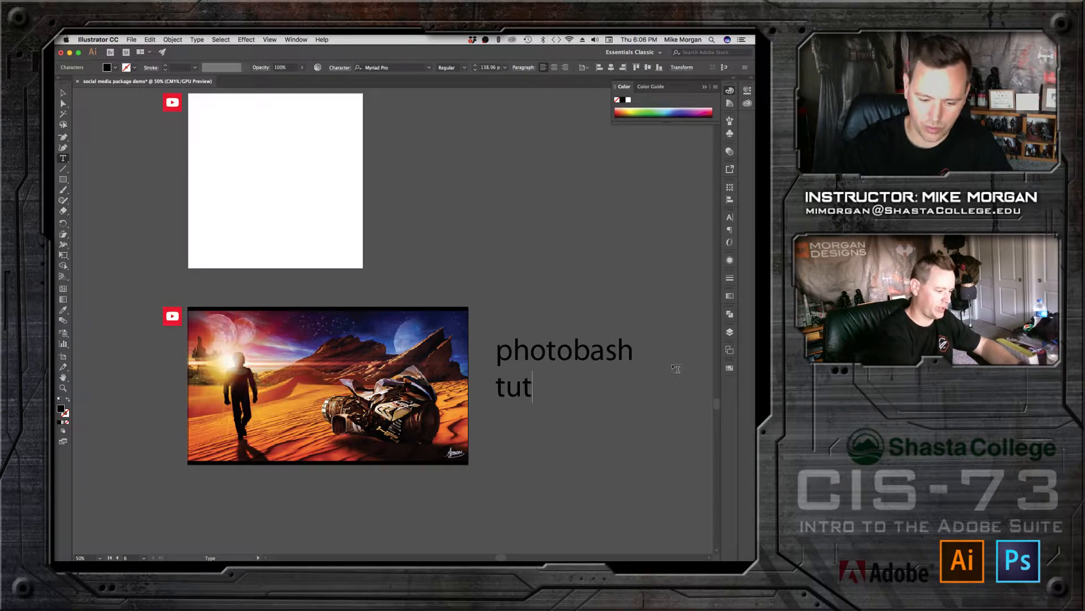
{"action": "type", "text": "oria;"}
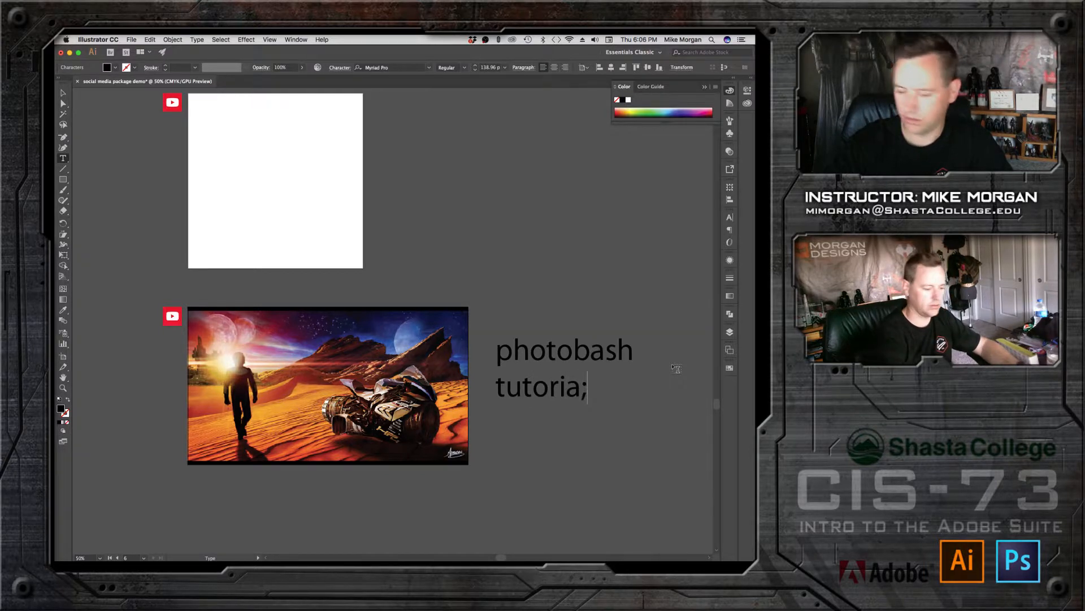
{"action": "key", "text": "BackSpace"}
{"action": "type", "text": "l"}
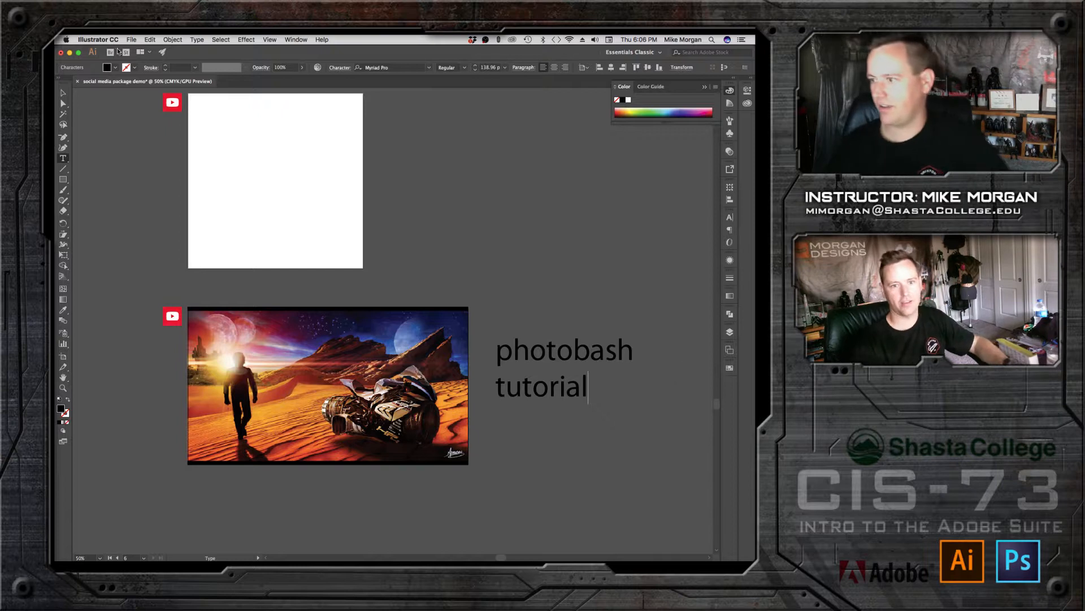
Step: Color the "photobash tutorial" text white and move it onto the upper-right area of the lowest YouTube image
{"action": "left_click", "coordinate": [62, 92]}
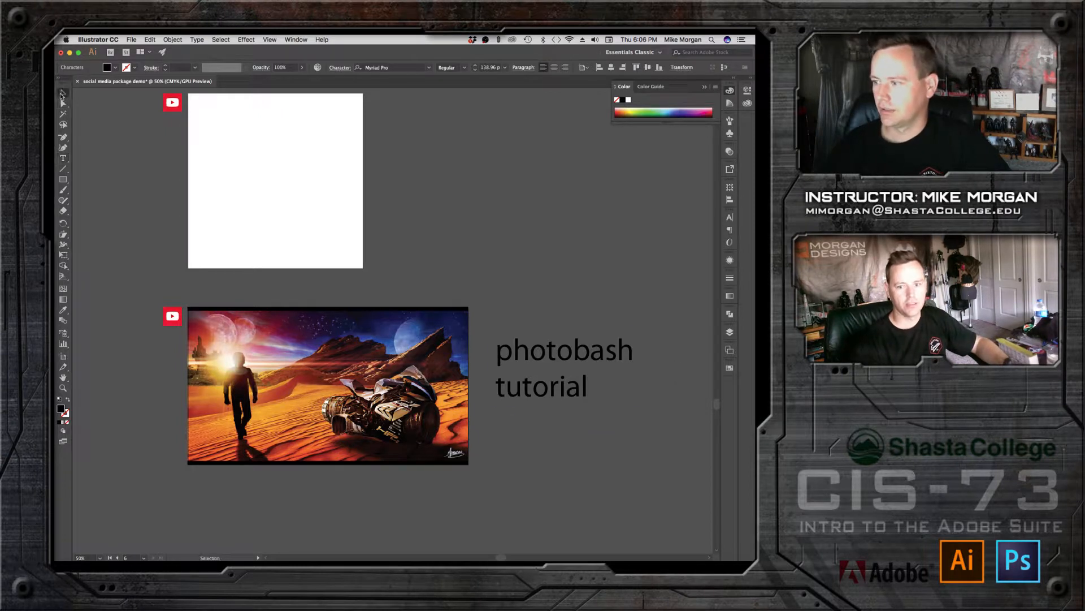
{"action": "left_click", "coordinate": [628, 100]}
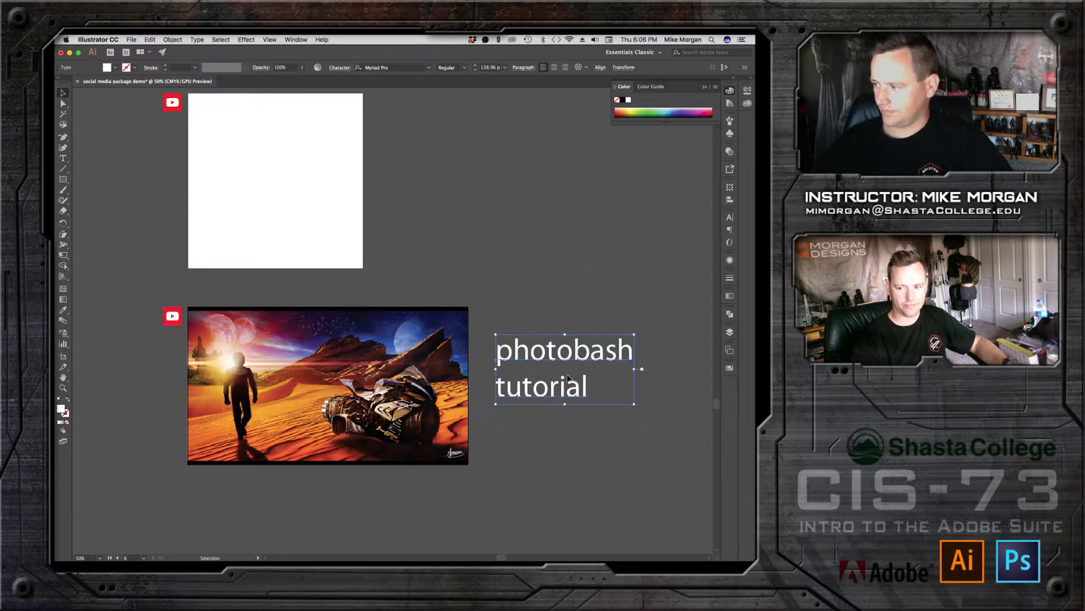
{"action": "left_click_drag", "start_coordinate": [567, 357], "coordinate": [395, 334]}
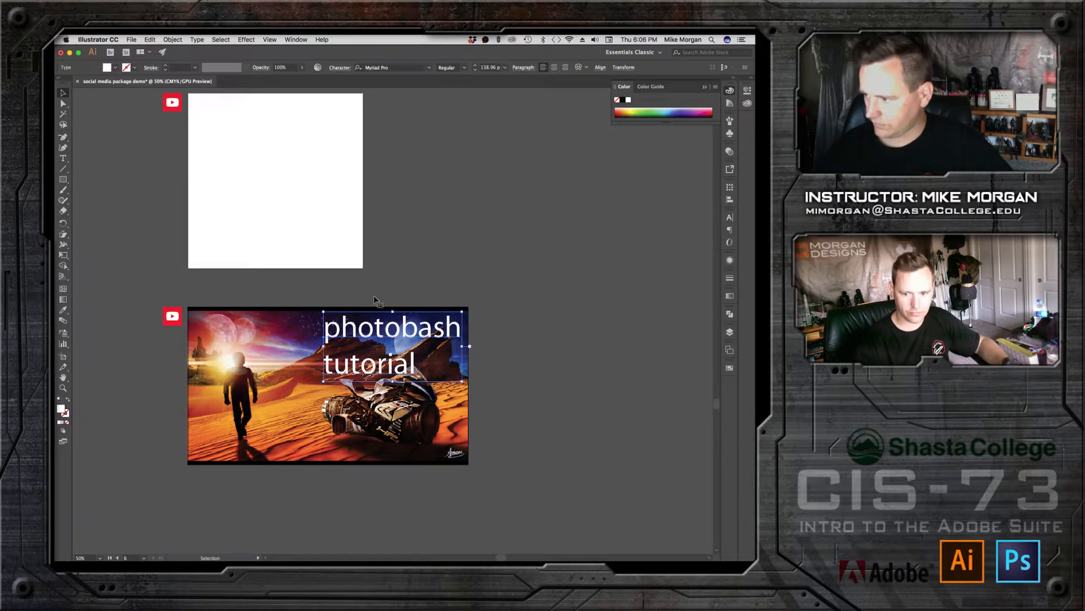
Step: Convert the "photobash tutorial" title on the lowest YouTube artboard to uppercase
{"action": "left_click", "coordinate": [197, 40]}
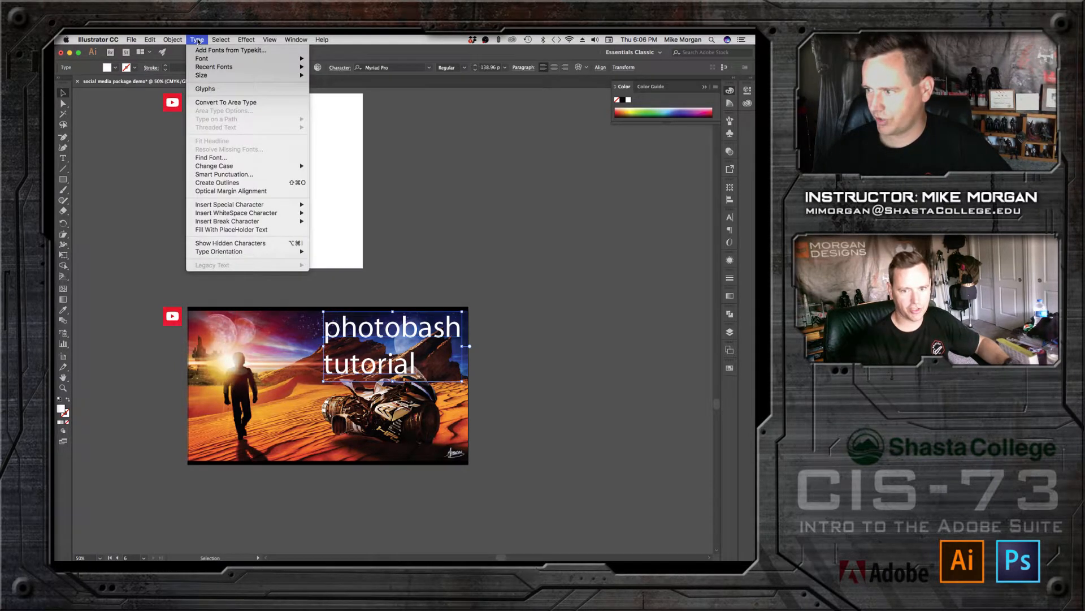
{"action": "mouse_move", "coordinate": [216, 166]}
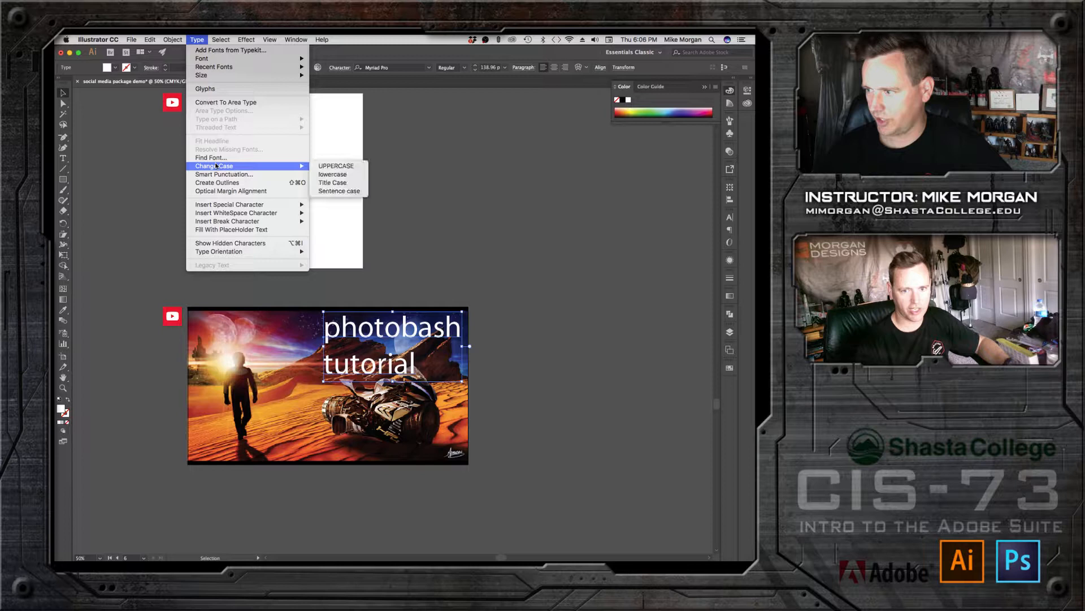
{"action": "left_click", "coordinate": [336, 166]}
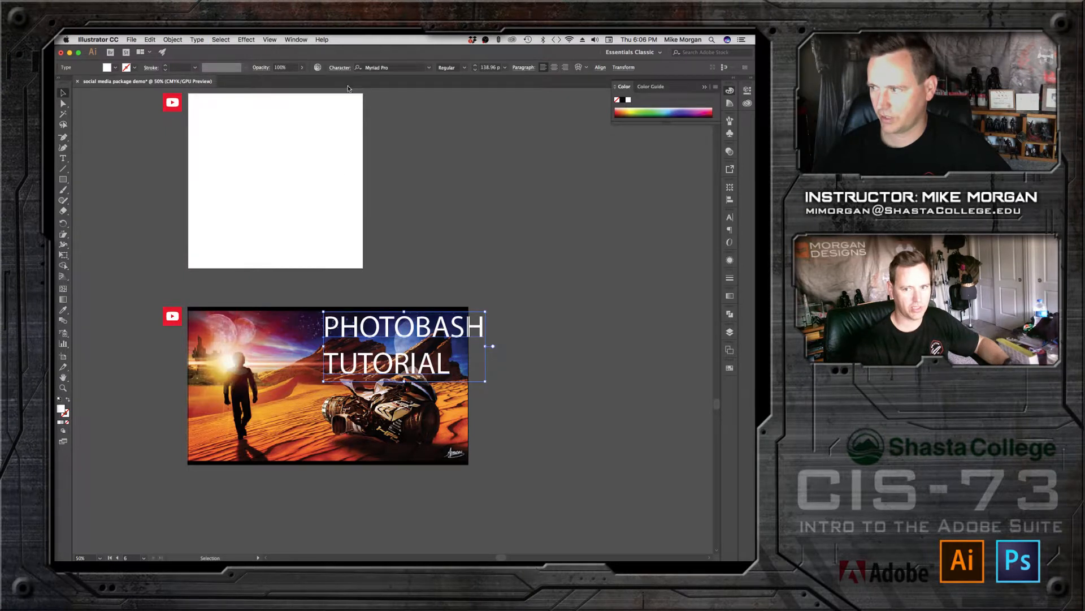
Step: Set the title's font to SF Automaton and scale the text down so it fits within the thumbnail's width
{"action": "left_click", "coordinate": [431, 70]}
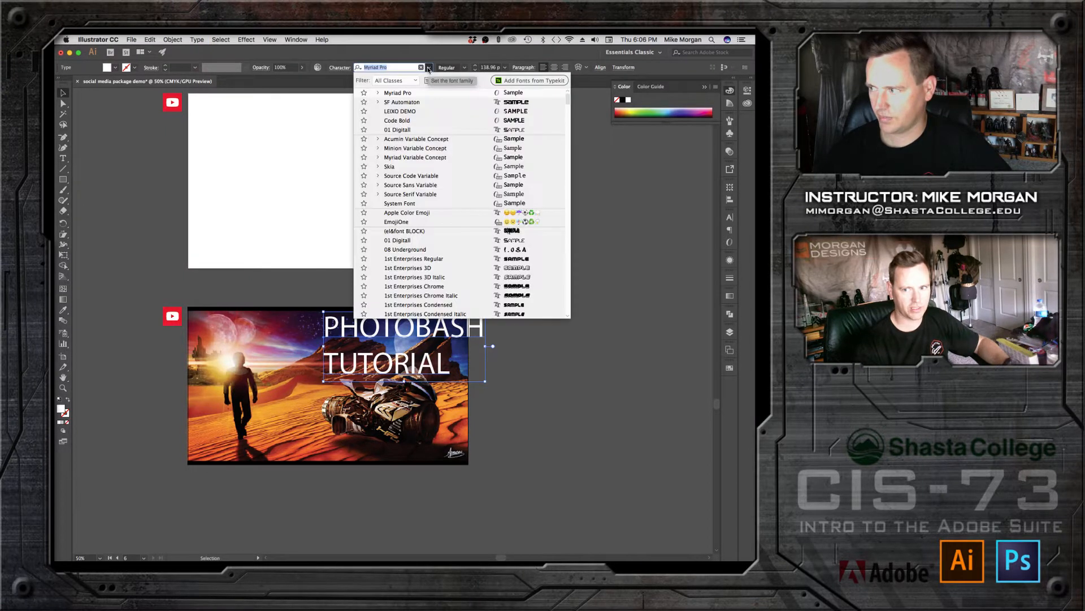
{"action": "left_click", "coordinate": [518, 104]}
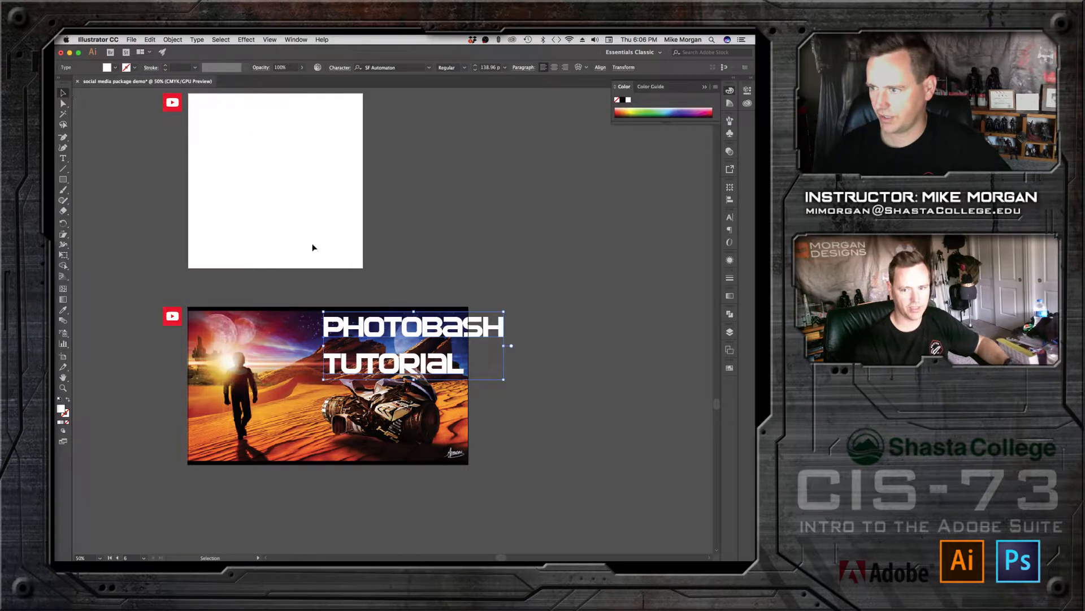
{"action": "left_click_drag", "start_coordinate": [504, 379], "coordinate": [415, 358]}
{"action": "left_click", "coordinate": [485, 333]}
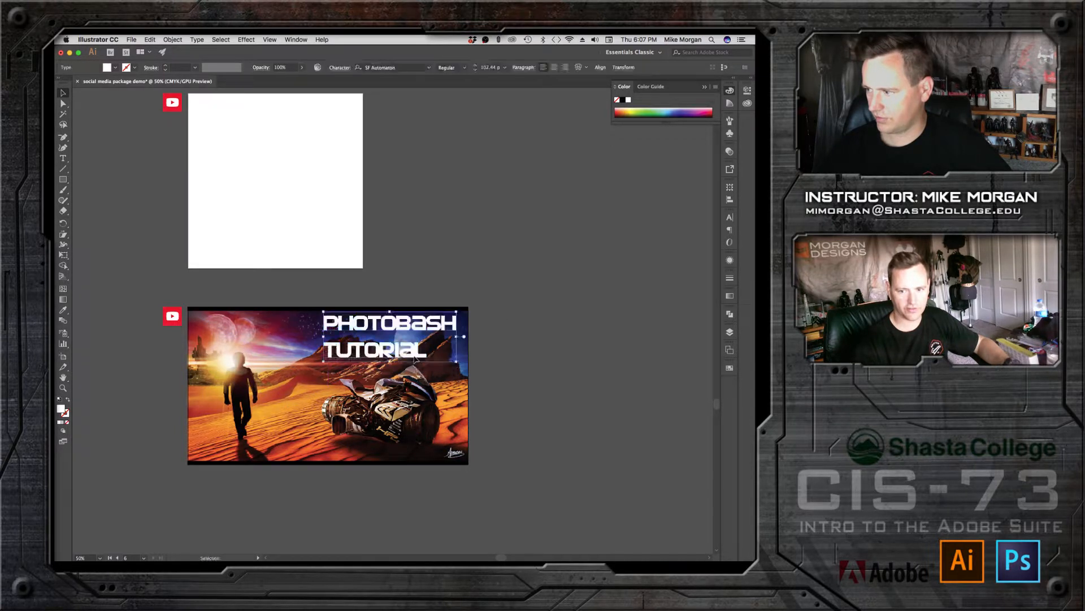
Step: Set the title's tracking to 100, shift it slightly left so it fits inside the thumbnail, and deselect it
{"action": "left_click", "coordinate": [339, 67]}
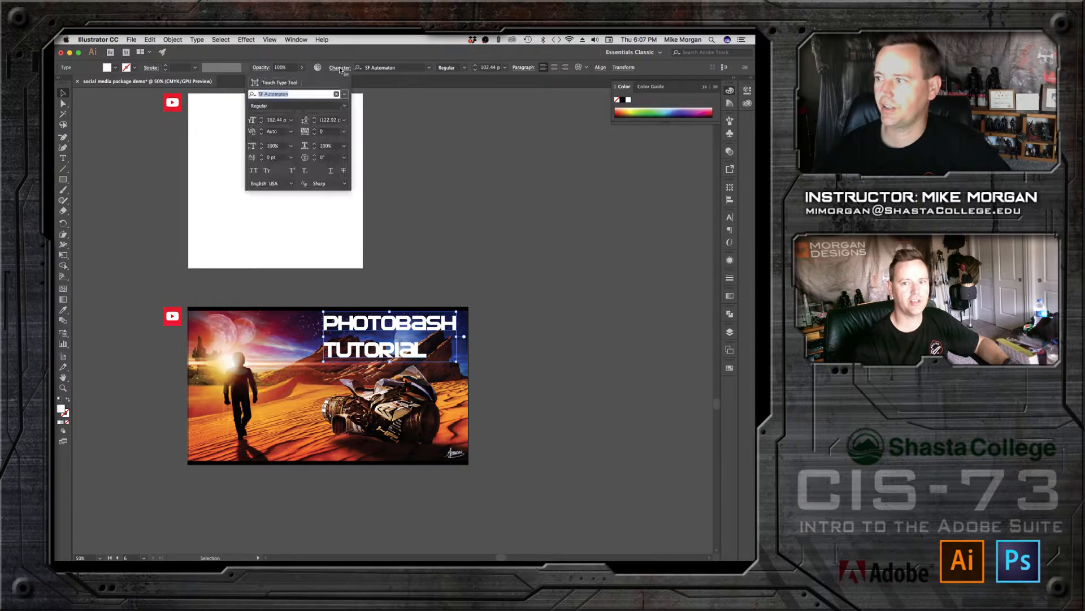
{"action": "left_click", "coordinate": [326, 132]}
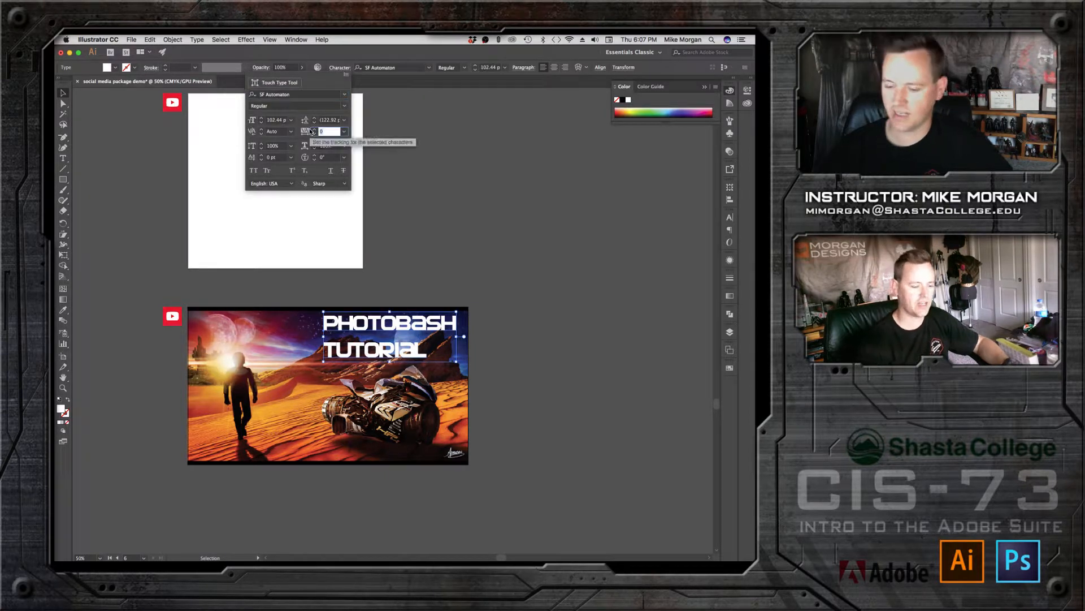
{"action": "type", "text": "100"}
{"action": "key", "text": "Return"}
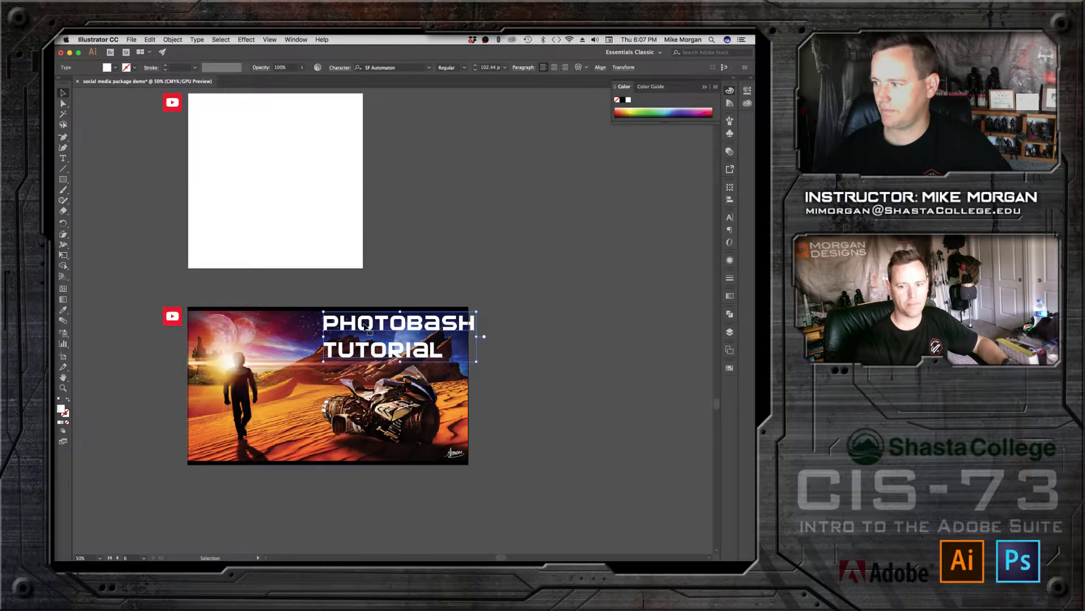
{"action": "left_click_drag", "start_coordinate": [367, 327], "coordinate": [355, 326]}
{"action": "left_click", "coordinate": [429, 255]}
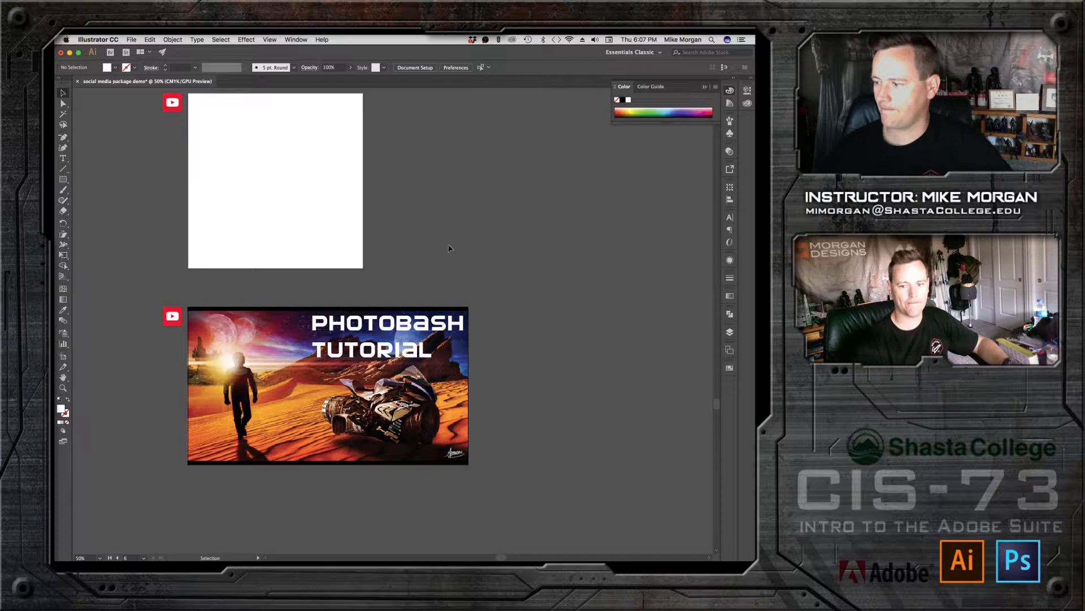
Step: Review the Facebook, Instagram and YouTube artboards together at a smaller view scale
{"action": "key", "text": "super+minus"}
{"action": "key", "text": "super+minus"}
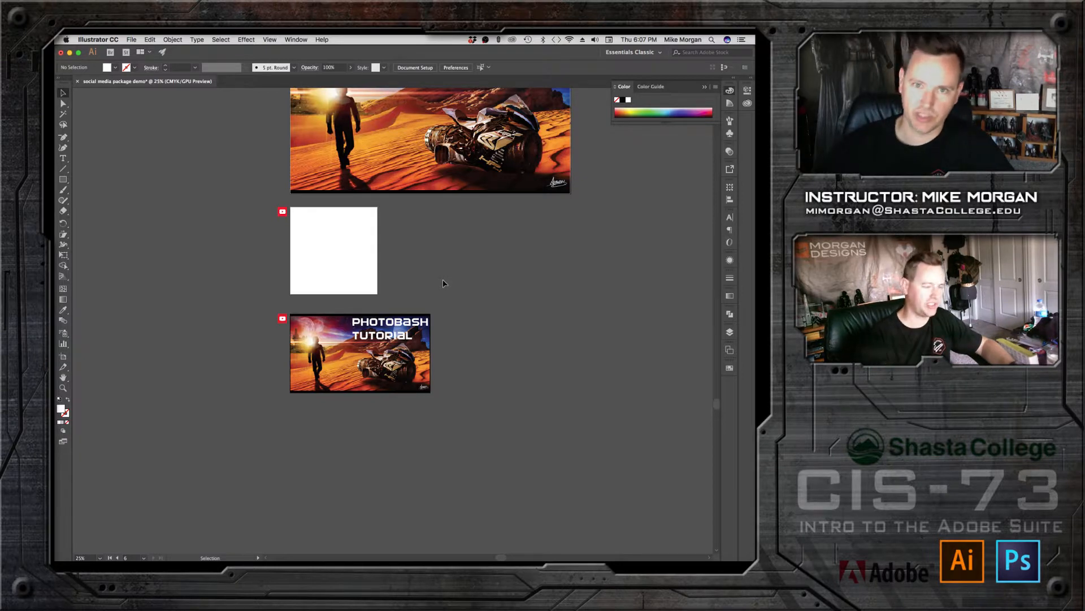
{"action": "scroll", "coordinate": [460, 275], "scroll_direction": "up", "scroll_amount": 5}
{"action": "scroll", "coordinate": [460, 275], "scroll_direction": "right", "scroll_amount": 2}
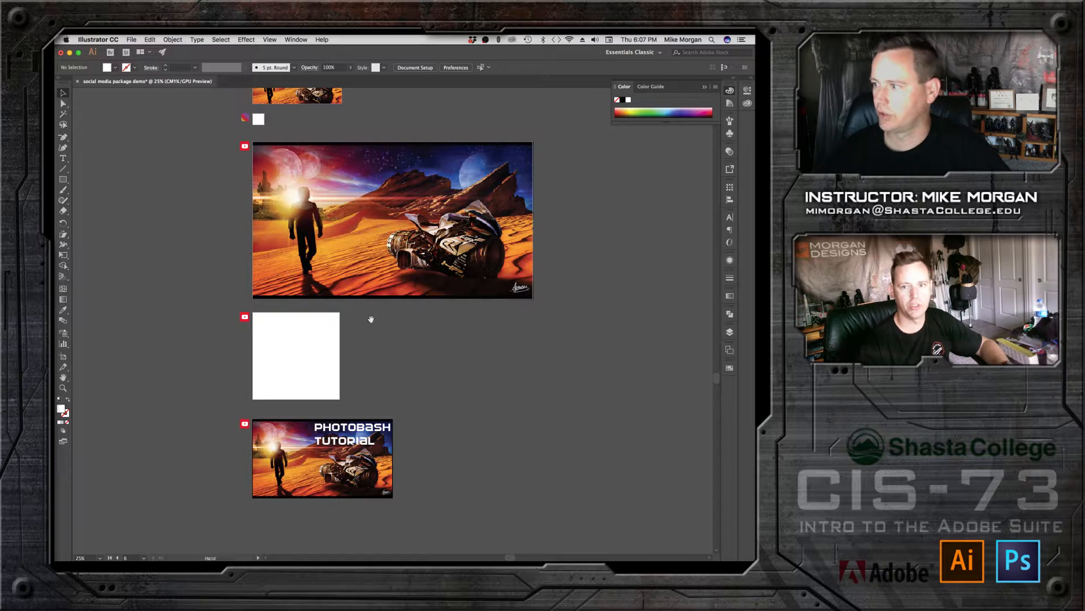
{"action": "left_click_drag", "start_coordinate": [371, 319], "coordinate": [396, 350]}
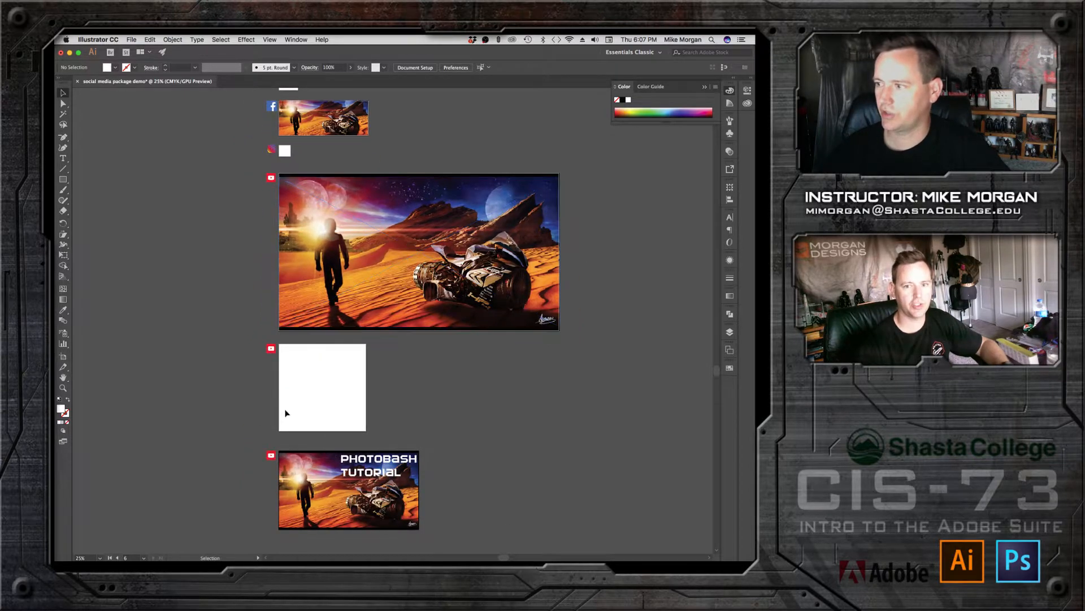
{"action": "scroll", "coordinate": [294, 148], "scroll_direction": "up", "scroll_amount": 3}
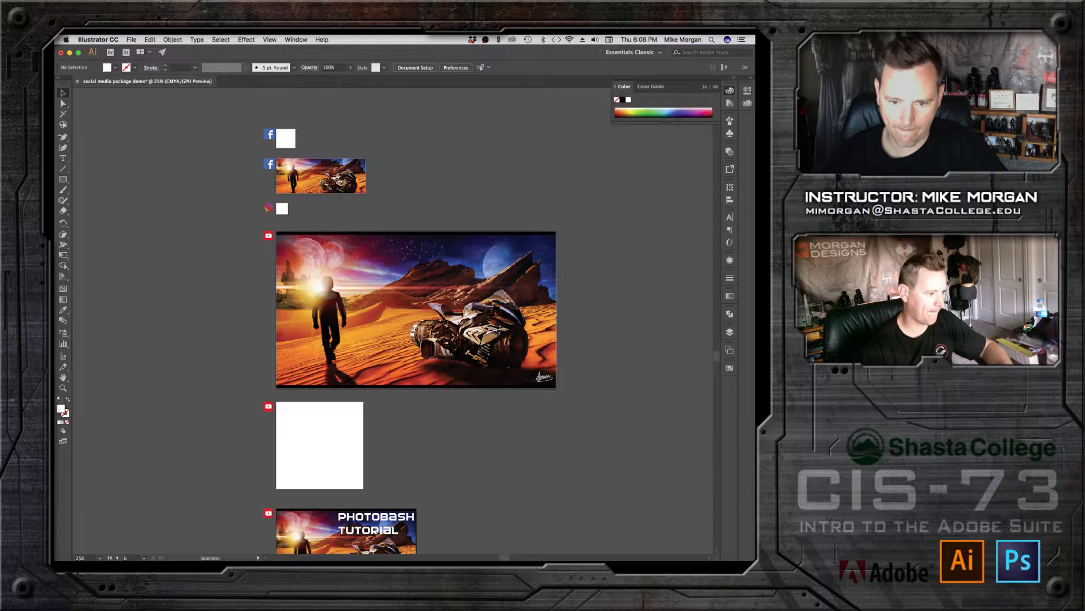
Step: Try bringing the Shasta College logo image onto the blank square YouTube artboard, and delete it again
{"action": "key", "text": "super+Tab"}
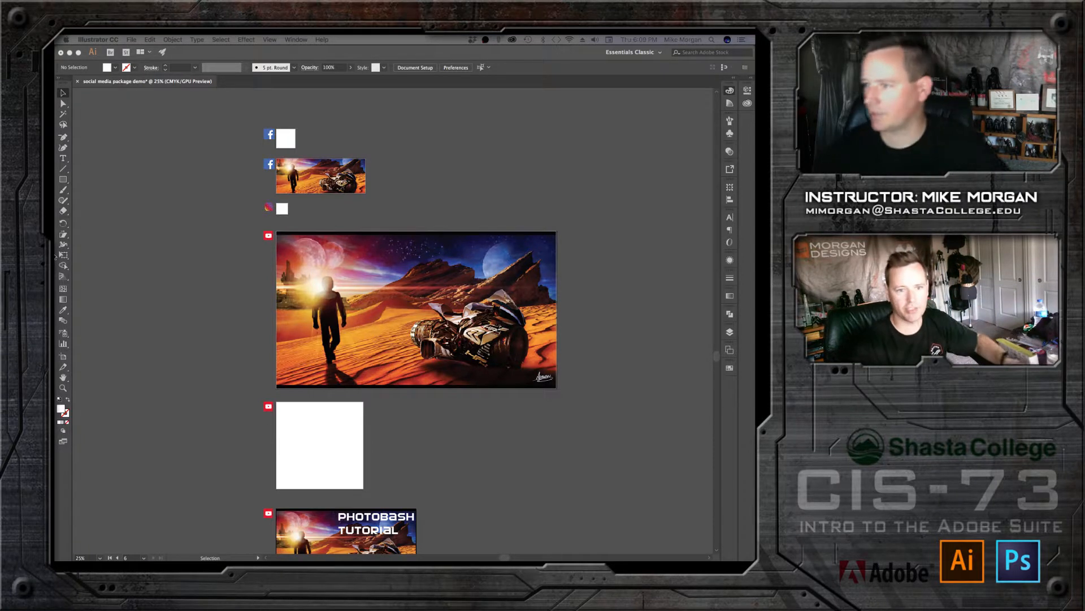
{"action": "left_click", "coordinate": [63, 392]}
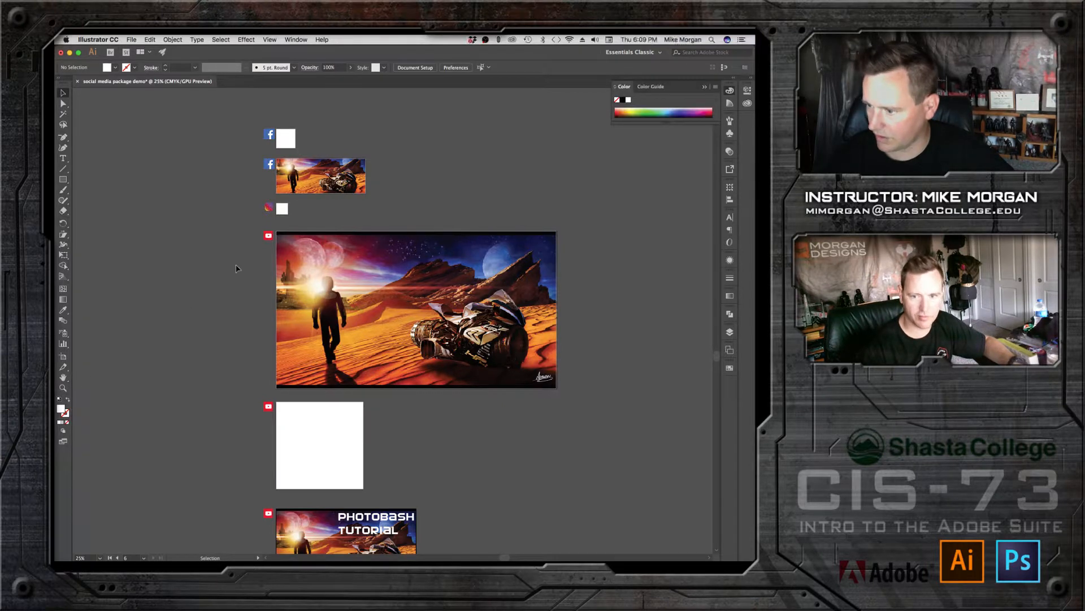
{"action": "left_click", "coordinate": [63, 389]}
{"action": "left_click", "coordinate": [313, 448]}
{"action": "left_click", "coordinate": [414, 283]}
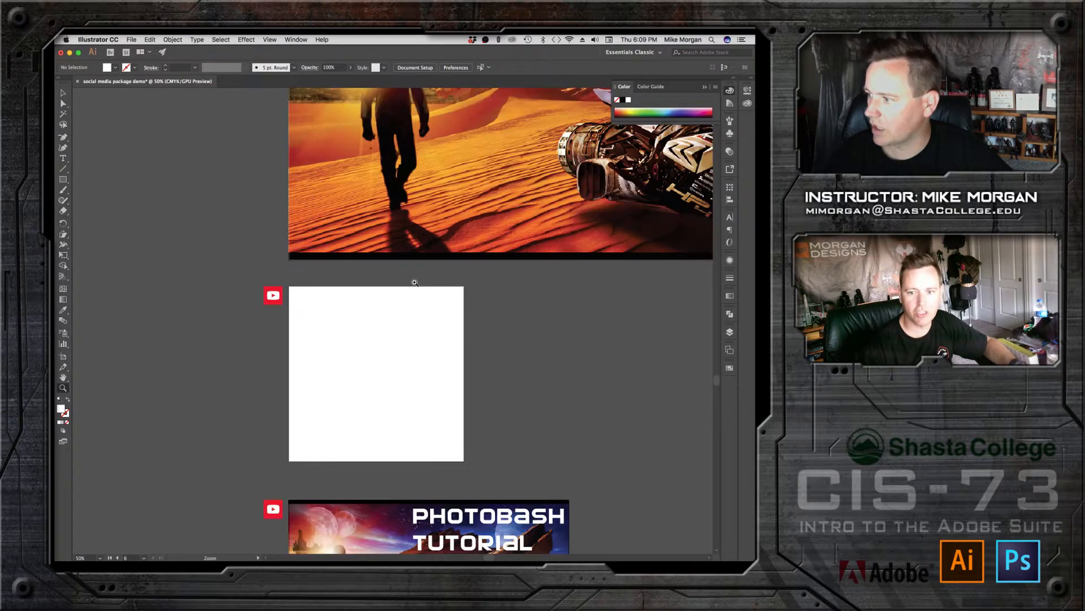
{"action": "left_click", "coordinate": [63, 159]}
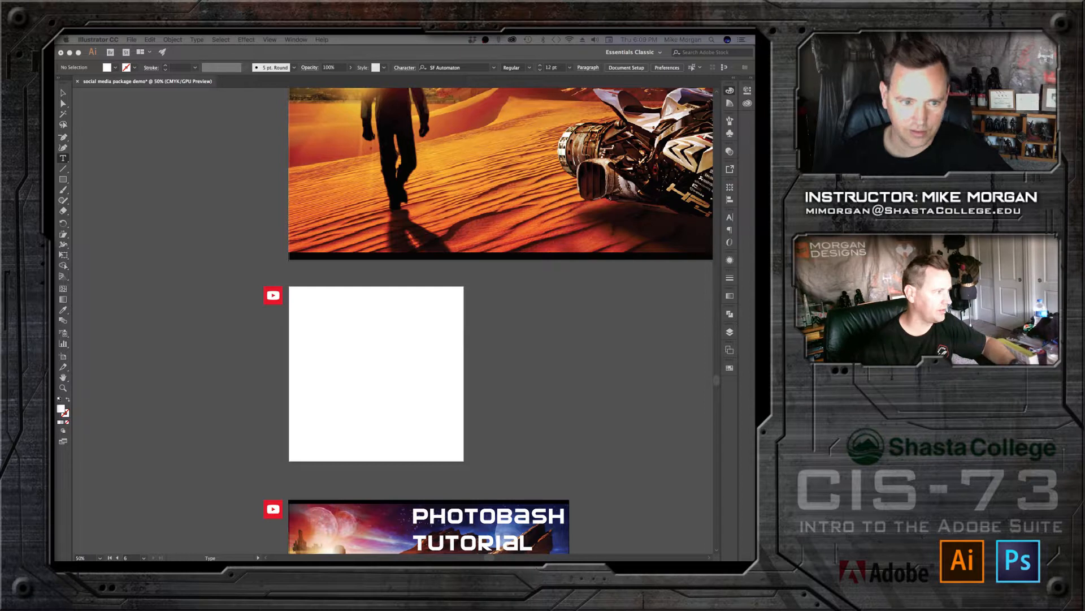
{"action": "left_click_drag", "start_coordinate": [56, 396], "coordinate": [358, 373]}
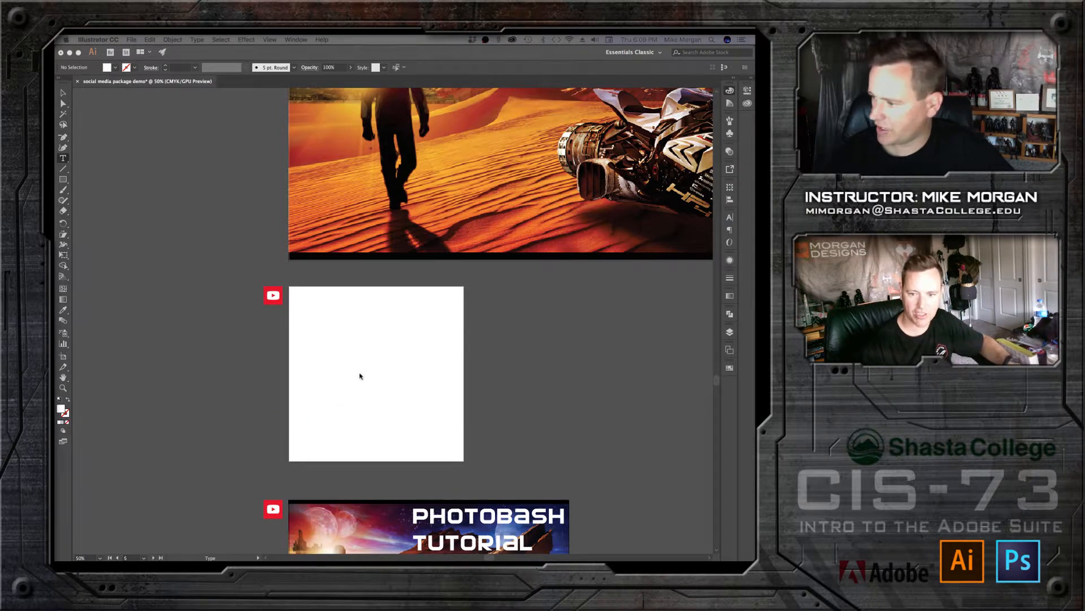
{"action": "left_click", "coordinate": [447, 292]}
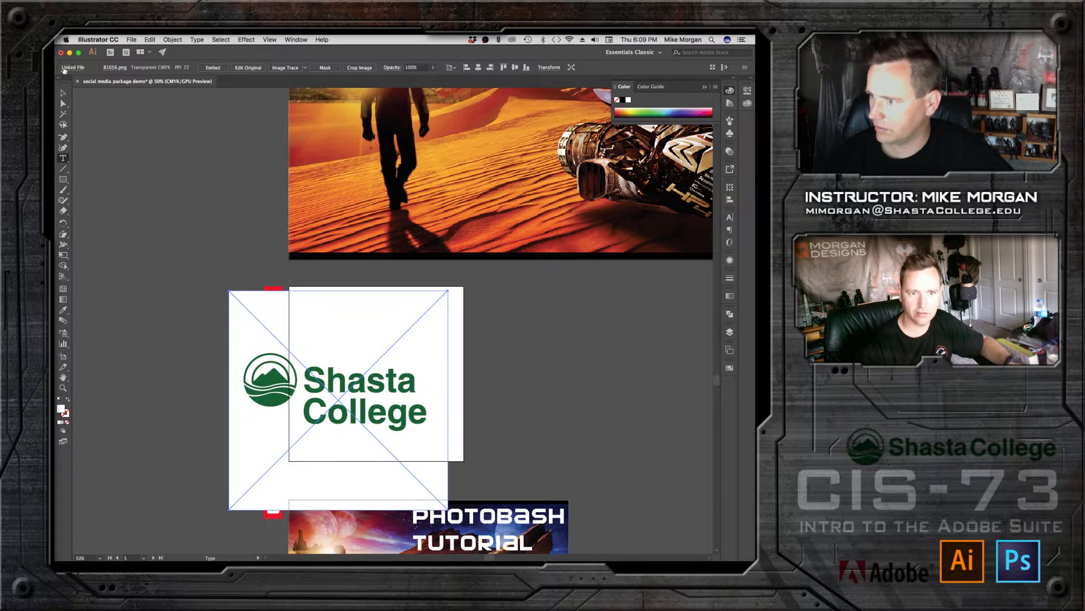
{"action": "left_click", "coordinate": [63, 93]}
{"action": "key", "text": "Delete"}
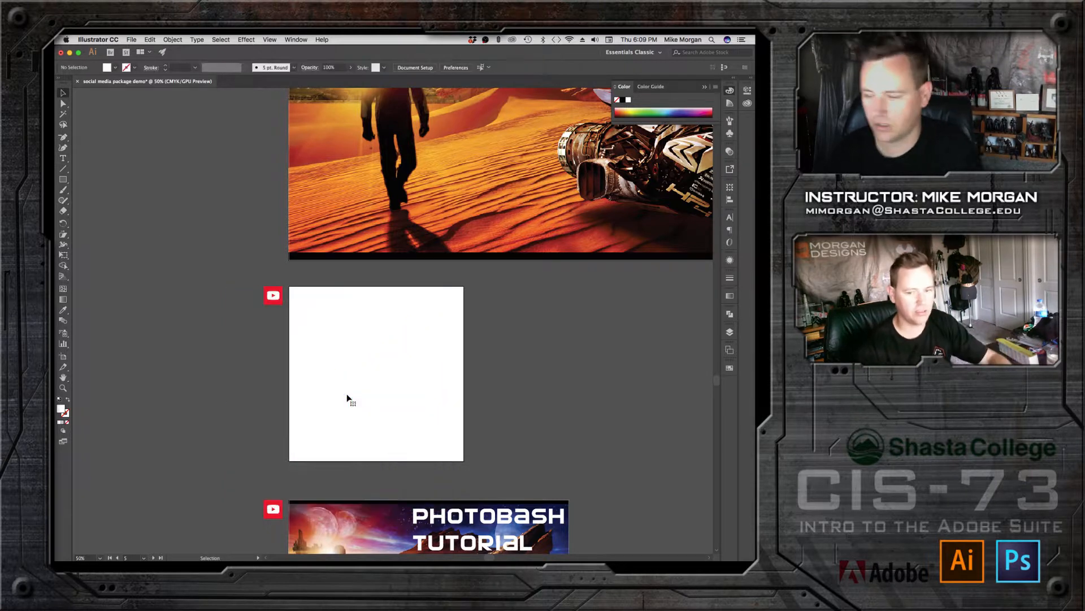
Step: Activate the Pen tool and set the fill color to black (000000)
{"action": "left_click_drag", "start_coordinate": [63, 136], "coordinate": [90, 137]}
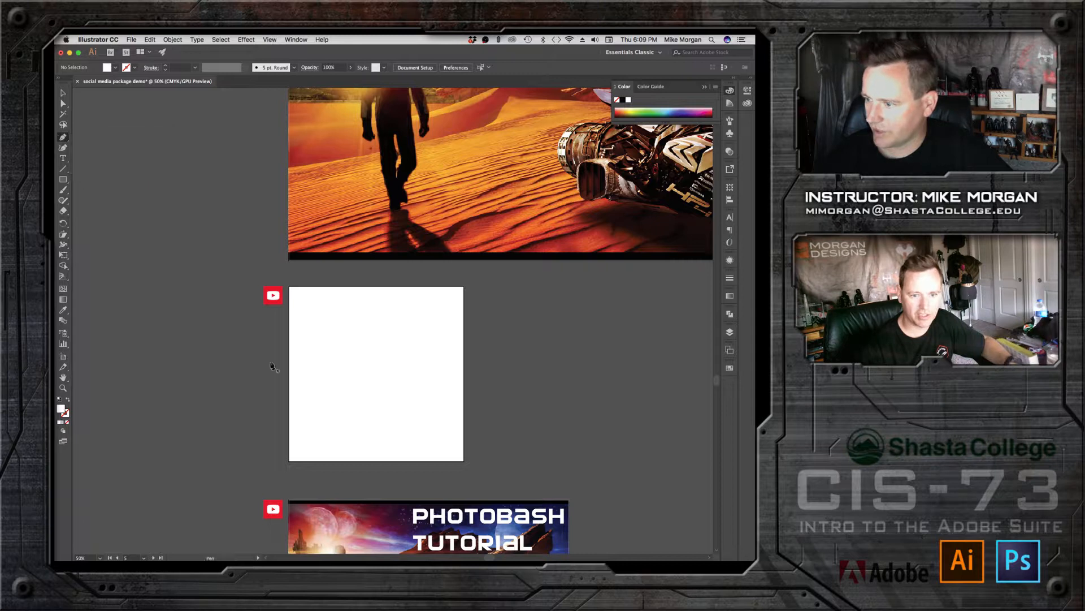
{"action": "double_click", "coordinate": [61, 408]}
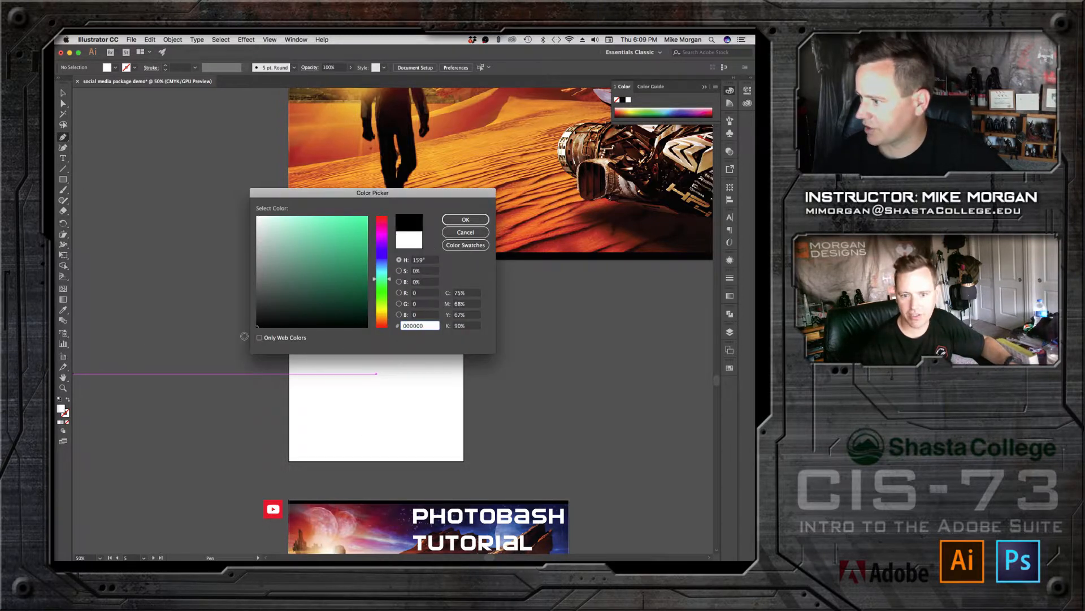
{"action": "left_click", "coordinate": [446, 219]}
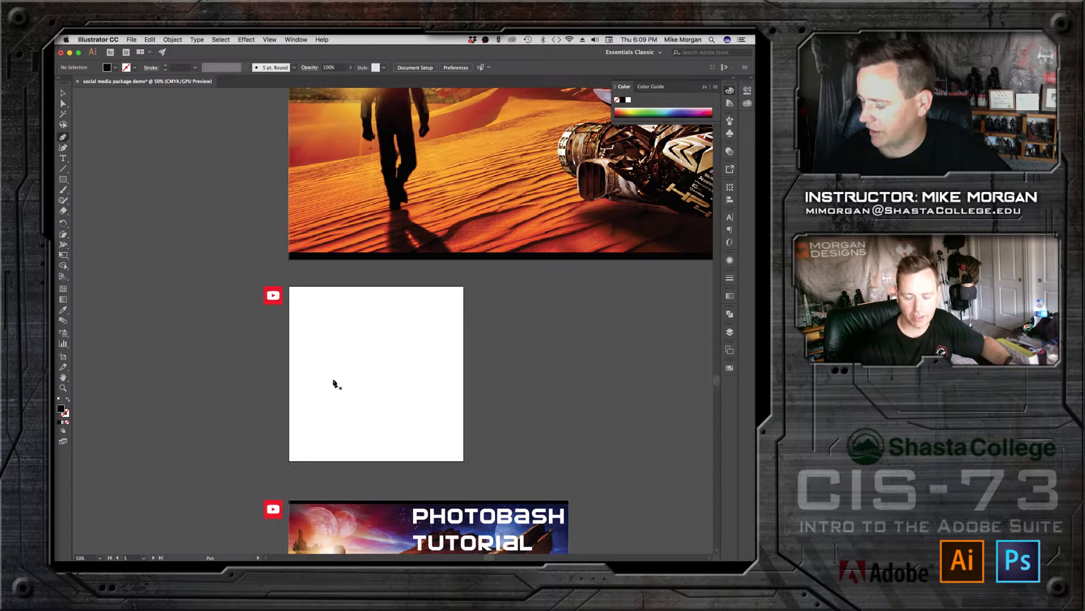
Step: Draw a closed black V-shaped path in the middle of the blank square YouTube artboard with the Pen tool
{"action": "left_click", "coordinate": [322, 362]}
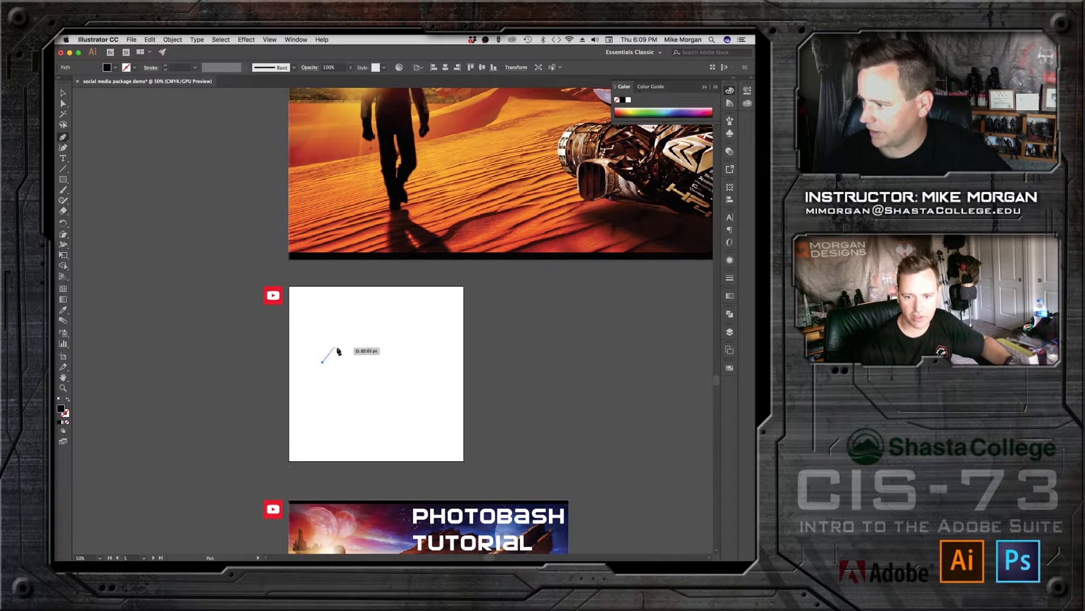
{"action": "left_click", "coordinate": [335, 349]}
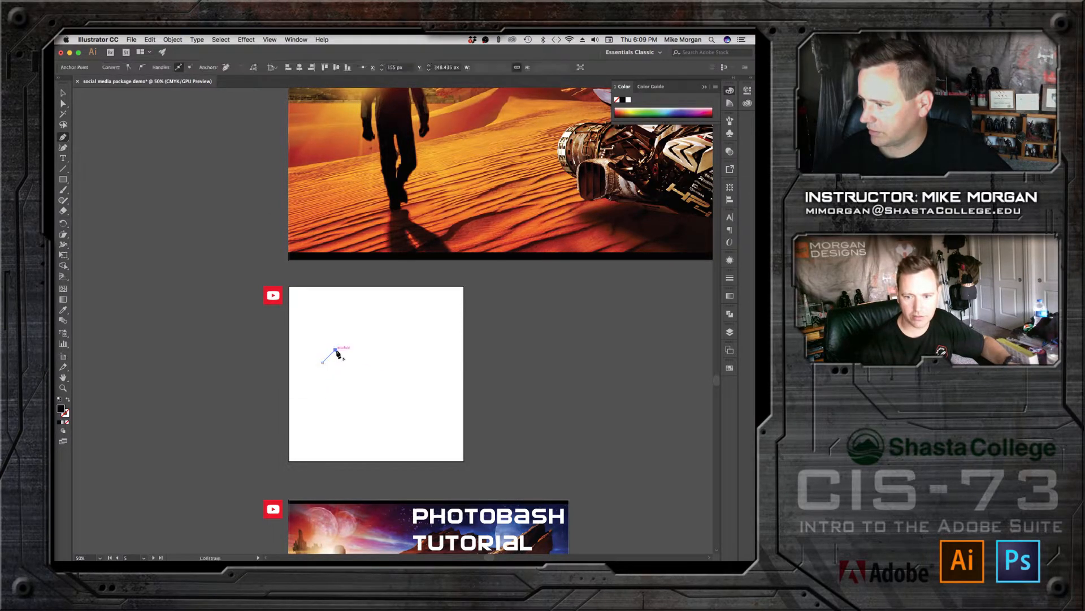
{"action": "left_click", "coordinate": [368, 383]}
{"action": "left_click", "coordinate": [406, 358]}
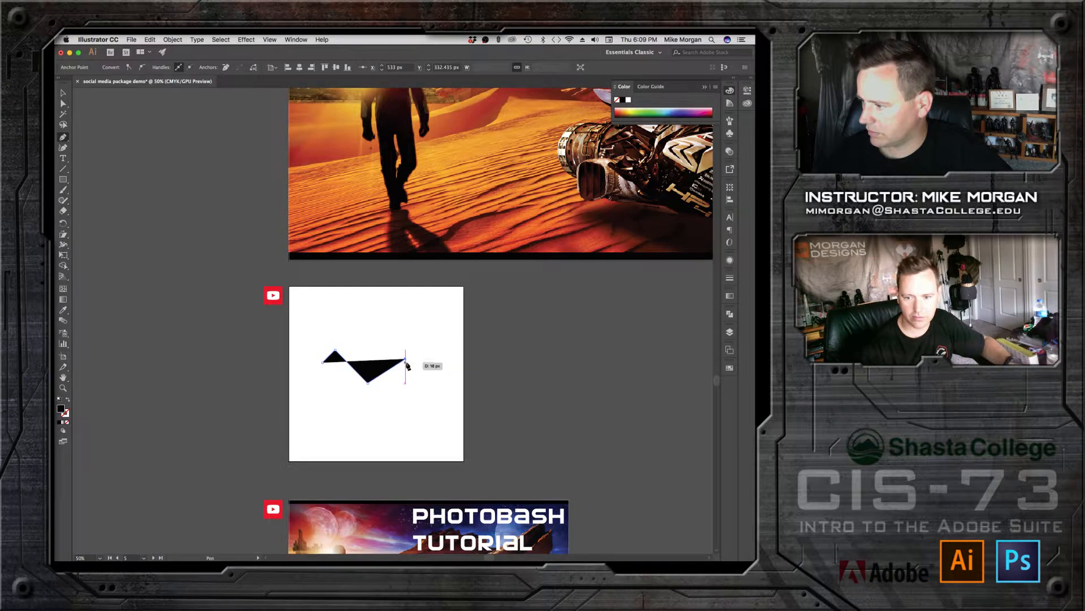
{"action": "left_click", "coordinate": [367, 399]}
{"action": "left_click", "coordinate": [324, 362]}
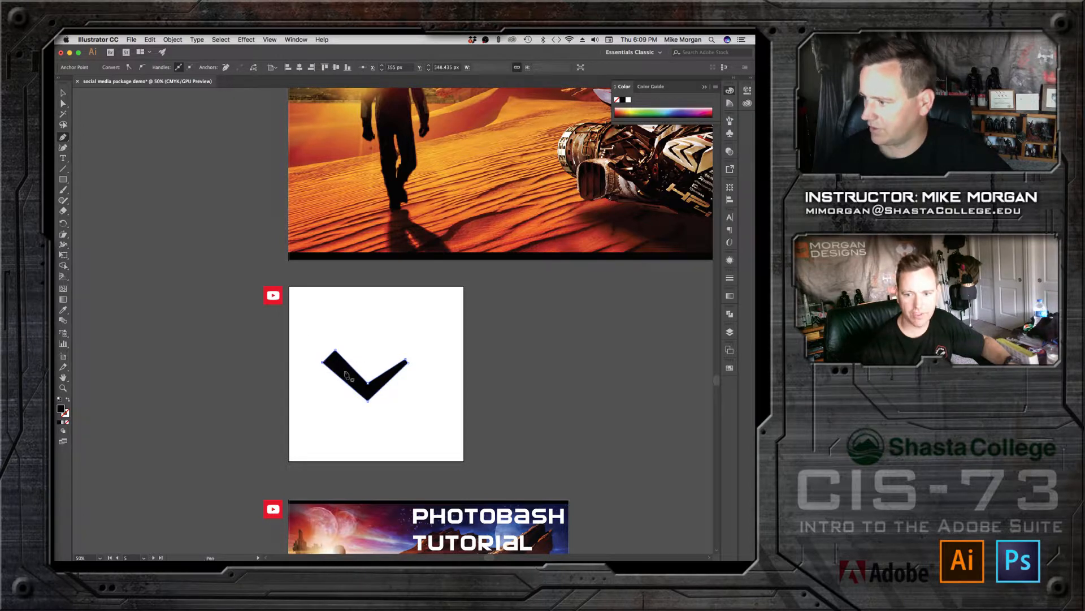
Step: Pull the two upper tips of the V shape up and outward, and delete the whole shape
{"action": "left_click", "coordinate": [63, 103]}
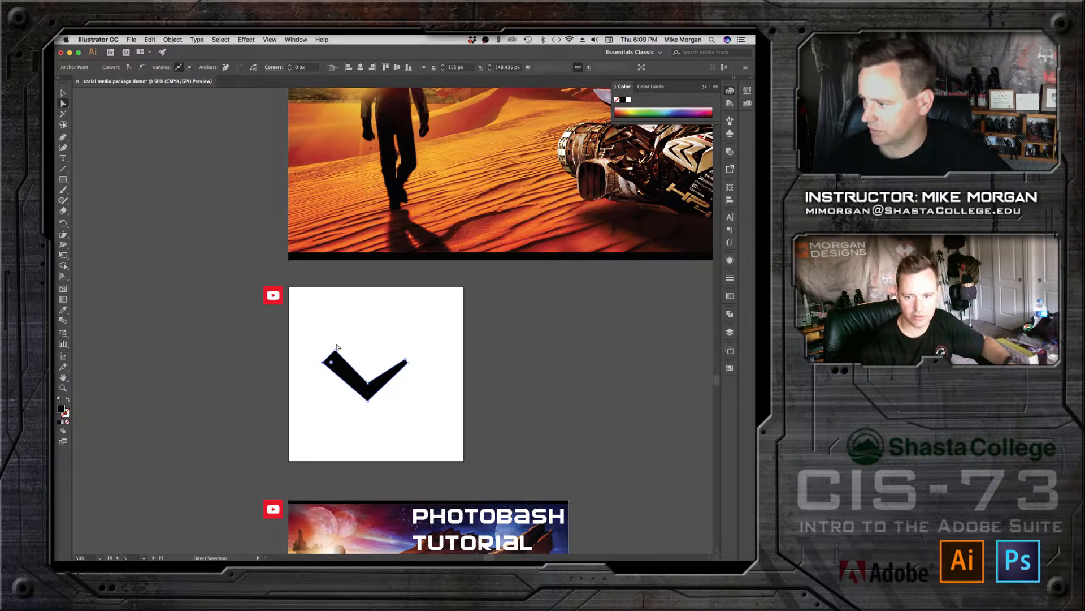
{"action": "left_click_drag", "start_coordinate": [335, 351], "coordinate": [320, 335]}
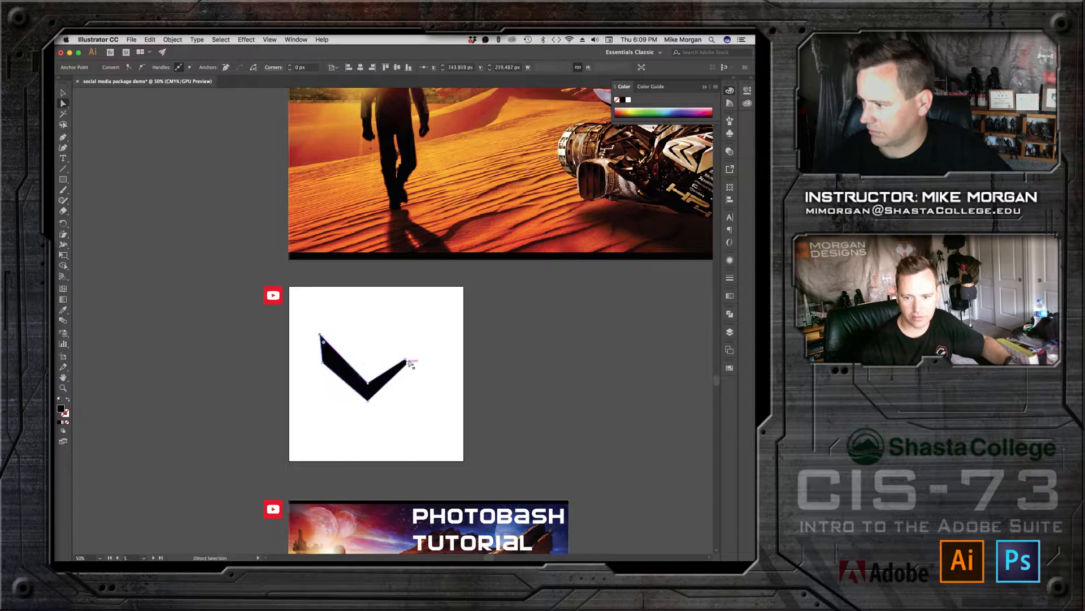
{"action": "left_click_drag", "start_coordinate": [408, 361], "coordinate": [413, 351]}
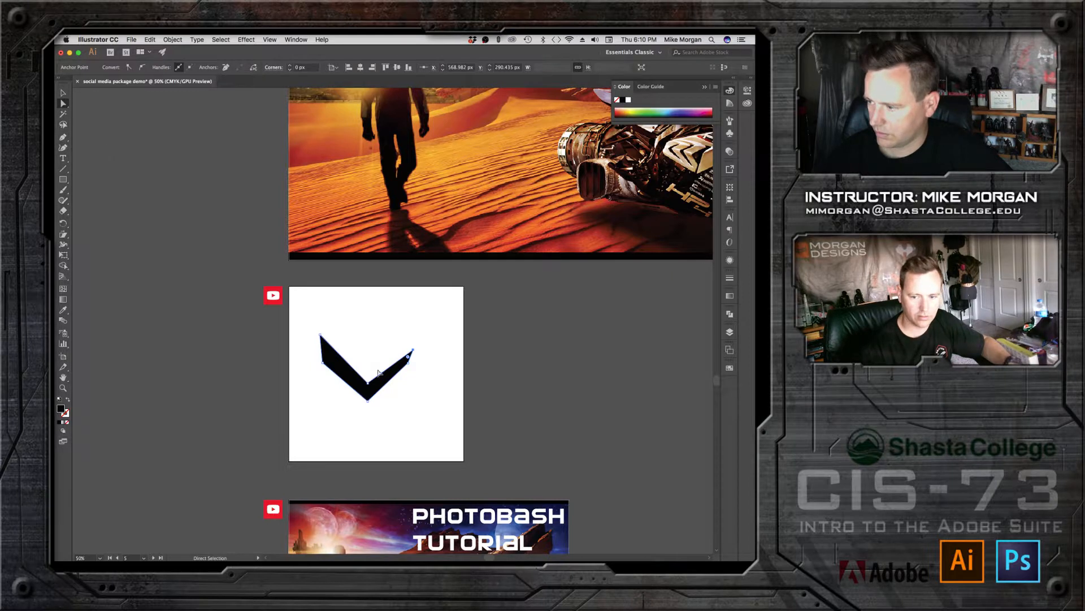
{"action": "left_click", "coordinate": [345, 368]}
{"action": "key", "text": "Delete"}
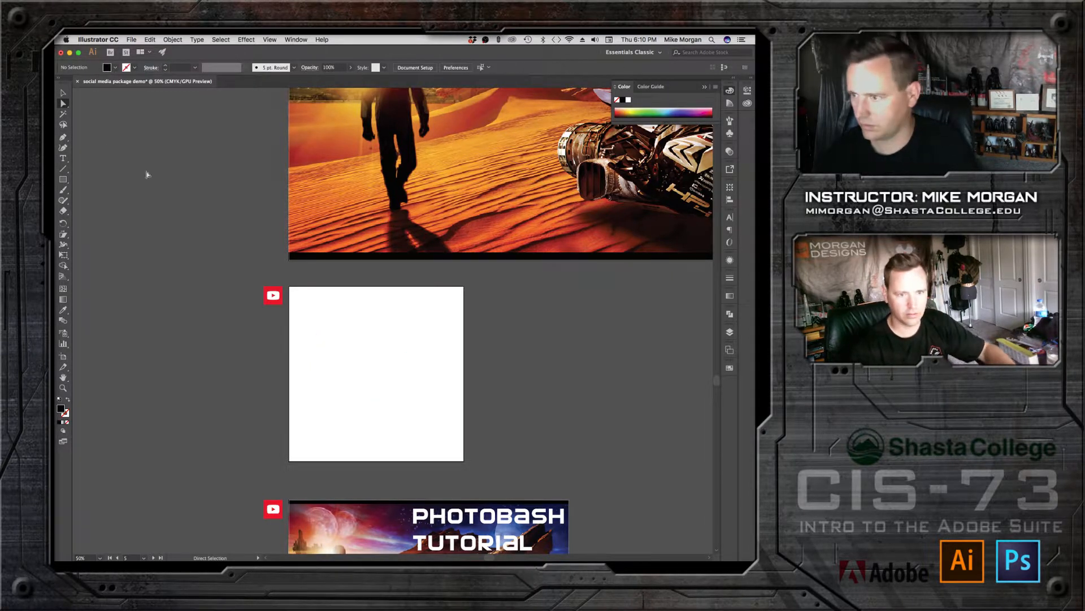
Step: Draw a closed black angular half-wing shape with five corners on the blank square YouTube artboard using the Pen tool
{"action": "left_click", "coordinate": [63, 138]}
{"action": "left_click", "coordinate": [334, 343]}
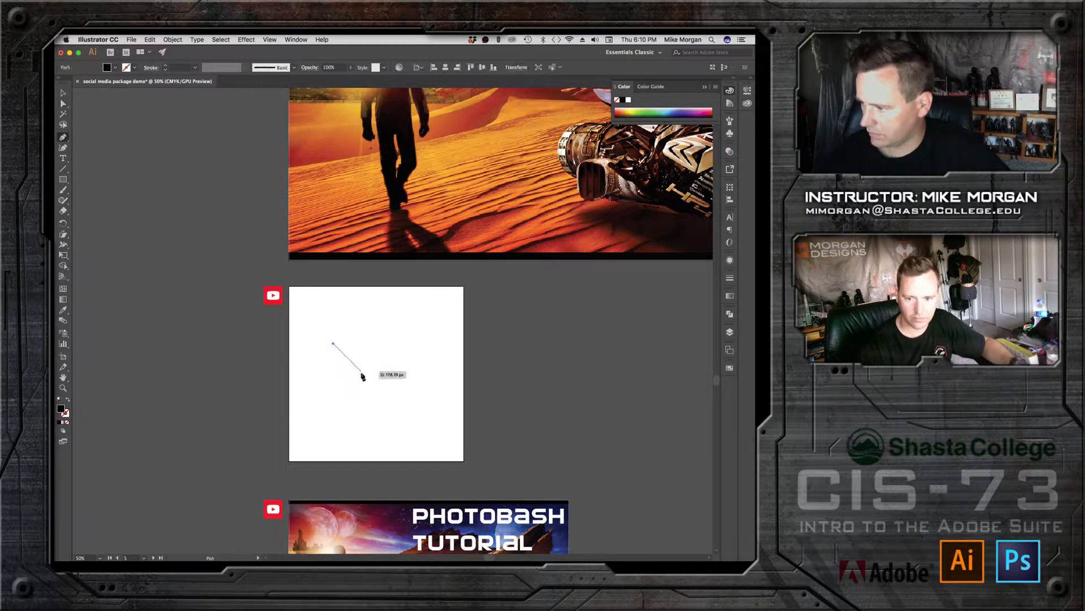
{"action": "left_click", "coordinate": [366, 376]}
{"action": "left_click", "coordinate": [365, 435]}
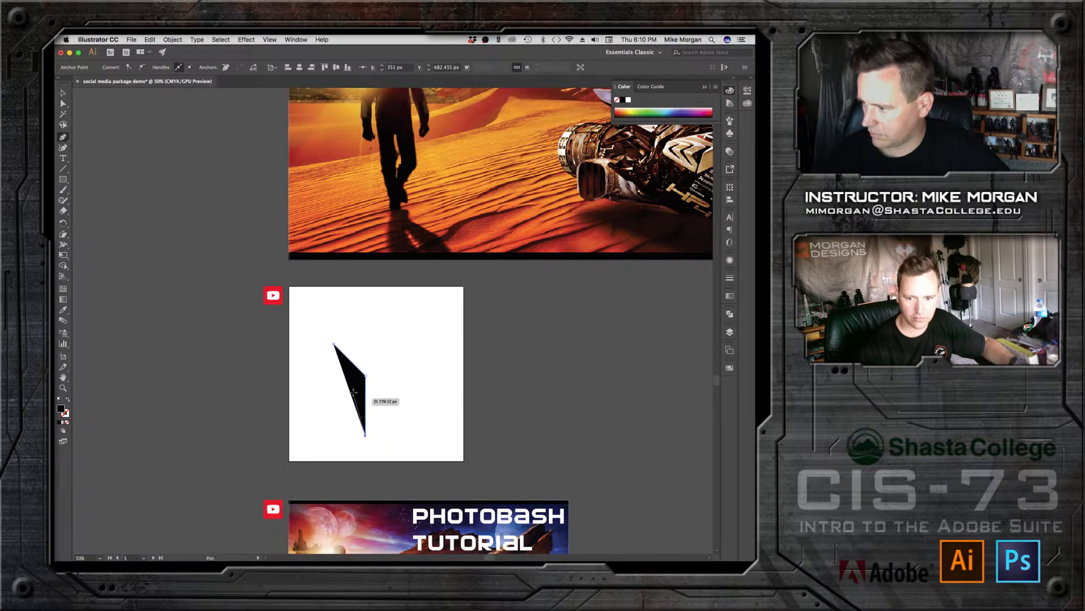
{"action": "left_click", "coordinate": [354, 389]}
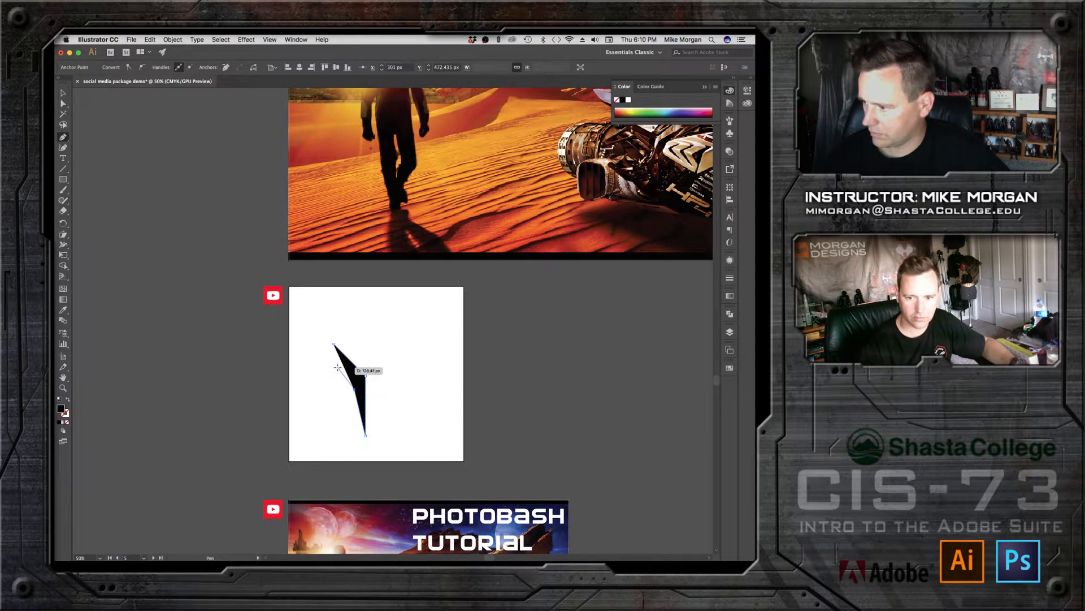
{"action": "left_click", "coordinate": [337, 366]}
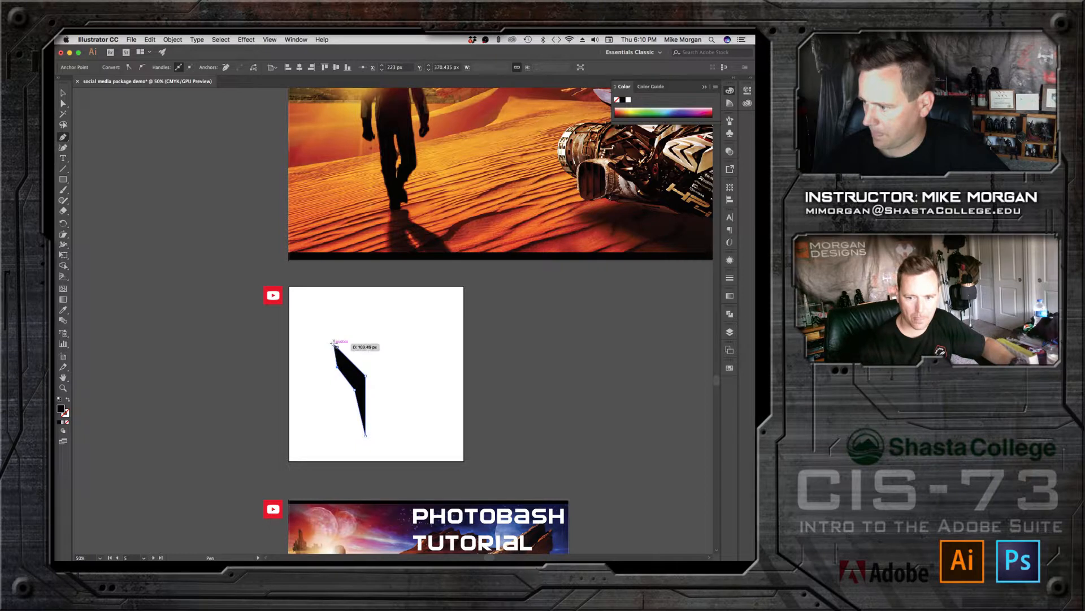
Step: Place a mirrored copy of the black half-wing beside the original, leaving a narrow vertical gap to form a symmetrical Y emblem
{"action": "key", "text": "v"}
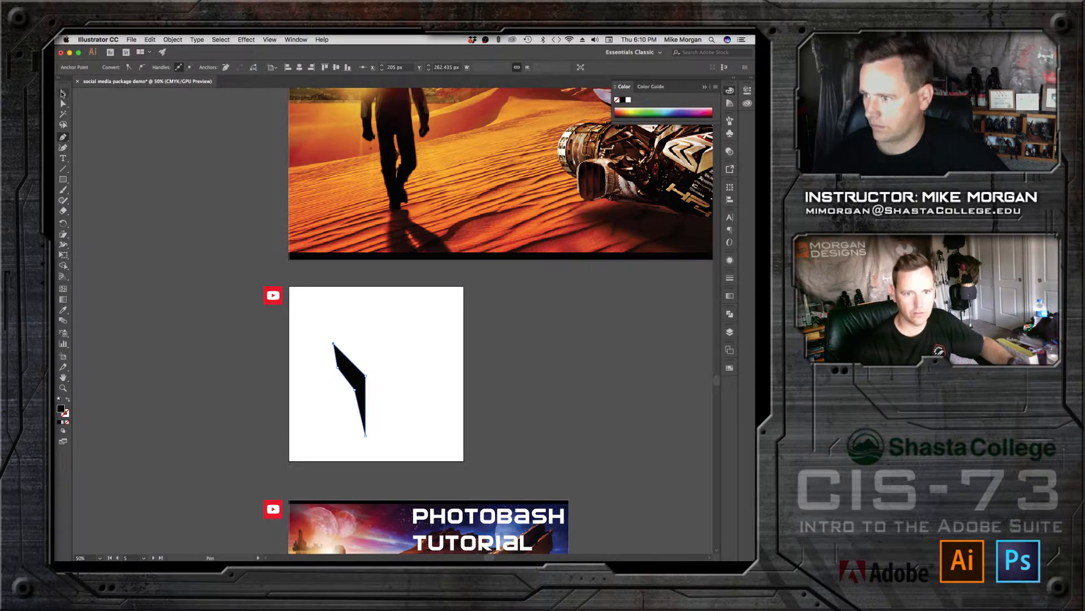
{"action": "left_click_drag", "start_coordinate": [357, 377], "coordinate": [390, 376]}
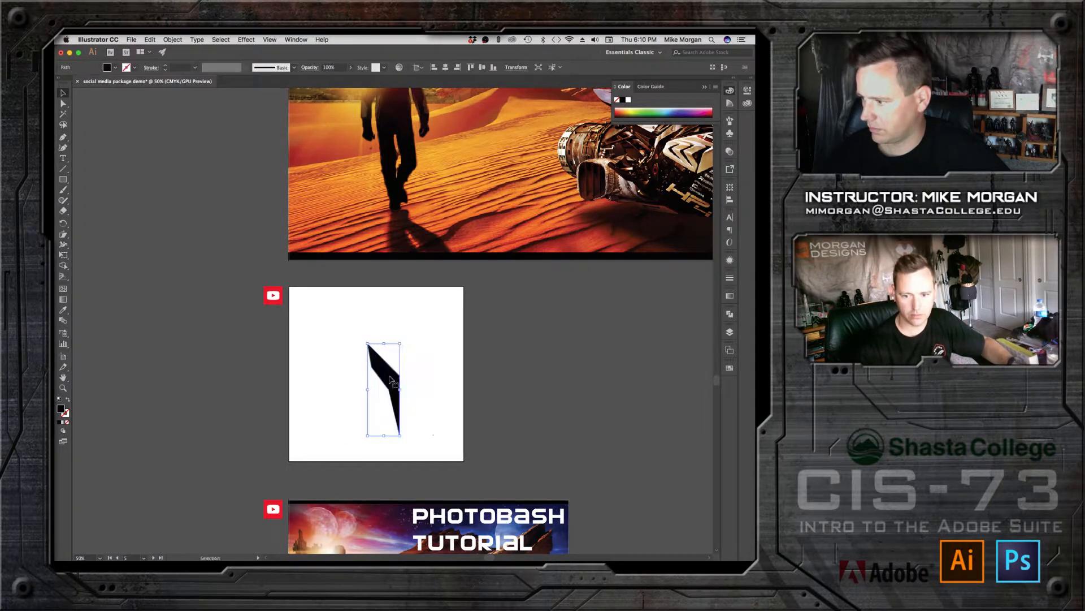
{"action": "key", "text": "super+z"}
{"action": "left_click", "coordinate": [390, 376]}
{"action": "left_click", "coordinate": [358, 381]}
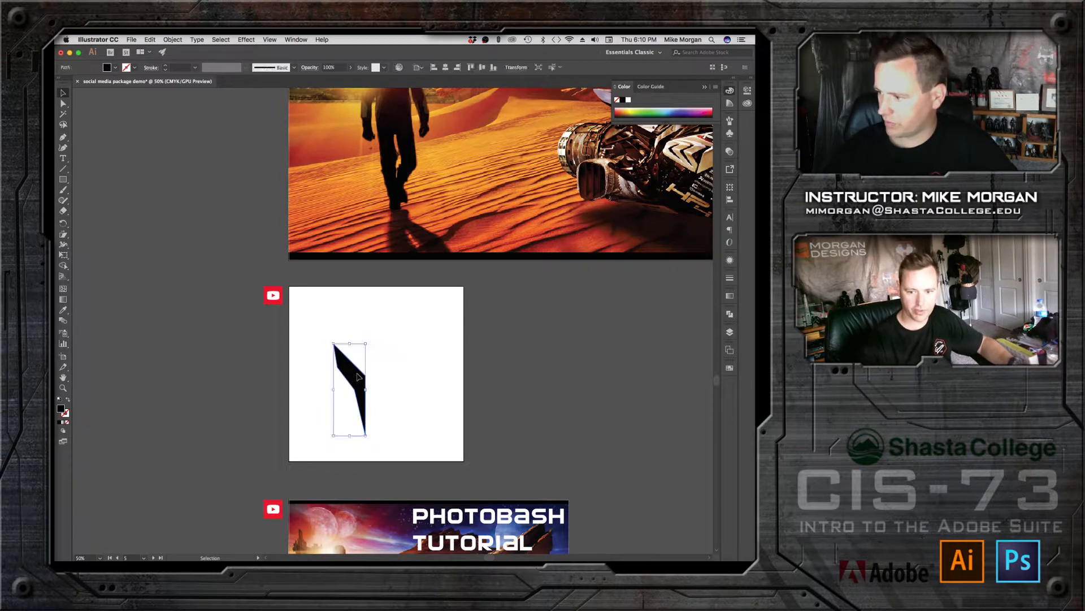
{"action": "left_click_drag", "start_coordinate": [358, 384], "coordinate": [389, 371]}
{"action": "key", "text": "Return"}
{"action": "left_click", "coordinate": [439, 380]}
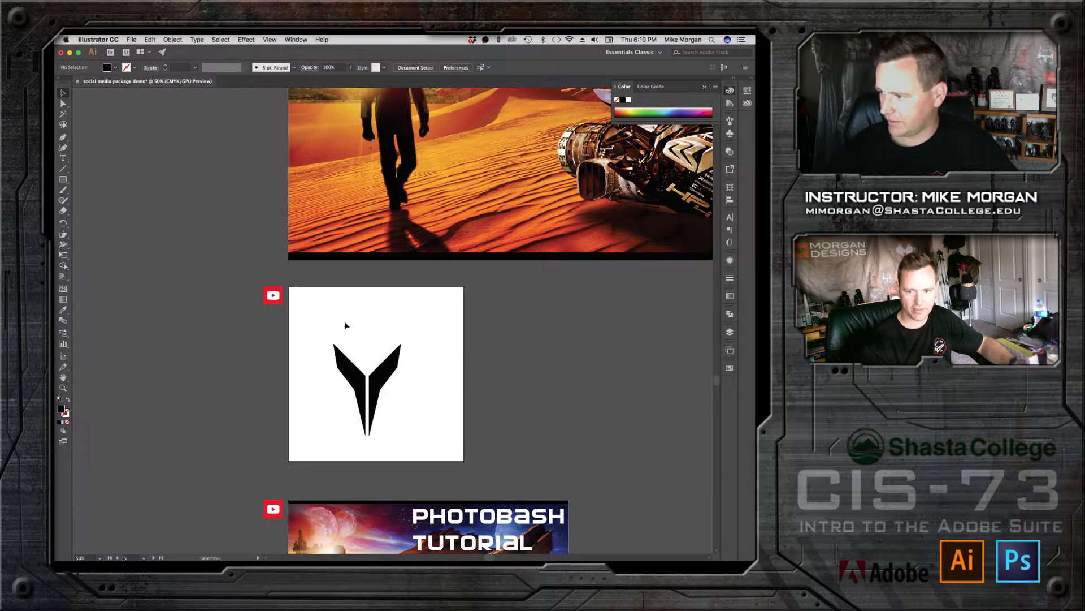
Step: Scale both halves of the Y emblem up together and position them centered in the lower part of the square artboard
{"action": "left_click_drag", "start_coordinate": [327, 315], "coordinate": [428, 394]}
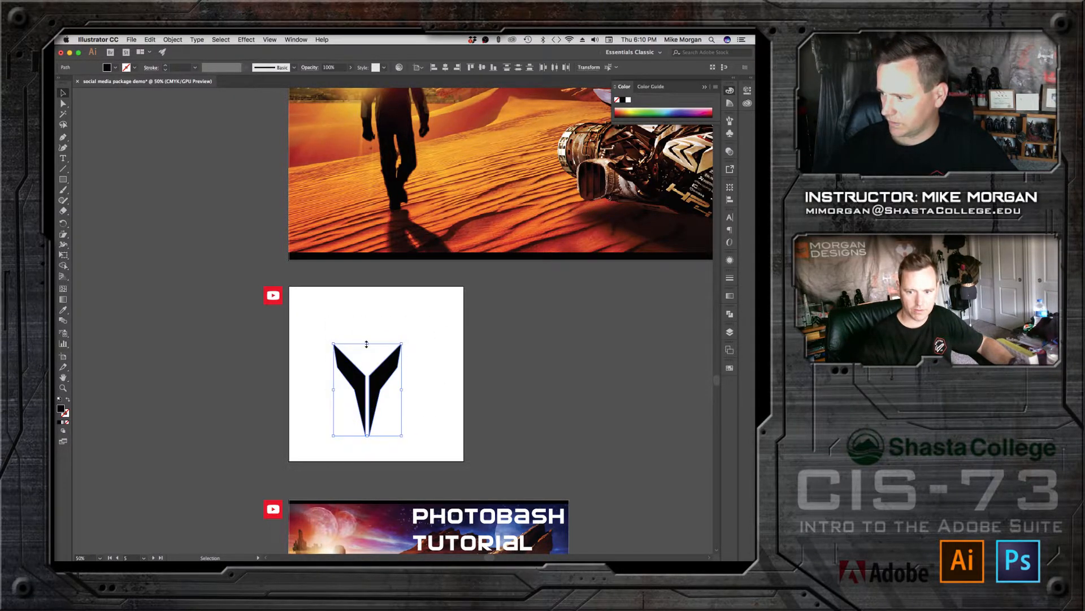
{"action": "left_click_drag", "start_coordinate": [366, 343], "coordinate": [443, 324]}
{"action": "left_click_drag", "start_coordinate": [412, 364], "coordinate": [397, 382]}
{"action": "left_click", "coordinate": [225, 206]}
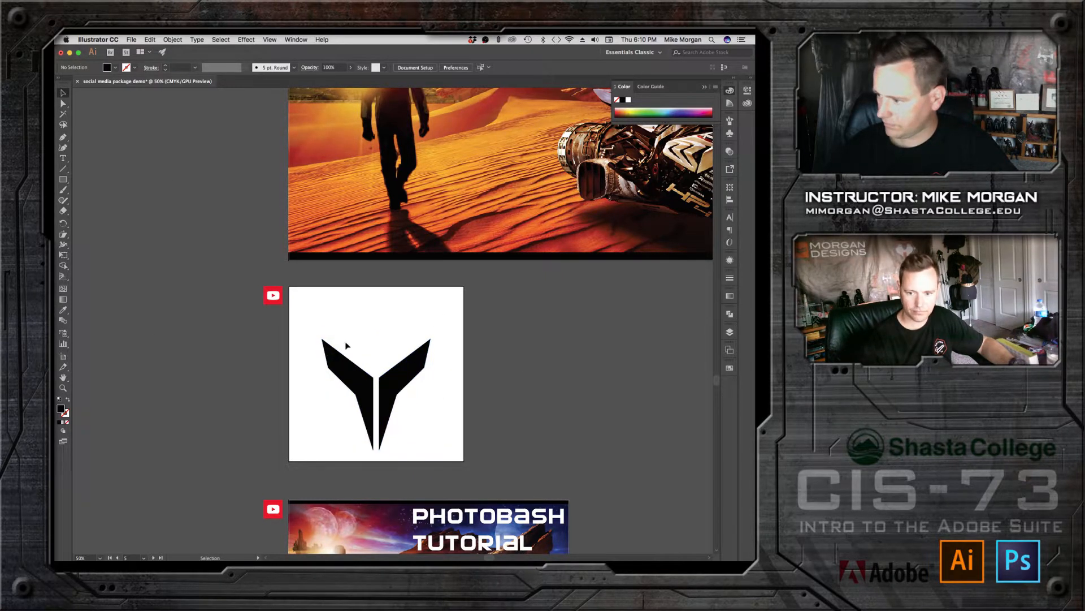
{"action": "left_click_drag", "start_coordinate": [345, 342], "coordinate": [406, 413]}
{"action": "left_click", "coordinate": [160, 300]}
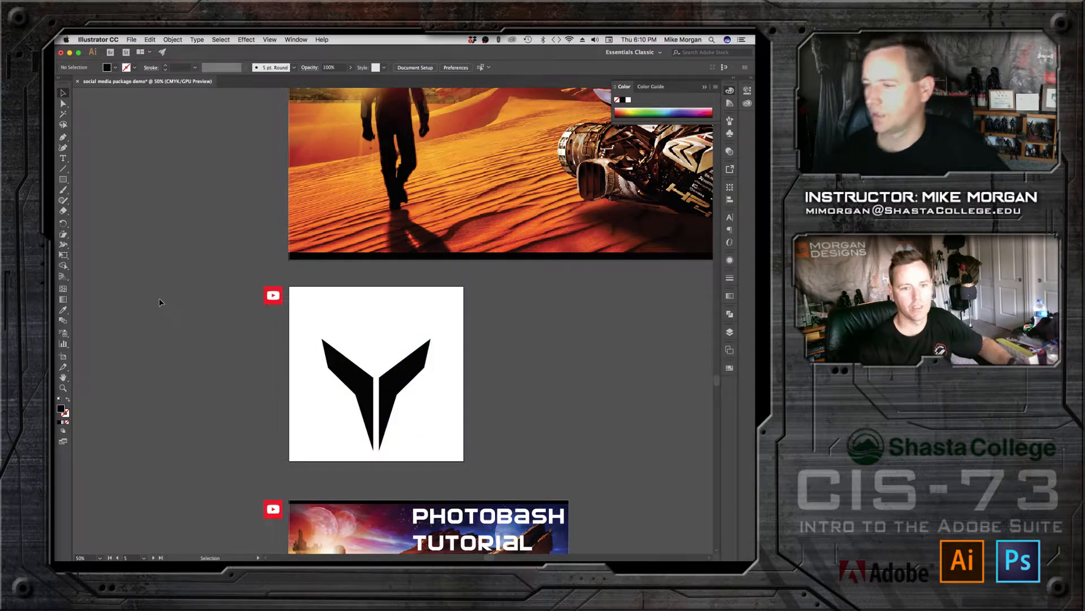
Step: Add the text "CIS" in SF Automaton above the Y emblem and enlarge it to about 108.5 pt
{"action": "left_click", "coordinate": [63, 158]}
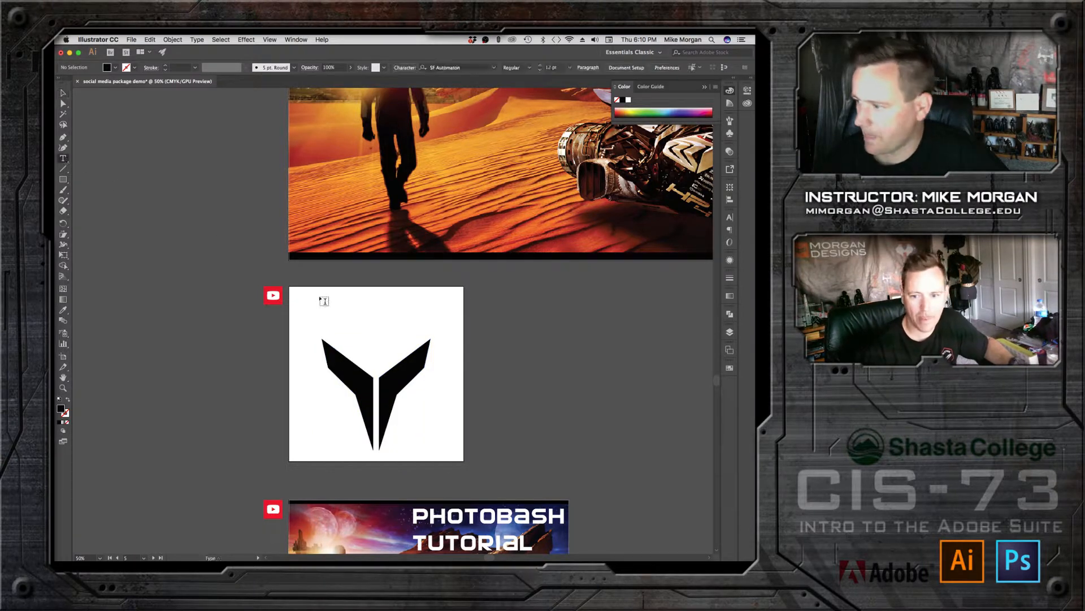
{"action": "left_click", "coordinate": [330, 321]}
{"action": "type", "text": "a"}
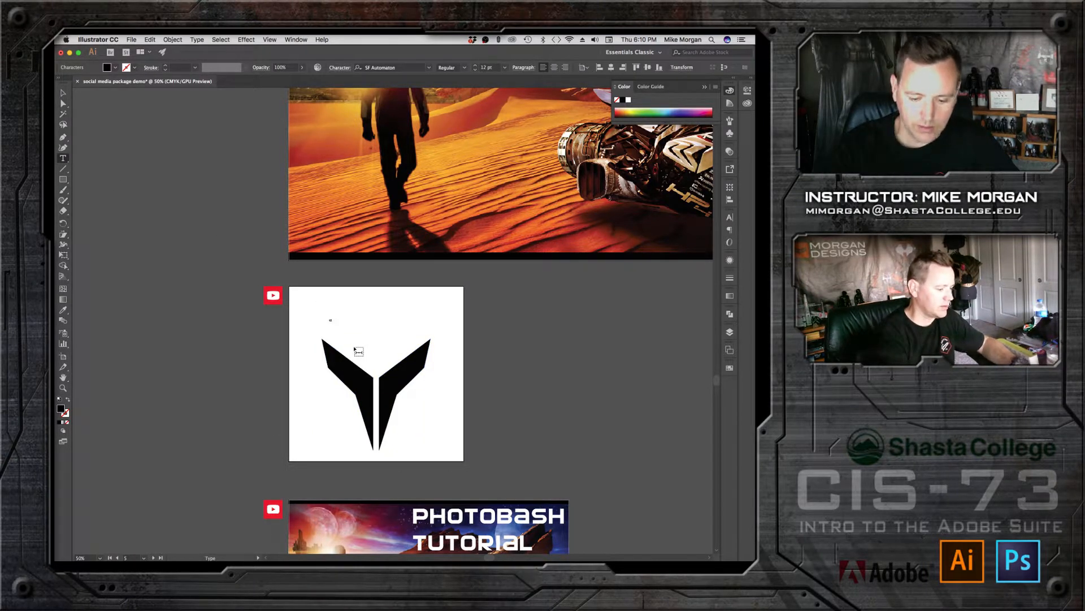
{"action": "type", "text": "is"}
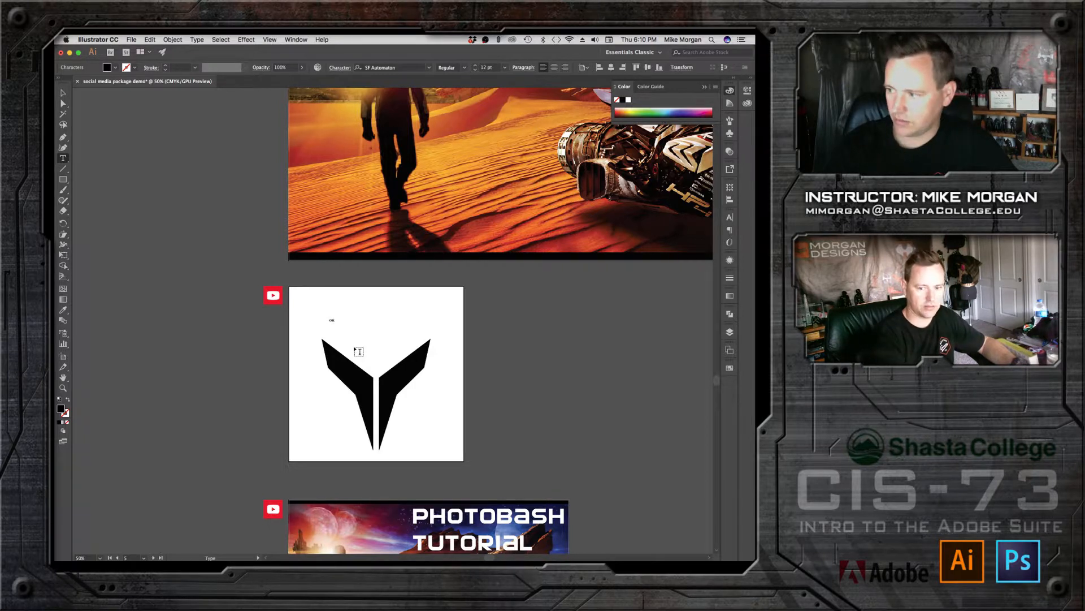
{"action": "left_click", "coordinate": [63, 93]}
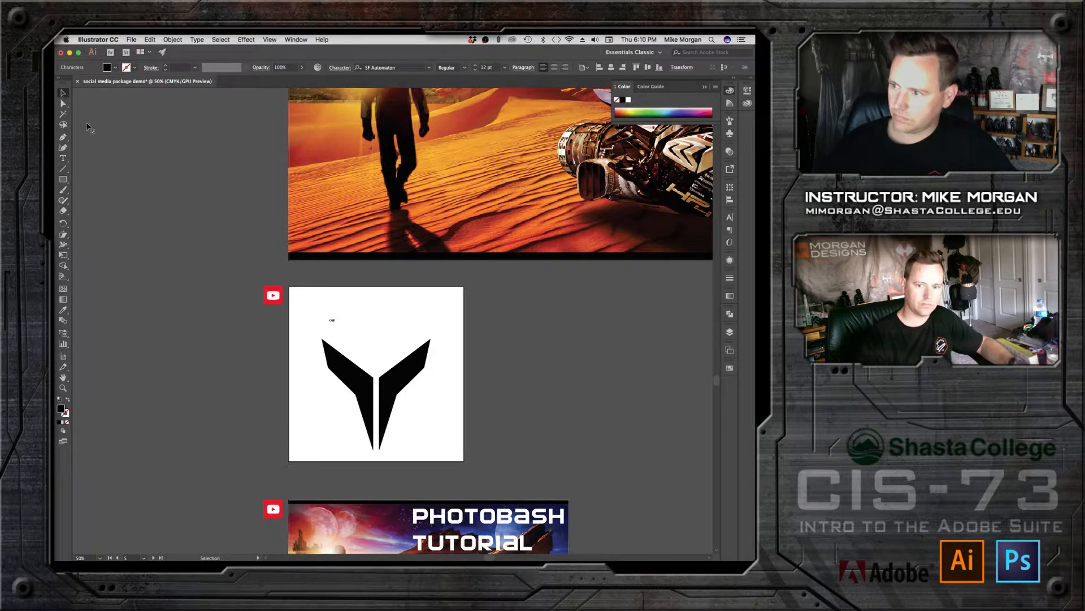
{"action": "left_click_drag", "start_coordinate": [337, 316], "coordinate": [459, 263]}
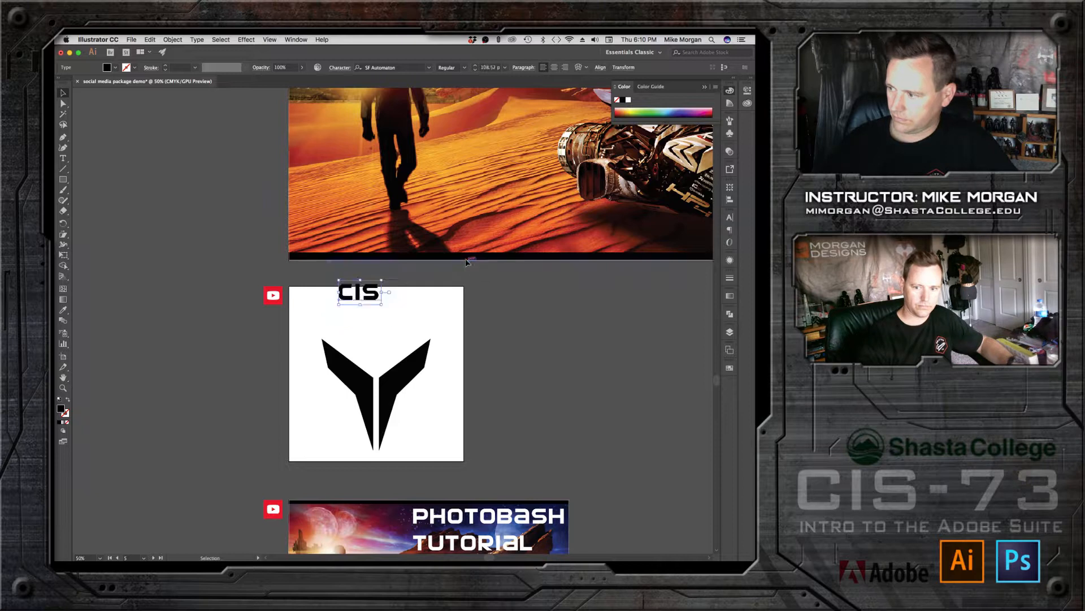
Step: Position the CIS text above the emblem, place a copy directly below it, and change the copy to "73"
{"action": "left_click_drag", "start_coordinate": [371, 294], "coordinate": [394, 367]}
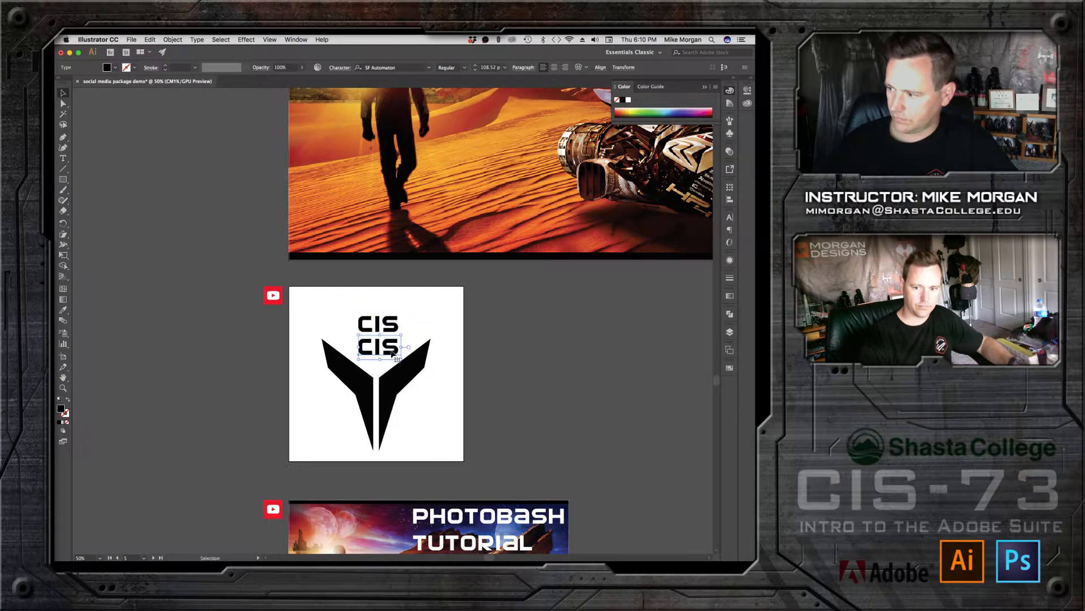
{"action": "key", "text": "t"}
{"action": "double_click", "coordinate": [365, 349]}
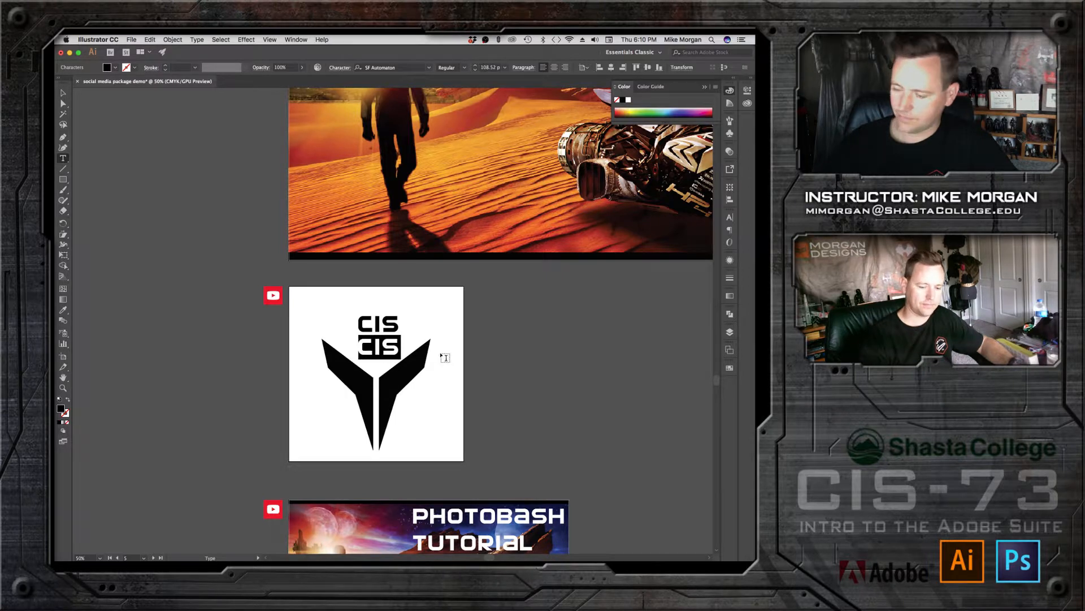
{"action": "type", "text": "73"}
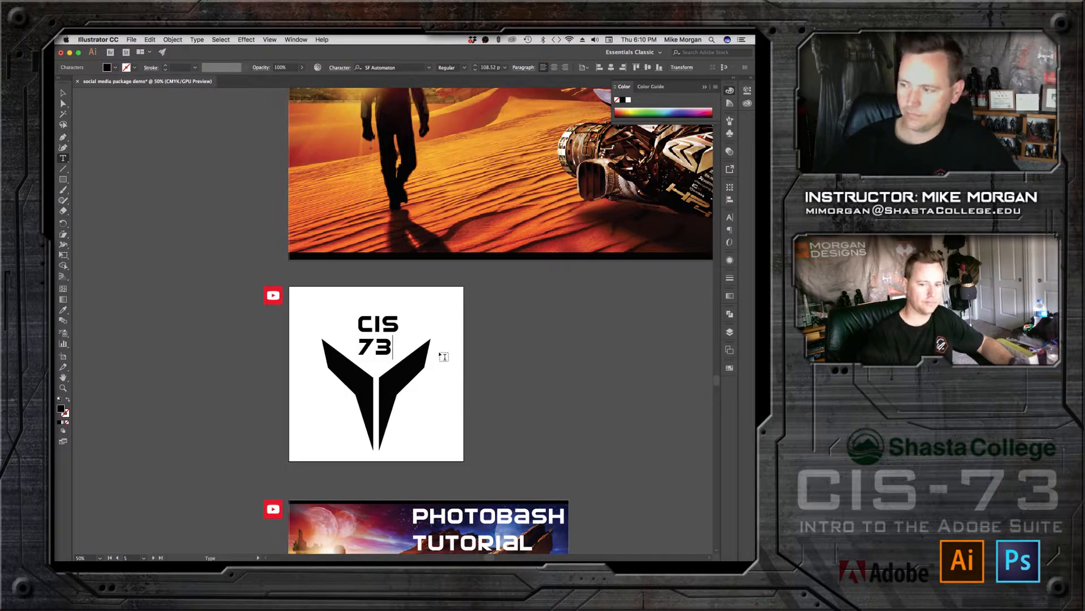
{"action": "left_click", "coordinate": [62, 93]}
{"action": "left_click", "coordinate": [111, 166]}
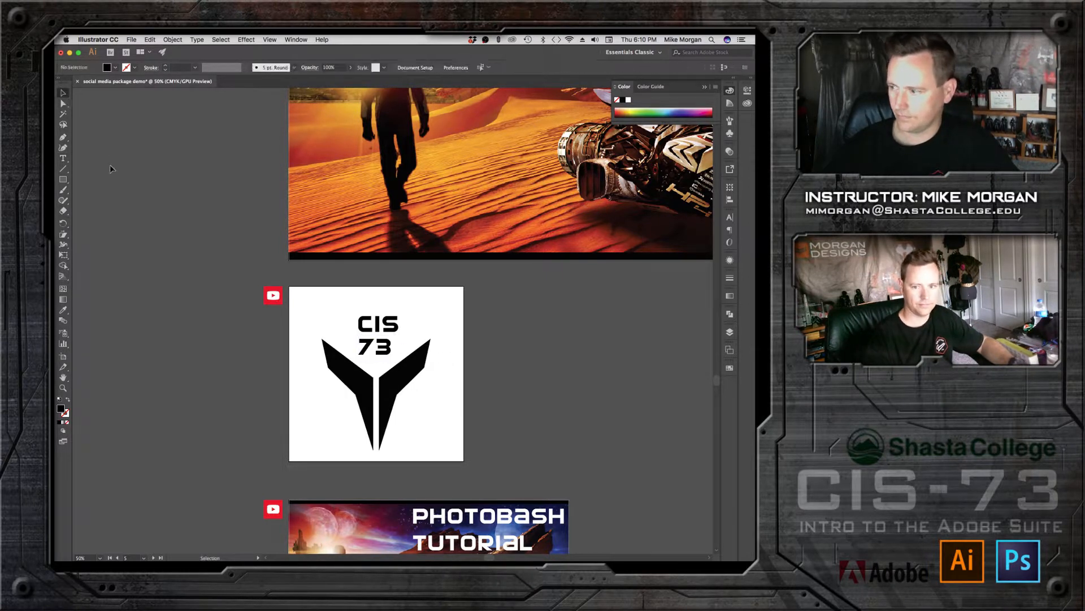
Step: Enlarge the CIS line so it is wider than the 73 and sits centered above it
{"action": "left_click", "coordinate": [378, 328]}
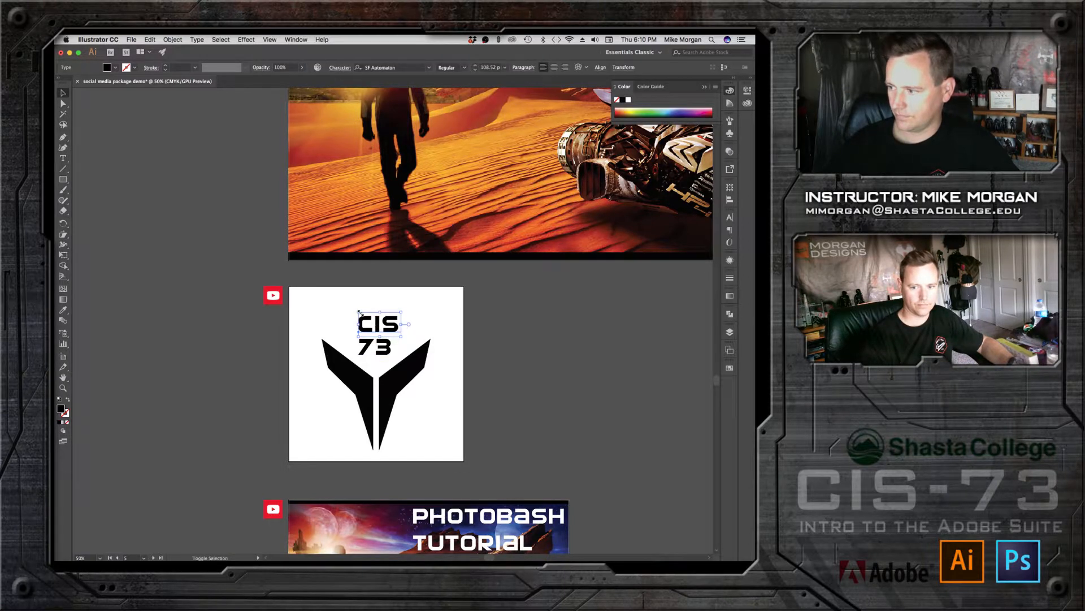
{"action": "left_click_drag", "start_coordinate": [358, 311], "coordinate": [403, 327]}
{"action": "left_click", "coordinate": [466, 333]}
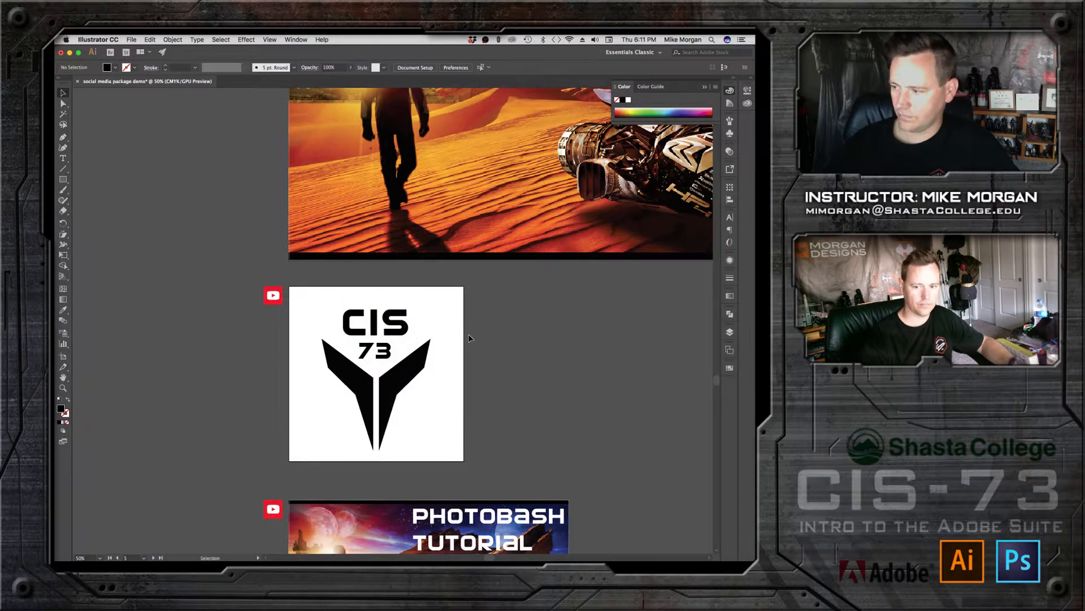
Step: Convert the CIS and 73 text lines to outlines
{"action": "left_click", "coordinate": [390, 349]}
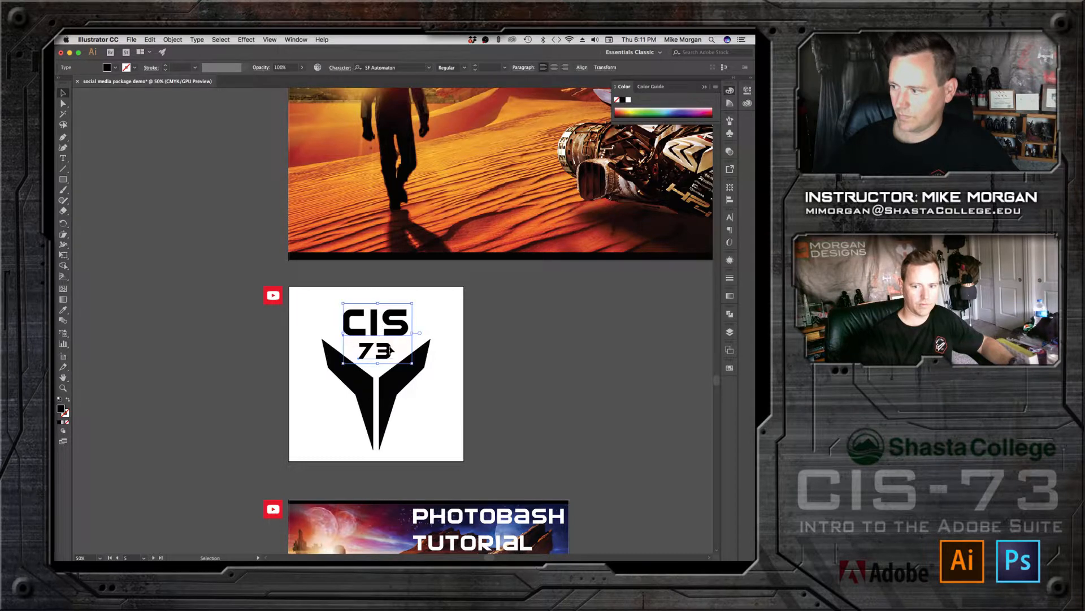
{"action": "right_click", "coordinate": [382, 317]}
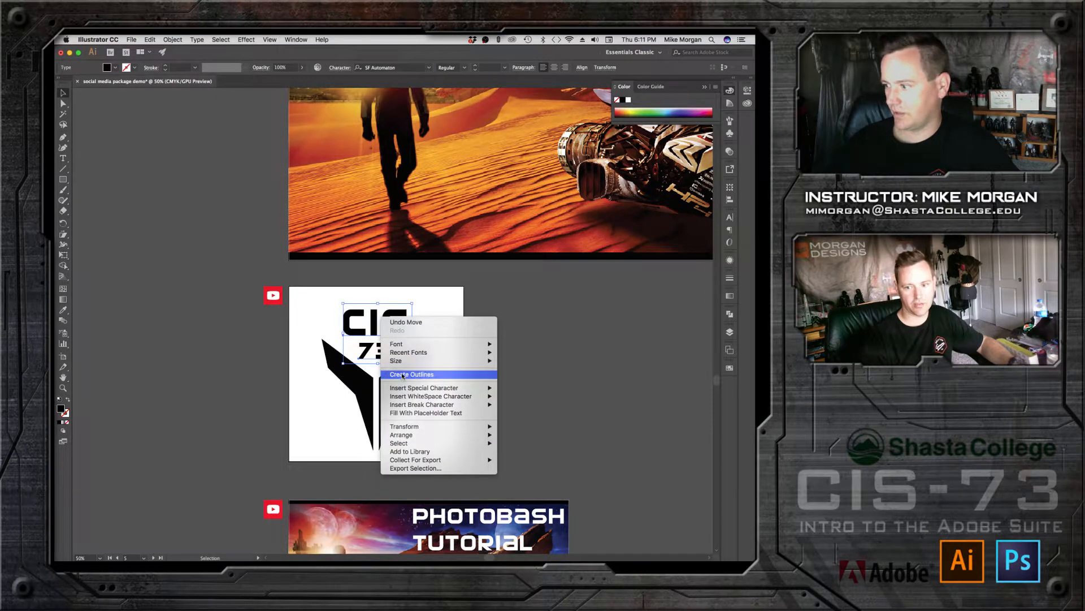
{"action": "left_click", "coordinate": [403, 374]}
{"action": "left_click", "coordinate": [385, 305]}
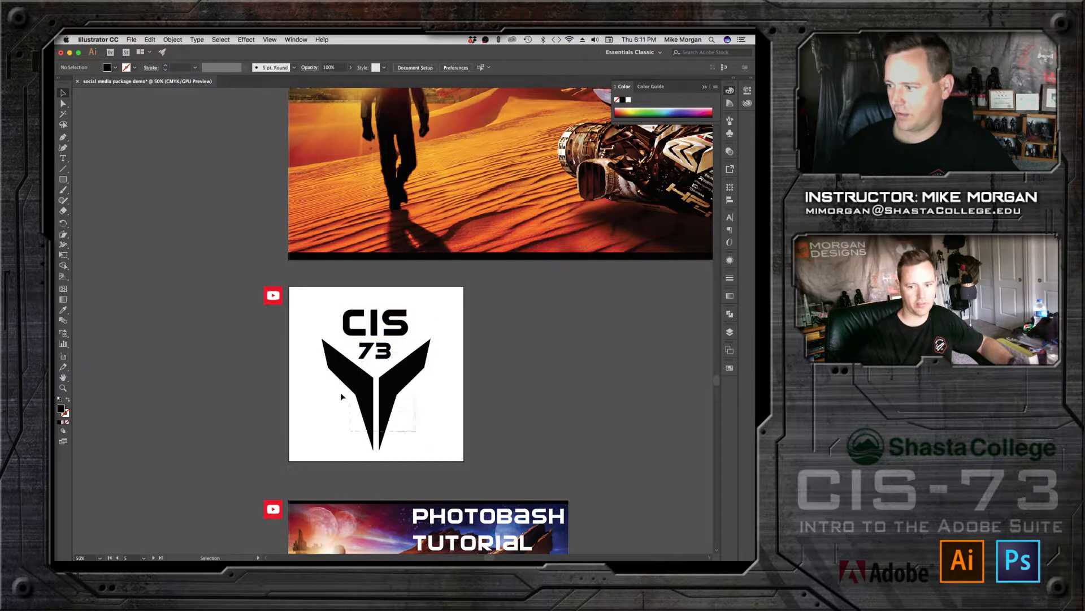
Step: Group the two black halves of the Y emblem
{"action": "left_click", "coordinate": [364, 390]}
{"action": "right_click", "coordinate": [362, 391]}
{"action": "left_click", "coordinate": [378, 445]}
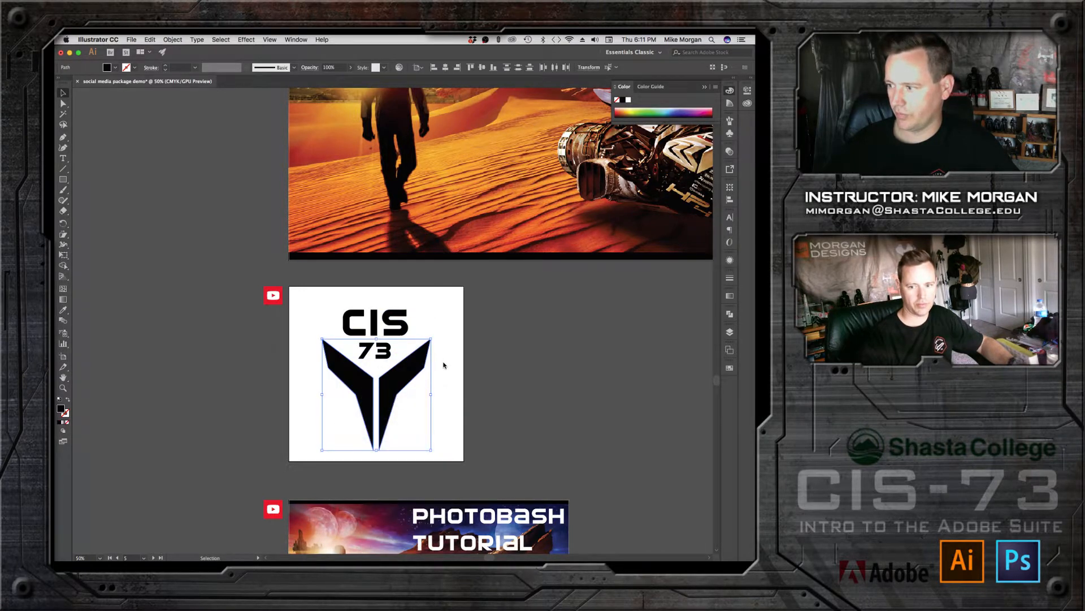
{"action": "left_click", "coordinate": [444, 365]}
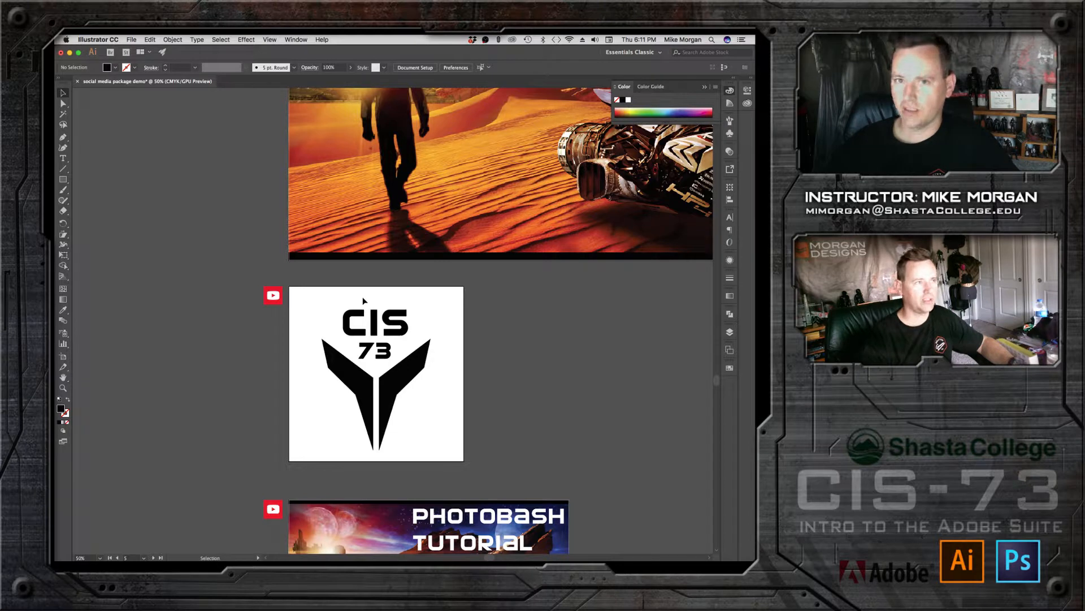
{"action": "left_click", "coordinate": [371, 432]}
{"action": "right_click", "coordinate": [386, 396]}
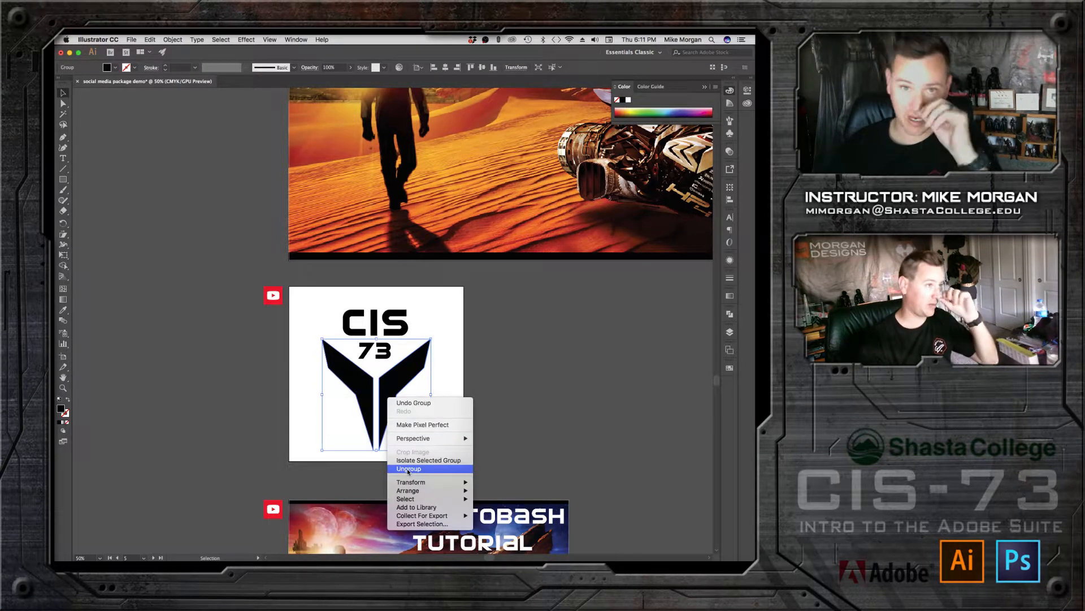
{"action": "left_click", "coordinate": [450, 341]}
{"action": "left_click", "coordinate": [375, 305]}
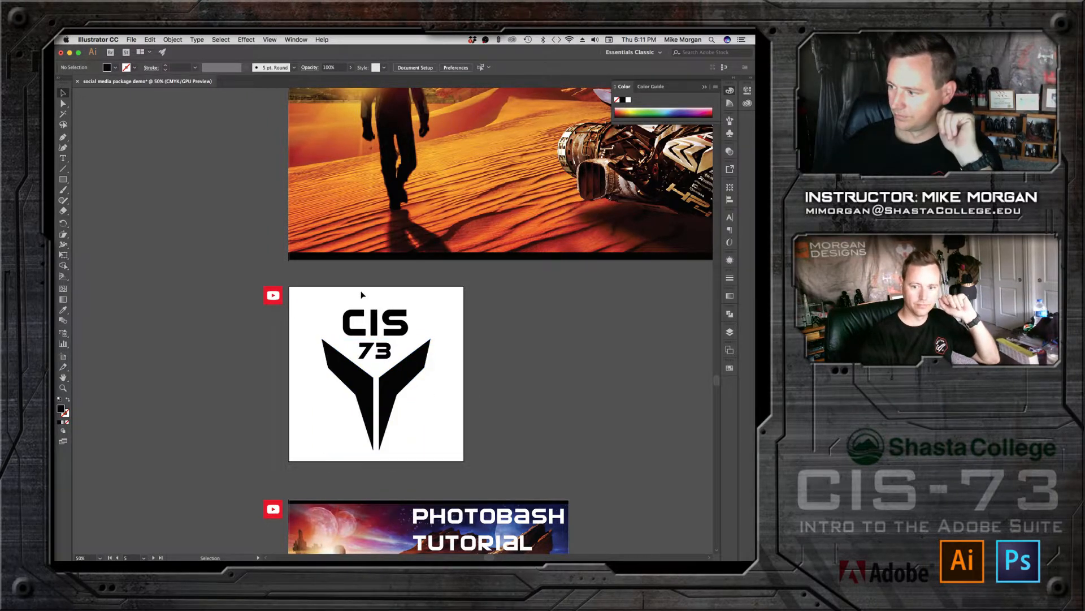
Step: Select the outlined CIS 73 lettering together with the Y emblem group and set the alignment reference to Align to Selection
{"action": "left_click", "coordinate": [405, 324]}
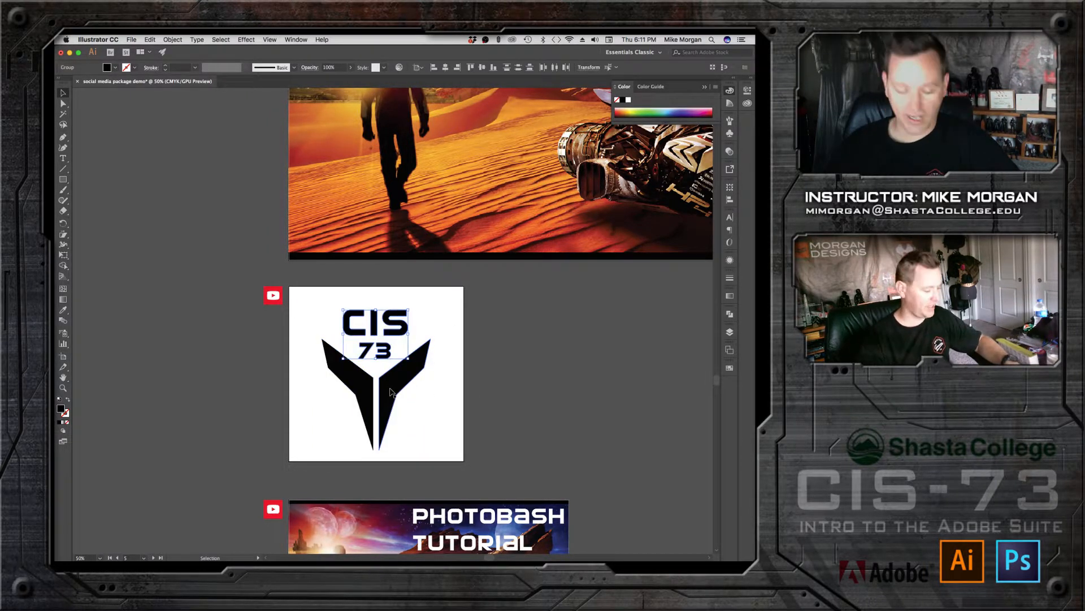
{"action": "left_click", "coordinate": [389, 389], "text": "shift"}
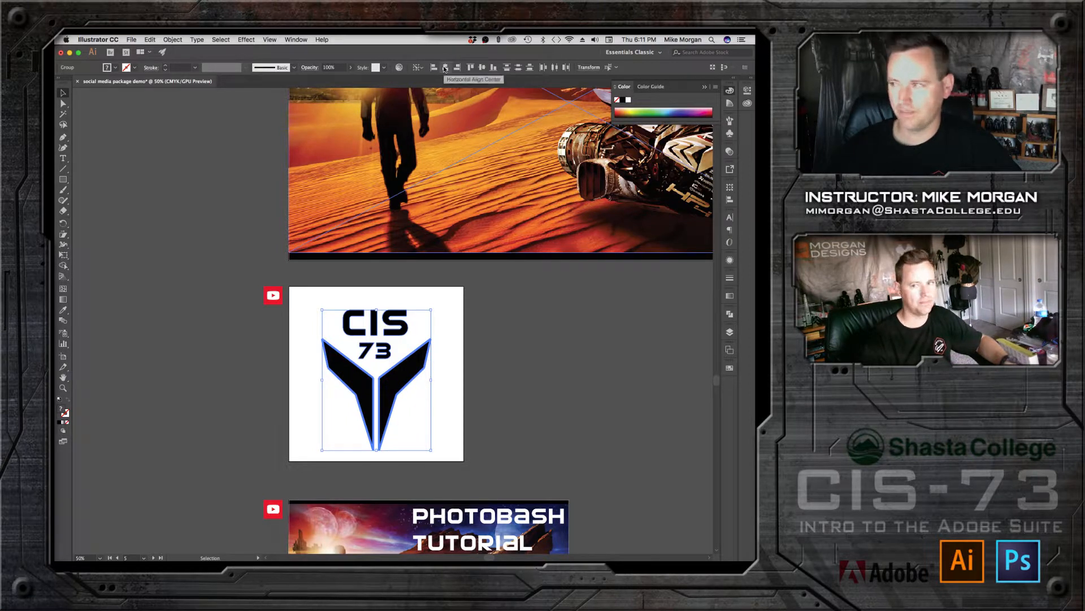
{"action": "left_click", "coordinate": [417, 67]}
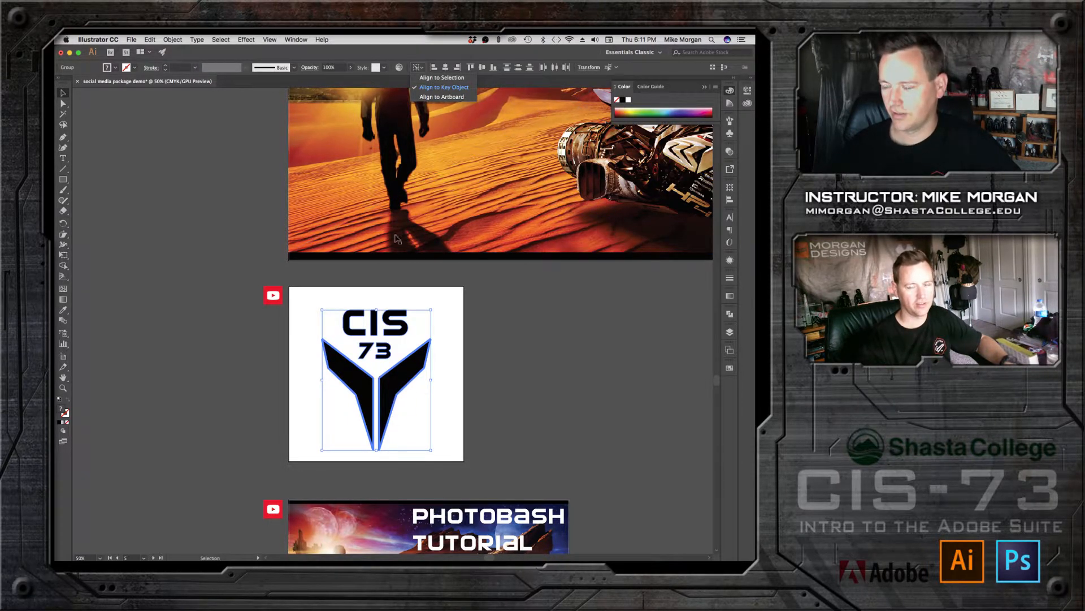
{"action": "left_click", "coordinate": [442, 77]}
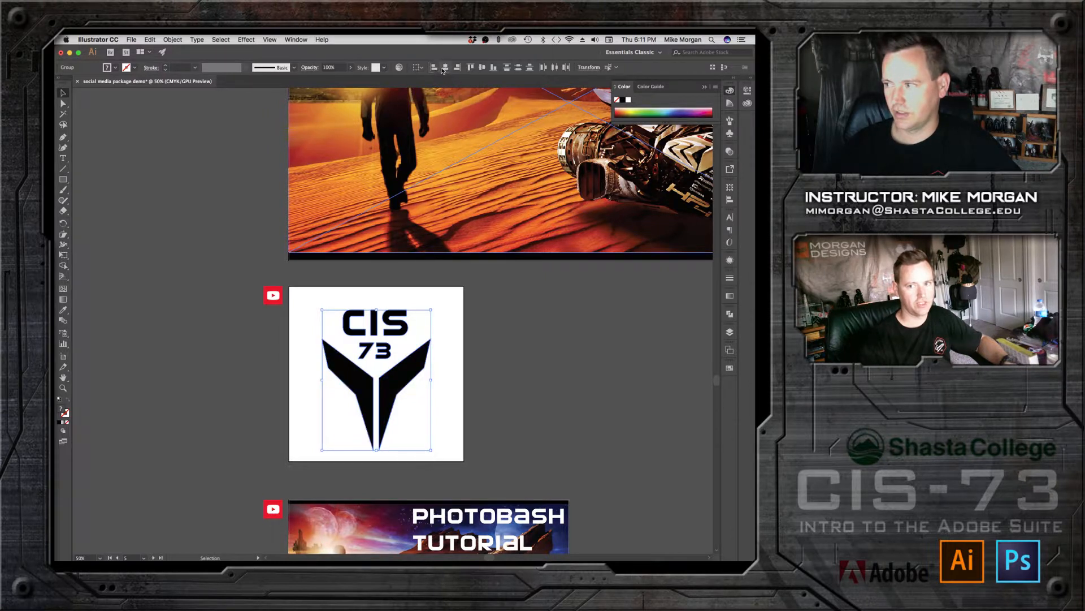
Step: Move the 73 text slightly lower so it sits closer between the two wing shapes
{"action": "left_click", "coordinate": [443, 374]}
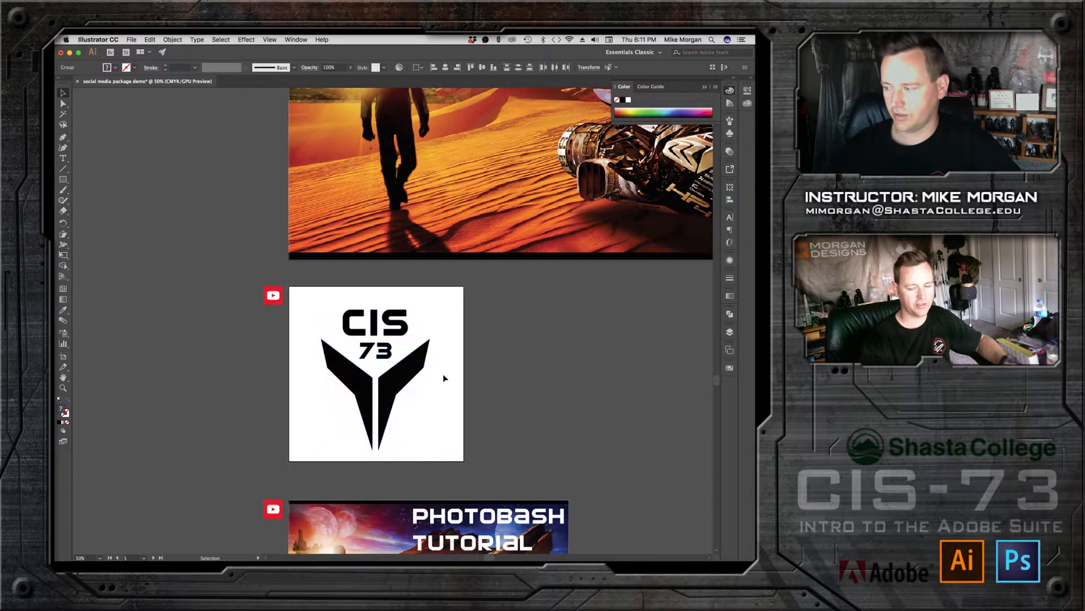
{"action": "left_click", "coordinate": [381, 355]}
{"action": "left_click_drag", "start_coordinate": [382, 363], "coordinate": [384, 364]}
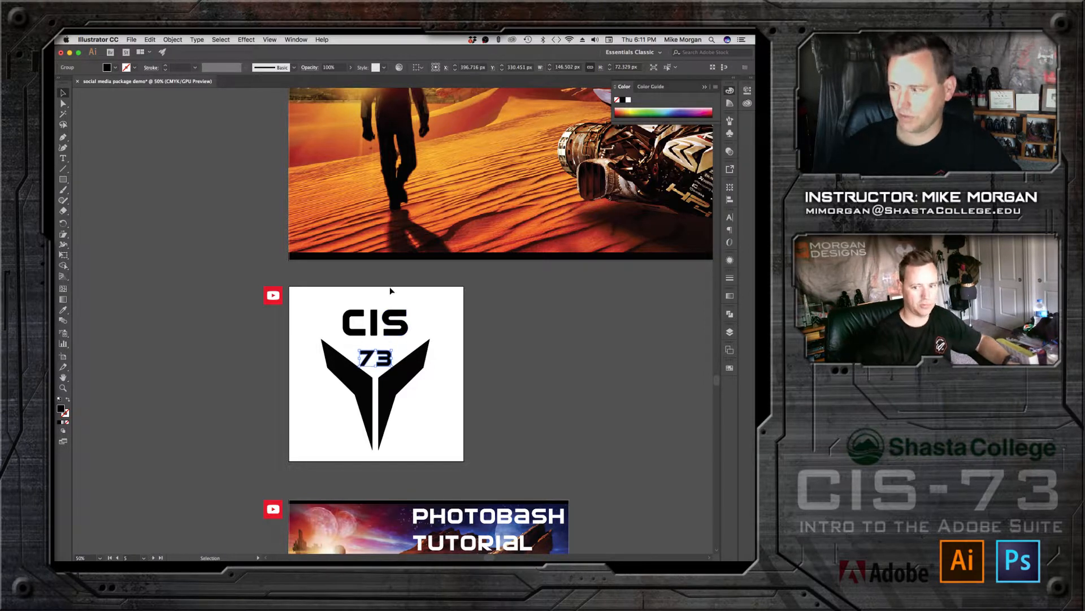
{"action": "key", "text": "Up"}
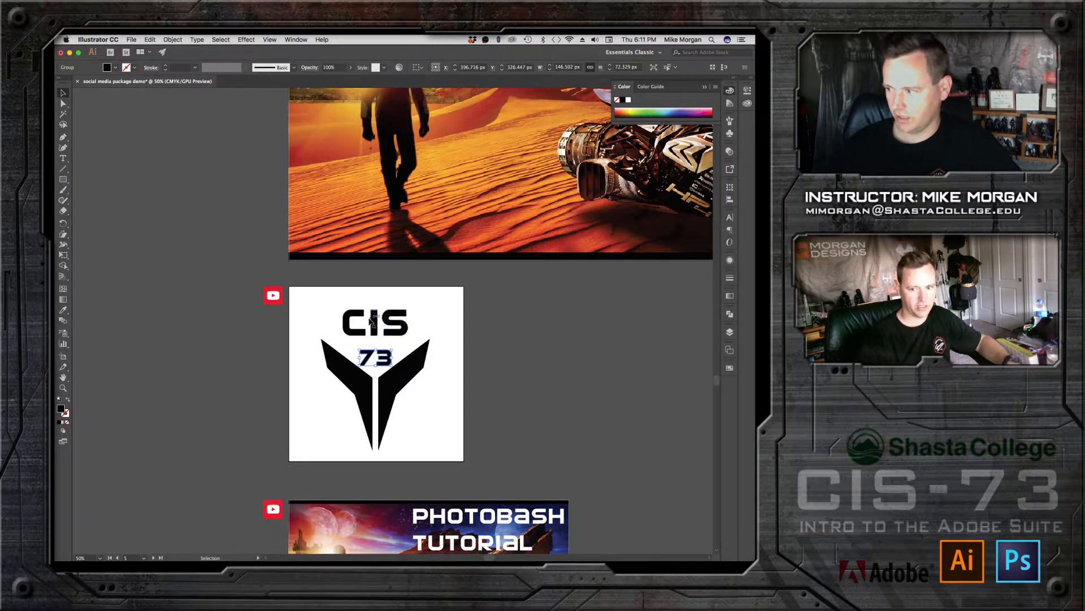
Step: Lower the CIS text closer to the 73 and stretch it wider on both sides
{"action": "left_click", "coordinate": [375, 320]}
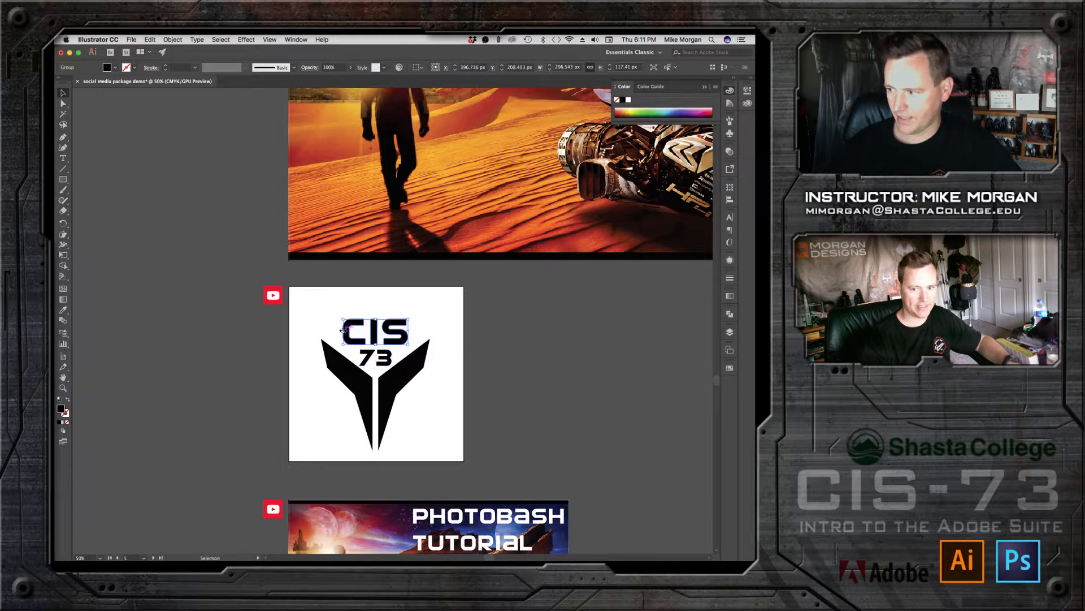
{"action": "left_click_drag", "start_coordinate": [342, 332], "coordinate": [334, 332]}
{"action": "left_click_drag", "start_coordinate": [408, 331], "coordinate": [417, 332]}
{"action": "left_click", "coordinate": [419, 275]}
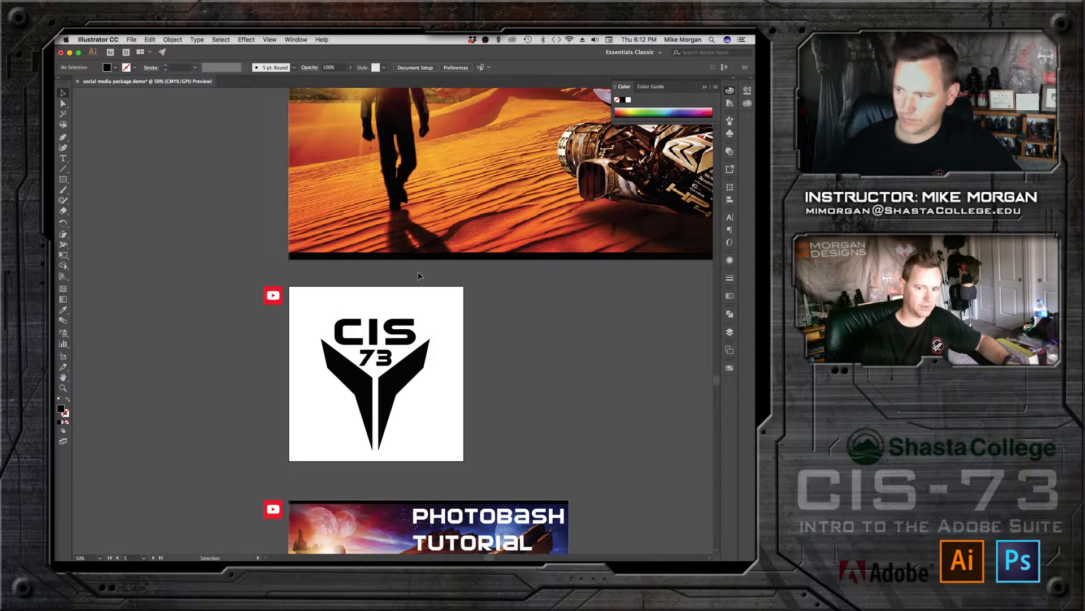
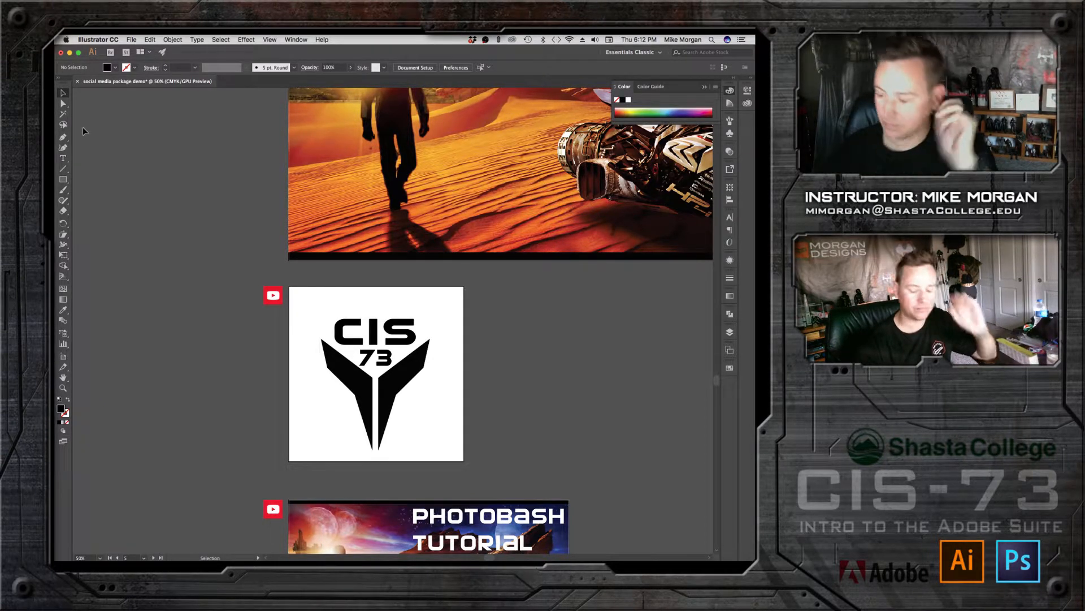
Step: Draw a closed black shape with the Pen tool, filling the artboard's lower-left corner and following the left wing's outline
{"action": "left_click", "coordinate": [63, 137]}
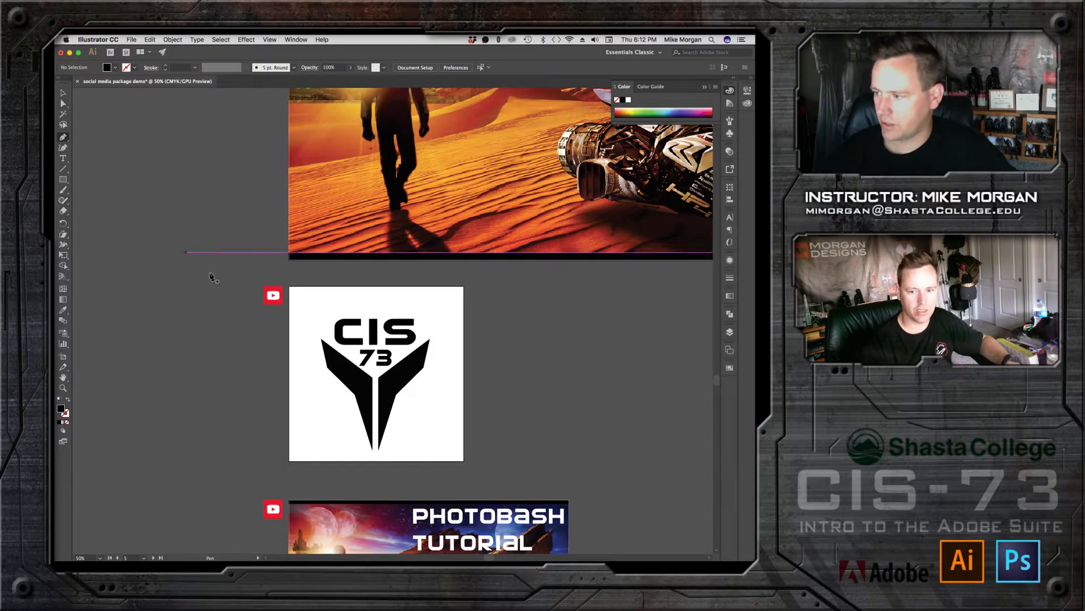
{"action": "left_click", "coordinate": [289, 358]}
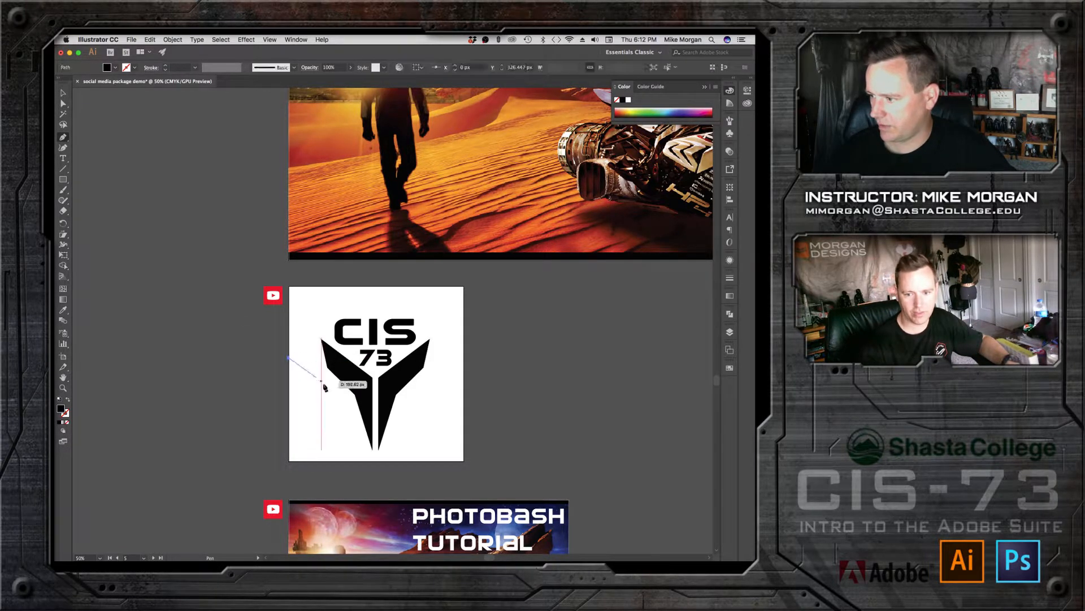
{"action": "left_click", "coordinate": [343, 399]}
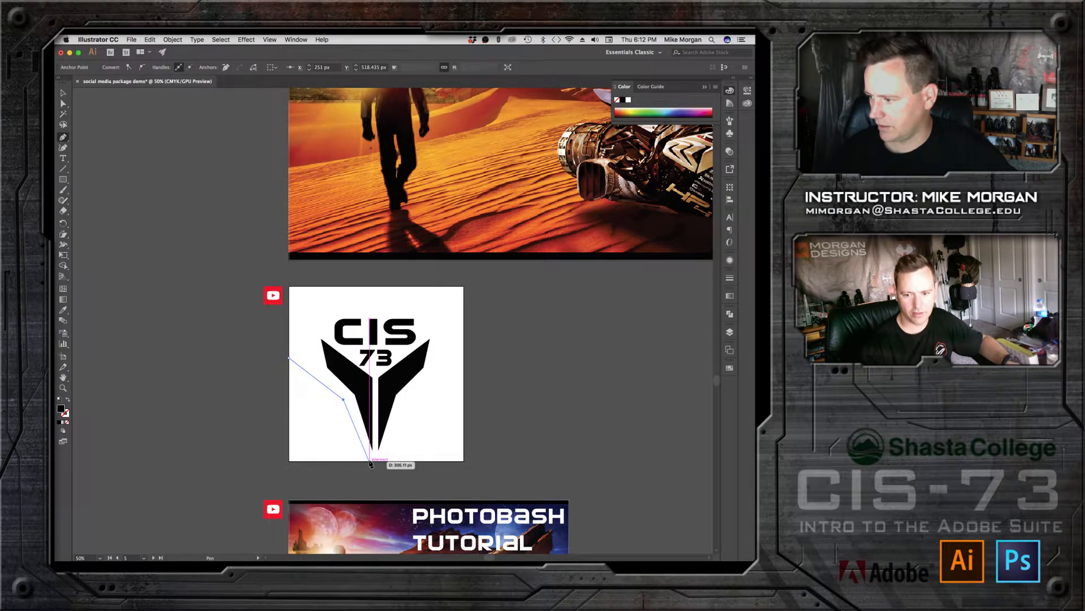
{"action": "left_click", "coordinate": [371, 462]}
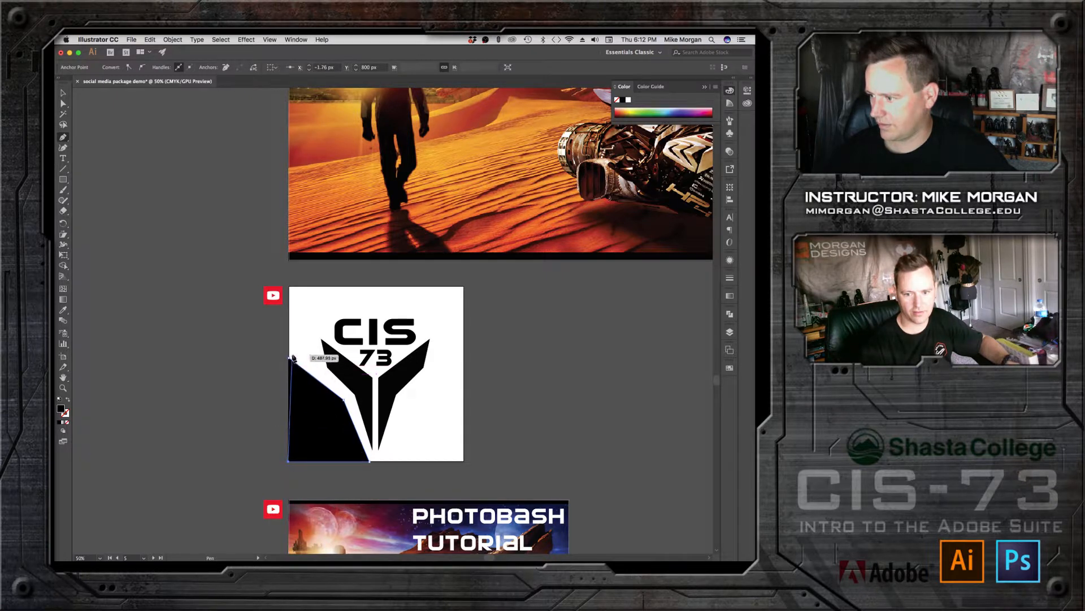
{"action": "left_click", "coordinate": [289, 461]}
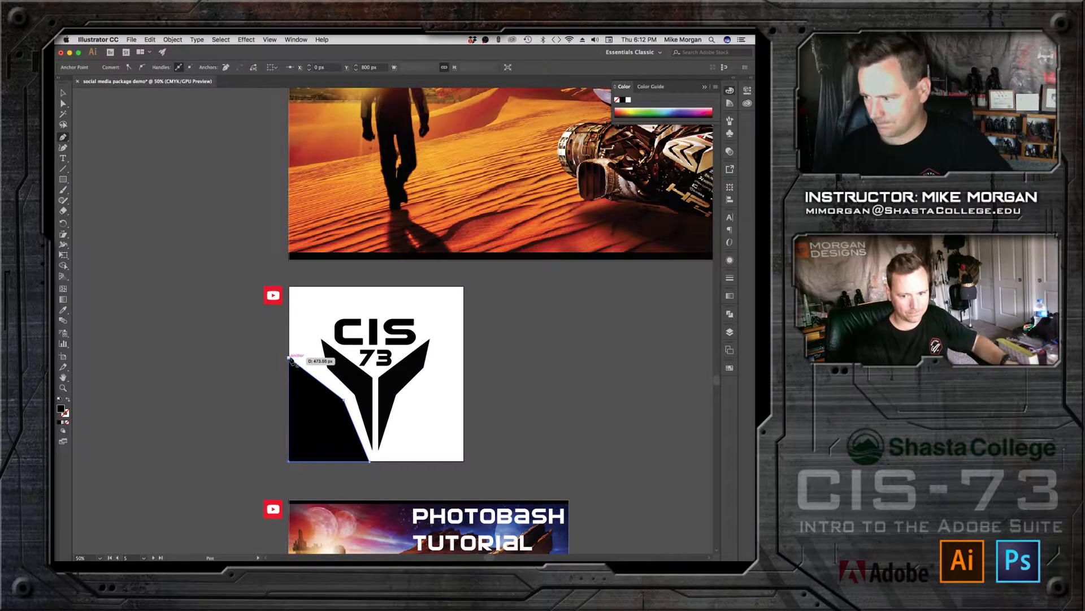
{"action": "left_click", "coordinate": [289, 357]}
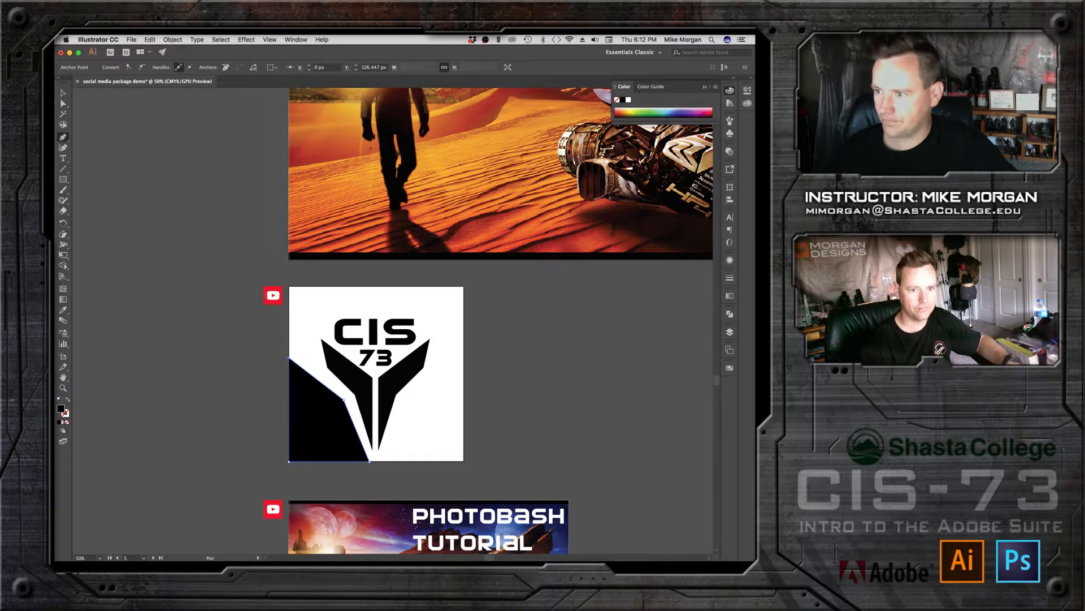
Step: Duplicate the black corner shape and reflect the copy into the artboard's lower-right corner
{"action": "left_click", "coordinate": [63, 93]}
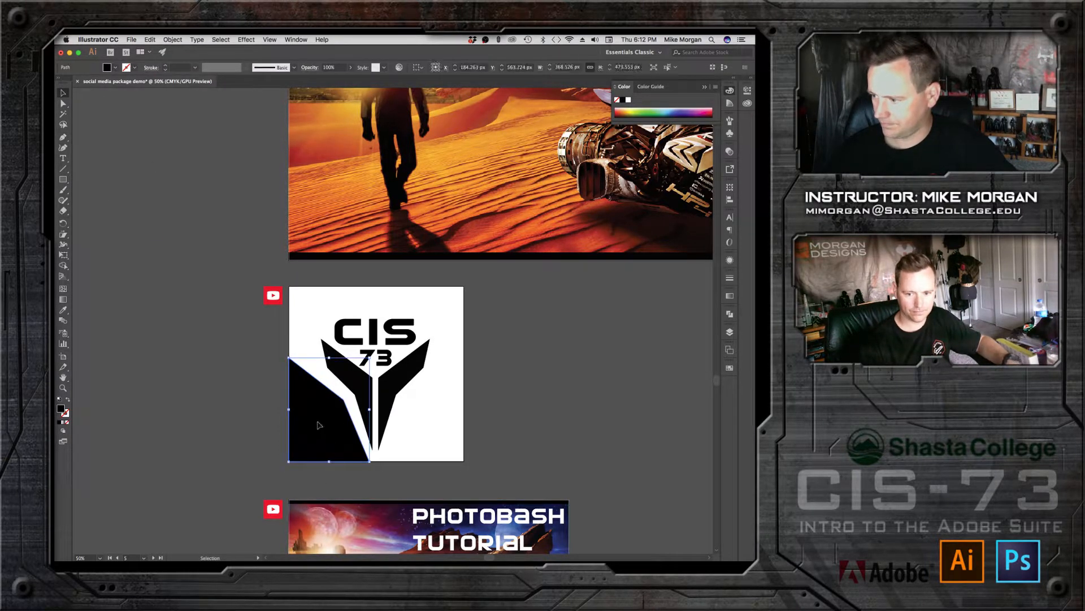
{"action": "left_click_drag", "start_coordinate": [318, 428], "coordinate": [420, 431]}
{"action": "key", "text": "o"}
{"action": "key", "text": "Return"}
{"action": "key", "text": "Return"}
{"action": "key", "text": "v"}
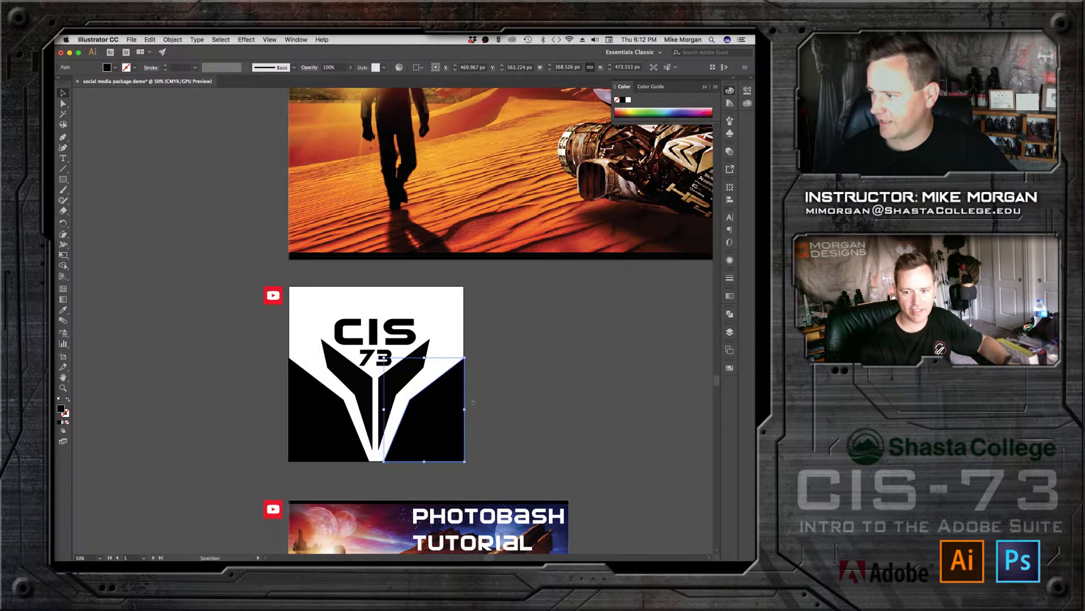
{"action": "left_click", "coordinate": [558, 375]}
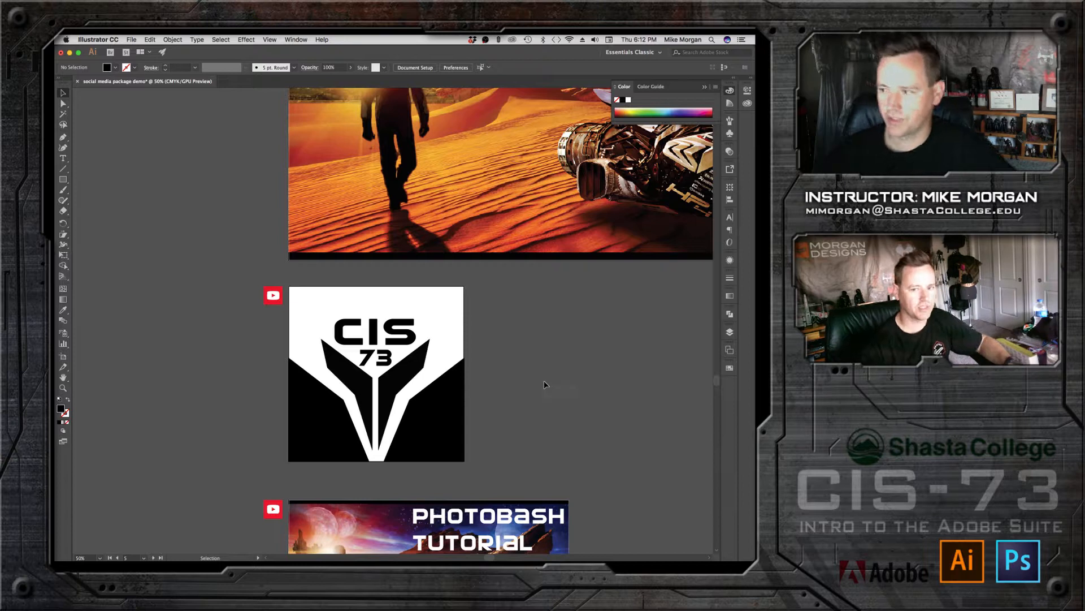
Step: Group the CIS 73 text, the wings and both black corner shapes
{"action": "left_click_drag", "start_coordinate": [448, 446], "coordinate": [490, 459]}
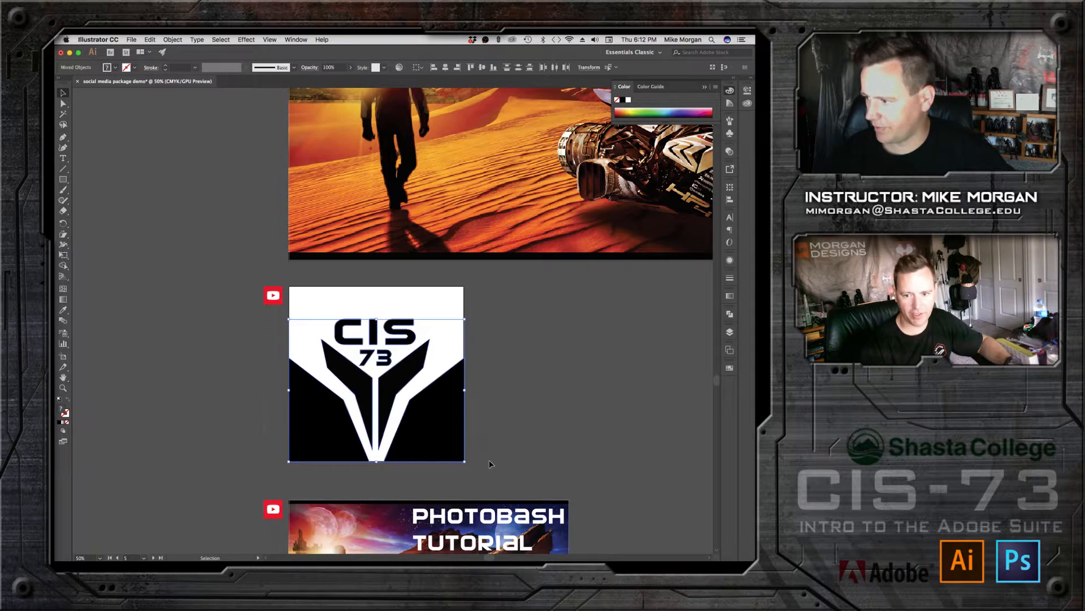
{"action": "right_click", "coordinate": [373, 334]}
{"action": "left_click", "coordinate": [430, 389]}
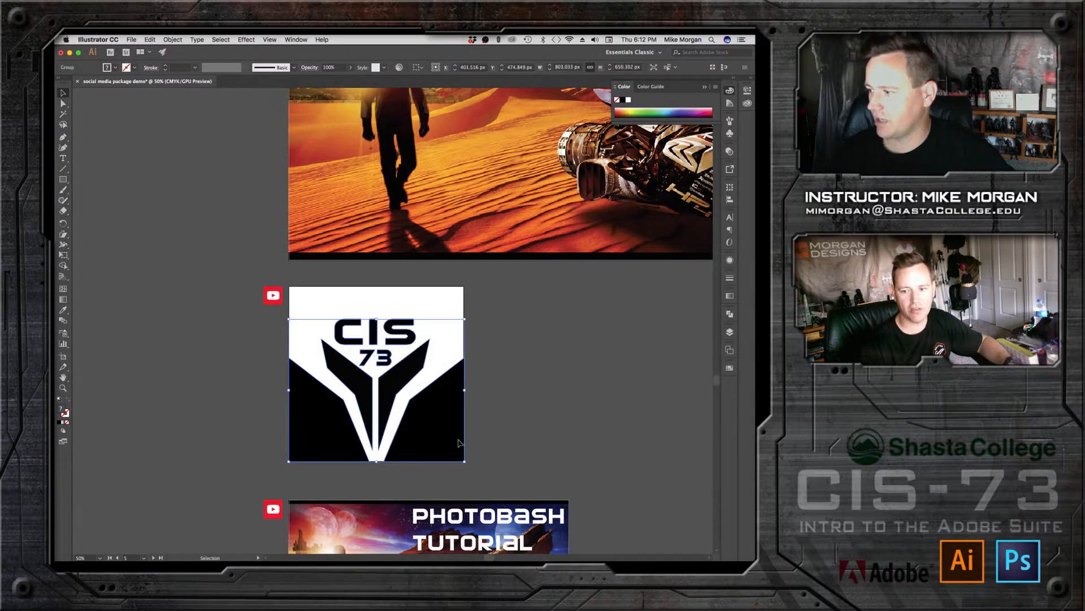
Step: Try moving the grouped logo off the right side of its artboard, and undo the move
{"action": "left_click_drag", "start_coordinate": [455, 429], "coordinate": [610, 409]}
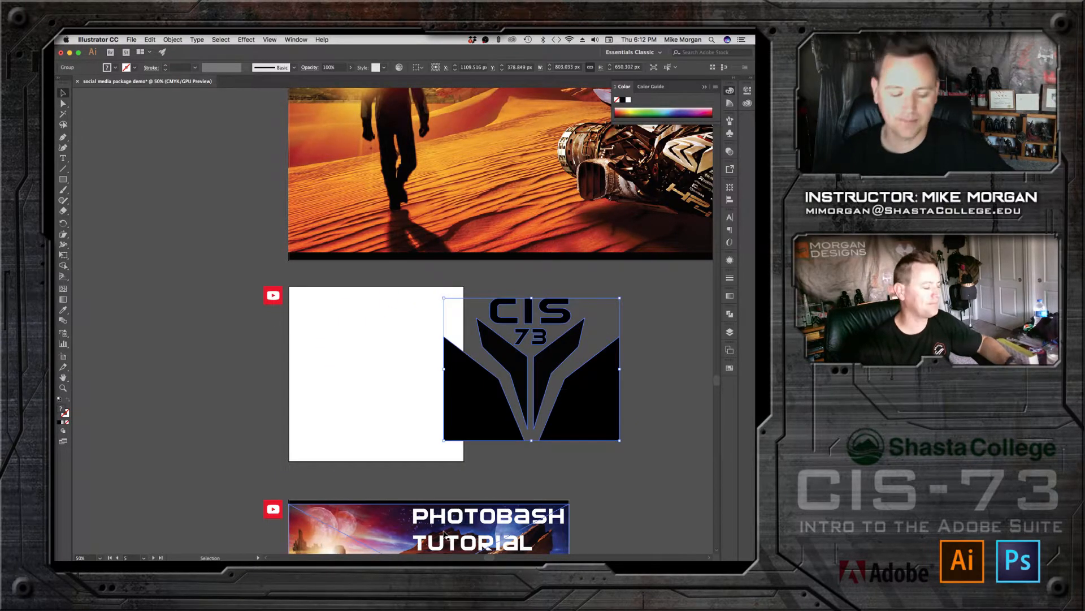
{"action": "key", "text": "super+z"}
{"action": "left_click", "coordinate": [574, 434]}
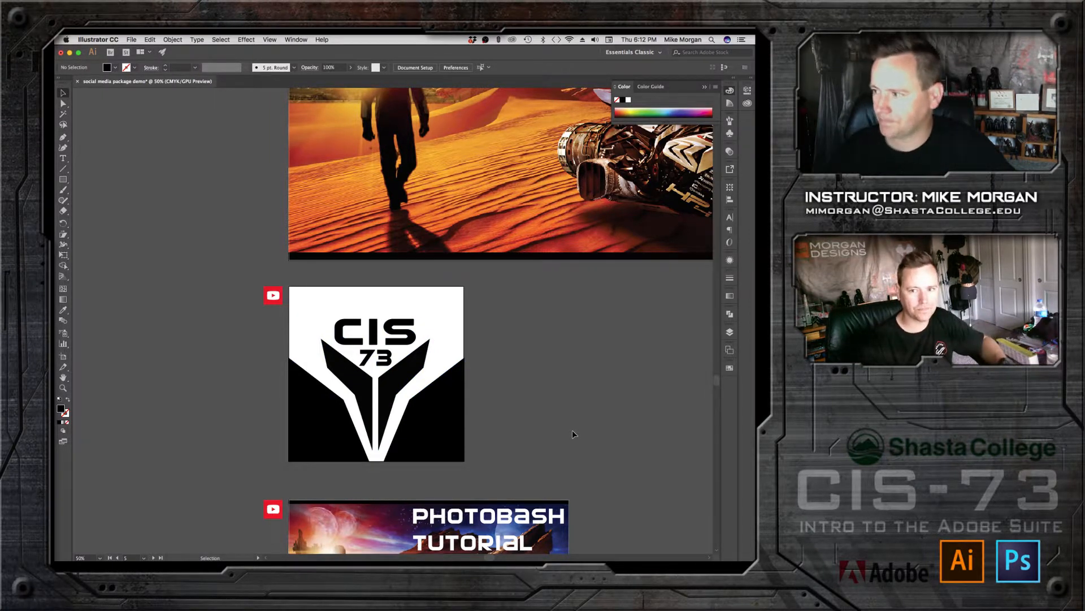
Step: Switch to Safari and search Google Images for "textures" in a new tab
{"action": "key", "text": "super+minus"}
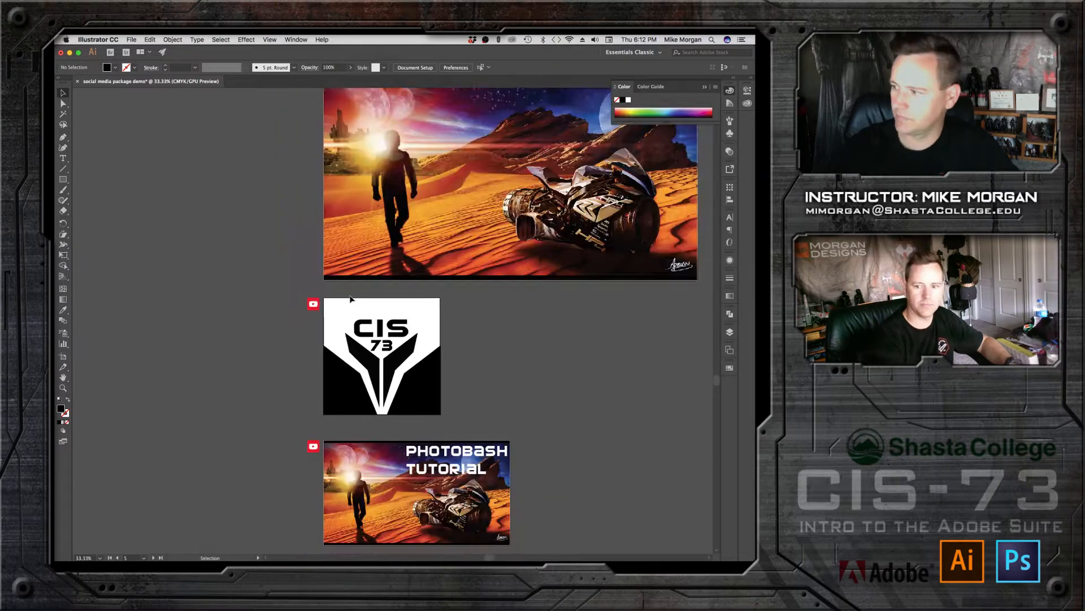
{"action": "left_click_drag", "start_coordinate": [500, 358], "coordinate": [420, 419]}
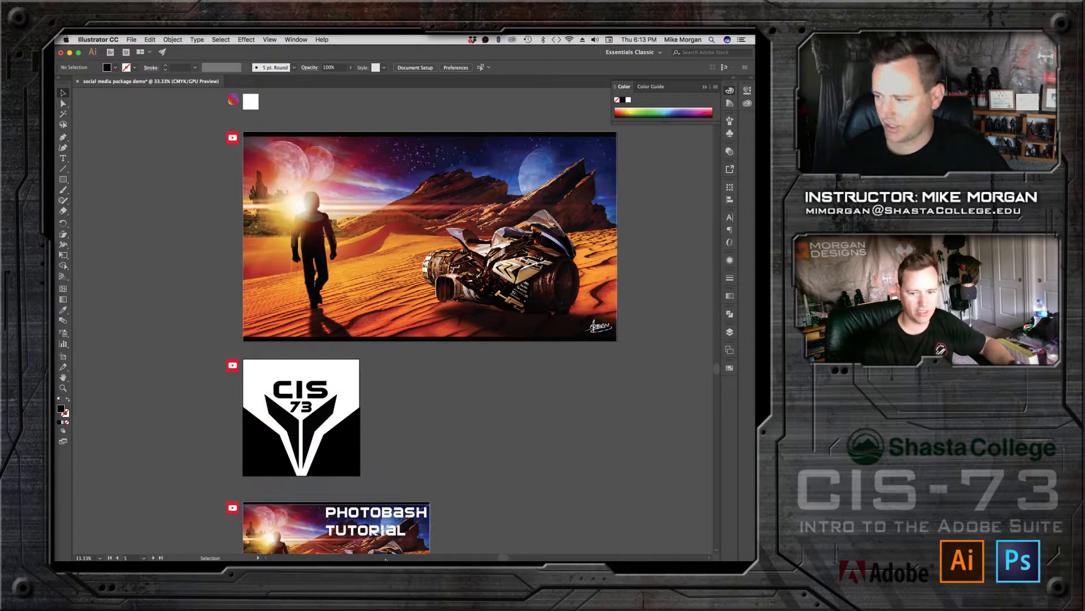
{"action": "mouse_move", "coordinate": [566, 551]}
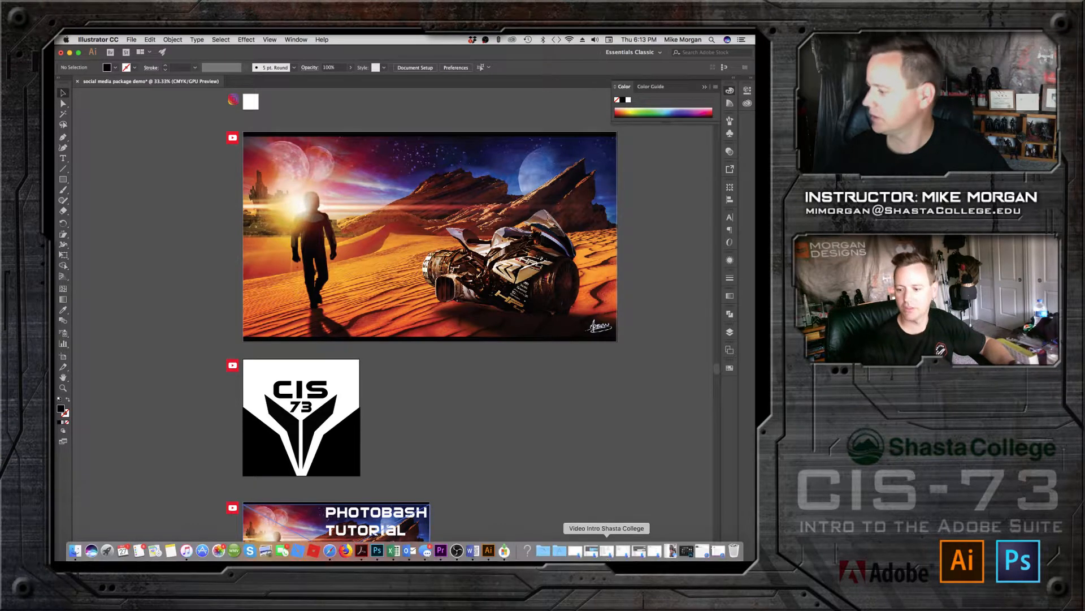
{"action": "left_click", "coordinate": [704, 551]}
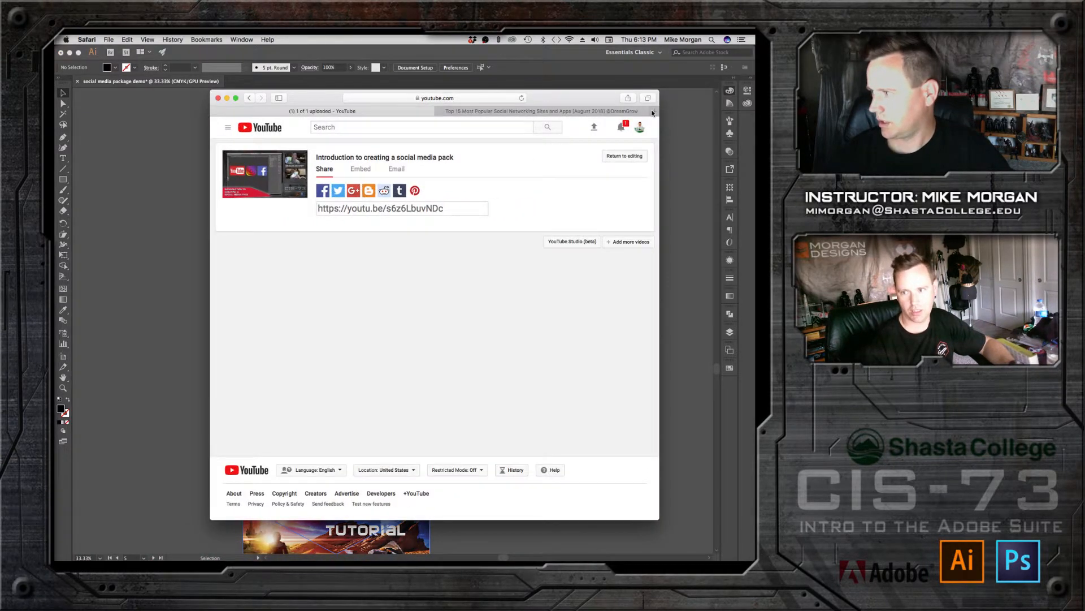
{"action": "left_click", "coordinate": [653, 112]}
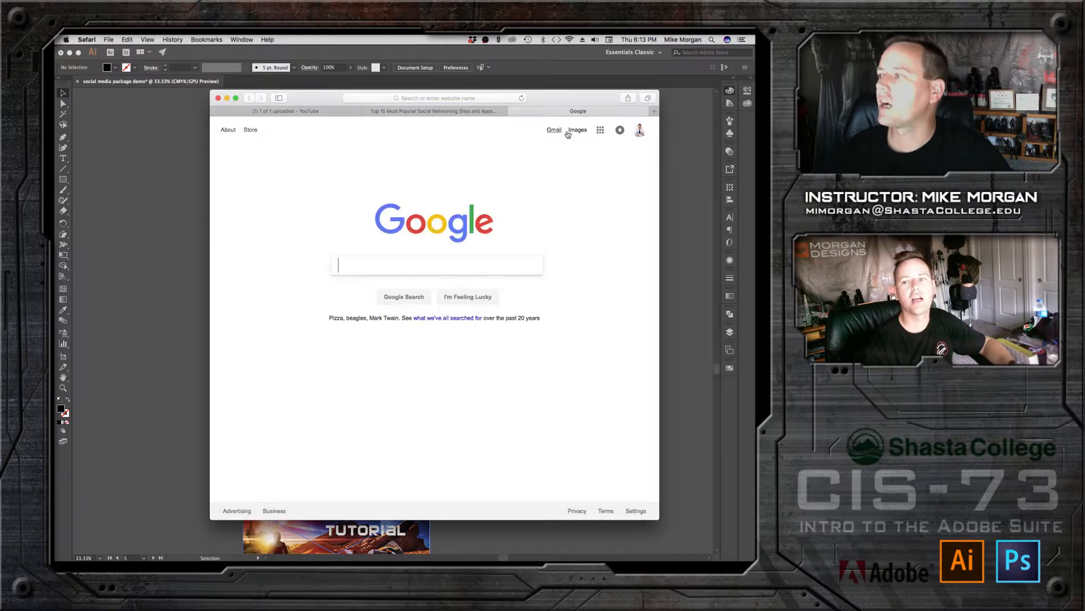
{"action": "left_click", "coordinate": [577, 131]}
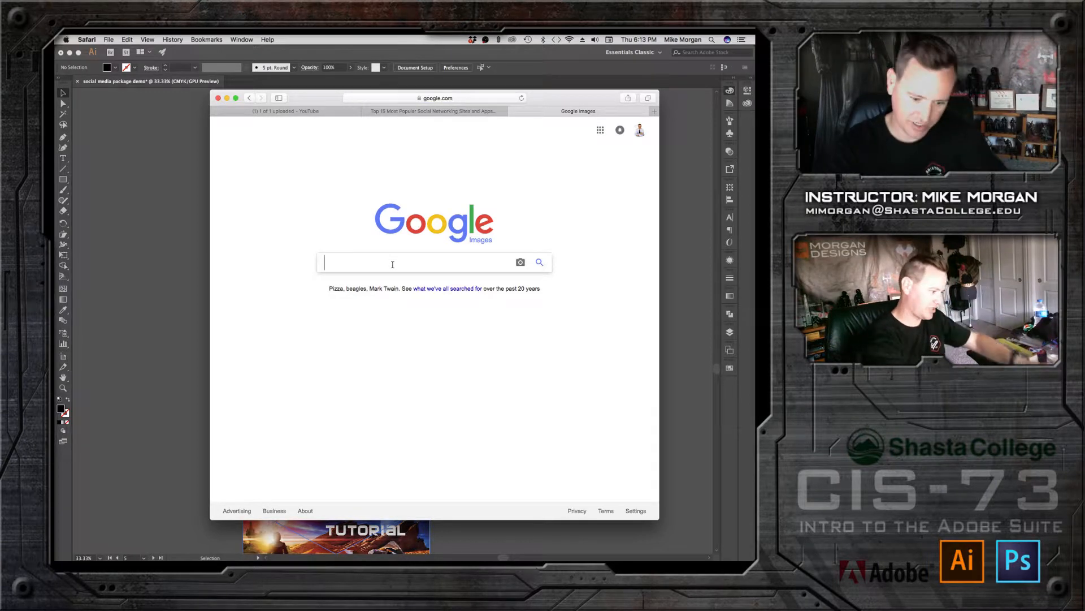
{"action": "type", "text": "tex"}
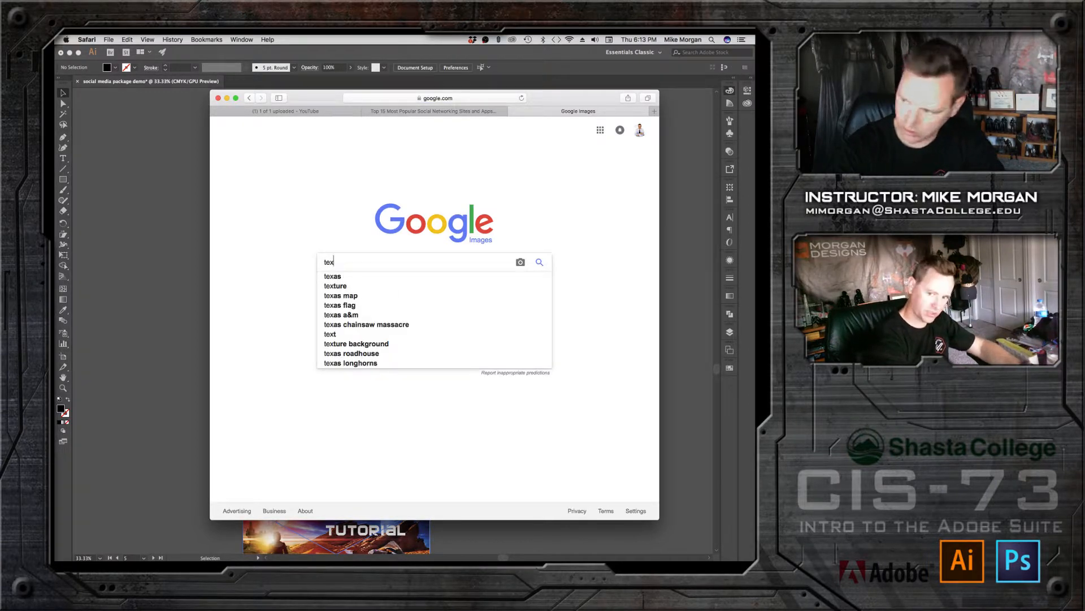
{"action": "type", "text": "tures"}
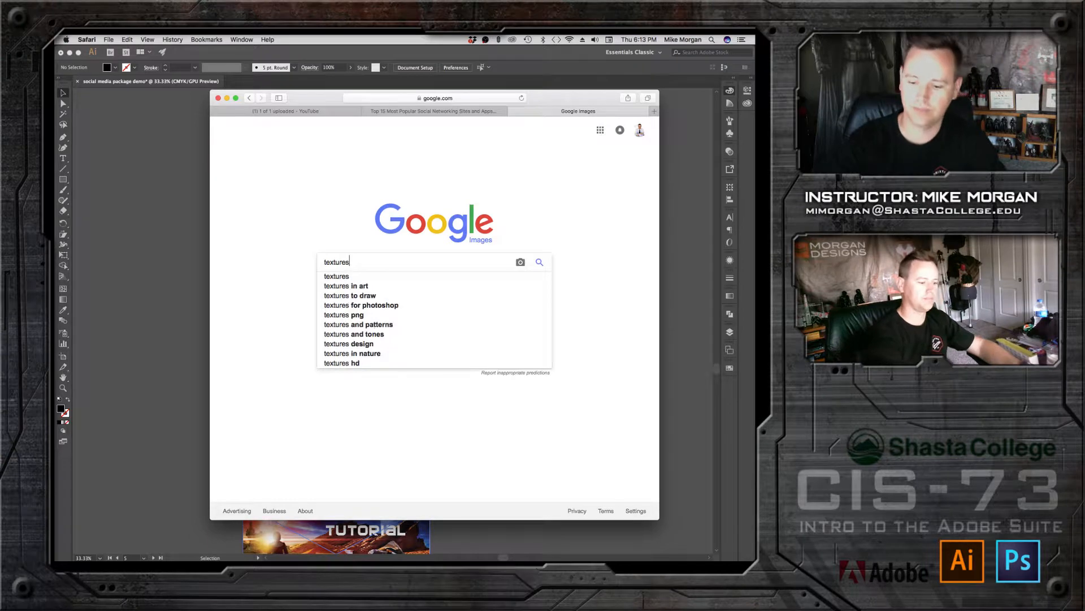
{"action": "key", "text": "Return"}
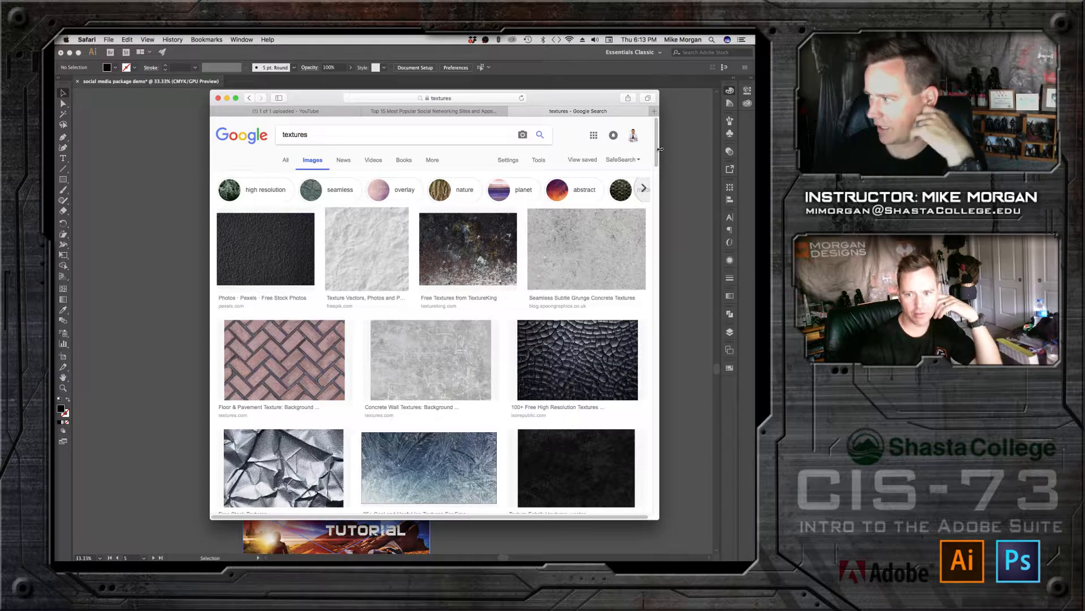
Step: Browse the texture results and open the preview of the Hi-Tech Interface Textures Pack 3 image
{"action": "left_click_drag", "start_coordinate": [656, 157], "coordinate": [642, 280]}
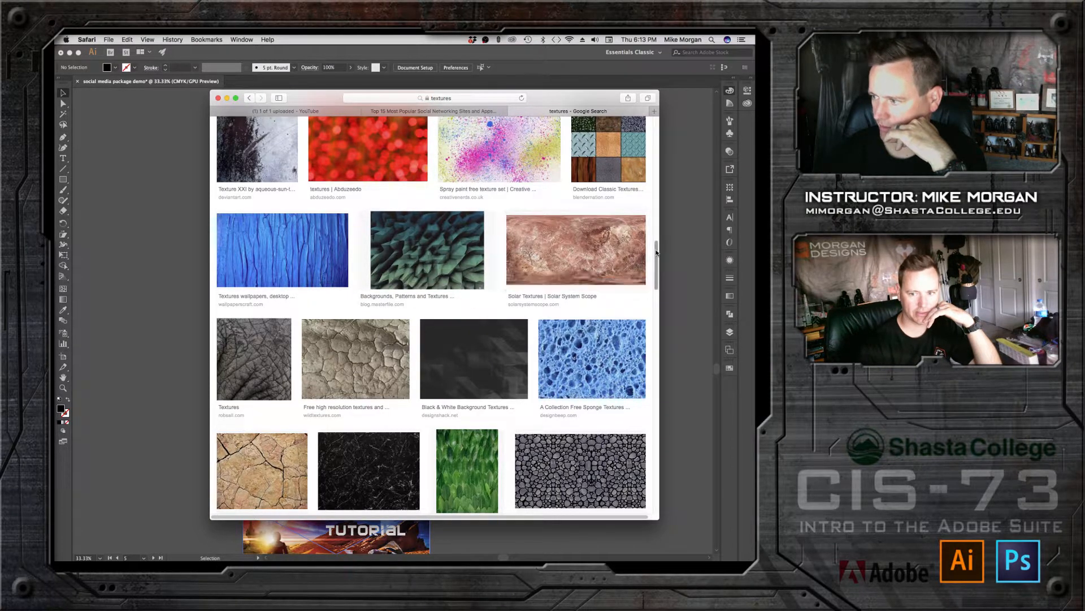
{"action": "left_click_drag", "start_coordinate": [656, 244], "coordinate": [638, 364]}
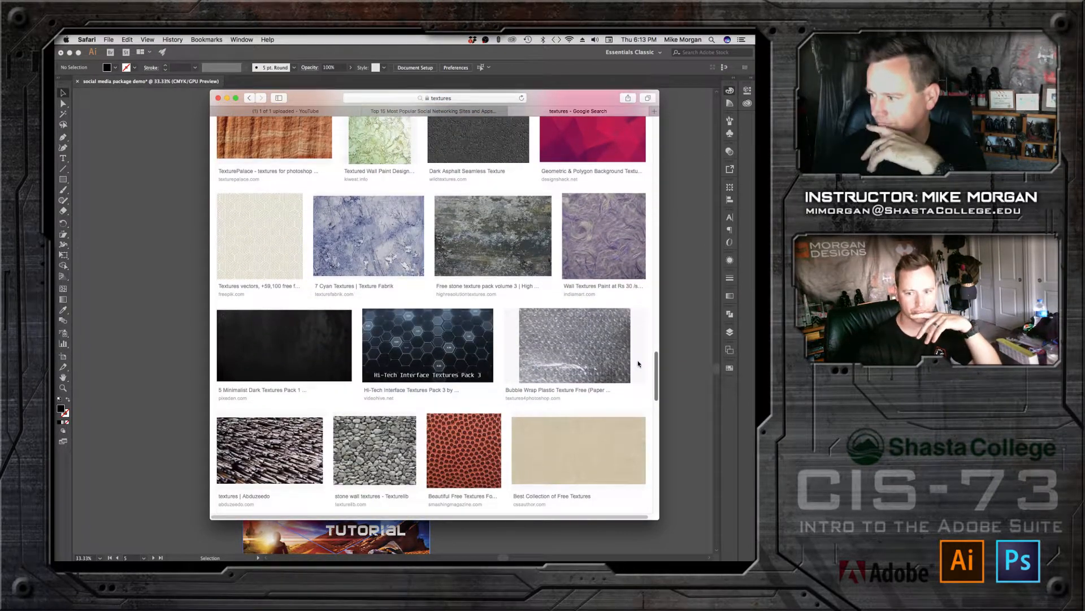
{"action": "left_click", "coordinate": [437, 349]}
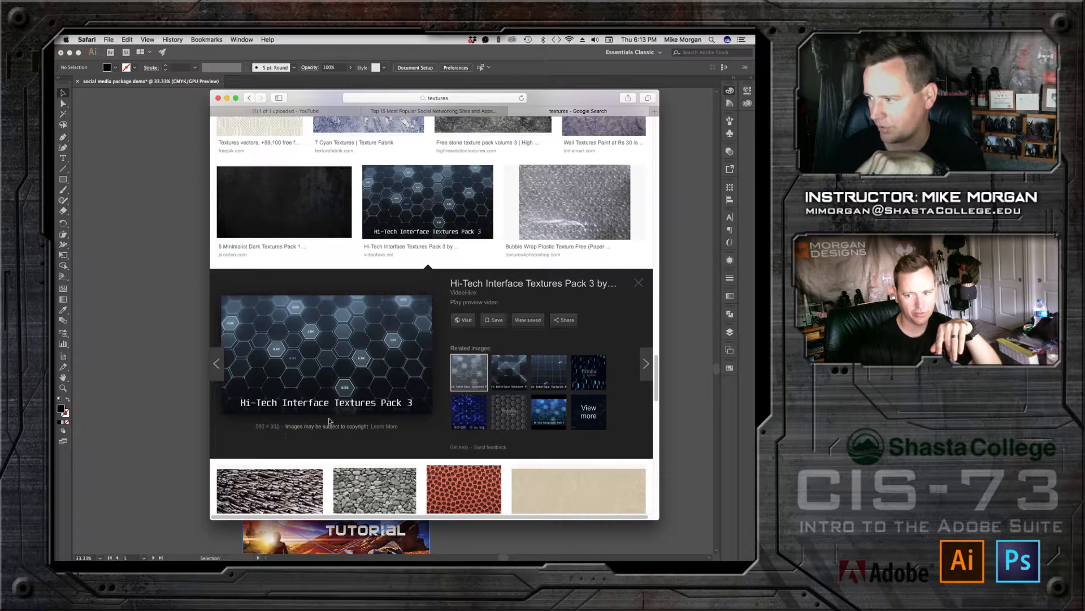
{"action": "left_click", "coordinate": [508, 377]}
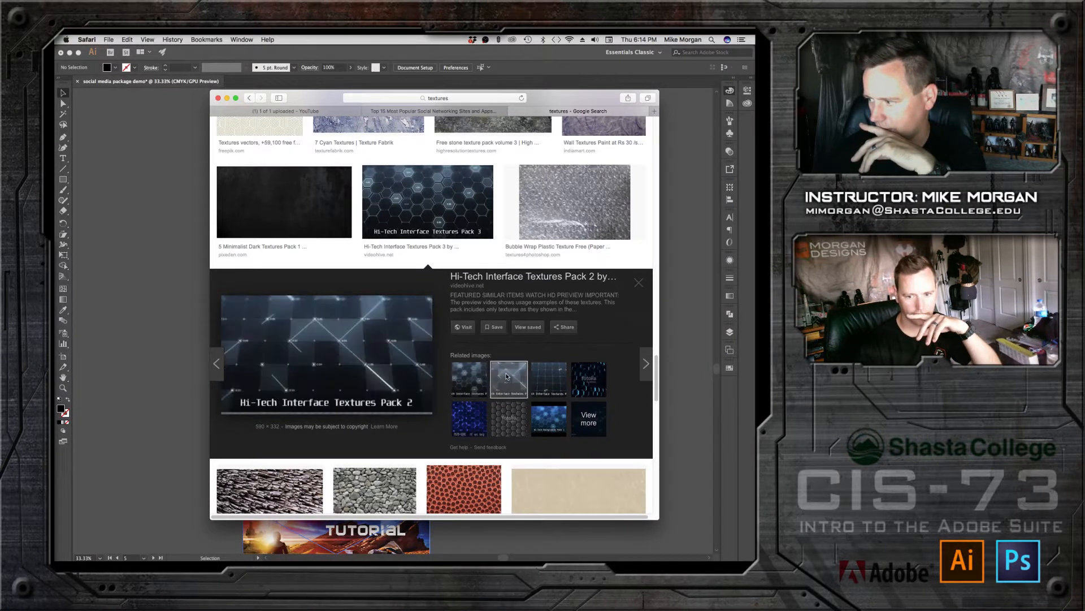
{"action": "left_click", "coordinate": [474, 380]}
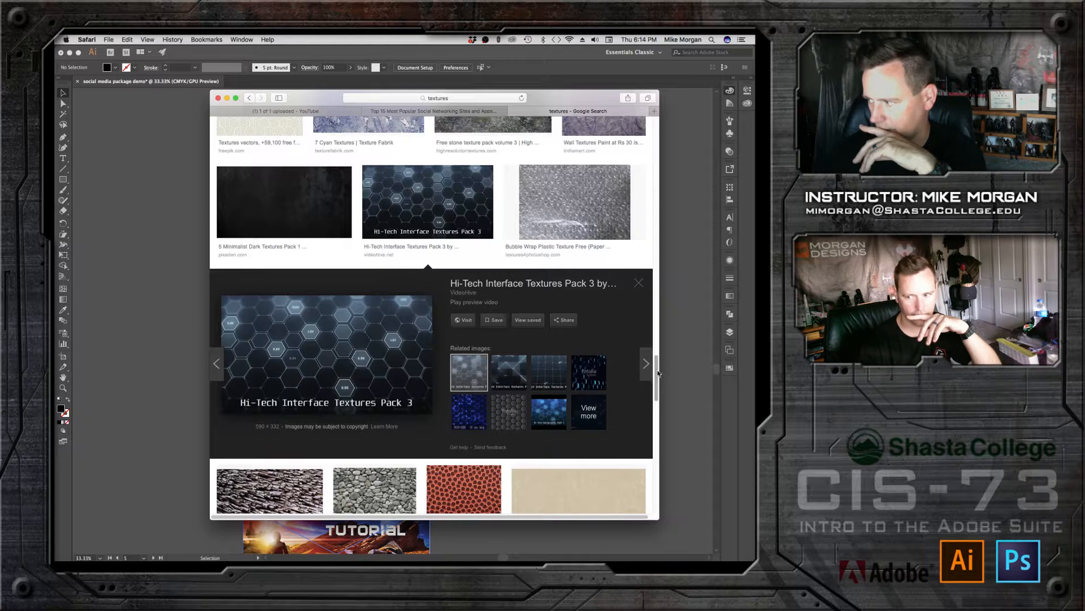
Step: Copy the Hi-Tech Interface Textures Pack 3 image and switch back to Illustrator
{"action": "right_click", "coordinate": [308, 368]}
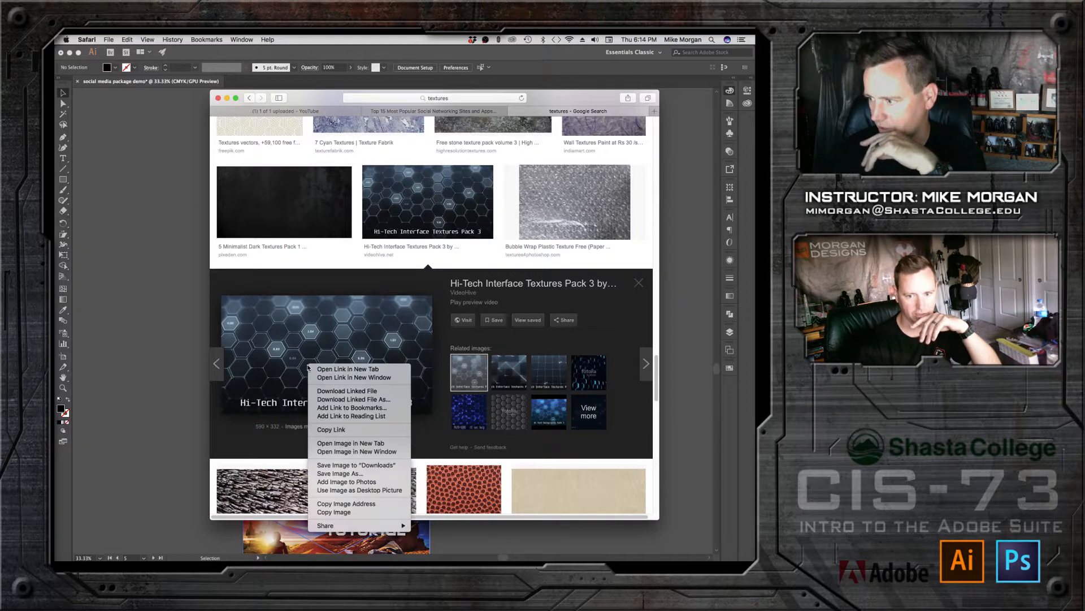
{"action": "left_click", "coordinate": [335, 513]}
{"action": "left_click", "coordinate": [187, 398]}
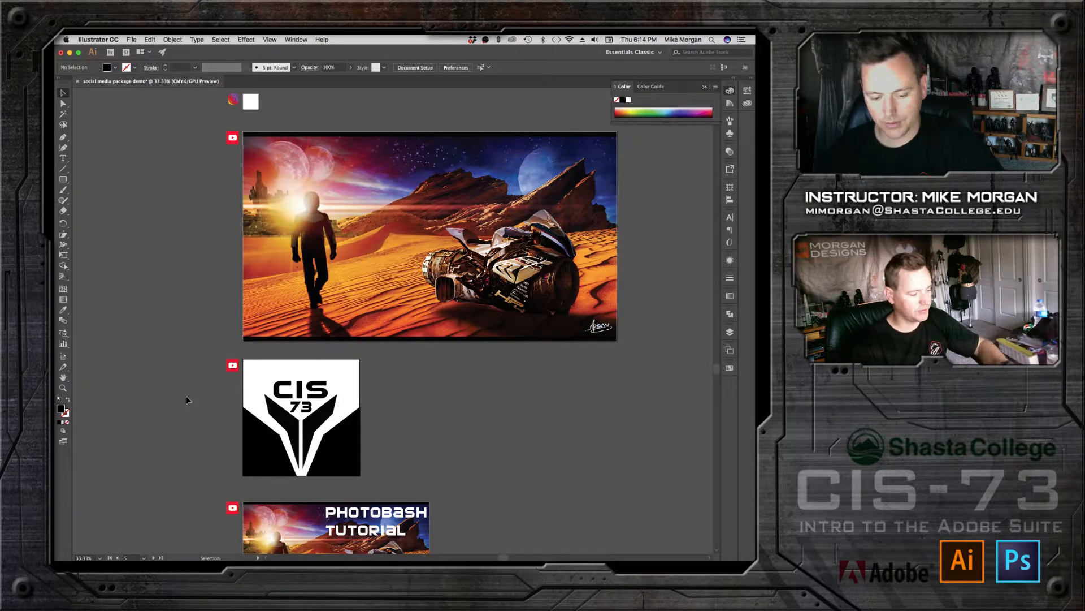
Step: Paste the Hi-Tech Interface Textures Pack 3 image and place it on the empty canvas beside the CIS 73 logo artboard
{"action": "key", "text": "super+v"}
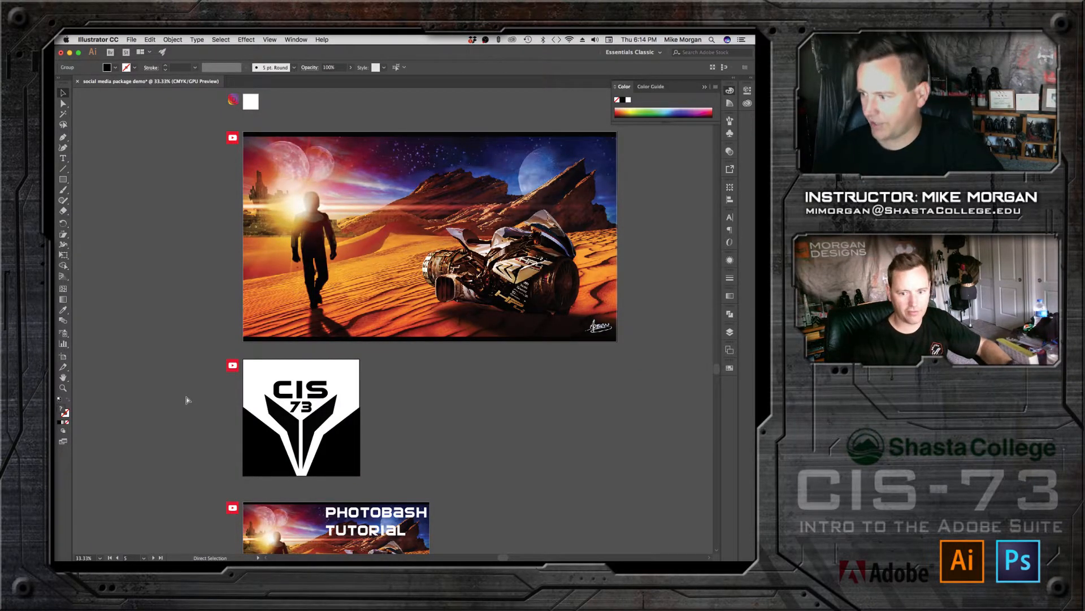
{"action": "left_click_drag", "start_coordinate": [395, 319], "coordinate": [634, 520]}
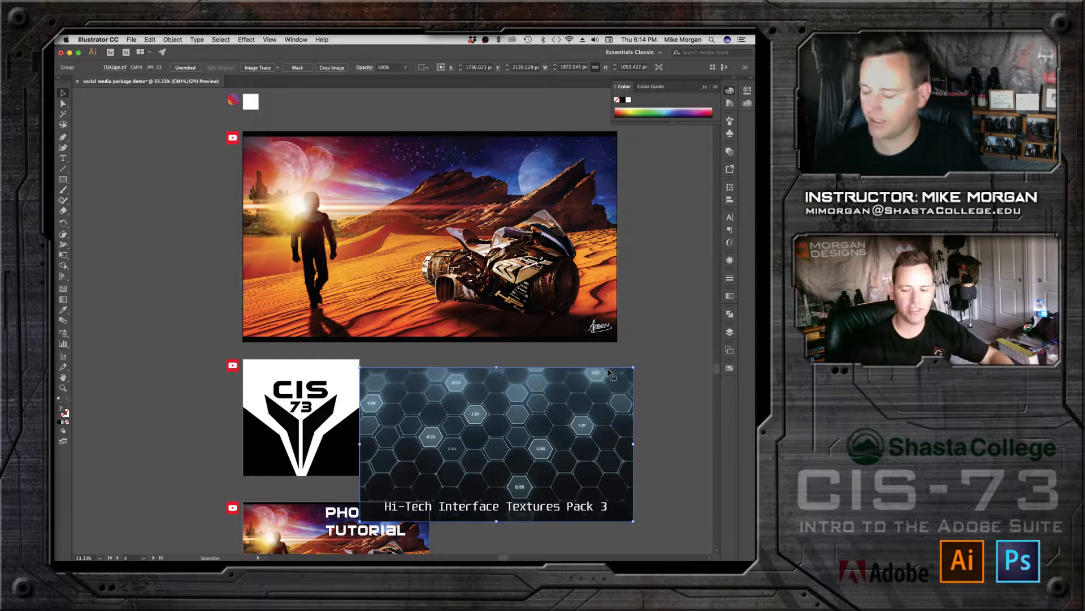
{"action": "key", "text": "Return"}
{"action": "key", "text": "Escape"}
{"action": "left_click_drag", "start_coordinate": [520, 424], "coordinate": [572, 404]}
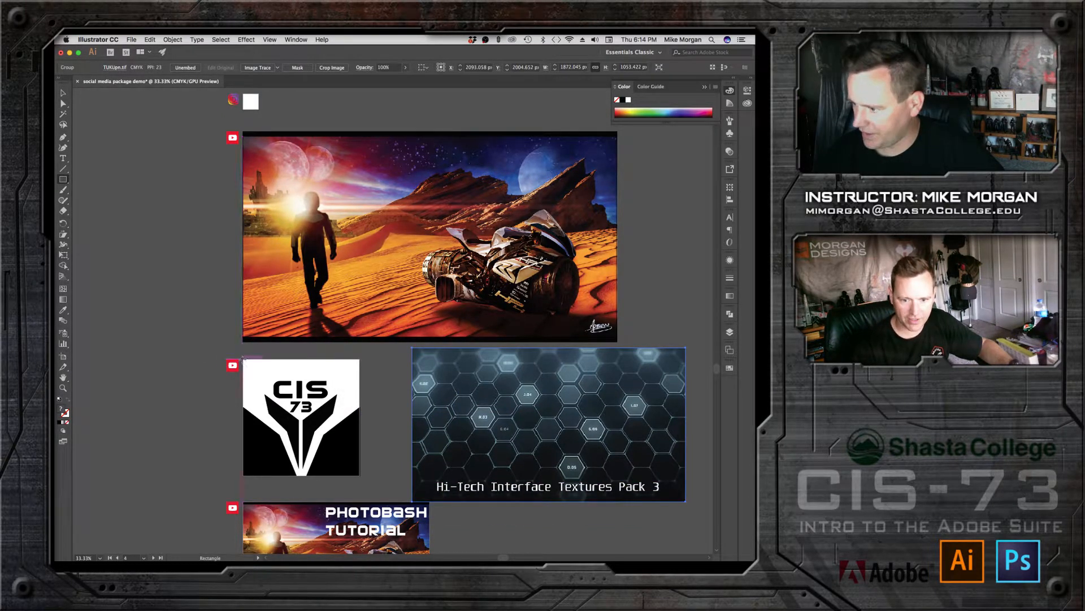
Step: Crop the hexagon texture with a clipping mask made from an 800 by 800 px square drawn to match the logo artboard
{"action": "left_click_drag", "start_coordinate": [243, 360], "coordinate": [360, 475]}
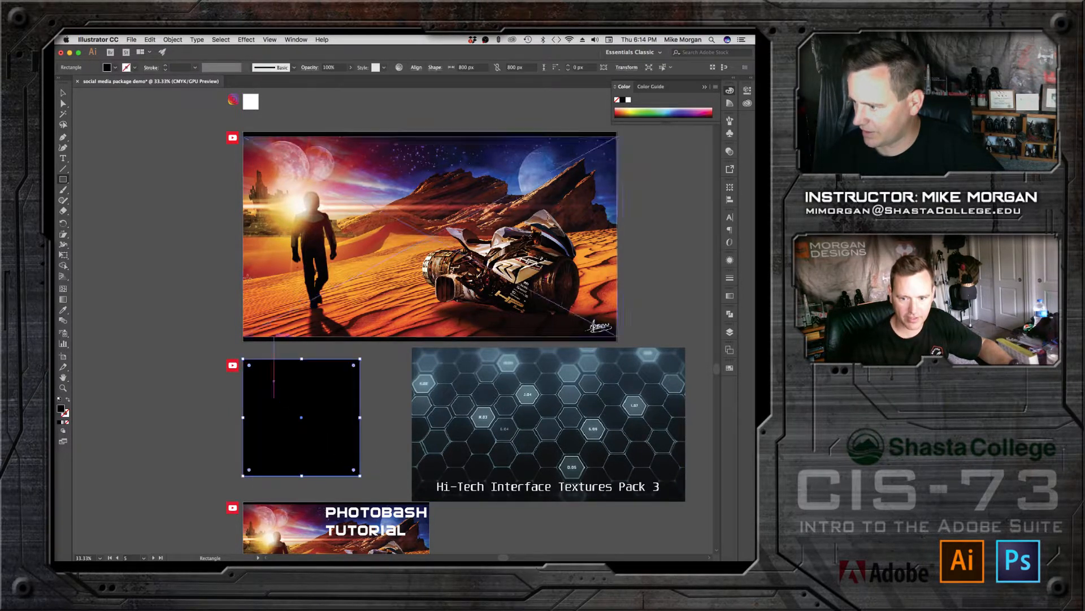
{"action": "left_click", "coordinate": [62, 93]}
{"action": "left_click_drag", "start_coordinate": [281, 396], "coordinate": [517, 394]}
{"action": "left_click", "coordinate": [468, 396], "text": "shift"}
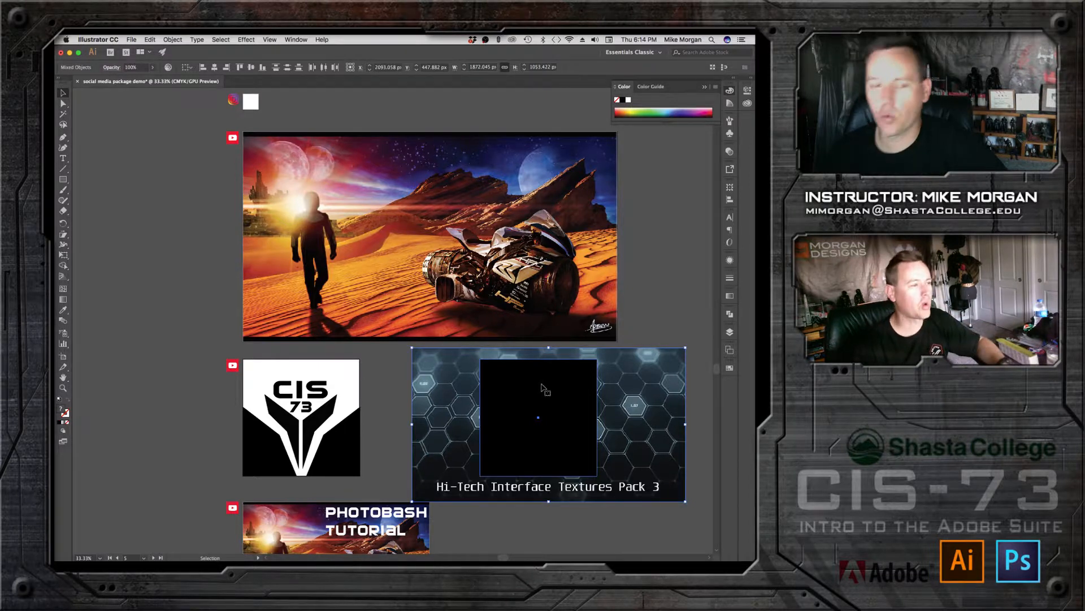
{"action": "right_click", "coordinate": [443, 394]}
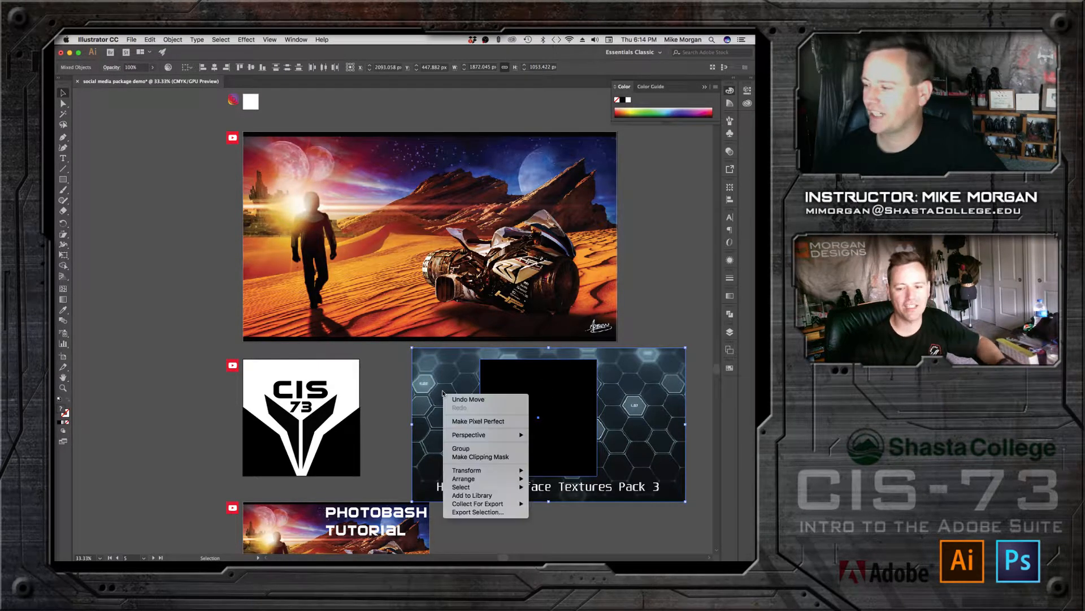
{"action": "left_click", "coordinate": [480, 457]}
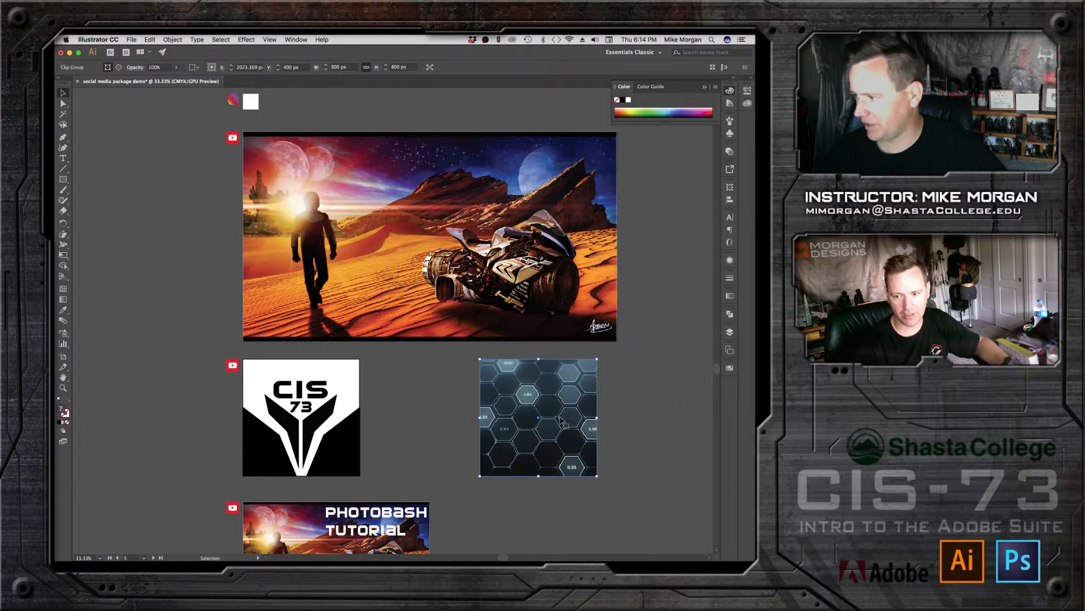
Step: Send the clipped hexagon texture to the back and position it behind the CIS 73 logo on its artboard
{"action": "left_click_drag", "start_coordinate": [548, 420], "coordinate": [416, 421]}
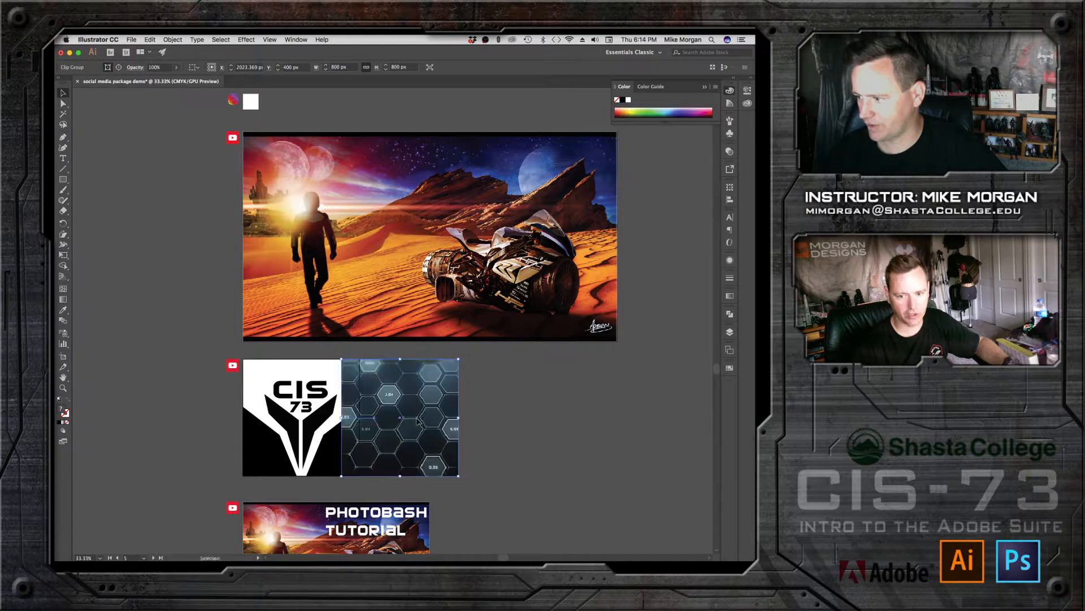
{"action": "right_click", "coordinate": [417, 421]}
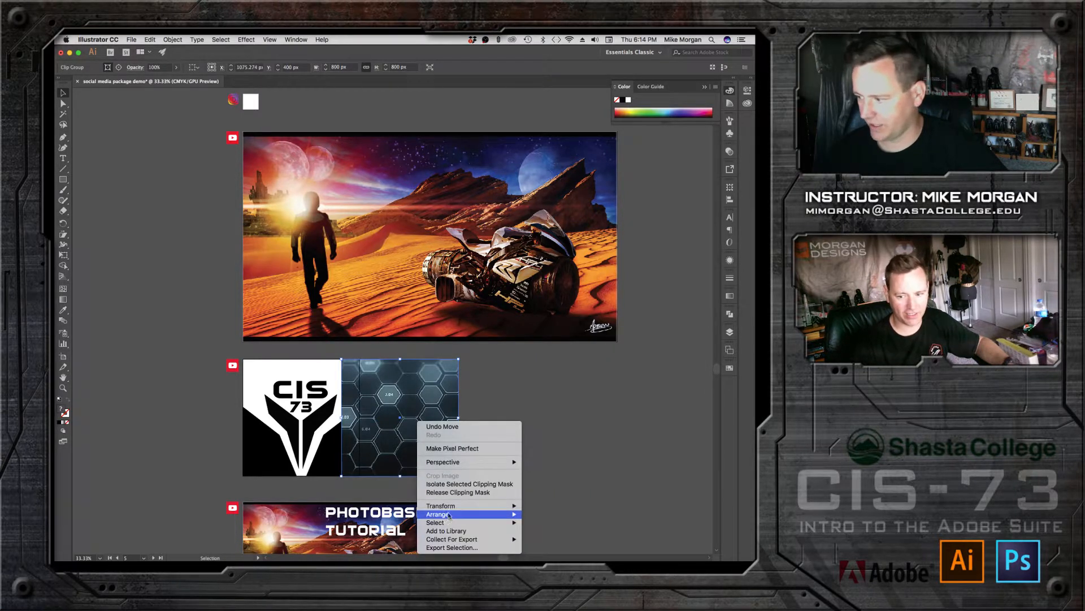
{"action": "mouse_move", "coordinate": [451, 520]}
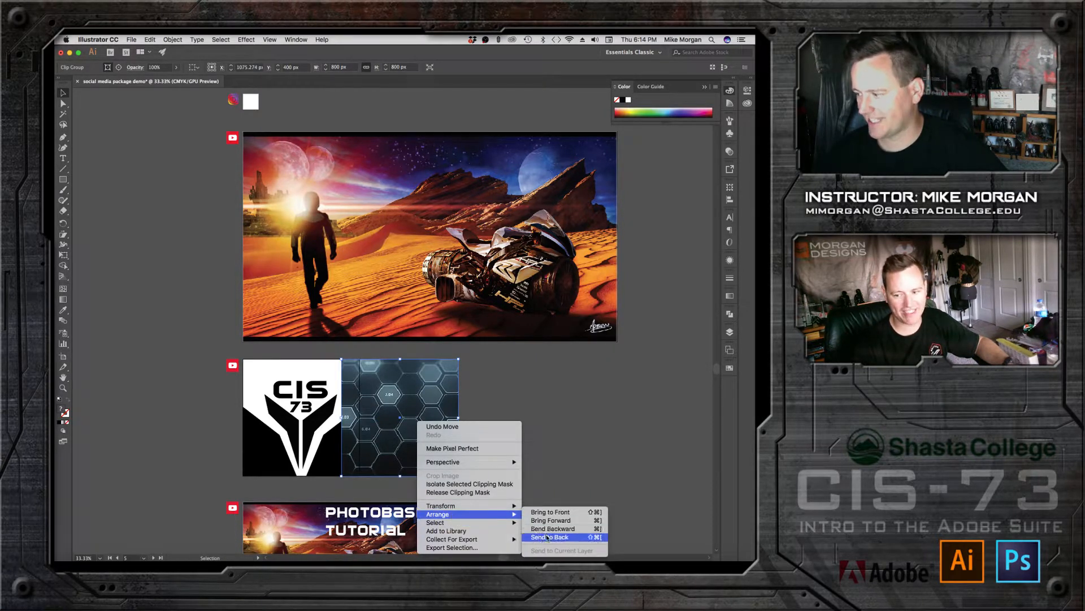
{"action": "left_click", "coordinate": [548, 537]}
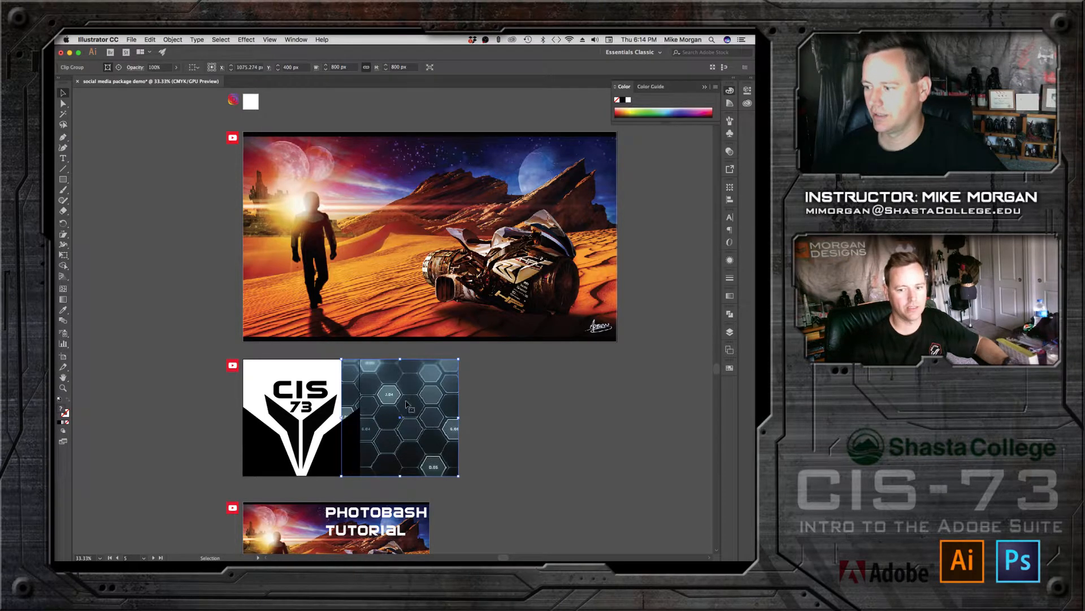
{"action": "left_click_drag", "start_coordinate": [406, 396], "coordinate": [307, 396]}
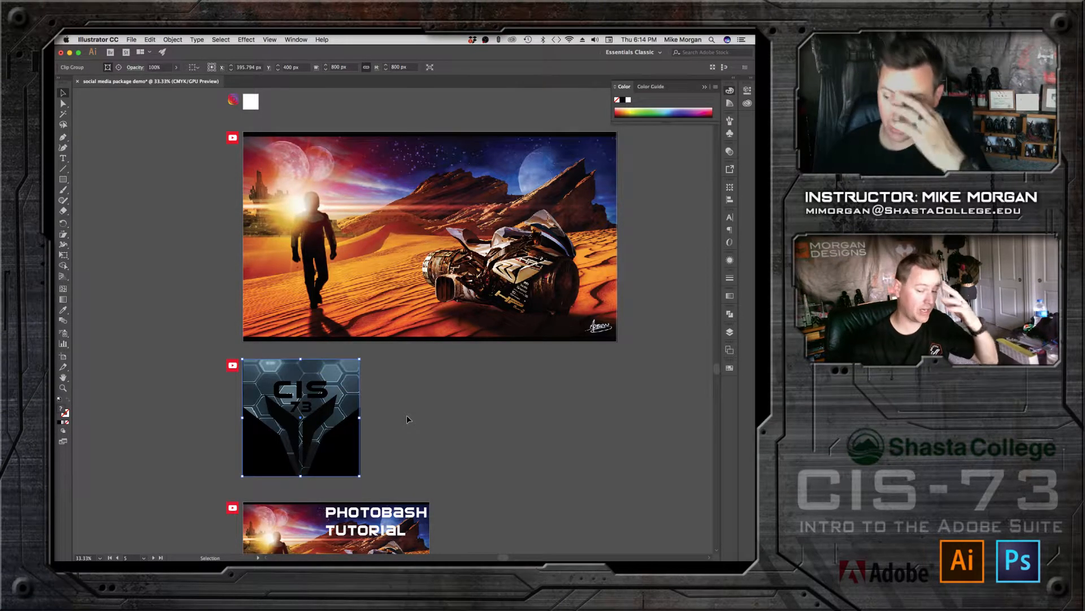
Step: Try recolouring the grouped CIS 73 logo with colours sampled by the Eyedropper from the desert artwork
{"action": "left_click", "coordinate": [342, 455]}
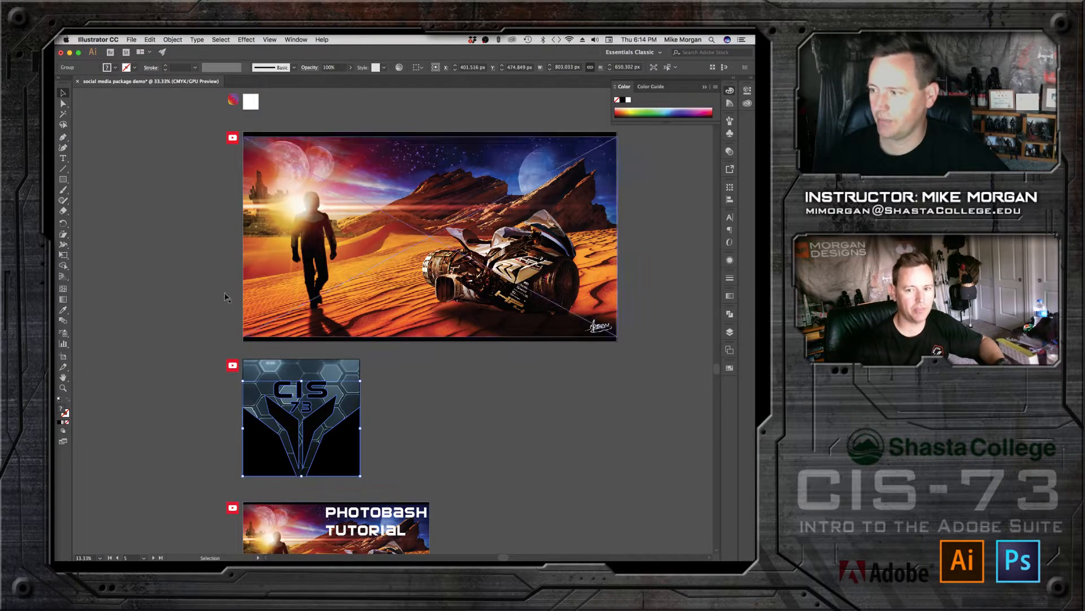
{"action": "left_click", "coordinate": [63, 319]}
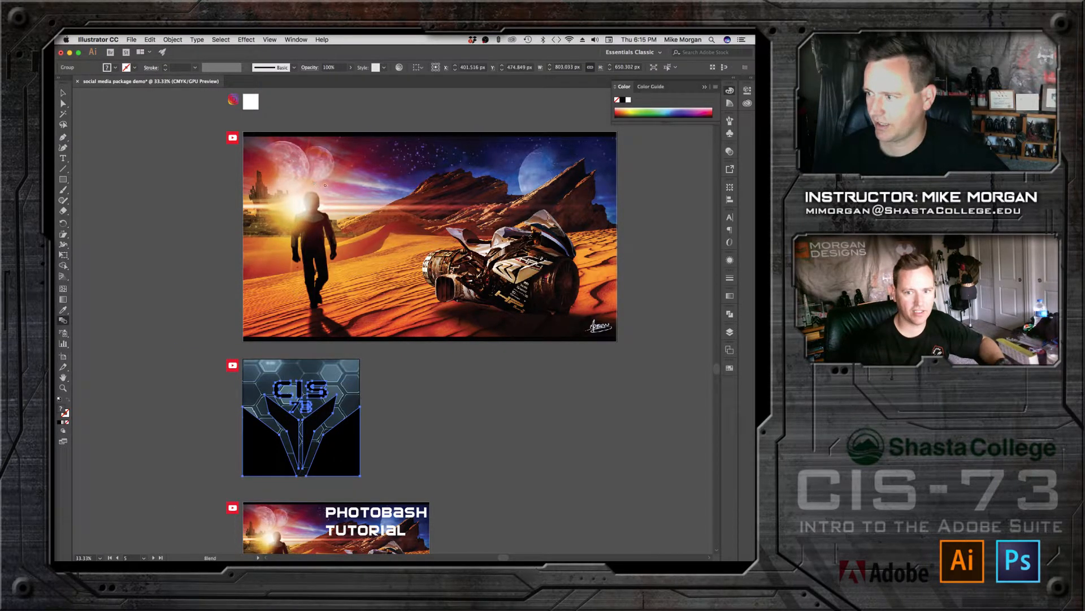
{"action": "left_click", "coordinate": [63, 310]}
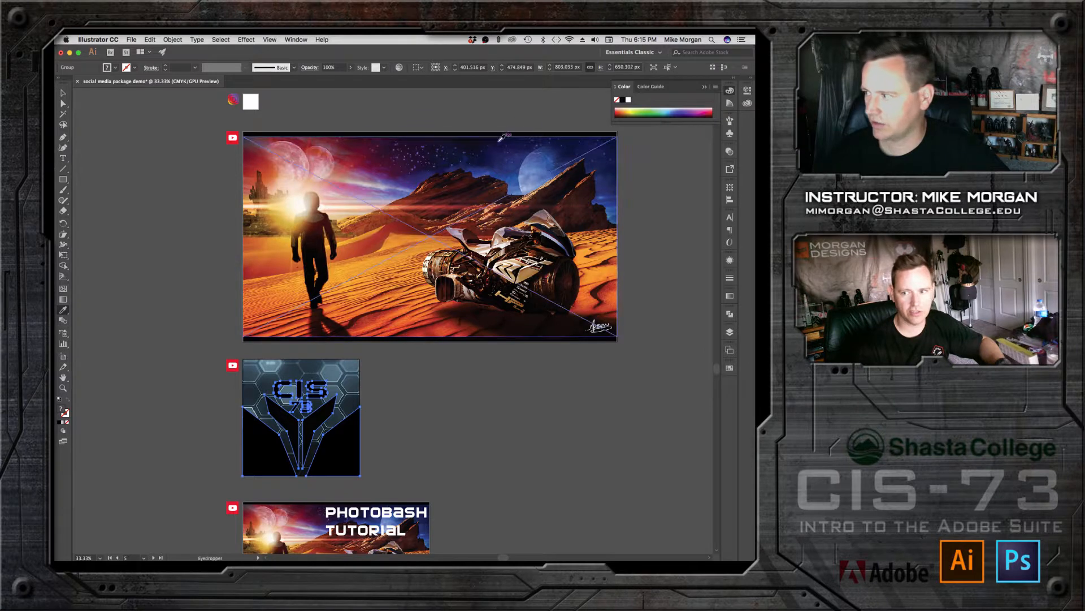
{"action": "left_click", "coordinate": [526, 178]}
{"action": "left_click", "coordinate": [334, 197]}
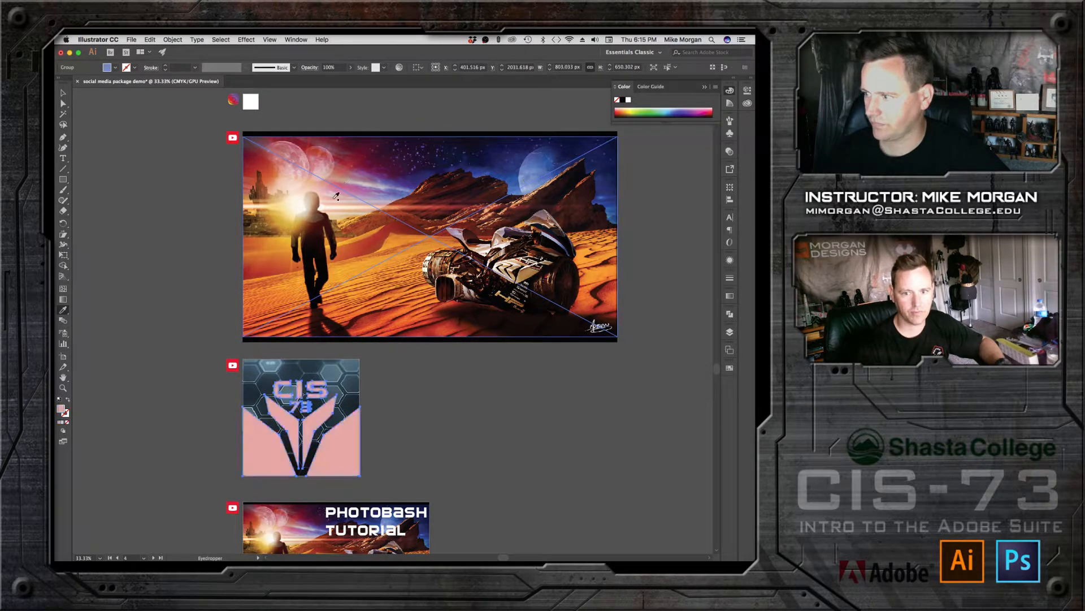
{"action": "left_click", "coordinate": [299, 198]}
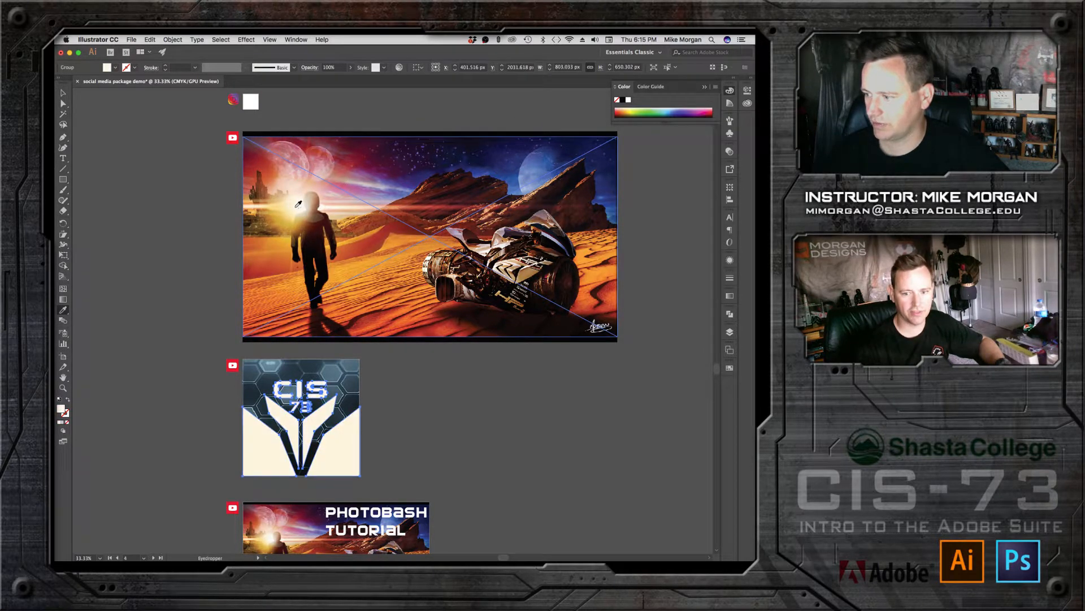
{"action": "left_click", "coordinate": [367, 190]}
{"action": "left_click", "coordinate": [369, 186]}
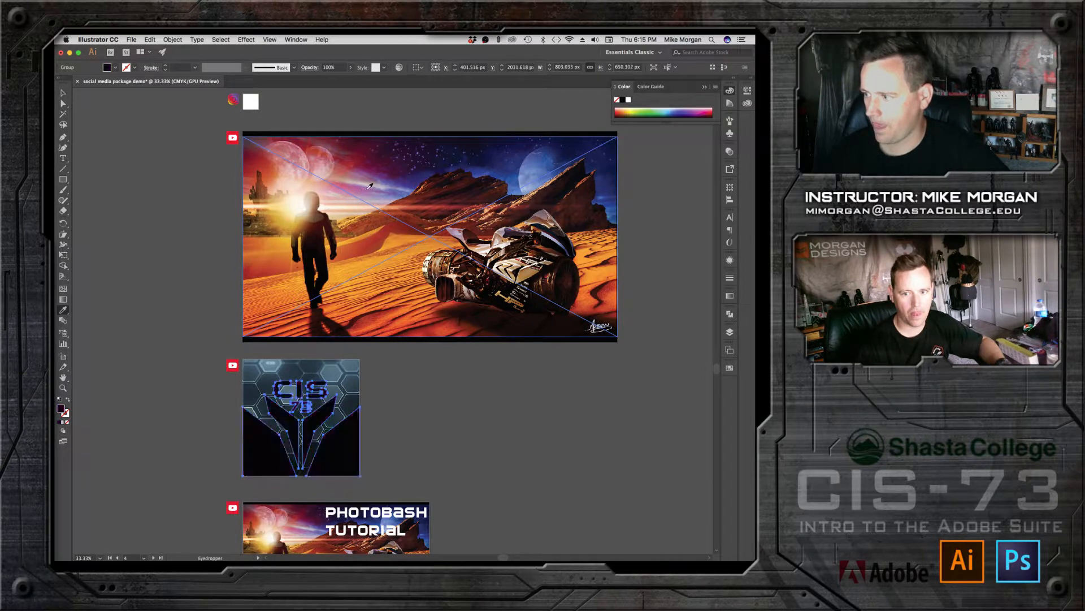
Step: Set the fill of the grouped CIS 73 logo to white, FFFFFF, and deselect it
{"action": "double_click", "coordinate": [61, 409]}
{"action": "left_click_drag", "start_coordinate": [290, 233], "coordinate": [250, 209]}
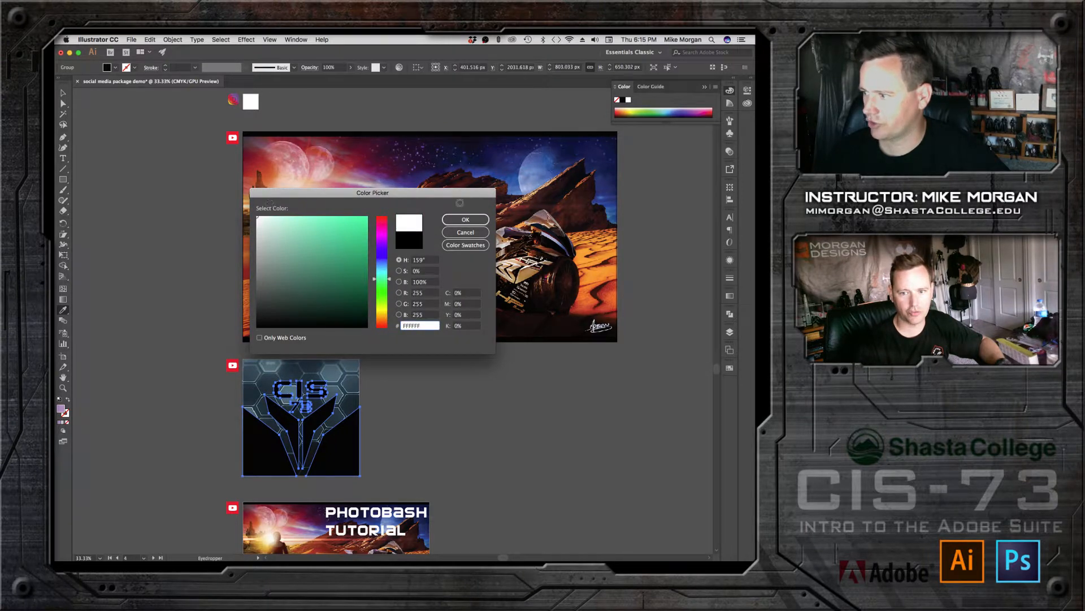
{"action": "left_click", "coordinate": [466, 219]}
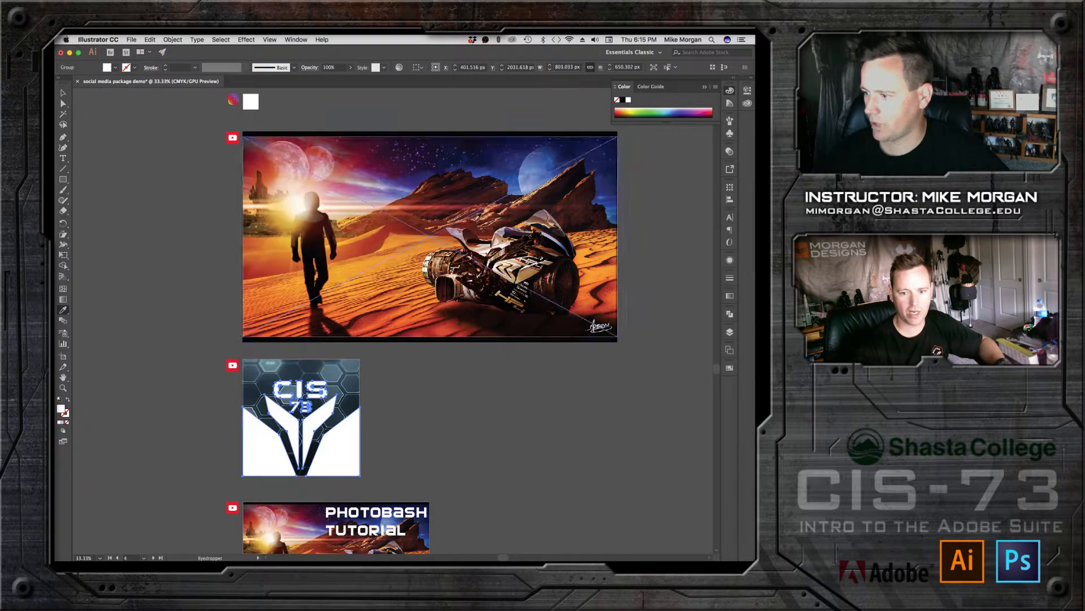
{"action": "left_click", "coordinate": [62, 94]}
{"action": "left_click", "coordinate": [130, 154]}
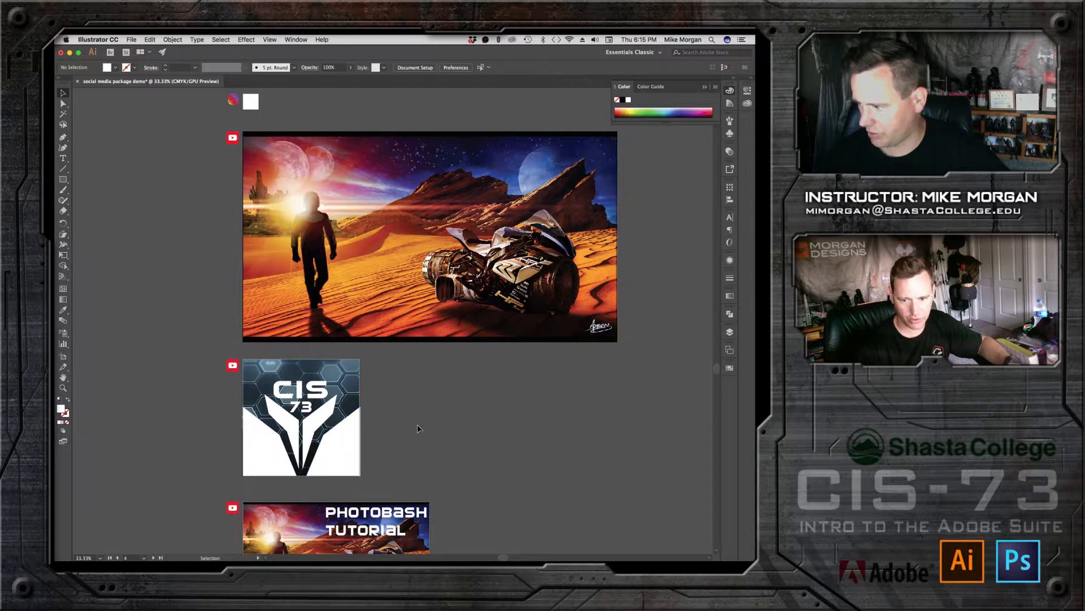
Step: Ungroup the logo and group the CIS 73 lettering with the central emblem, leaving out the corner shapes
{"action": "left_click", "coordinate": [310, 393]}
{"action": "right_click", "coordinate": [309, 392]}
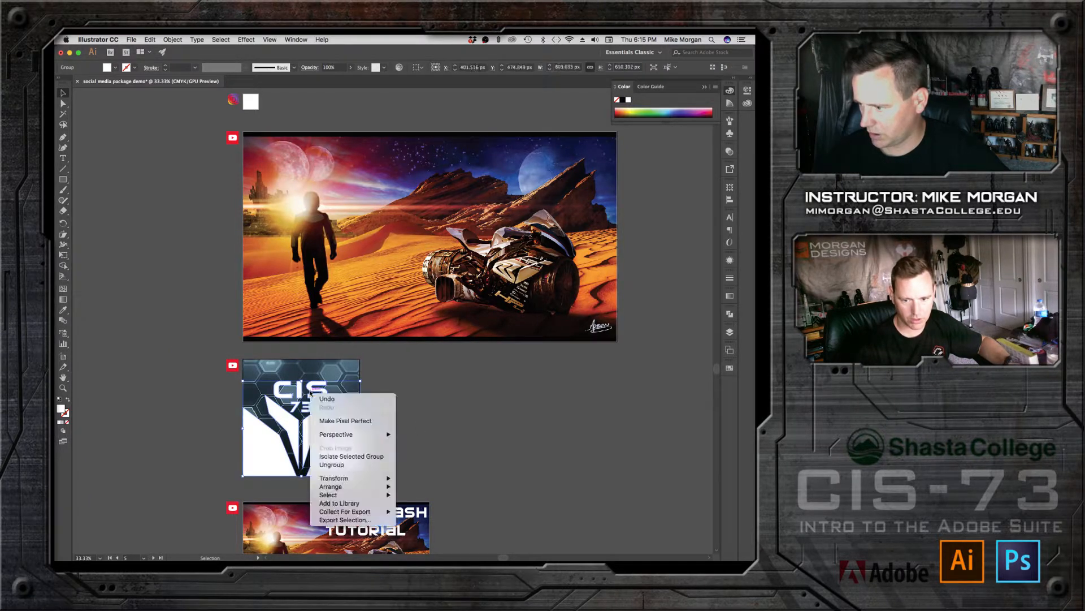
{"action": "left_click", "coordinate": [332, 464]}
{"action": "left_click", "coordinate": [313, 414]}
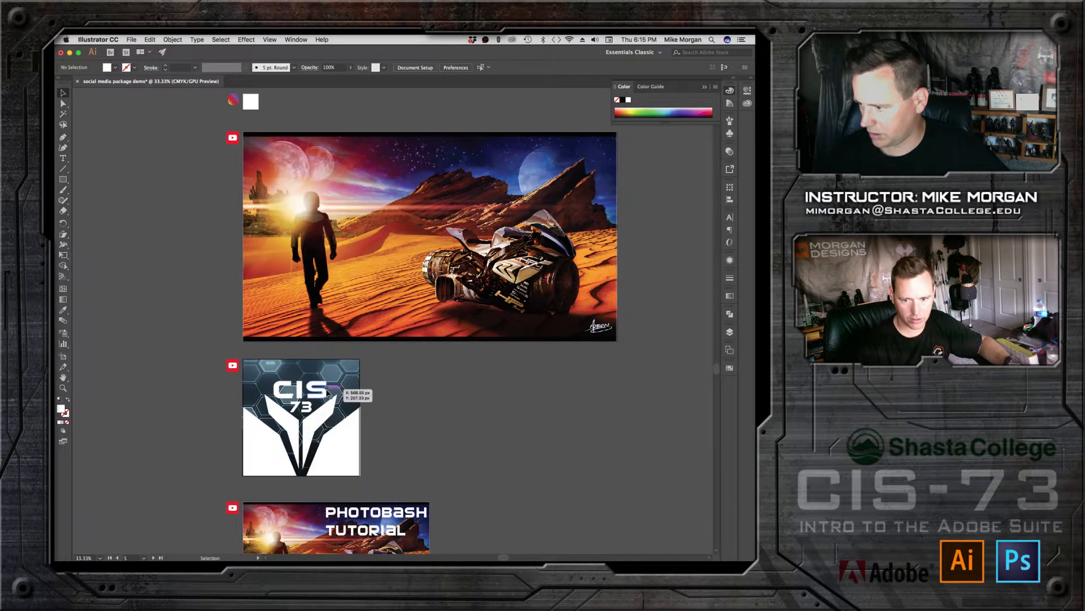
{"action": "left_click", "coordinate": [339, 419], "text": "shift"}
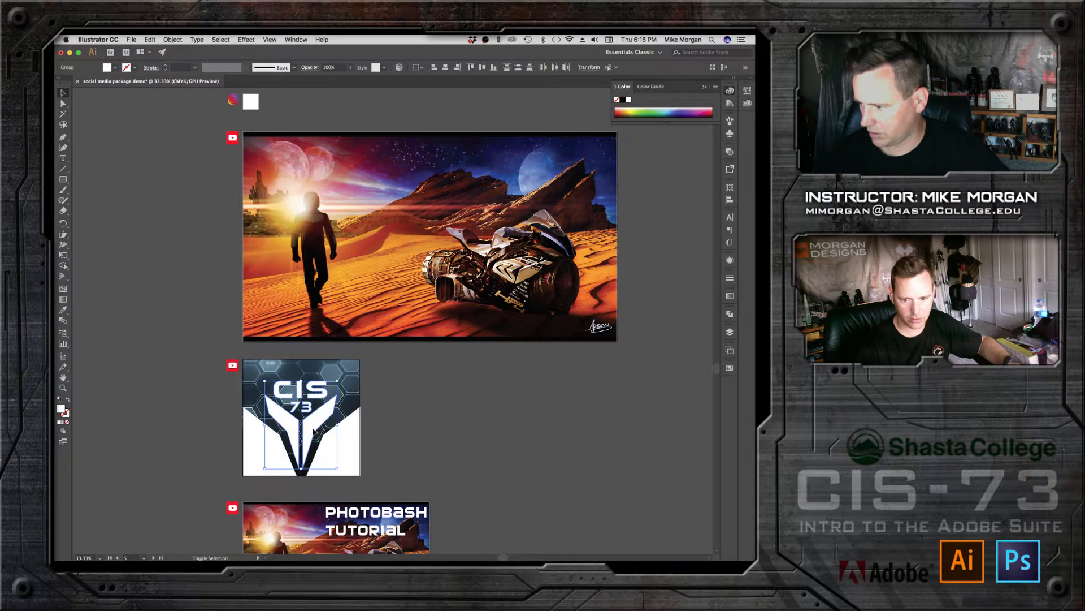
{"action": "right_click", "coordinate": [303, 424]}
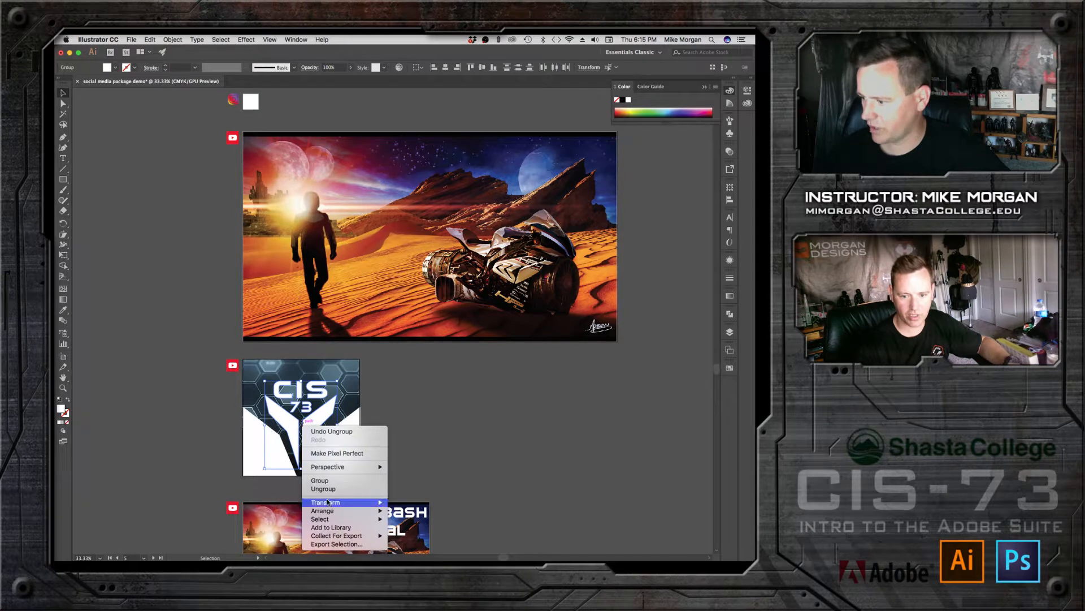
{"action": "left_click", "coordinate": [325, 480]}
Step: Add a Multiply drop shadow to the lettering and emblem group with 75% opacity, 7 px X and Y offsets and 5 px blur
{"action": "left_click", "coordinate": [730, 261]}
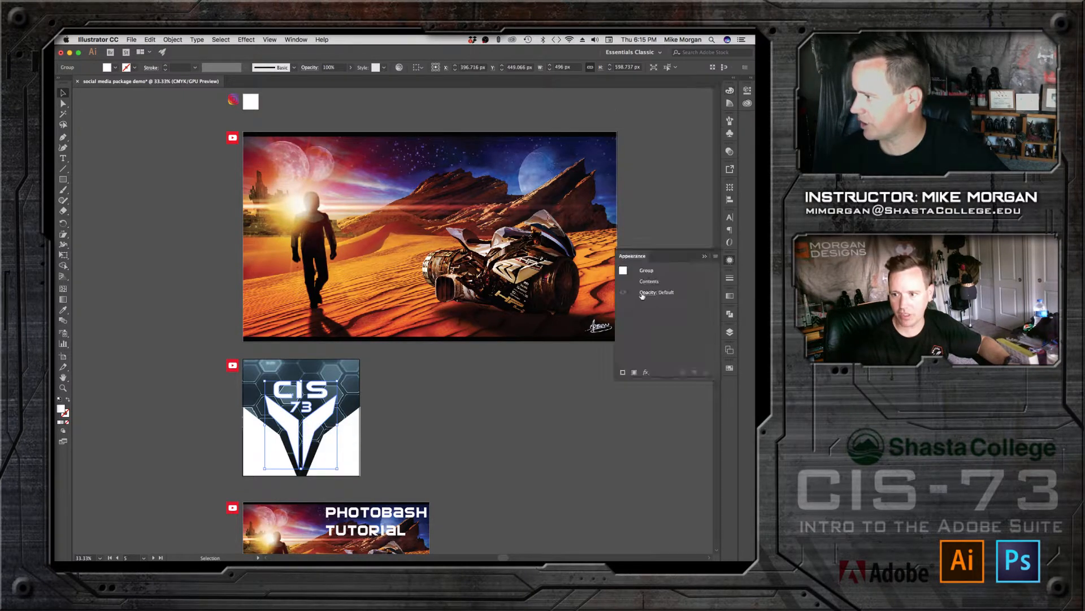
{"action": "left_click", "coordinate": [644, 374]}
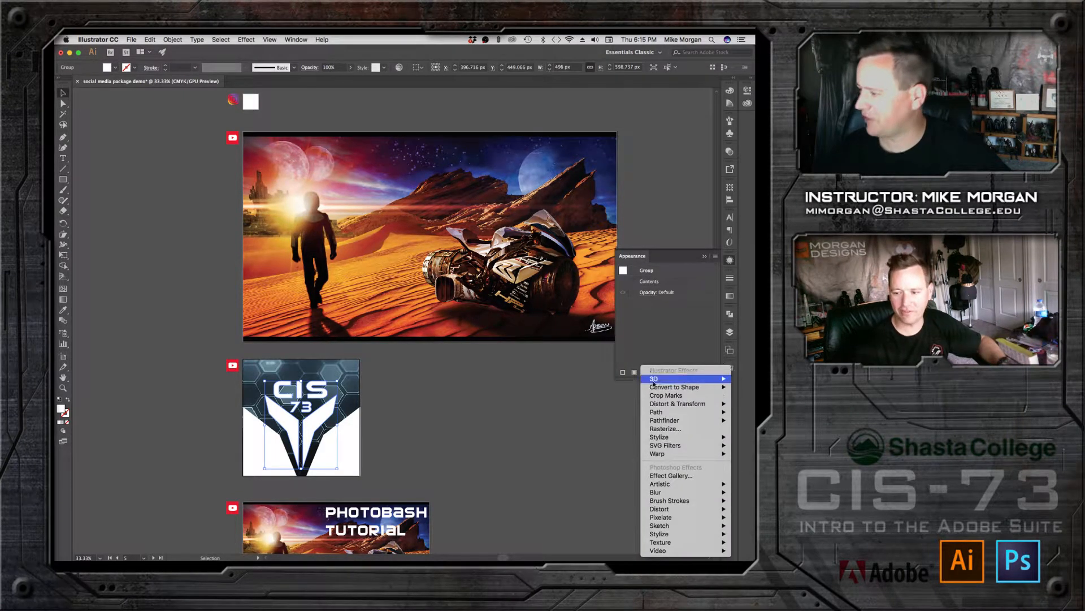
{"action": "mouse_move", "coordinate": [684, 446]}
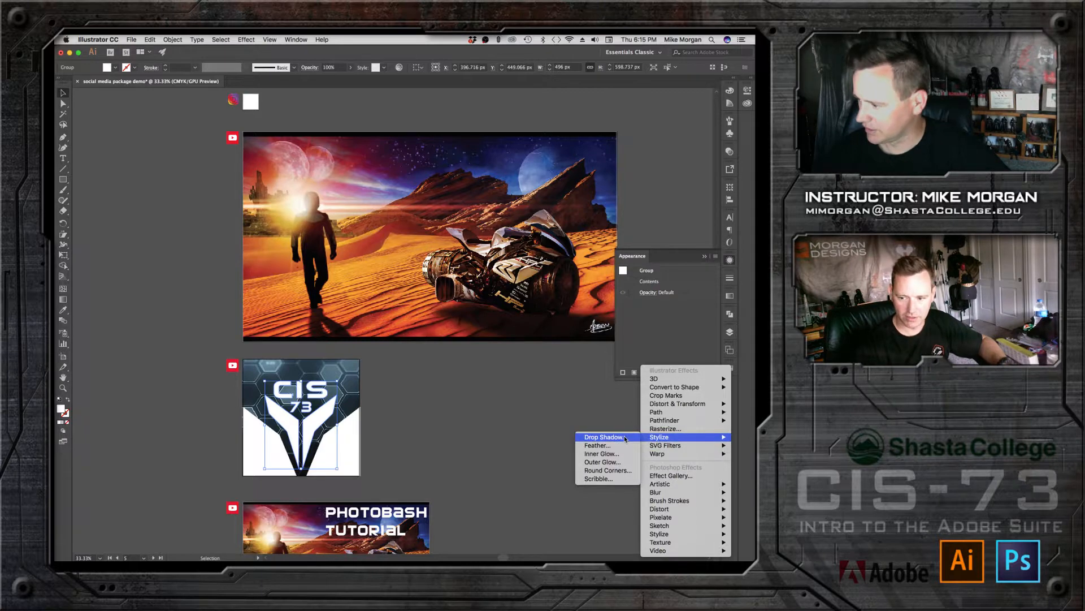
{"action": "left_click", "coordinate": [625, 438]}
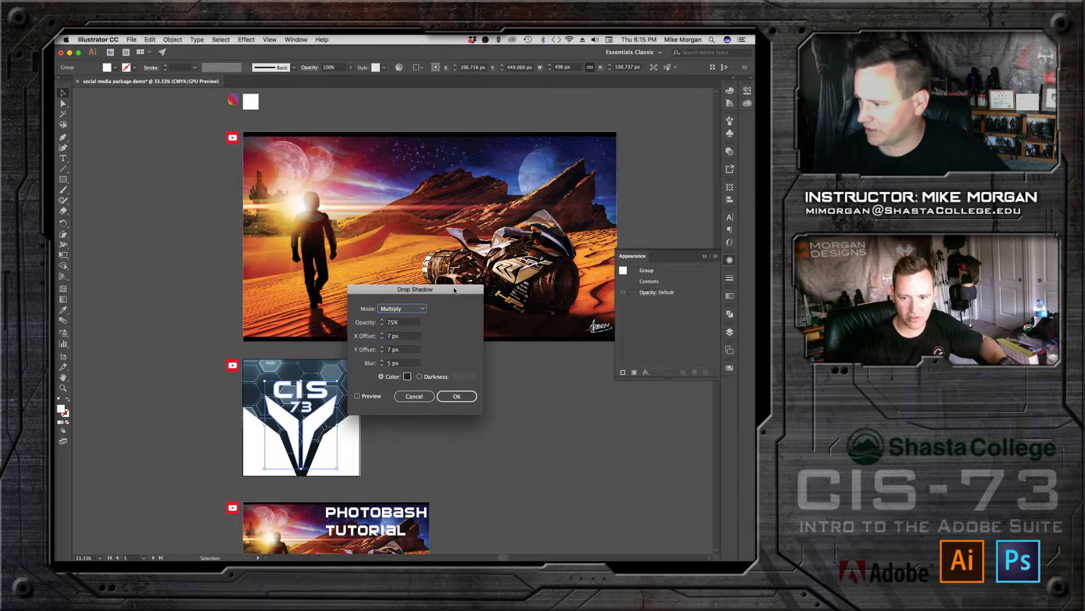
{"action": "left_click", "coordinate": [358, 397]}
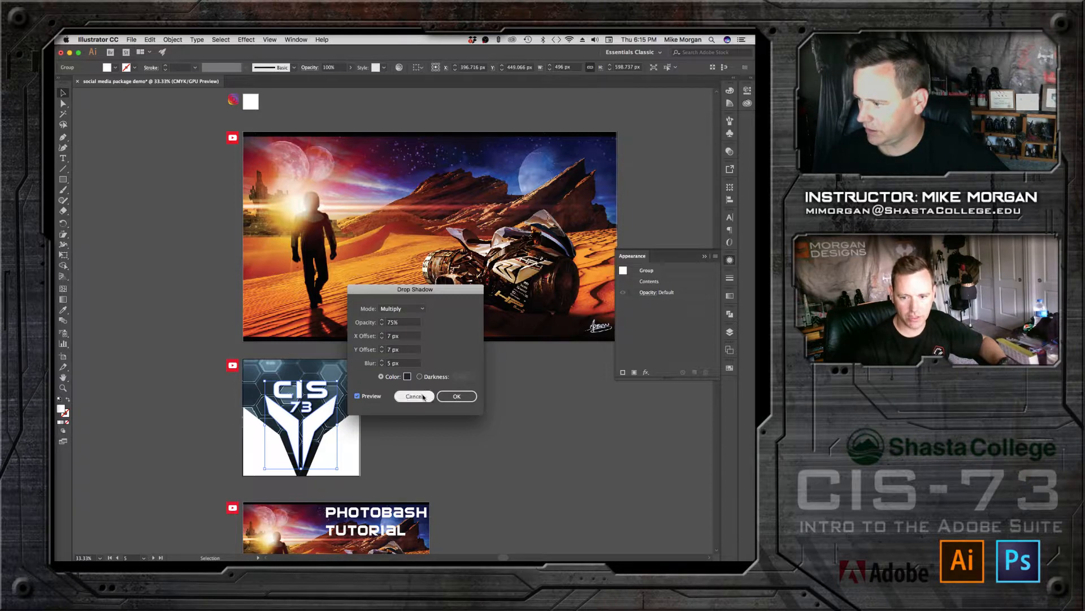
{"action": "left_click", "coordinate": [457, 397]}
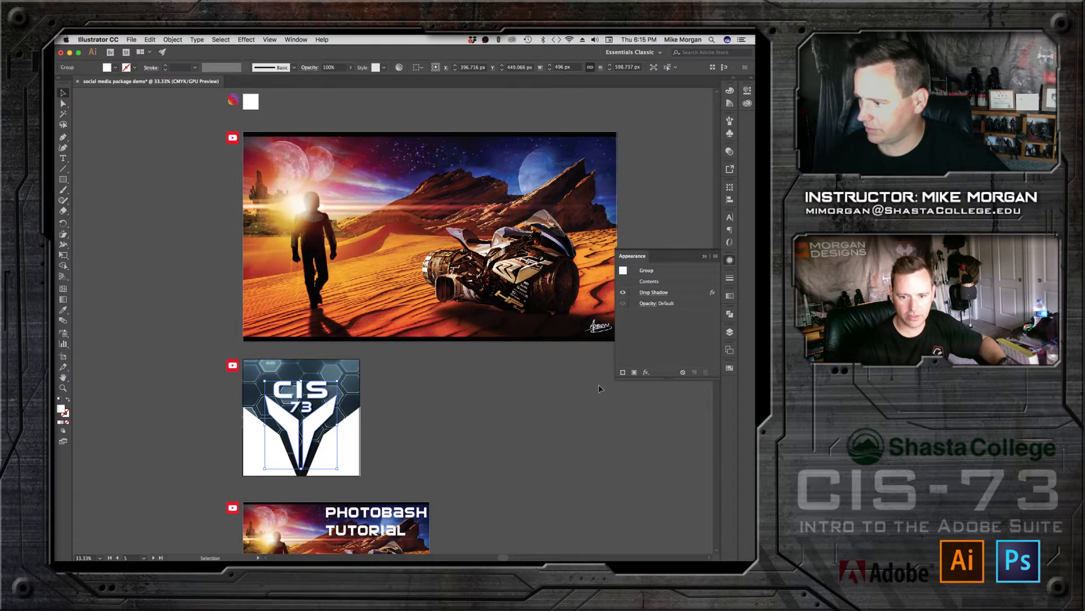
{"action": "left_click", "coordinate": [125, 140]}
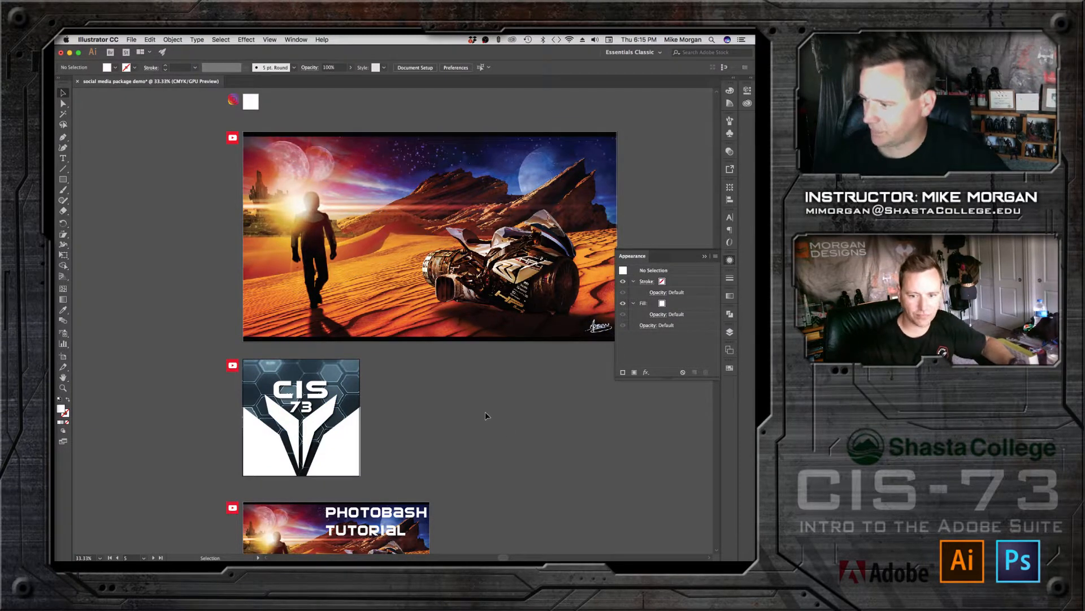
Step: Duplicate the complete CIS 73 YouTube profile artwork and scale the copy down to about 144 px wide
{"action": "key", "text": "super+minus"}
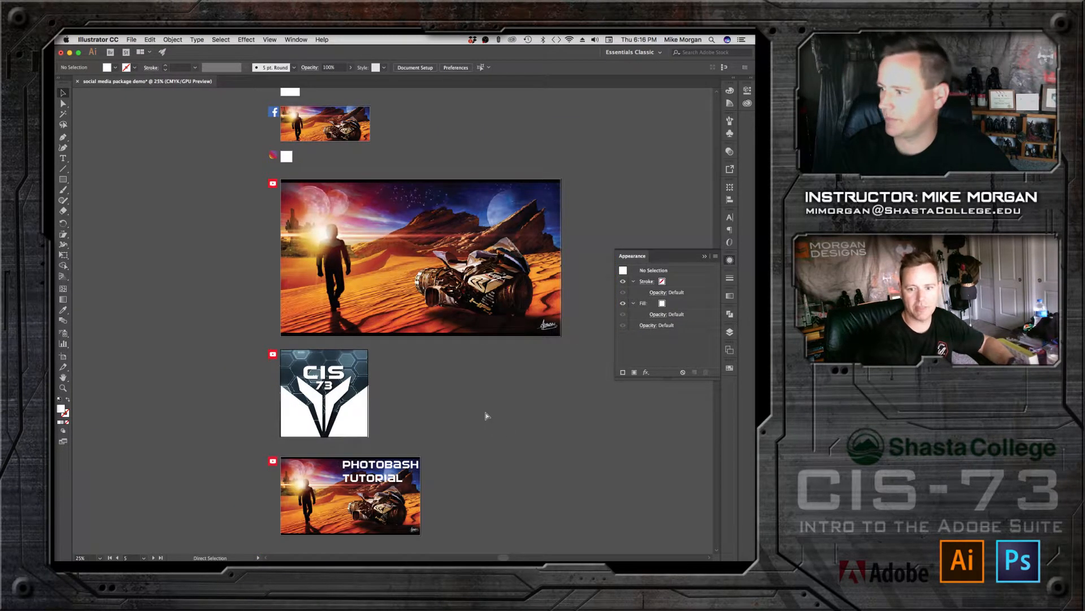
{"action": "mouse_move", "coordinate": [187, 201]}
{"action": "left_mouse_down"}
{"action": "mouse_move", "coordinate": [192, 237]}
{"action": "mouse_move", "coordinate": [193, 193]}
{"action": "left_mouse_up"}
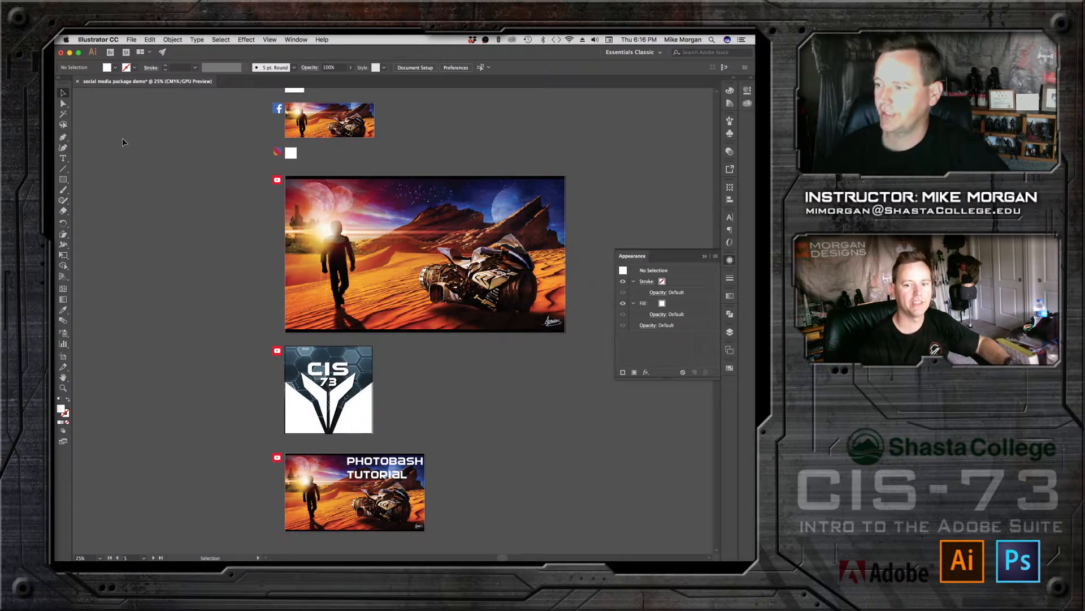
{"action": "left_click", "coordinate": [297, 352]}
{"action": "scroll", "coordinate": [226, 340], "scroll_direction": "up", "scroll_amount": 5}
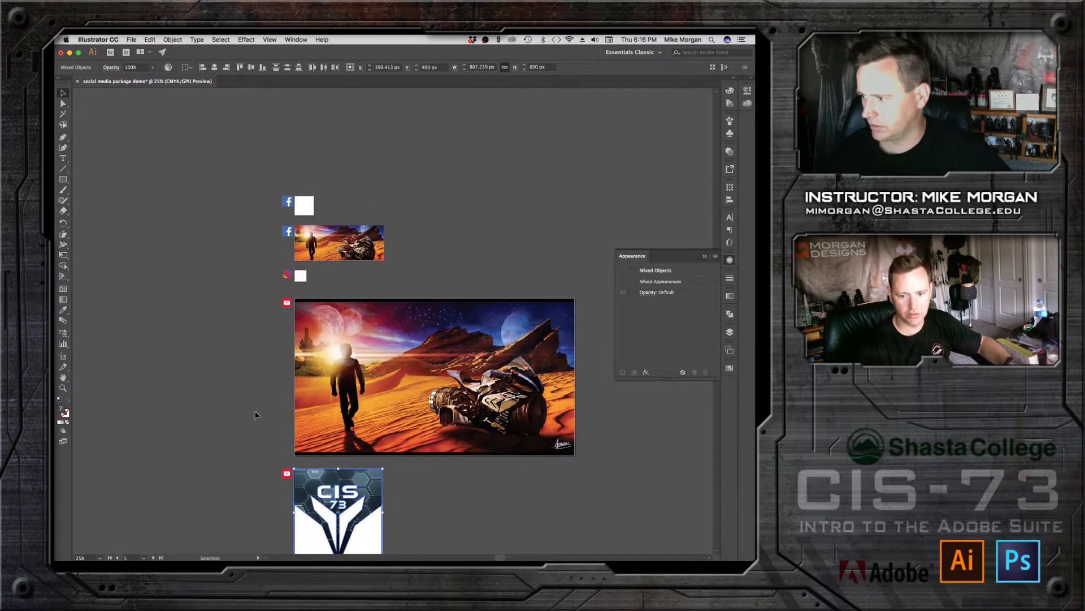
{"action": "left_click_drag", "start_coordinate": [335, 519], "coordinate": [342, 276]}
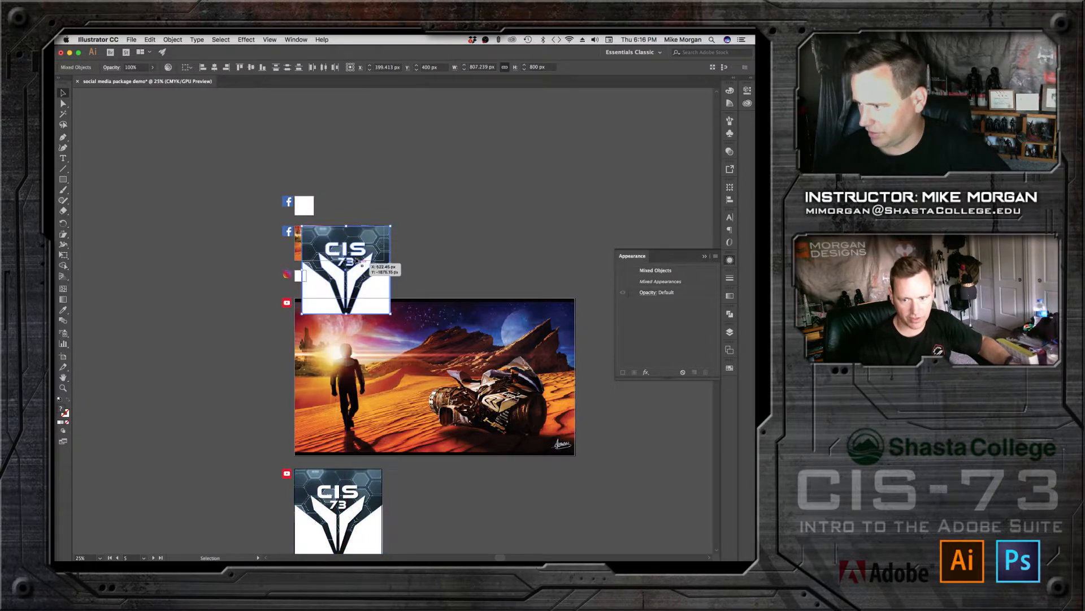
{"action": "left_click_drag", "start_coordinate": [392, 226], "coordinate": [301, 276]}
{"action": "key", "text": "super+z"}
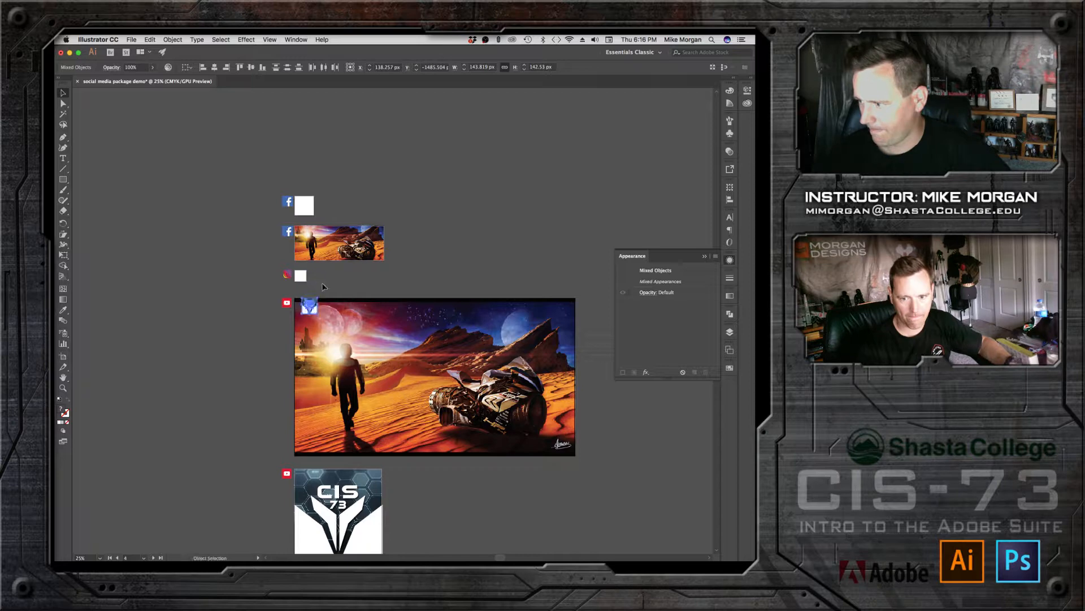
Step: Place the small logo copy in the Instagram artboard's upper-left corner and scale it to about 110 by 109 px
{"action": "left_click_drag", "start_coordinate": [314, 313], "coordinate": [472, 410]}
{"action": "left_click", "coordinate": [63, 388]}
{"action": "left_click_drag", "start_coordinate": [315, 422], "coordinate": [370, 435]}
{"action": "left_click", "coordinate": [62, 95]}
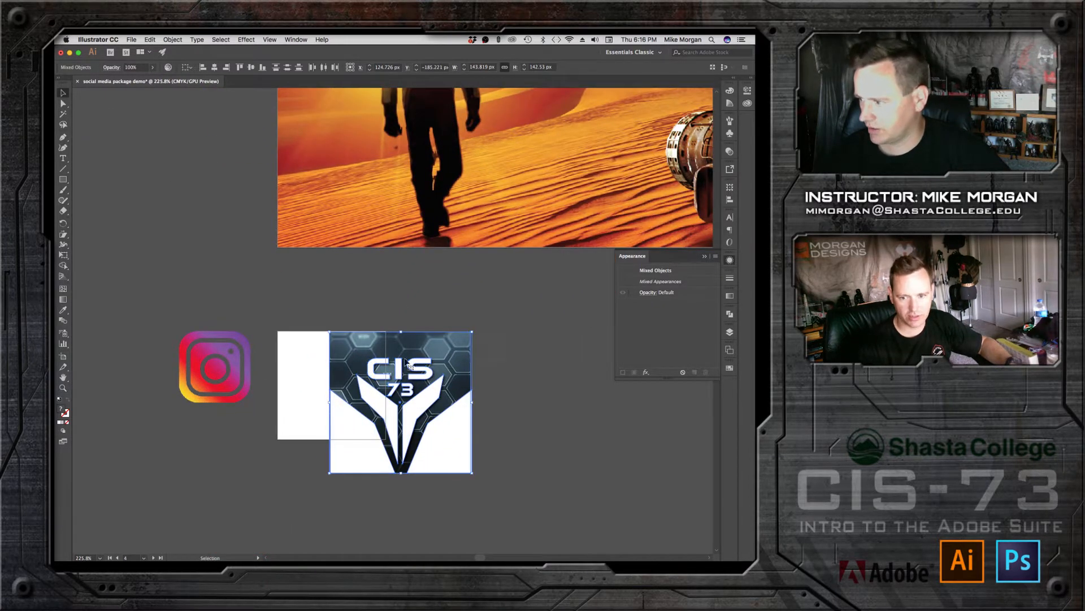
{"action": "left_click_drag", "start_coordinate": [443, 374], "coordinate": [376, 377]}
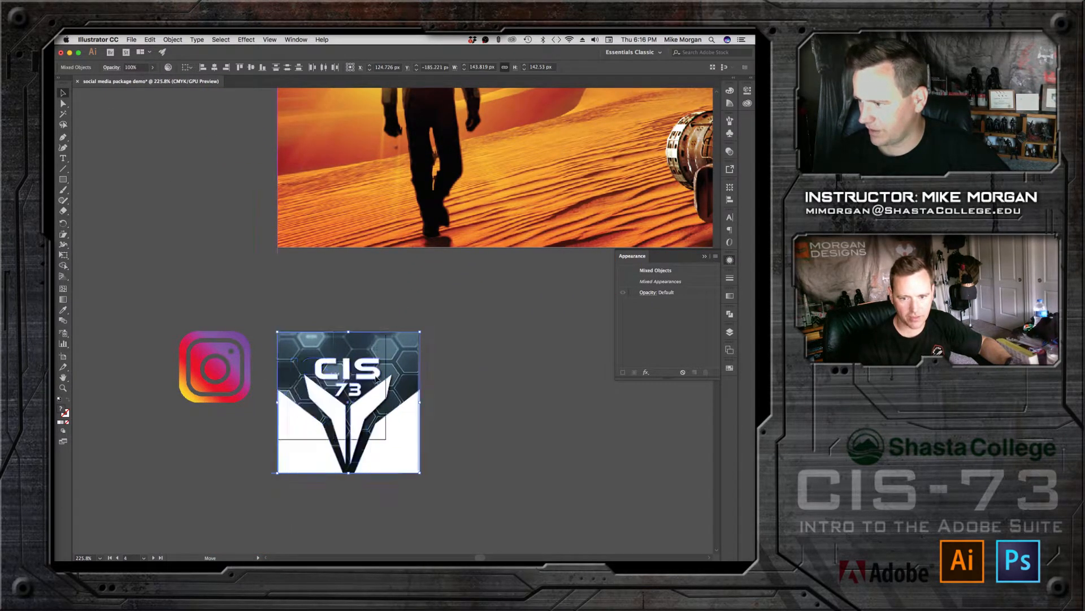
{"action": "left_click_drag", "start_coordinate": [419, 473], "coordinate": [386, 438]}
{"action": "left_click", "coordinate": [437, 393]}
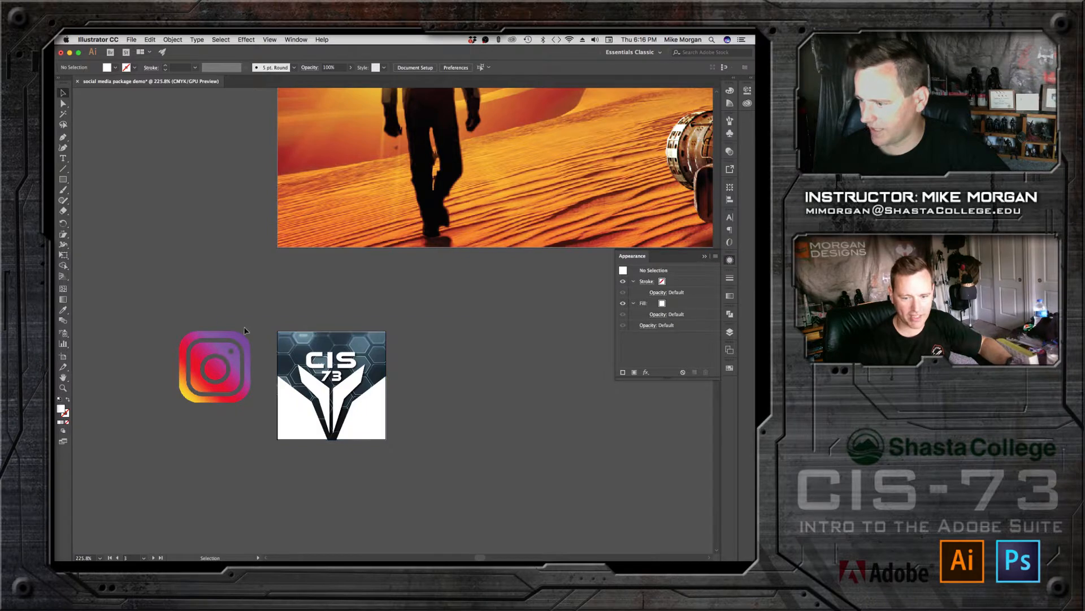
Step: Group the Instagram logo artwork and enlarge the group slightly to about 111 by 110 px, covering the artboard's full height
{"action": "key", "text": "super+equal"}
{"action": "key", "text": "super+equal"}
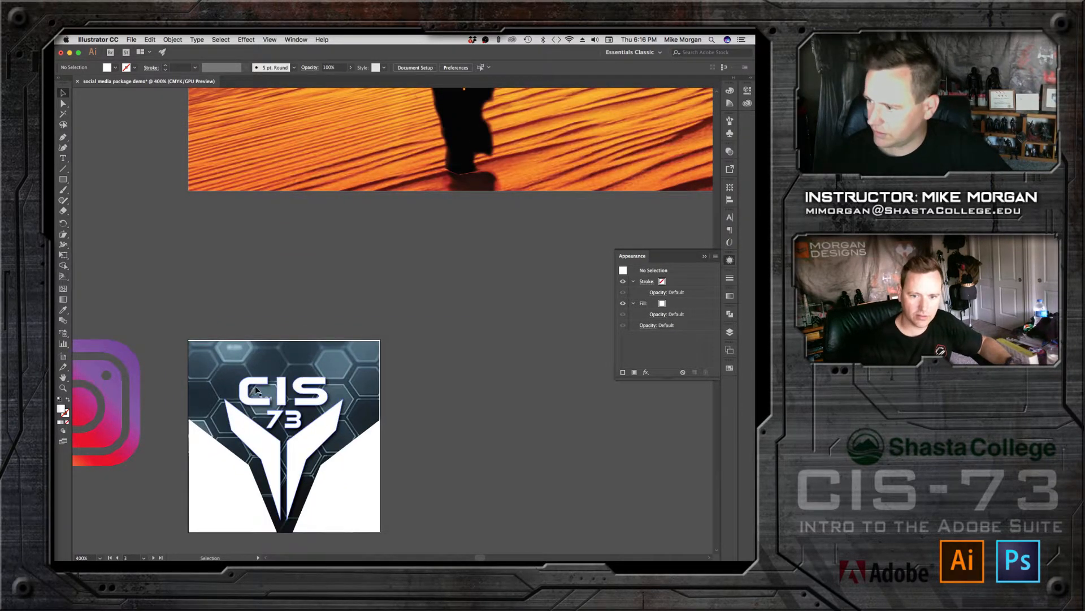
{"action": "left_click_drag", "start_coordinate": [256, 390], "coordinate": [474, 391]}
{"action": "key", "text": "super+z"}
{"action": "left_click", "coordinate": [195, 303]}
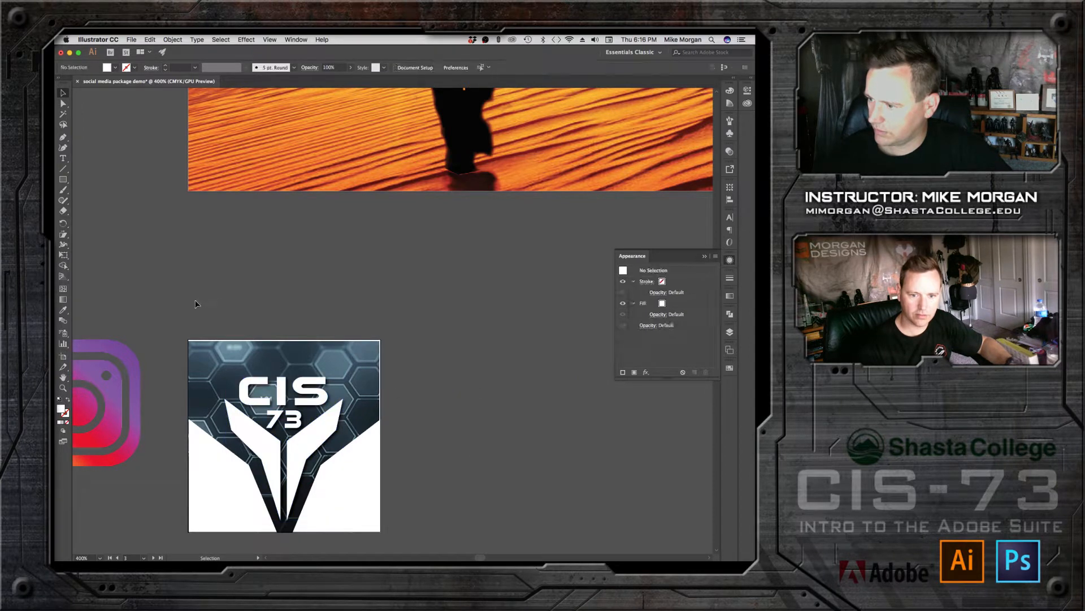
{"action": "left_click_drag", "start_coordinate": [406, 546], "coordinate": [331, 415]}
{"action": "right_click", "coordinate": [330, 414]}
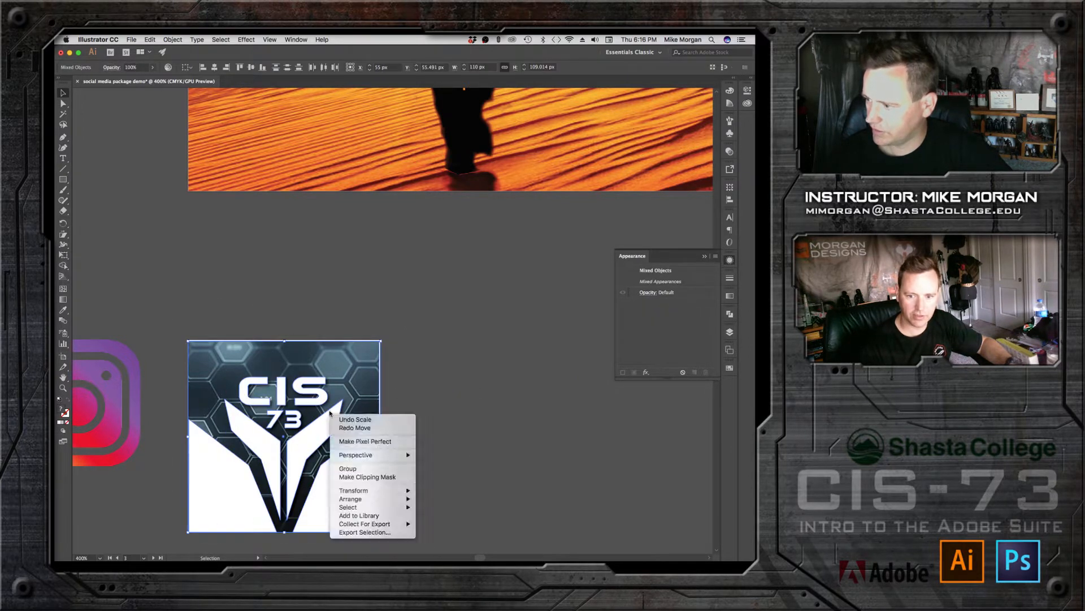
{"action": "left_click", "coordinate": [355, 471]}
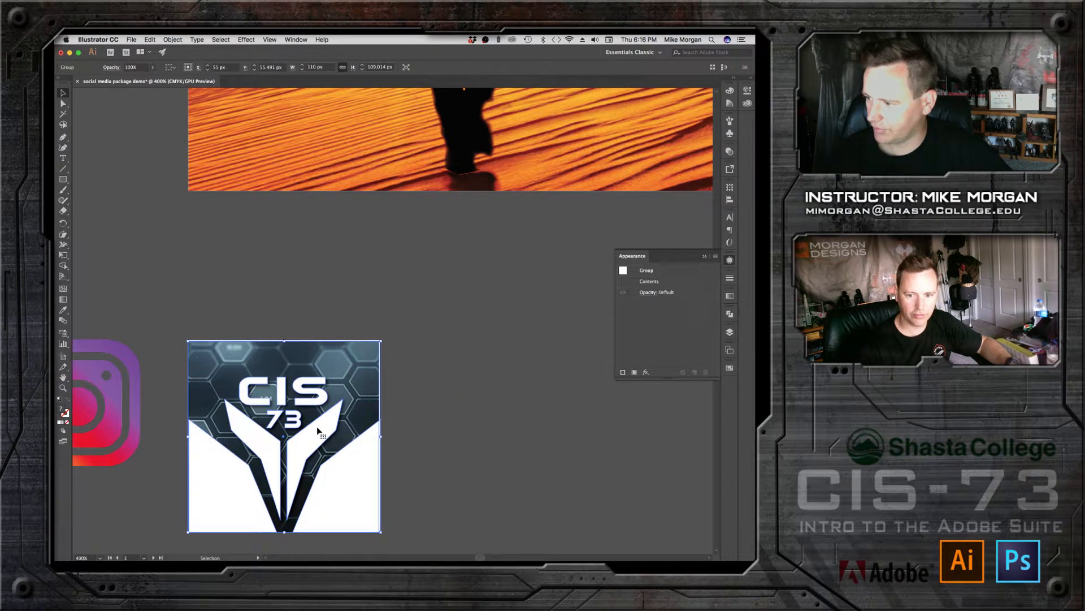
{"action": "left_click_drag", "start_coordinate": [381, 341], "coordinate": [387, 338]}
{"action": "left_click", "coordinate": [466, 401]}
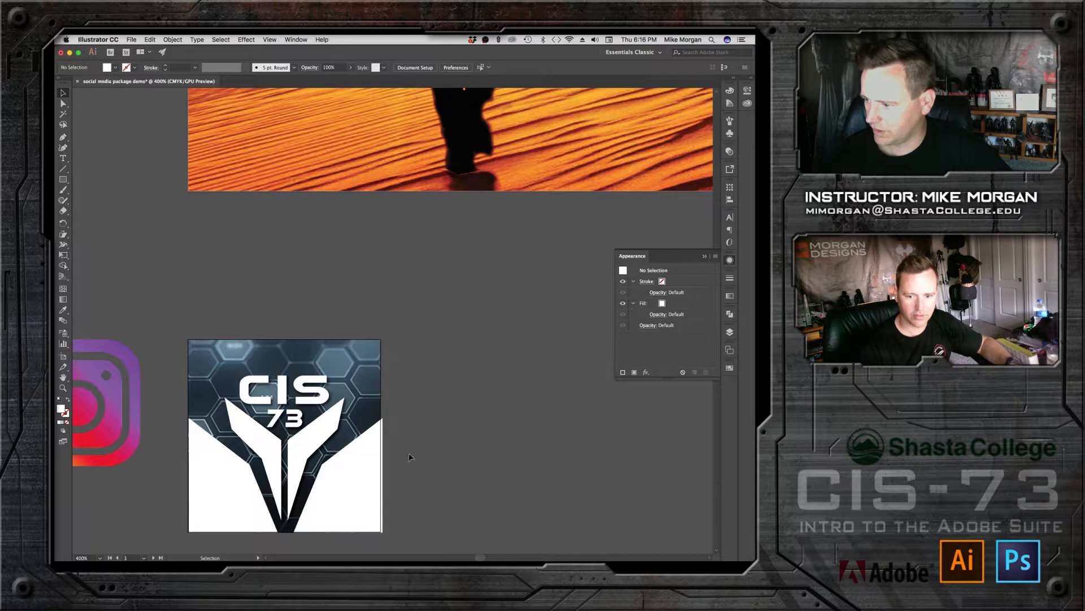
Step: Ungroup the Instagram logo artwork and narrow the two white corner shapes together to match the artboard's width
{"action": "left_click", "coordinate": [346, 487]}
{"action": "left_click", "coordinate": [420, 465]}
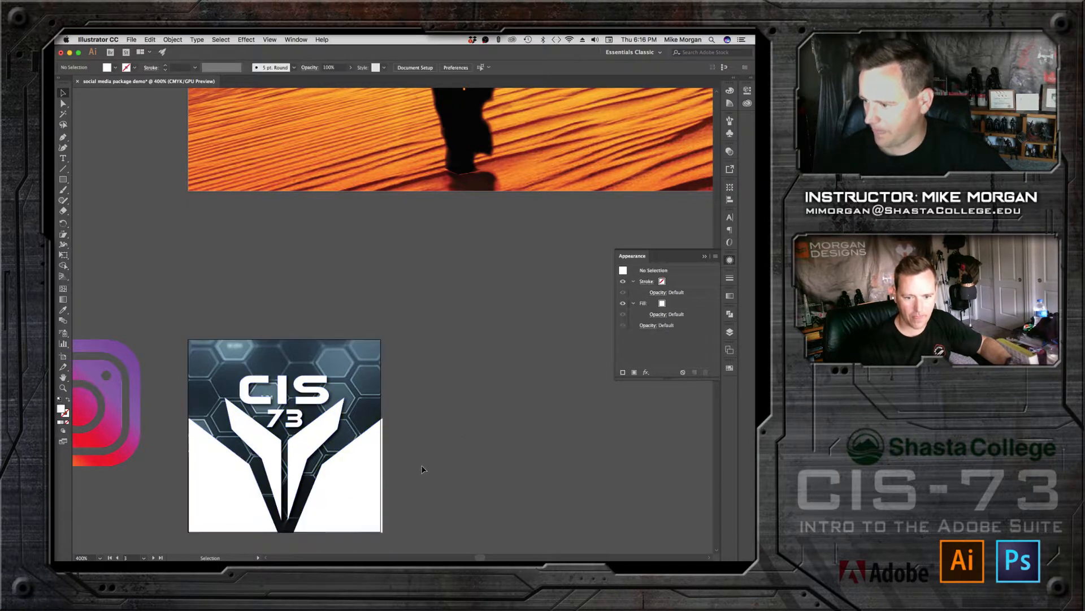
{"action": "left_click", "coordinate": [346, 477]}
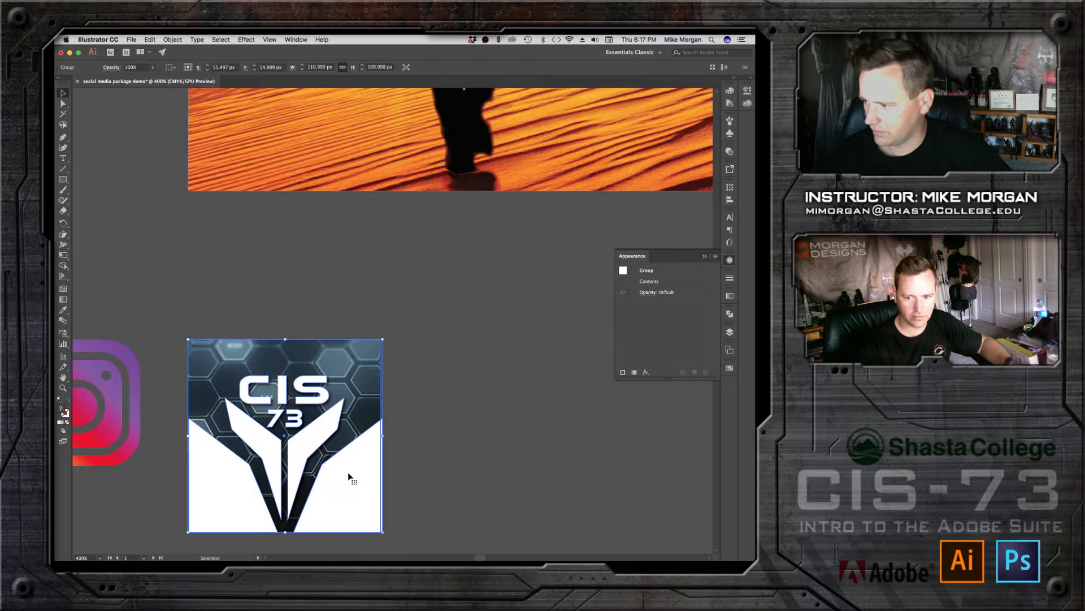
{"action": "left_click_drag", "start_coordinate": [348, 476], "coordinate": [513, 470]}
{"action": "key", "text": "super+z"}
{"action": "right_click", "coordinate": [330, 469]}
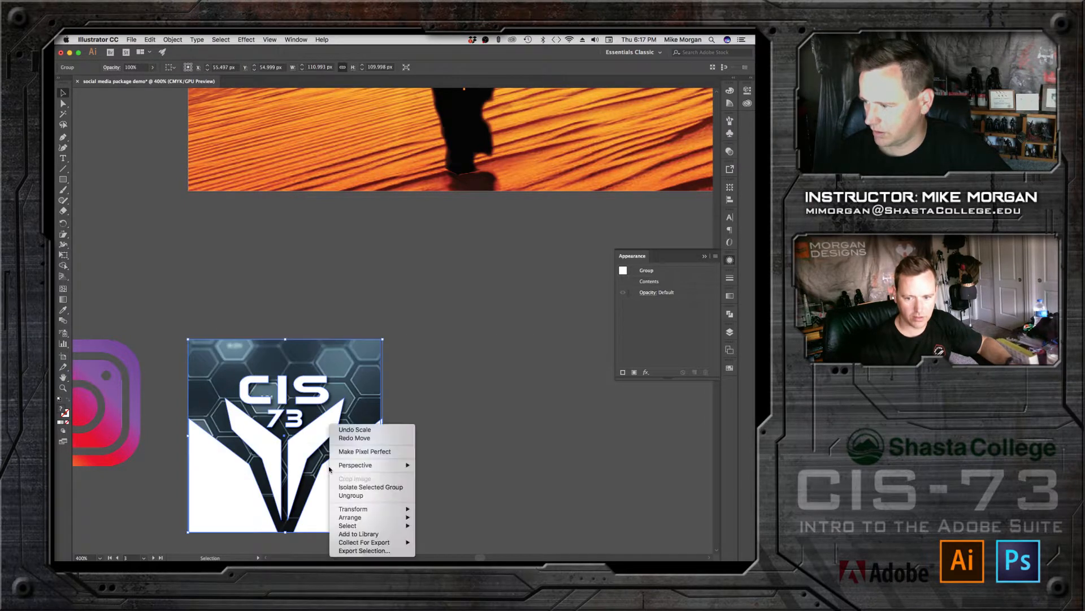
{"action": "left_click", "coordinate": [351, 495]}
{"action": "left_click", "coordinate": [358, 459]}
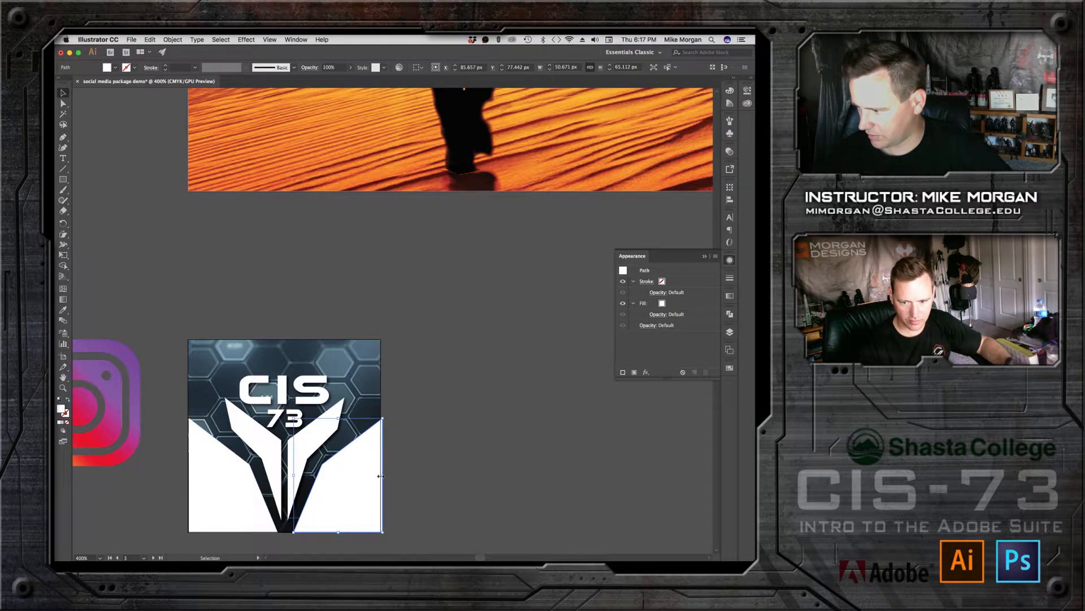
{"action": "left_click", "coordinate": [249, 481], "text": "shift"}
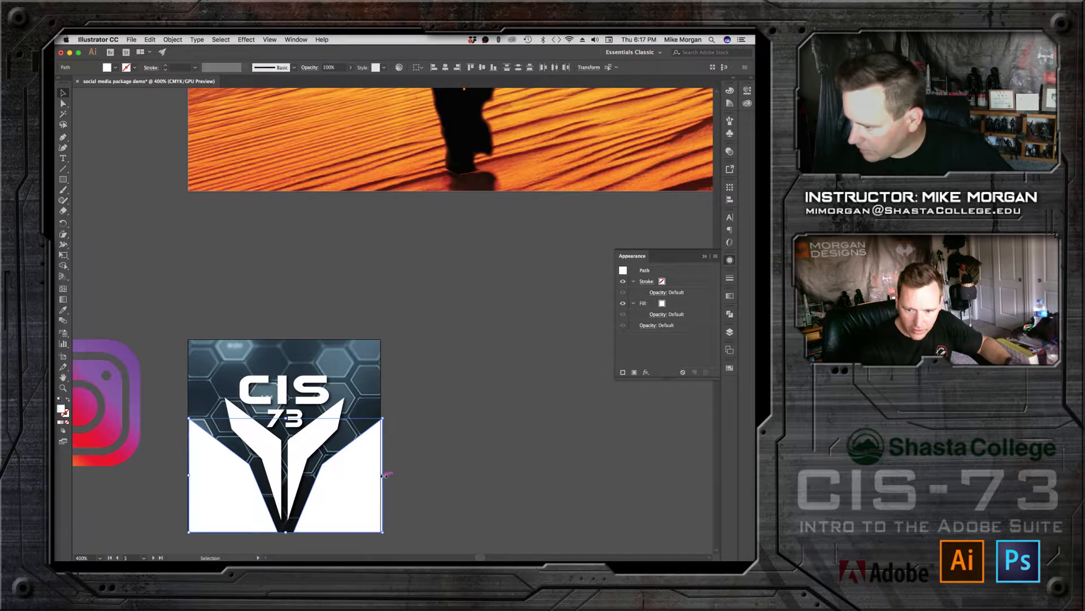
{"action": "left_click_drag", "start_coordinate": [385, 475], "coordinate": [188, 475]}
{"action": "left_click", "coordinate": [439, 451]}
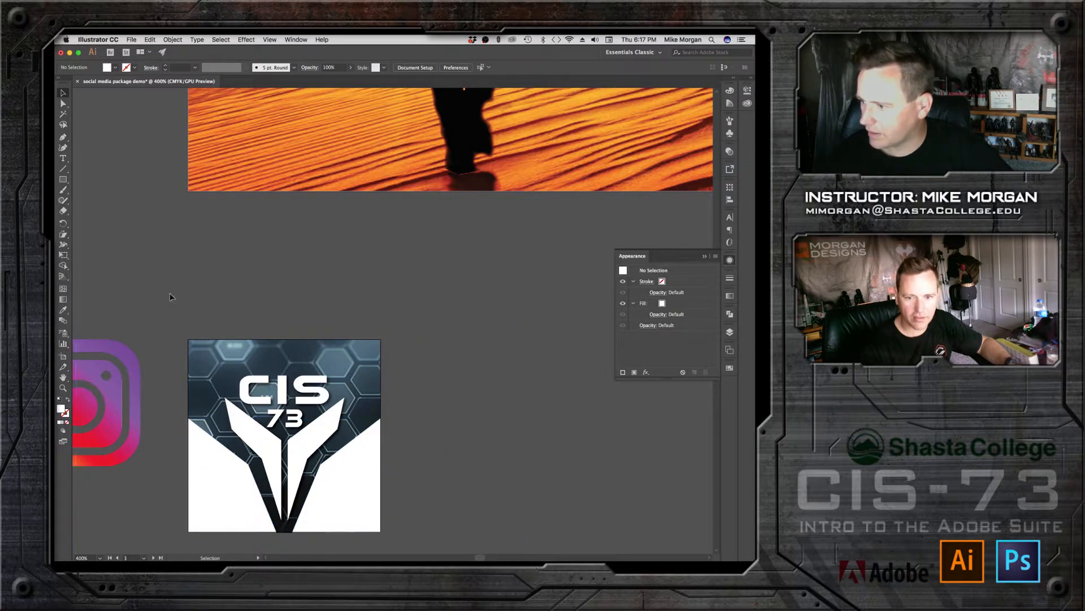
Step: Group the Instagram logo's background, emblem, lettering and corner shapes together, and deselect the group
{"action": "scroll", "coordinate": [391, 445], "scroll_direction": "down", "scroll_amount": 5}
{"action": "left_click", "coordinate": [341, 321]}
{"action": "right_click", "coordinate": [340, 321]}
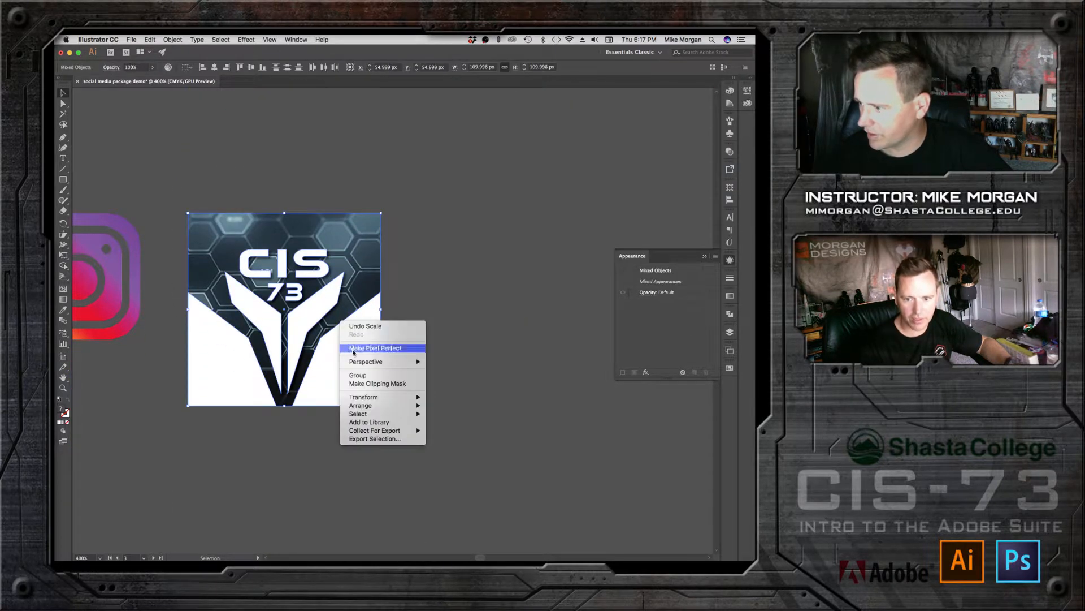
{"action": "left_click", "coordinate": [361, 375]}
{"action": "left_click", "coordinate": [480, 315]}
Step: Resize the clipped hexagon background of the YouTube logo so its left and right edges meet the artboard's edges
{"action": "key", "text": "super+minus"}
{"action": "key", "text": "super+minus"}
{"action": "key", "text": "super+minus"}
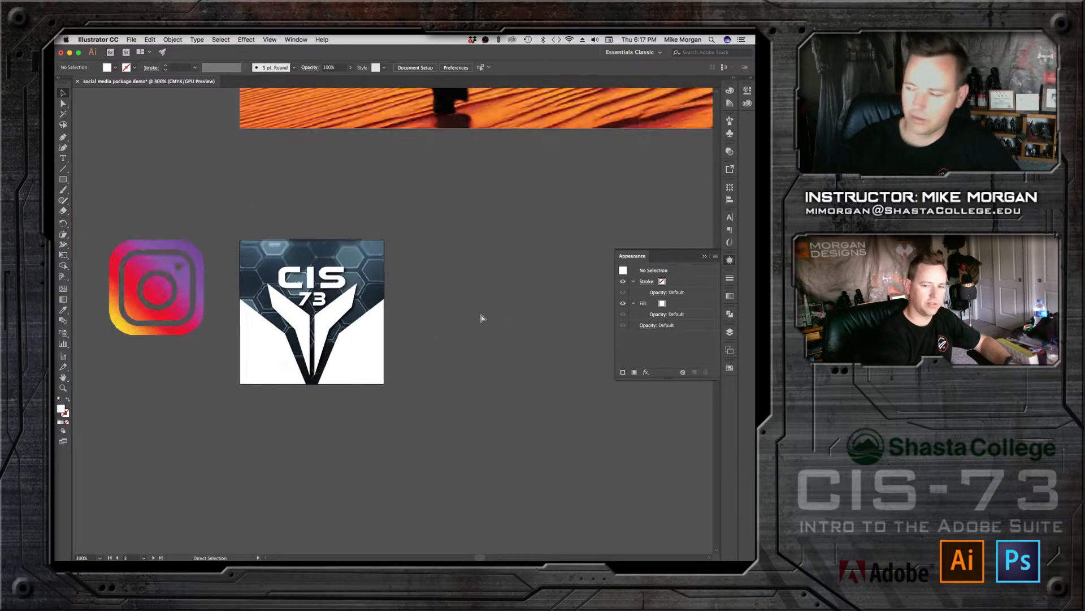
{"action": "left_click_drag", "start_coordinate": [445, 421], "coordinate": [429, 328]}
{"action": "scroll", "coordinate": [429, 329], "scroll_direction": "down", "scroll_amount": 15}
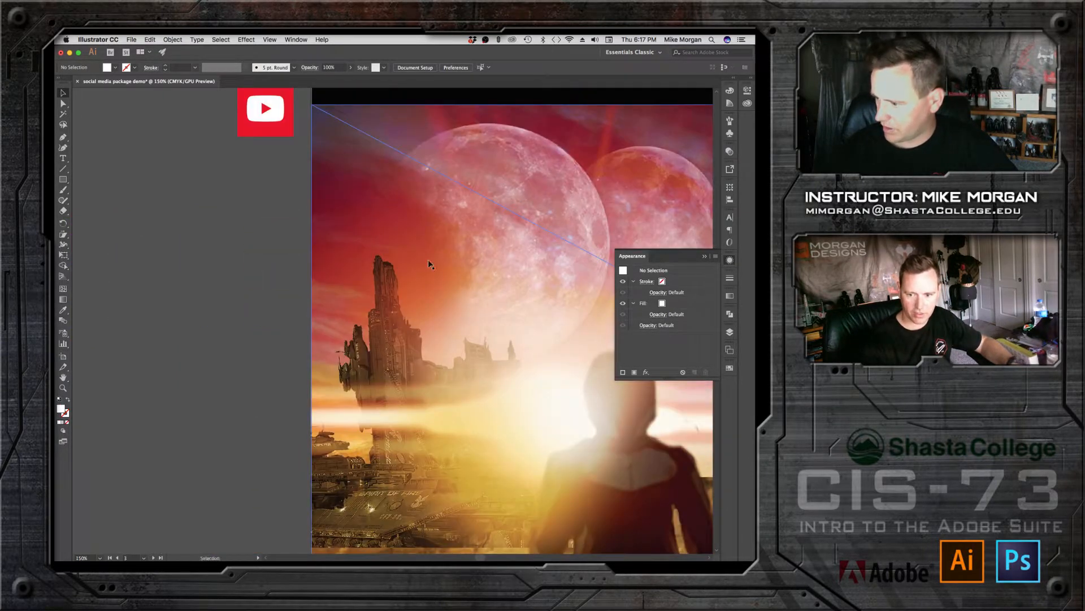
{"action": "scroll", "coordinate": [495, 486], "scroll_direction": "down", "scroll_amount": 6}
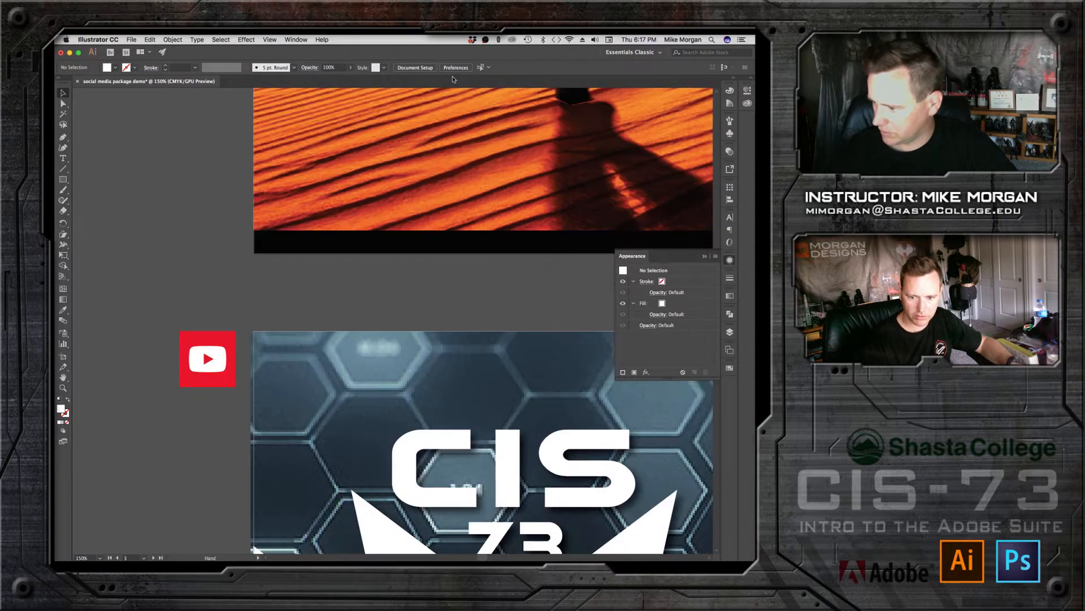
{"action": "scroll", "coordinate": [355, 255], "scroll_direction": "down", "scroll_amount": 3}
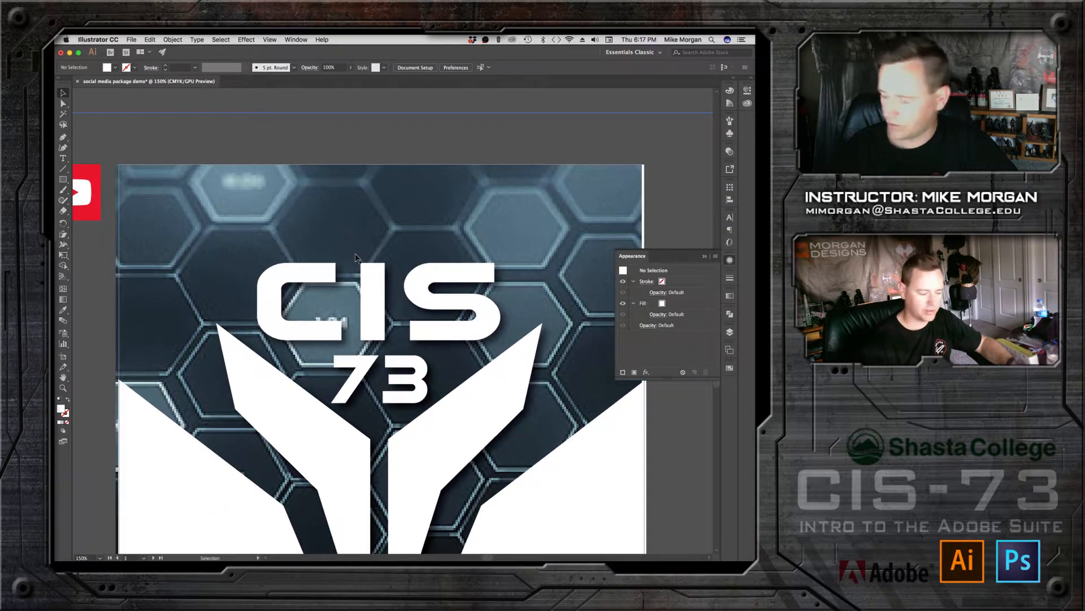
{"action": "key", "text": "super+minus"}
{"action": "scroll", "coordinate": [355, 255], "scroll_direction": "down", "scroll_amount": 3}
{"action": "scroll", "coordinate": [355, 255], "scroll_direction": "right", "scroll_amount": 2}
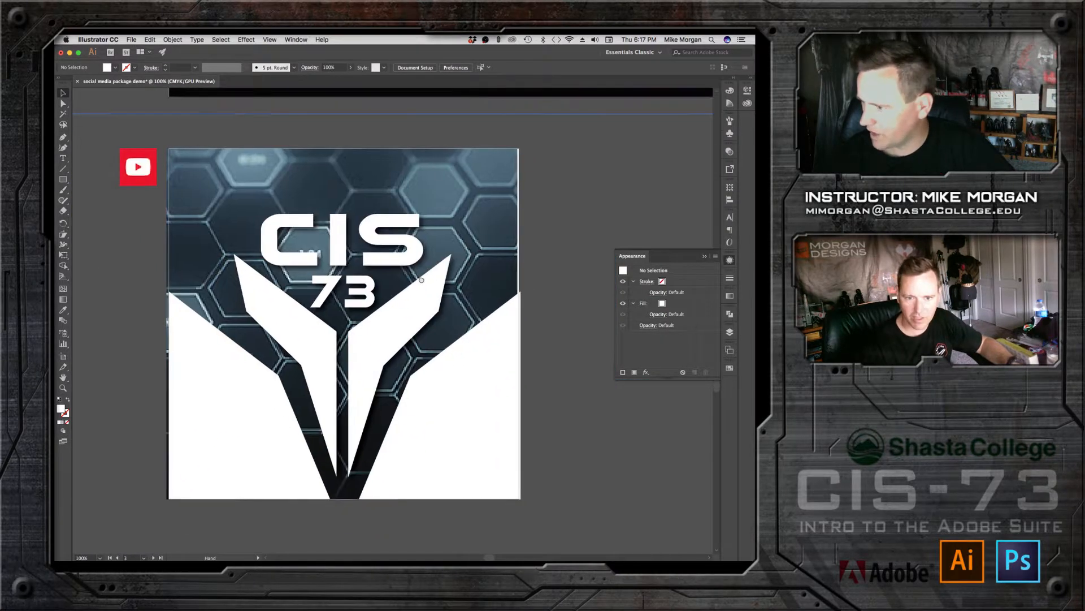
{"action": "left_click", "coordinate": [189, 222]}
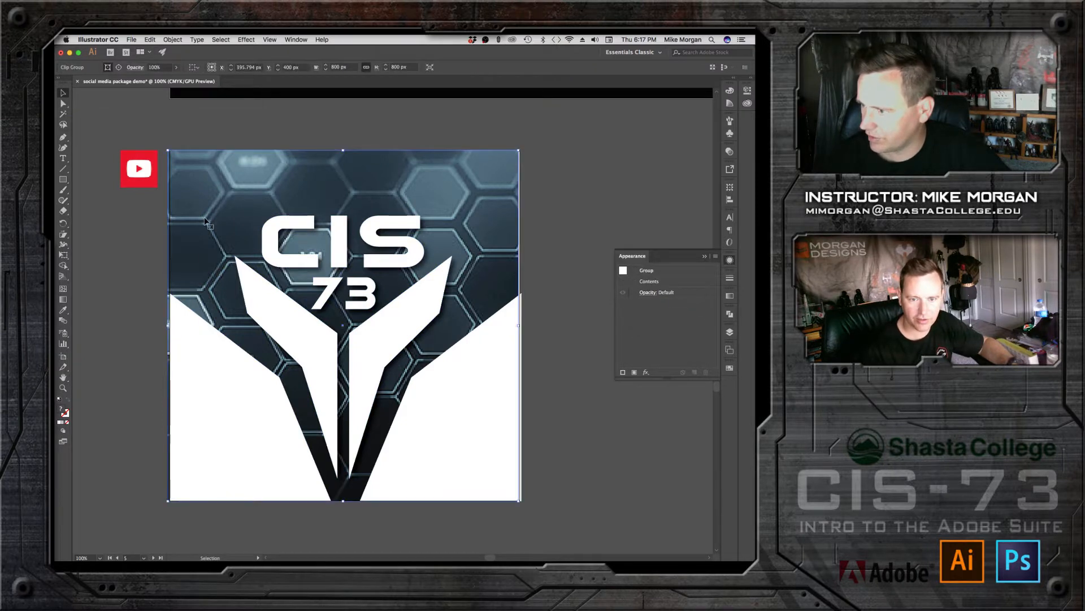
{"action": "right_click", "coordinate": [206, 220]}
{"action": "mouse_move", "coordinate": [272, 316]}
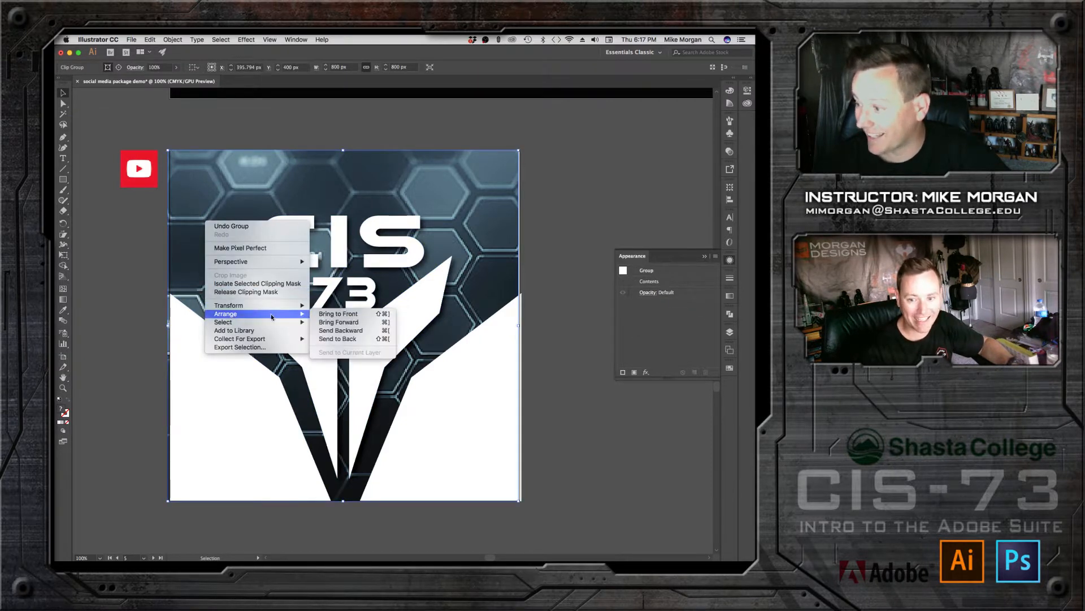
{"action": "left_click", "coordinate": [246, 292]}
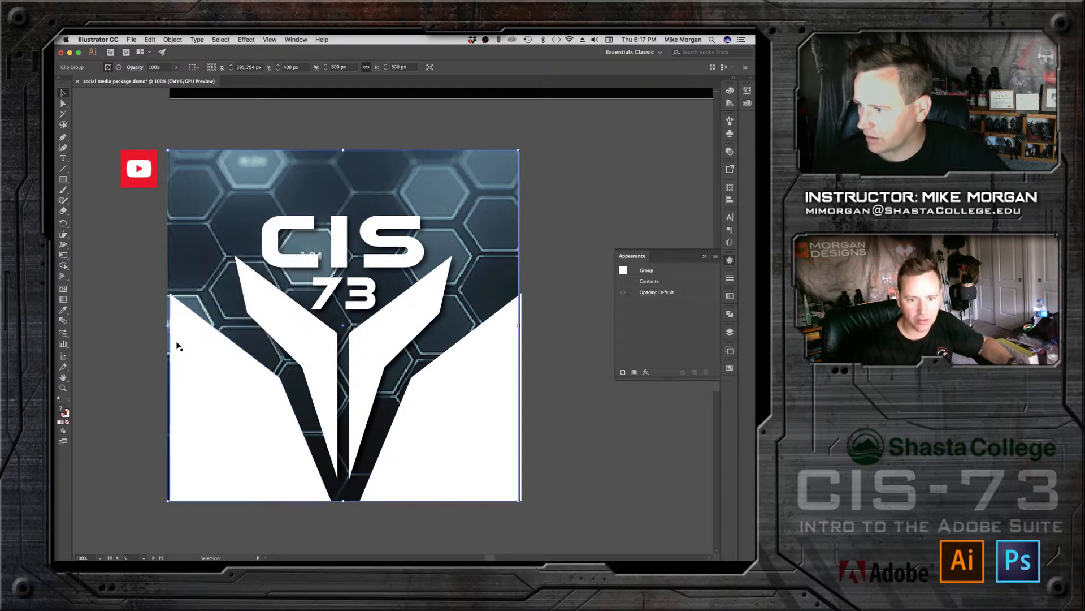
{"action": "left_click", "coordinate": [181, 341]}
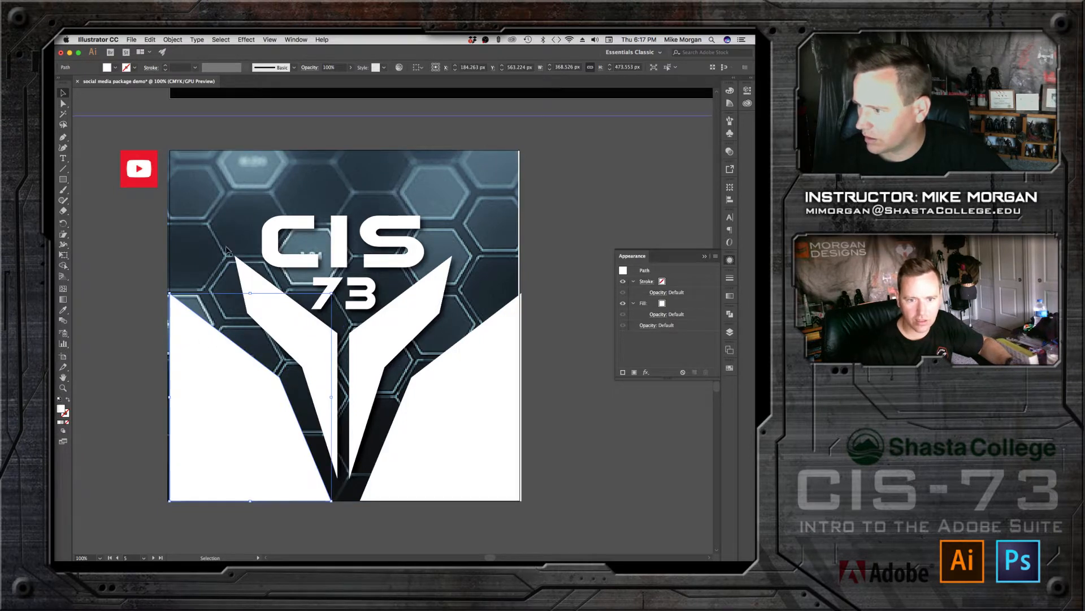
{"action": "left_click", "coordinate": [202, 232]}
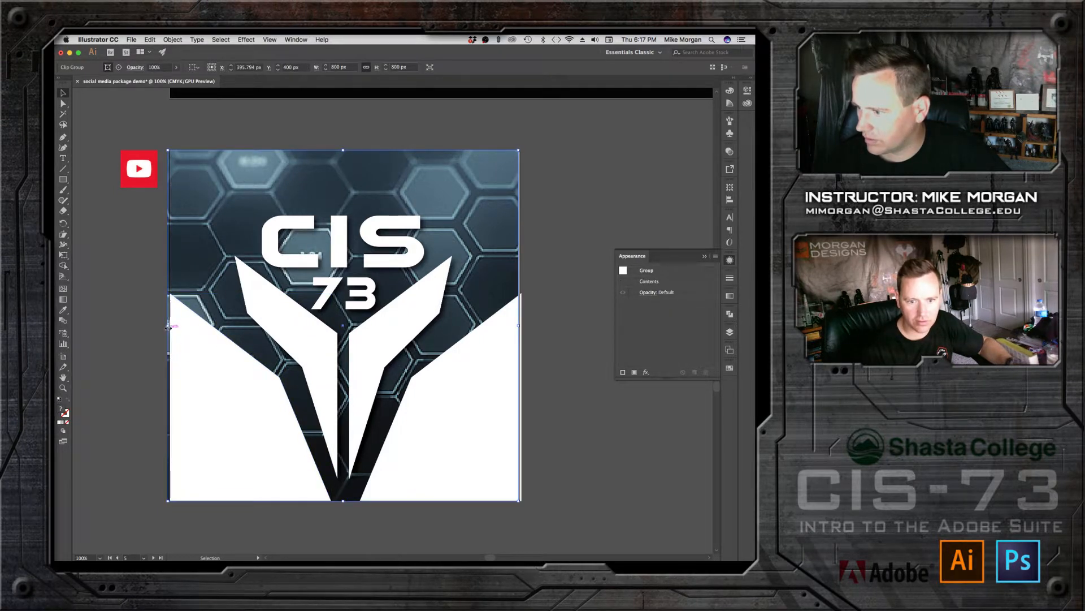
{"action": "left_click_drag", "start_coordinate": [168, 325], "coordinate": [171, 325]}
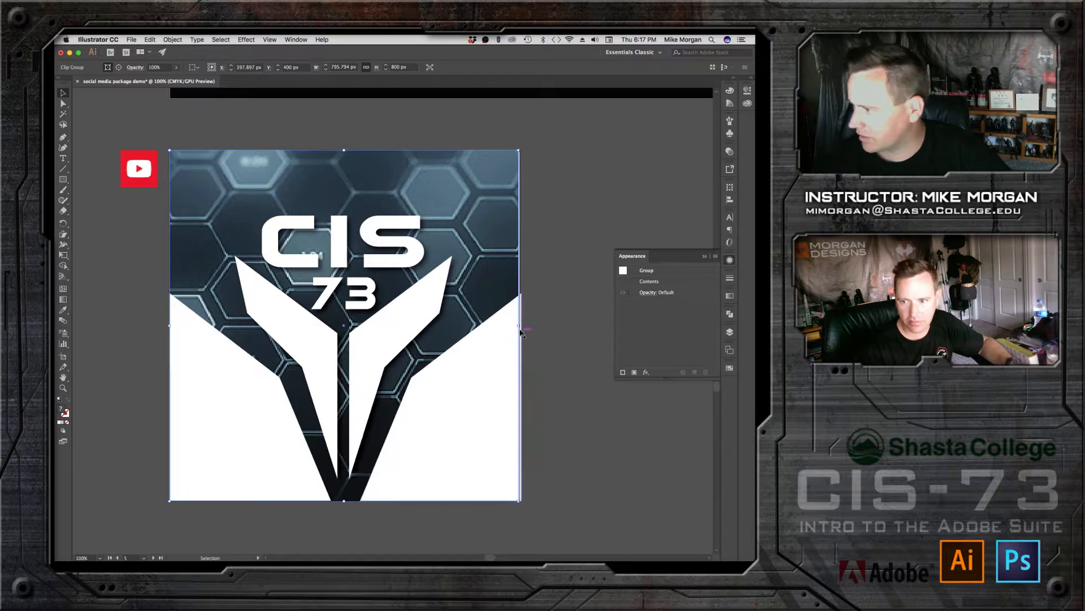
{"action": "left_click_drag", "start_coordinate": [519, 326], "coordinate": [520, 326]}
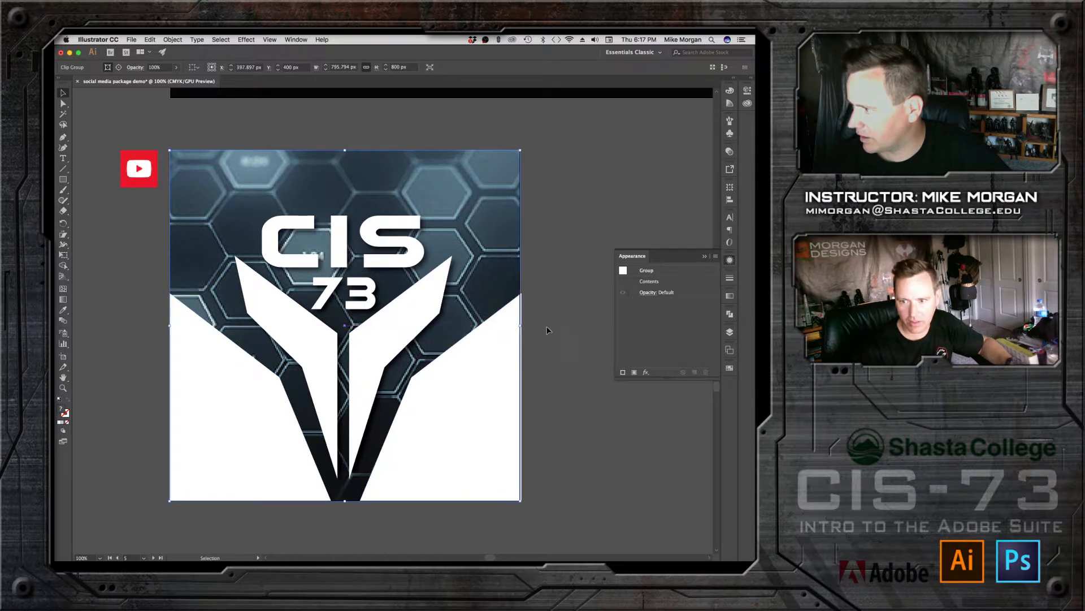
{"action": "left_click", "coordinate": [547, 332]}
Step: Nudge the YouTube logo's right white corner shape into line with the artboard's right edge
{"action": "left_click", "coordinate": [499, 380]}
{"action": "left_click_drag", "start_coordinate": [491, 384], "coordinate": [489, 385]}
{"action": "left_click", "coordinate": [569, 366]}
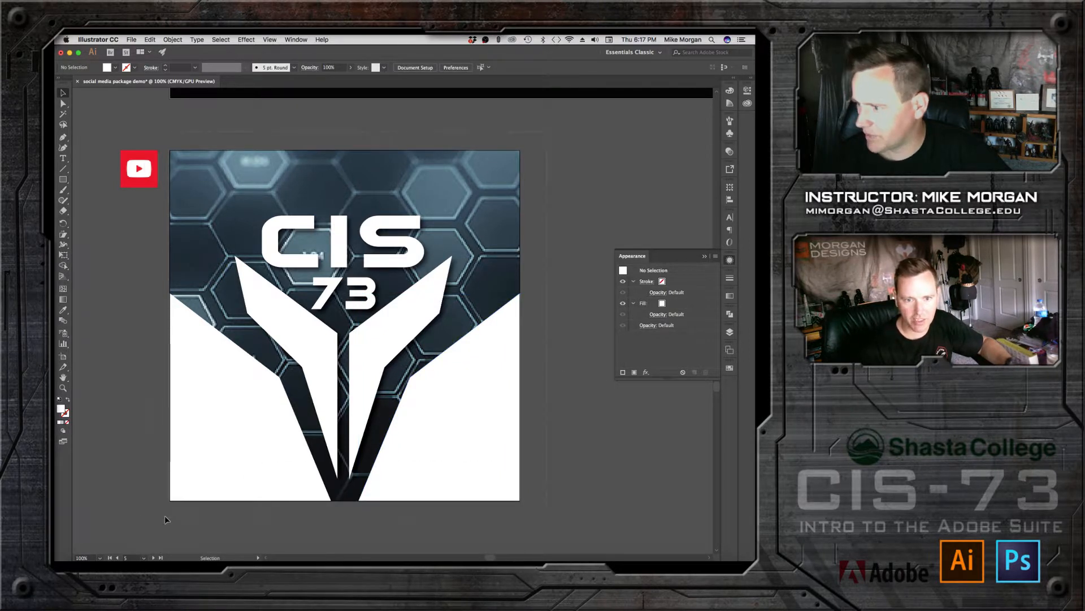
Step: Group all of the YouTube logo artwork and shift the group sideways, partly off the artboard, to test the grouping
{"action": "key", "text": "super+a"}
{"action": "right_click", "coordinate": [260, 312]}
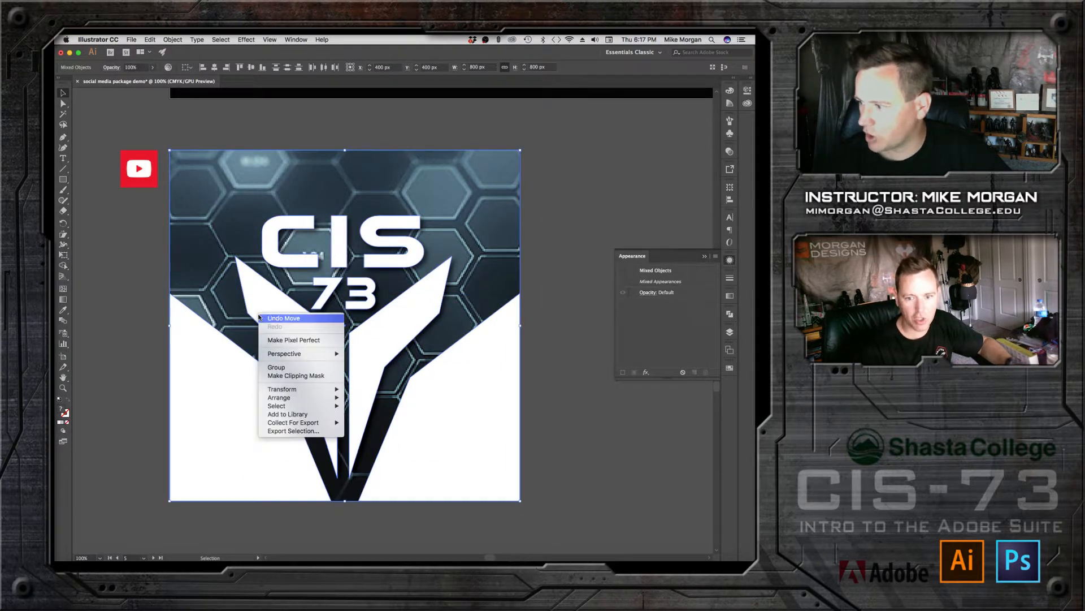
{"action": "left_click", "coordinate": [273, 368]}
{"action": "left_click", "coordinate": [552, 204]}
{"action": "left_click_drag", "start_coordinate": [440, 328], "coordinate": [541, 375]}
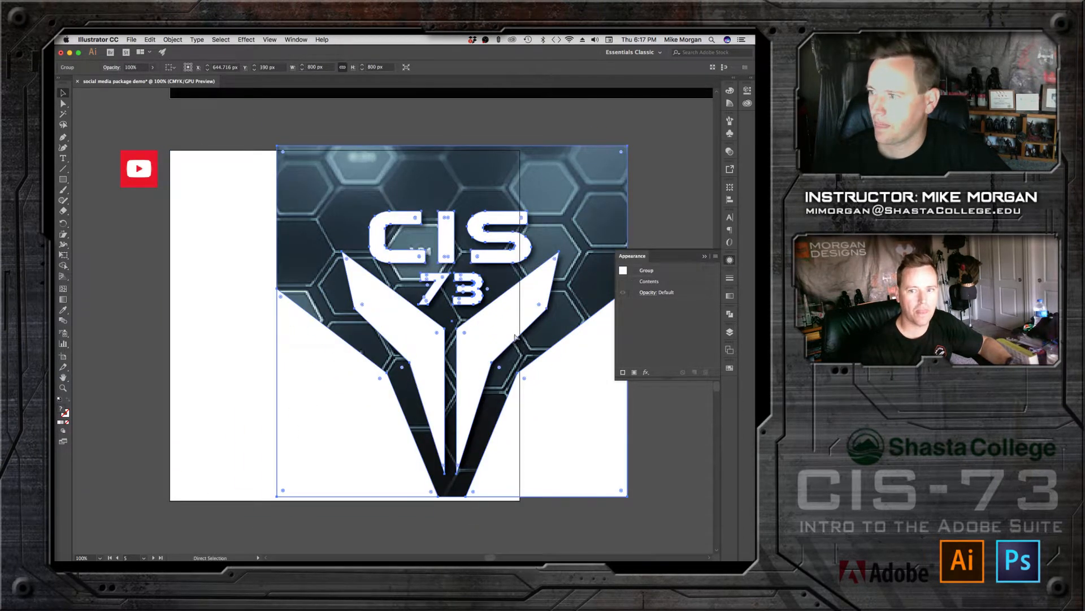
Step: Undo the YouTube logo's sideways test shift so it sits back on its artboard, and deselect the artwork
{"action": "key", "text": "super+z"}
{"action": "left_click", "coordinate": [615, 189]}
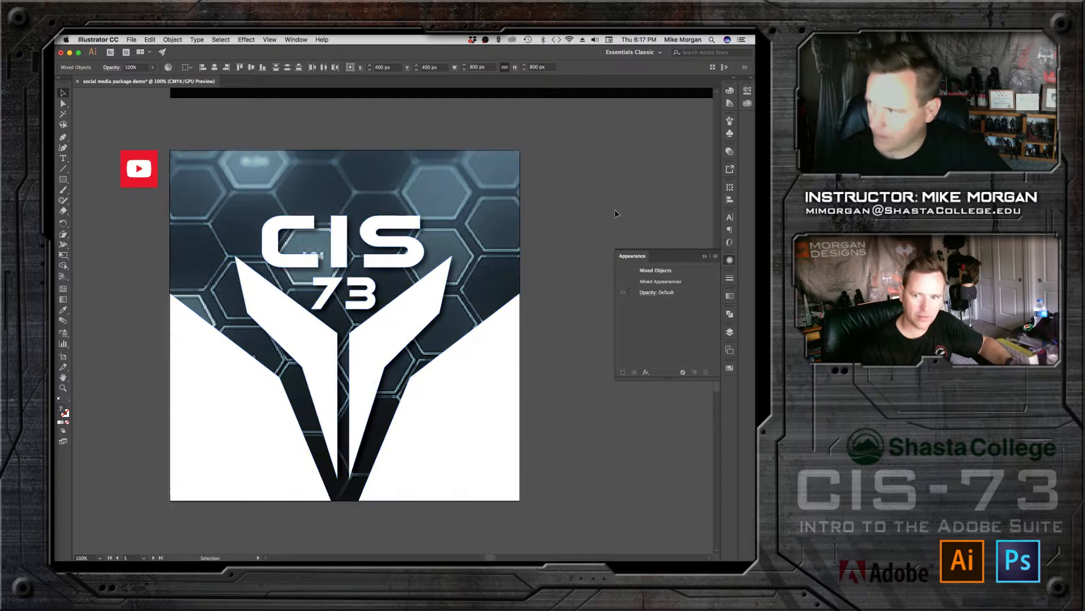
Step: Copy the grouped Instagram logo onto the blank Facebook profile artboard, aligned with that artboard's left edge
{"action": "key", "text": "super+alt+0"}
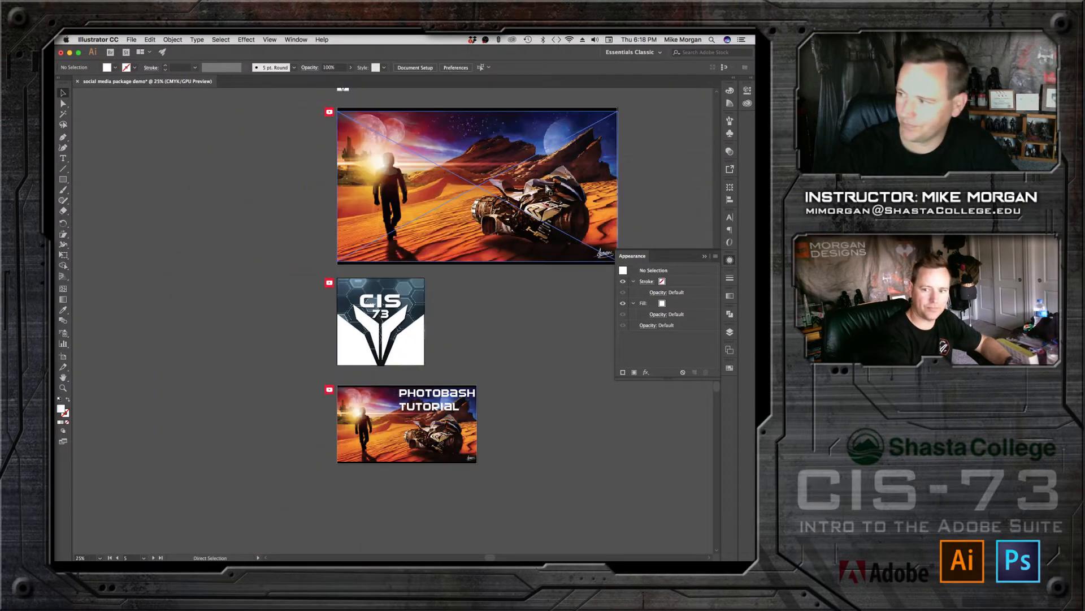
{"action": "left_click_drag", "start_coordinate": [397, 163], "coordinate": [310, 317]}
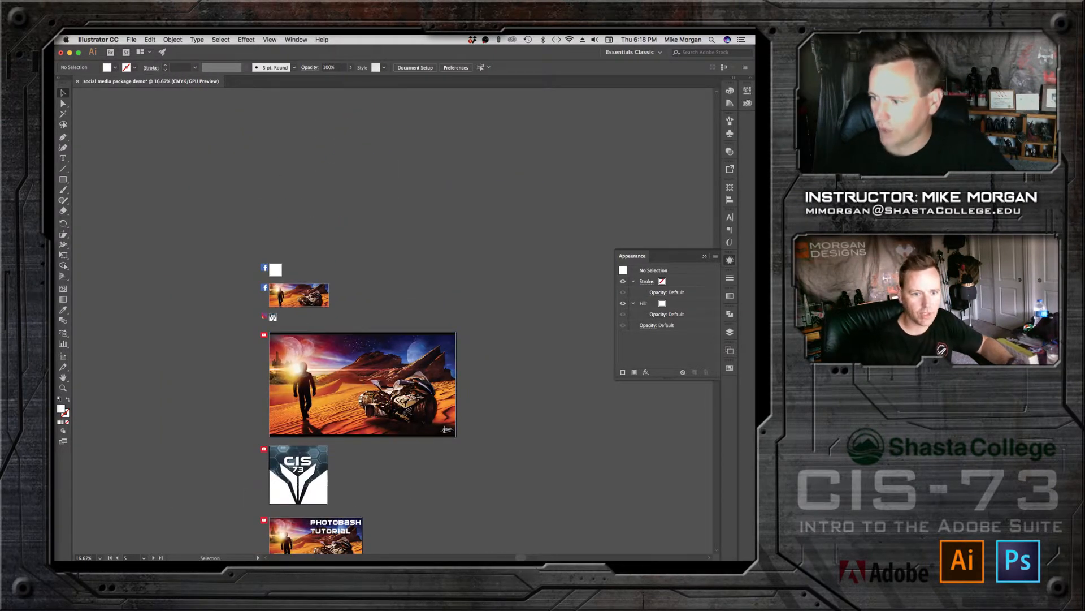
{"action": "left_click", "coordinate": [63, 388]}
{"action": "left_click_drag", "start_coordinate": [261, 248], "coordinate": [449, 426]}
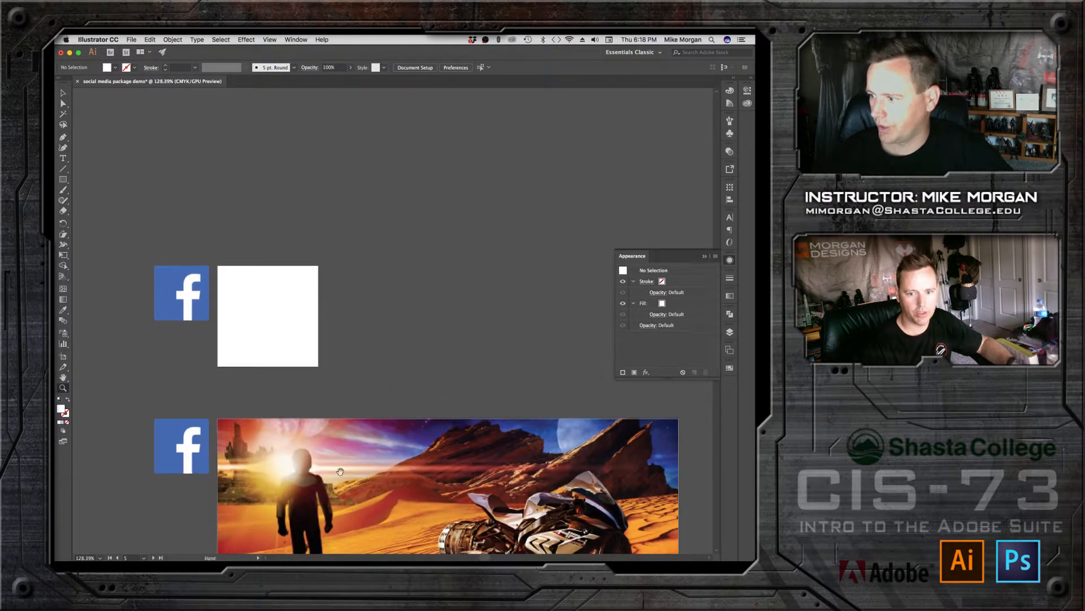
{"action": "left_click_drag", "start_coordinate": [316, 481], "coordinate": [356, 303]}
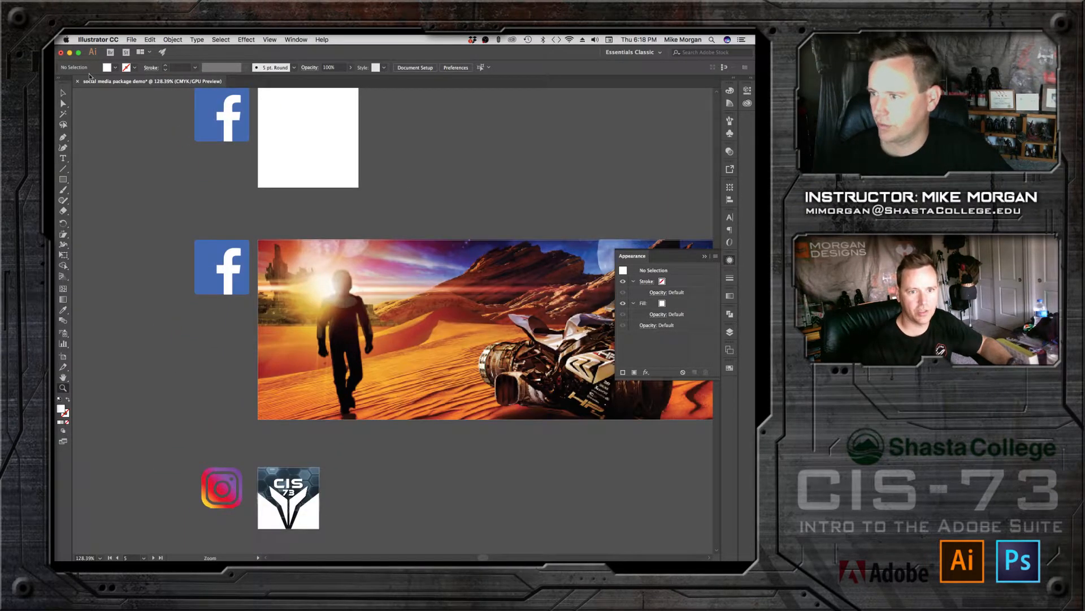
{"action": "left_click", "coordinate": [295, 513]}
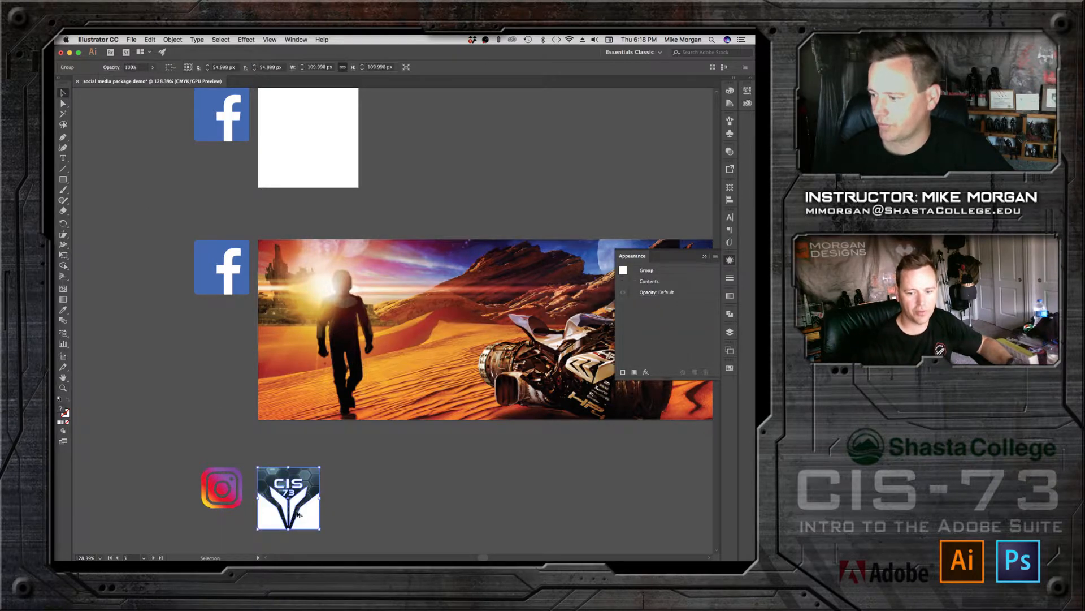
{"action": "left_click_drag", "start_coordinate": [304, 515], "coordinate": [345, 225]}
Step: Enlarge the logo copy proportionally so it fills the square Facebook profile artboard, and deselect it
{"action": "key", "text": "super+equal"}
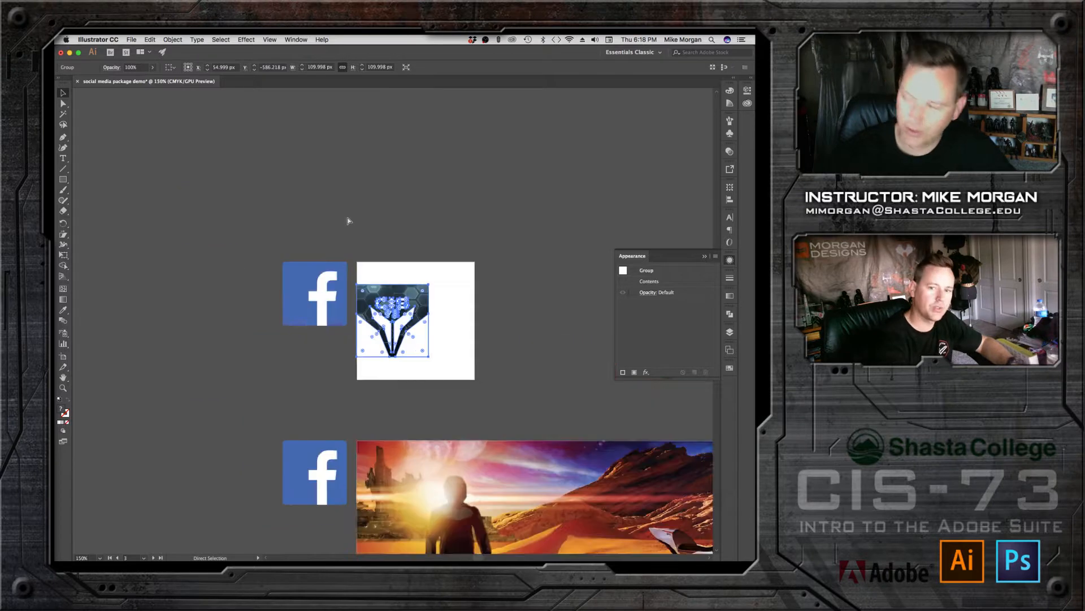
{"action": "key", "text": "super+equal"}
{"action": "key", "text": "super+equal"}
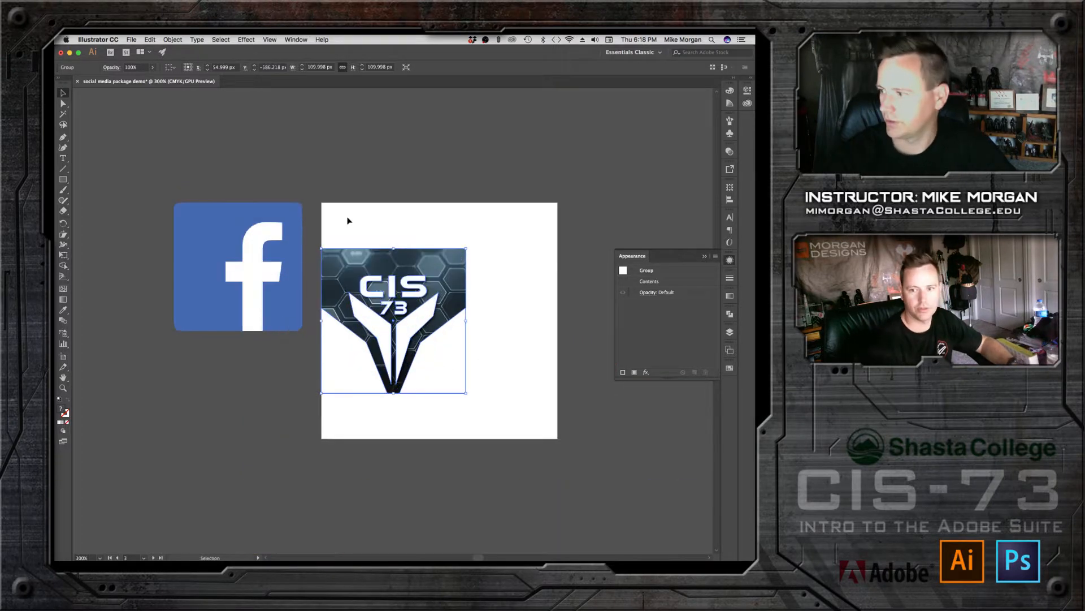
{"action": "left_click_drag", "start_coordinate": [418, 277], "coordinate": [354, 301]}
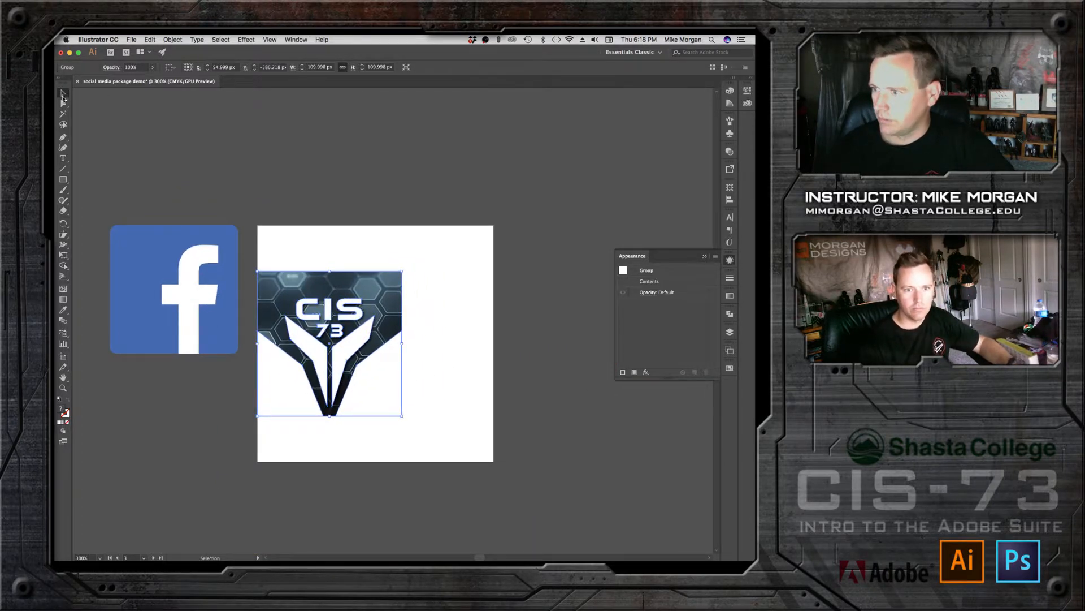
{"action": "left_click_drag", "start_coordinate": [401, 342], "coordinate": [494, 349]}
{"action": "left_click", "coordinate": [525, 257]}
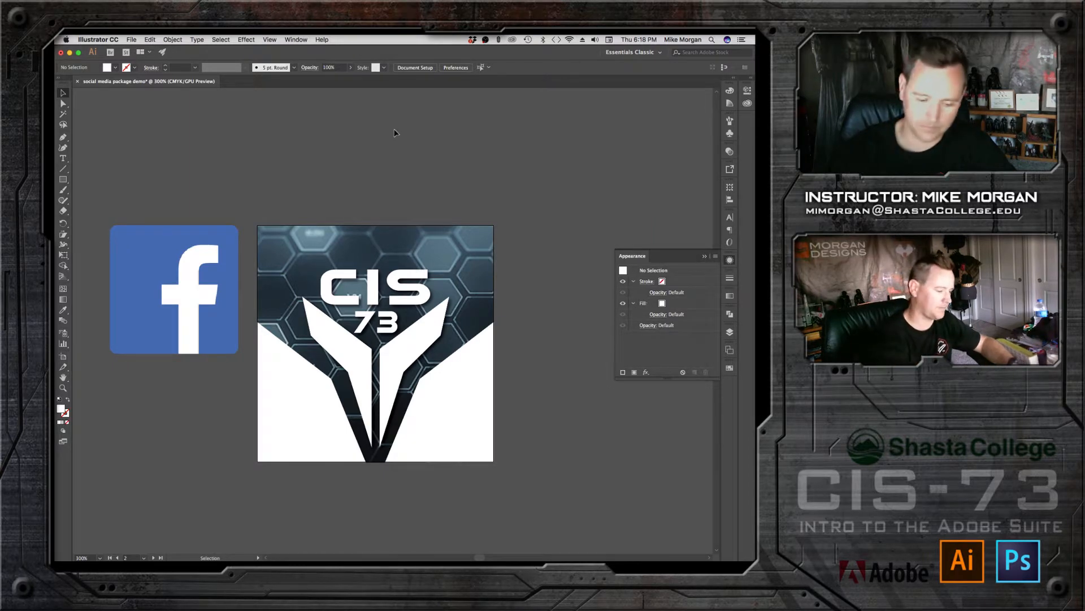
Step: Review all Facebook, Instagram and YouTube artboards of the package together
{"action": "key", "text": "super+minus"}
{"action": "key", "text": "super+minus"}
{"action": "key", "text": "super+minus"}
{"action": "key", "text": "super+minus"}
{"action": "key", "text": "super+minus"}
{"action": "key", "text": "super+minus"}
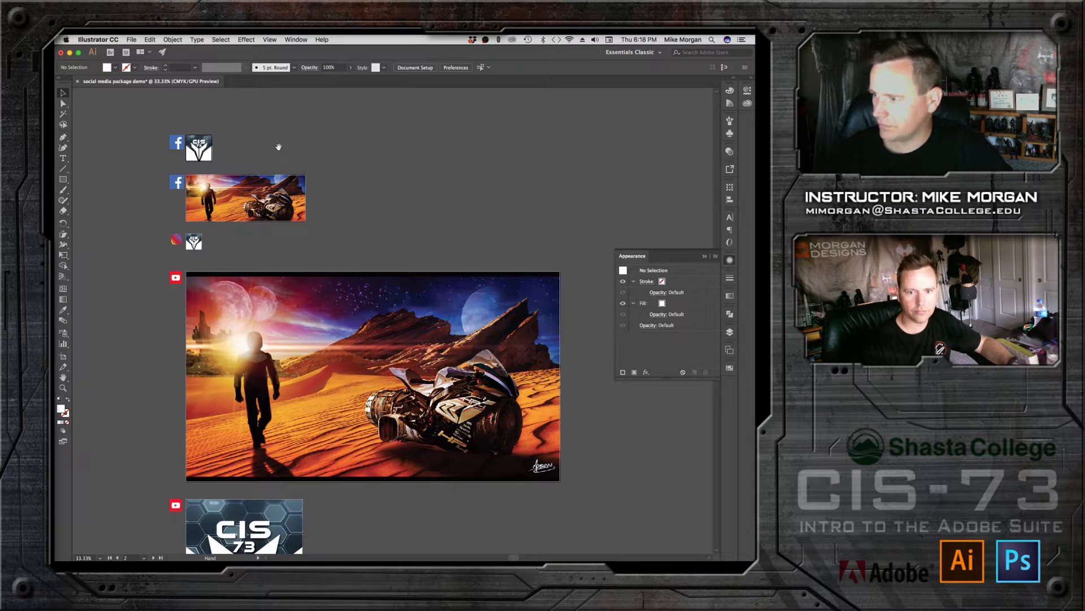
{"action": "key", "text": "super+minus"}
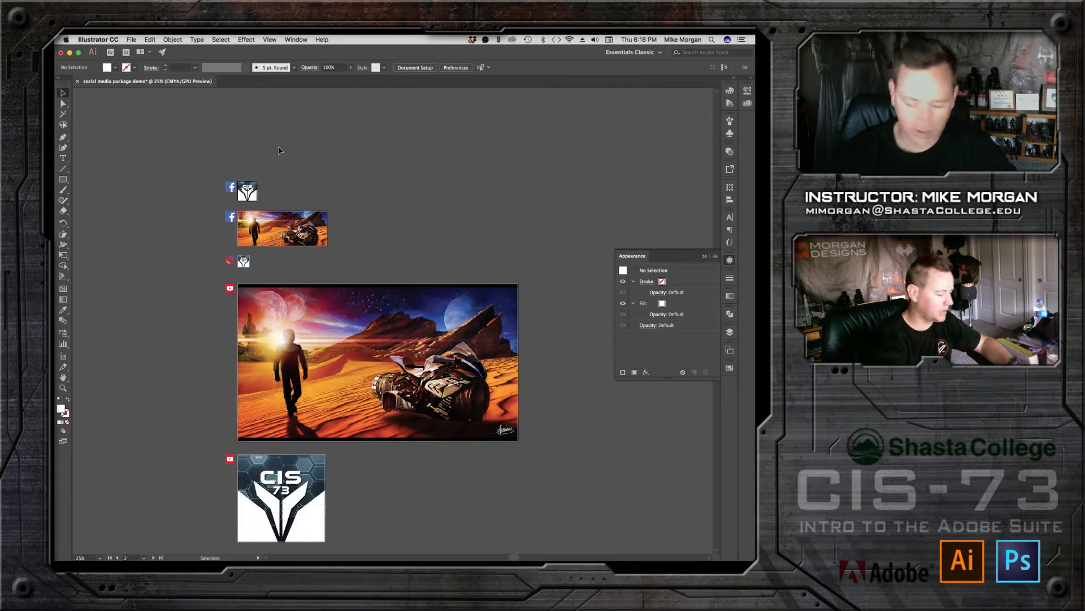
{"action": "key", "text": "super+minus"}
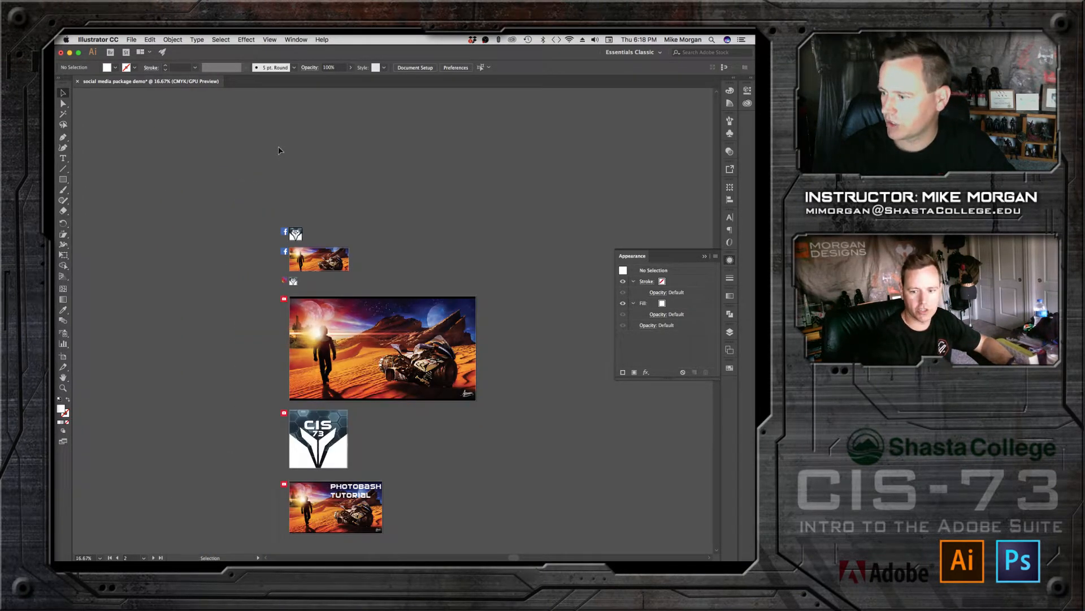
{"action": "left_click_drag", "start_coordinate": [436, 416], "coordinate": [406, 356]}
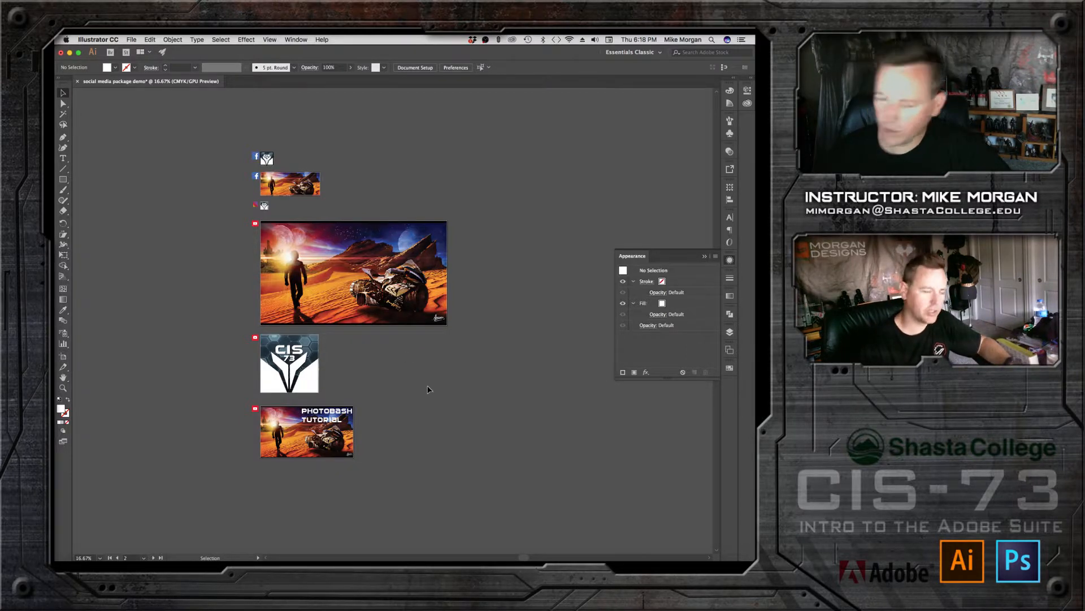
Step: Make the Facebook profile artboard active and export it with Save for Web as social-media-package-demo.jpg in the YouTube thumbnails folder
{"action": "left_click", "coordinate": [132, 41]}
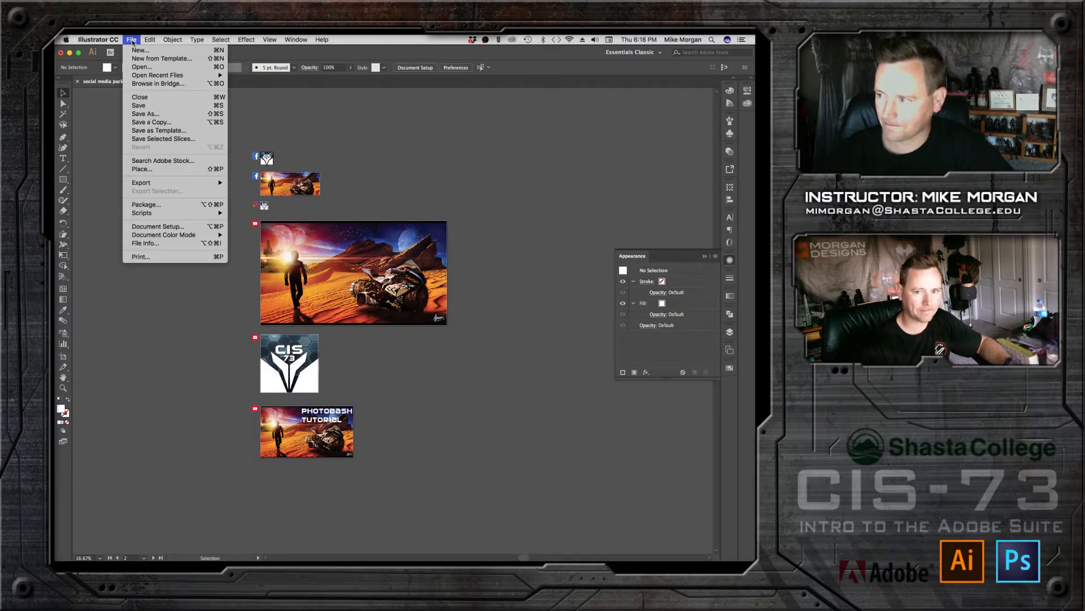
{"action": "left_click", "coordinate": [63, 357]}
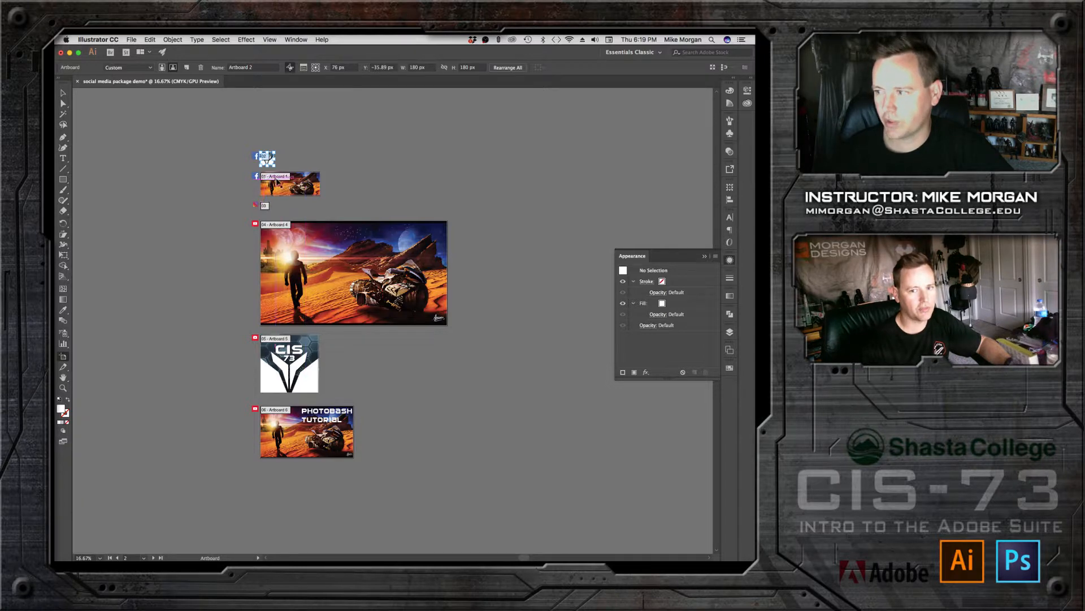
{"action": "left_click", "coordinate": [131, 40]}
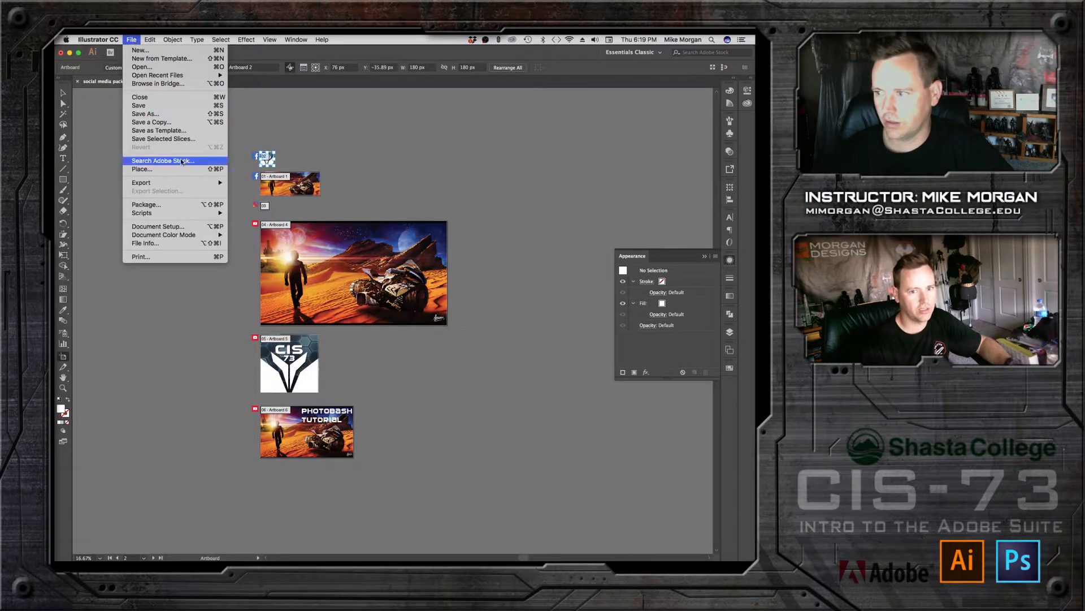
{"action": "mouse_move", "coordinate": [184, 182]}
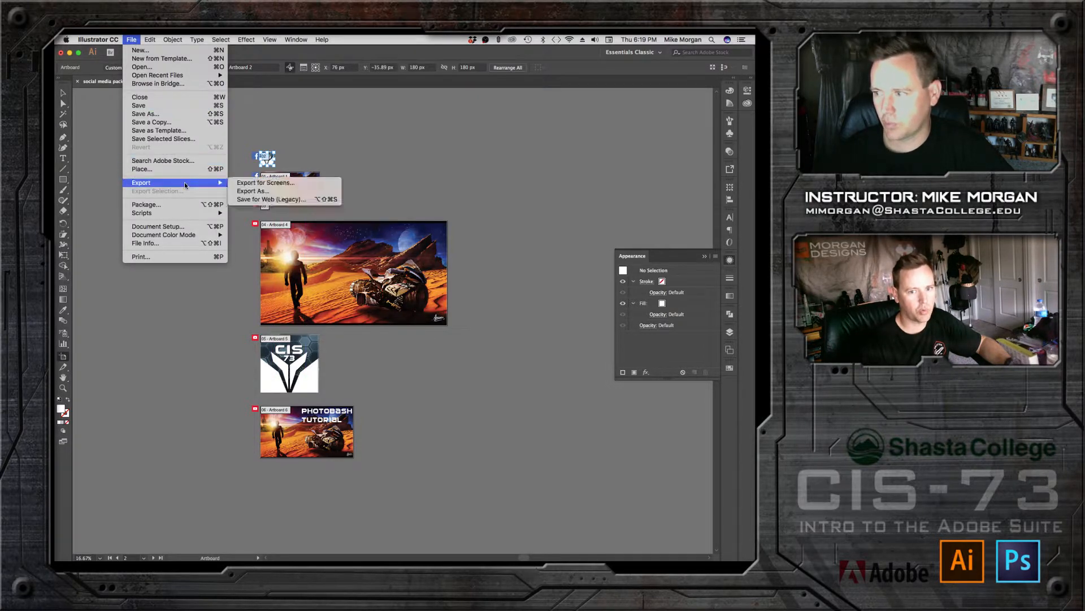
{"action": "left_click", "coordinate": [254, 200]}
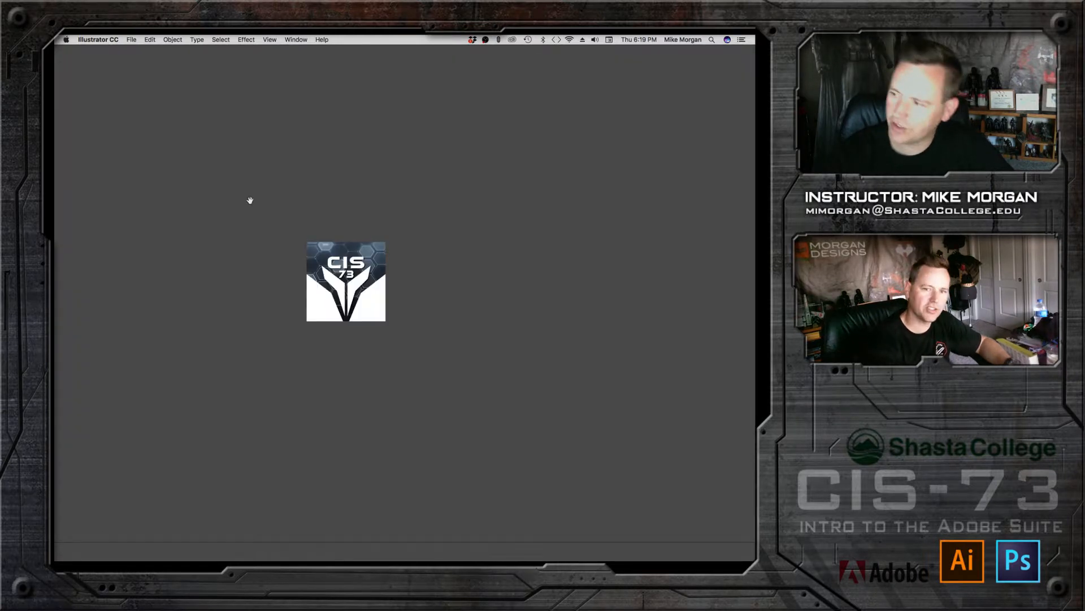
{"action": "key", "text": "Return"}
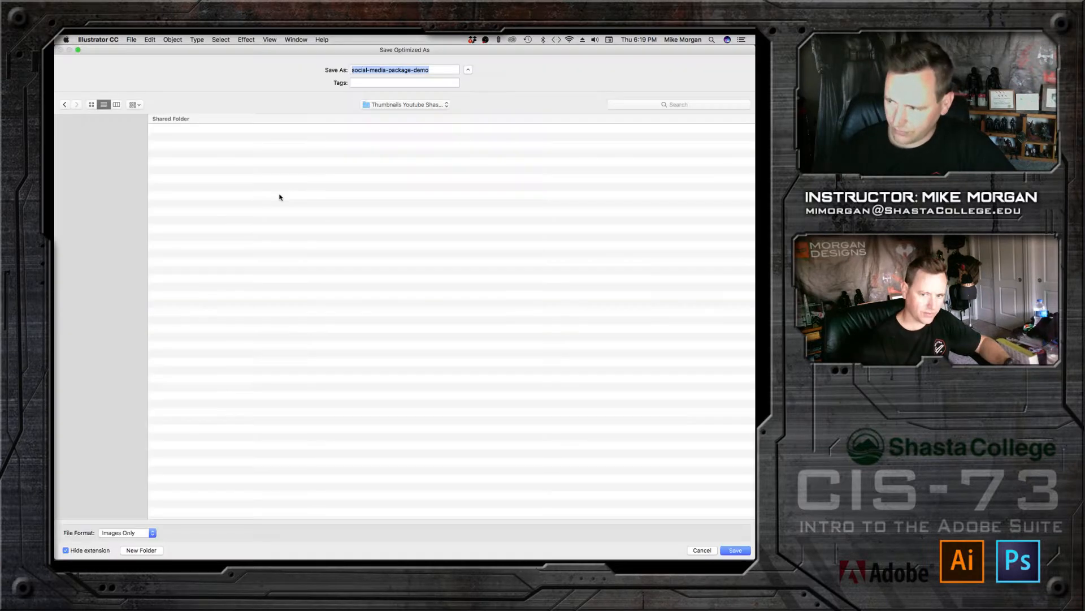
{"action": "left_click", "coordinate": [702, 550]}
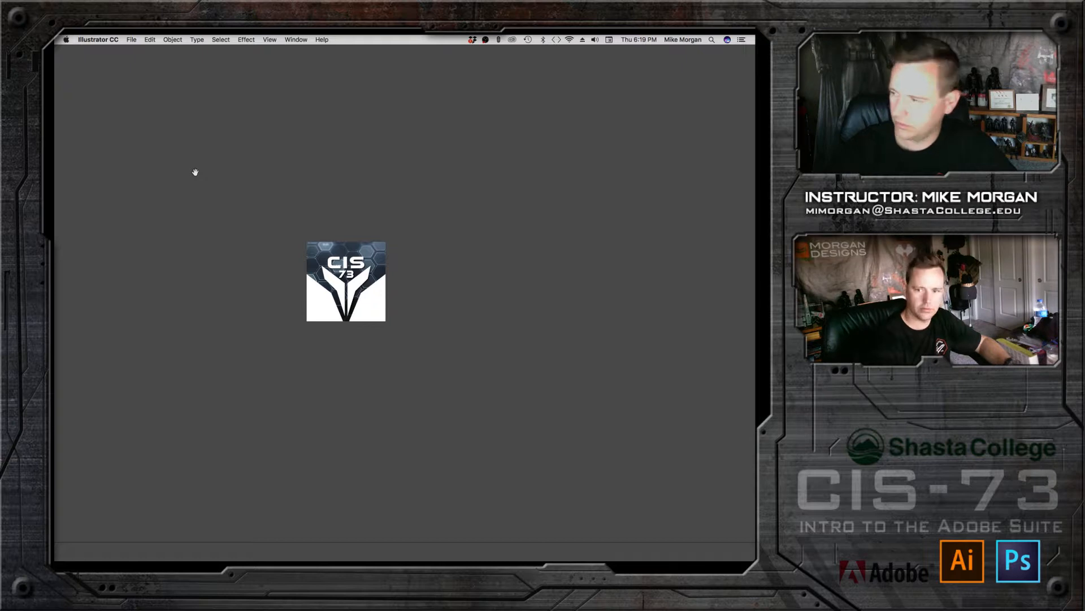
{"action": "key", "text": "Return"}
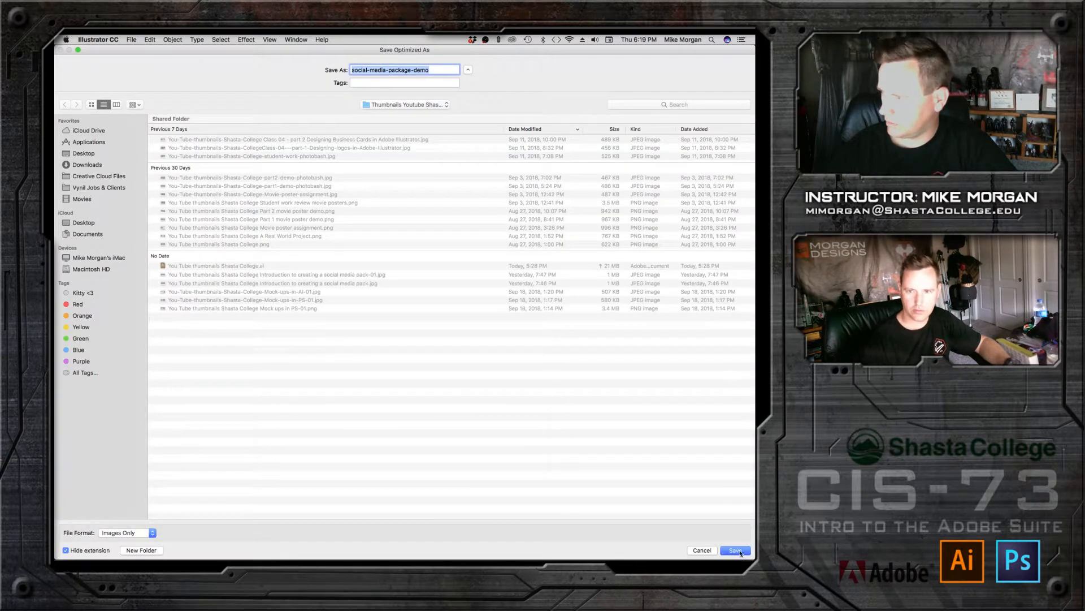
{"action": "left_click", "coordinate": [736, 551]}
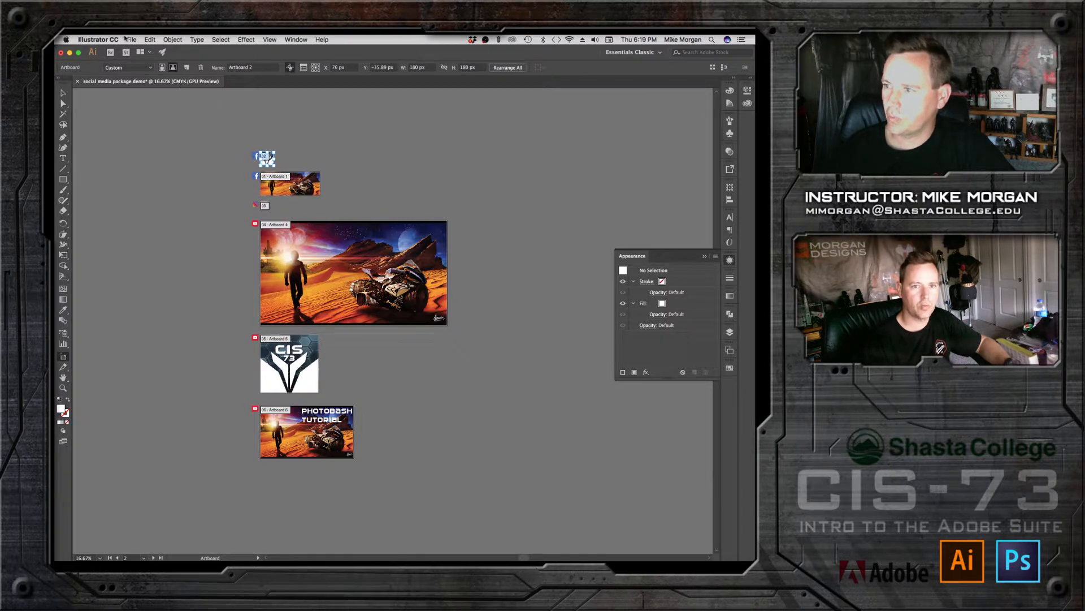
Step: Start saving a copy of the document as social media package demo copy.pdf in Adobe PDF format, including all artboards
{"action": "left_click", "coordinate": [130, 41]}
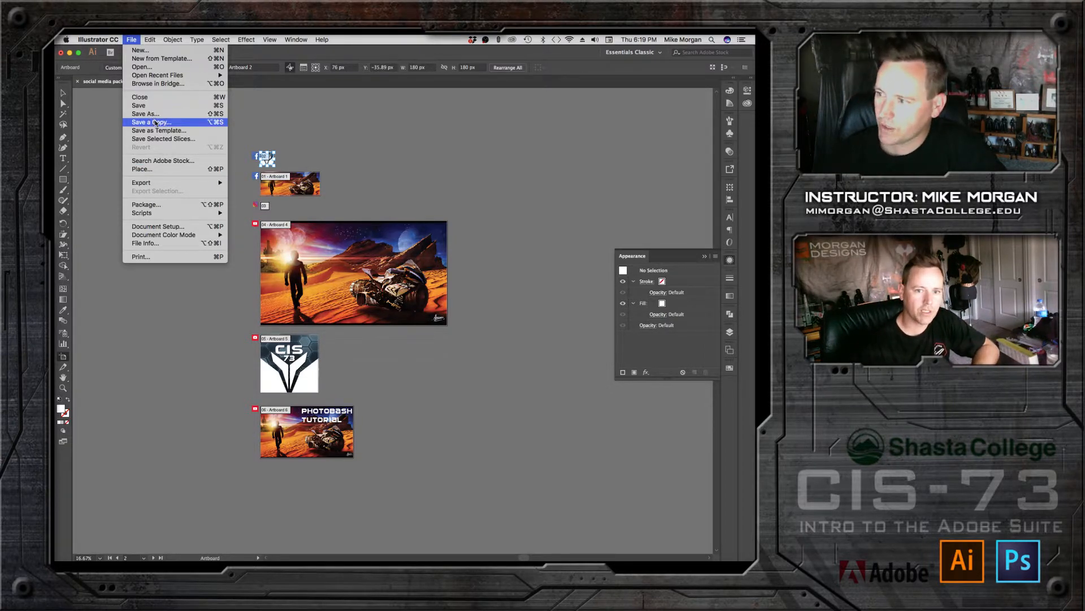
{"action": "left_click", "coordinate": [156, 123]}
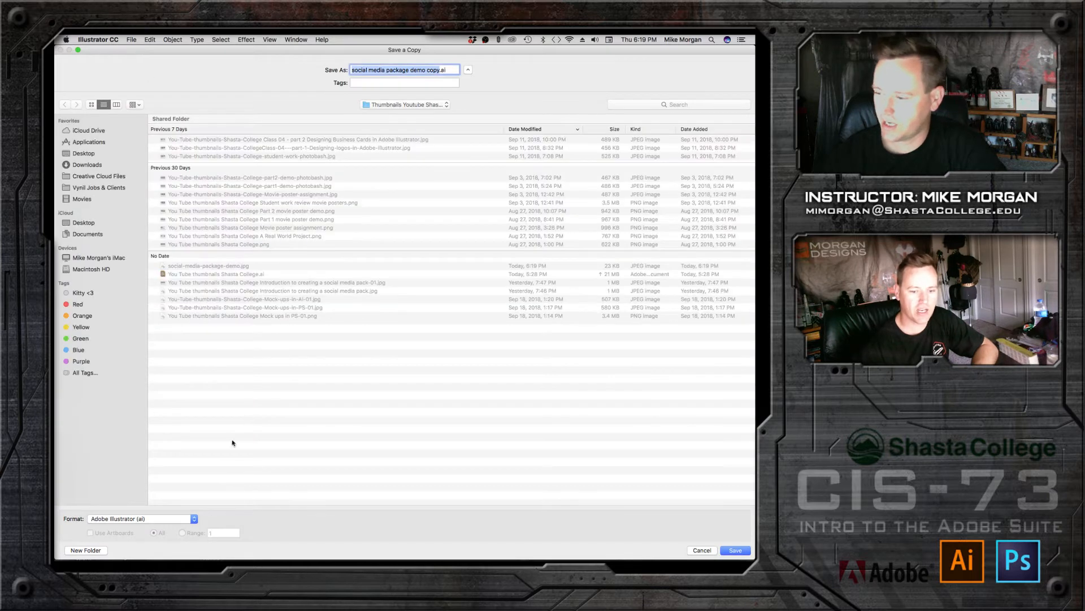
{"action": "left_click", "coordinate": [192, 519]}
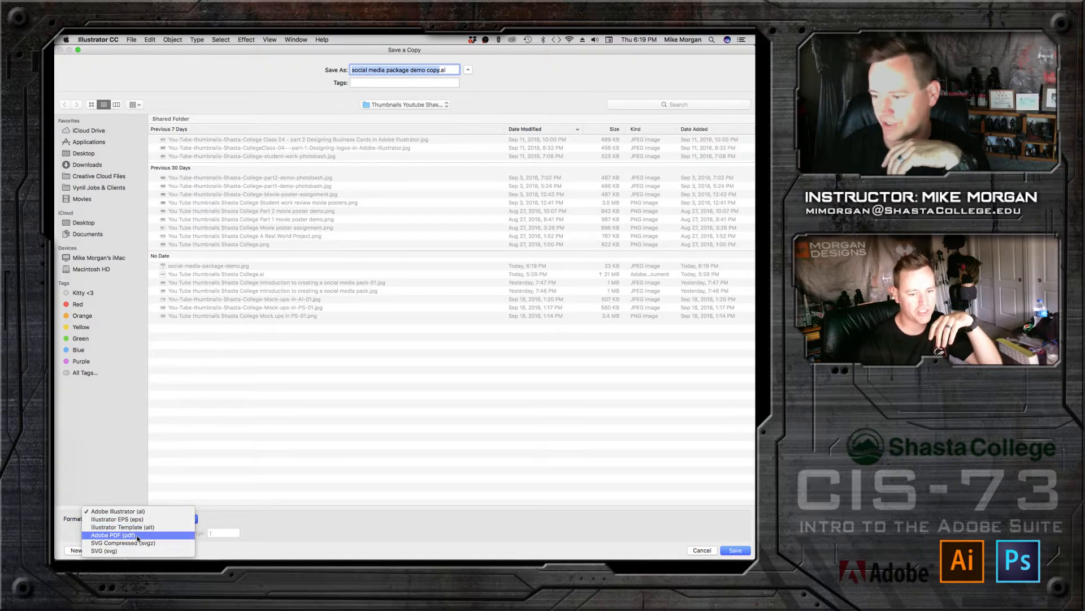
{"action": "left_click", "coordinate": [137, 535]}
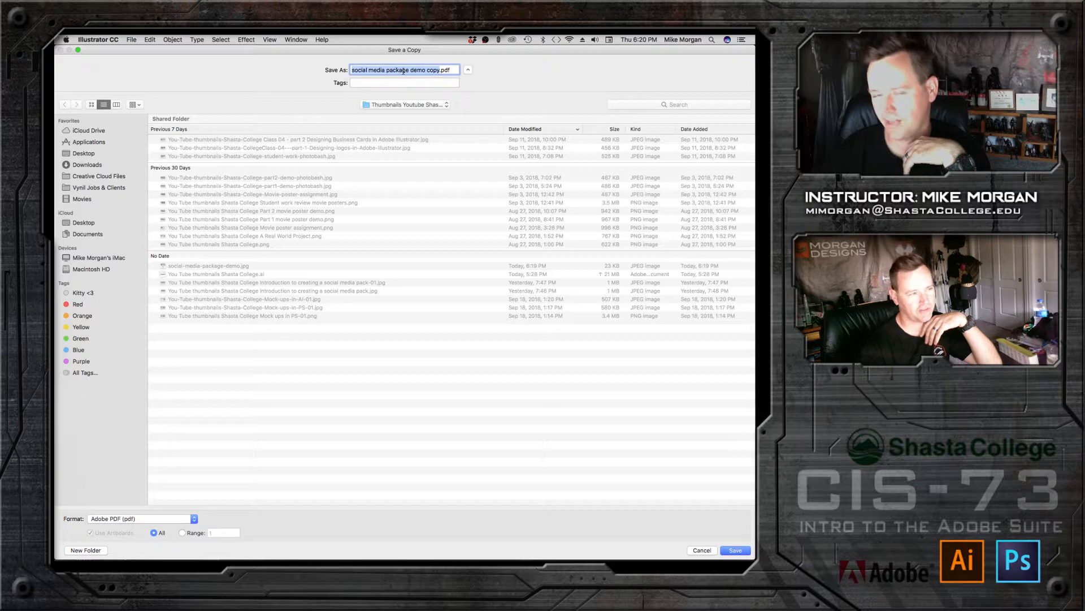
{"action": "left_click", "coordinate": [732, 551]}
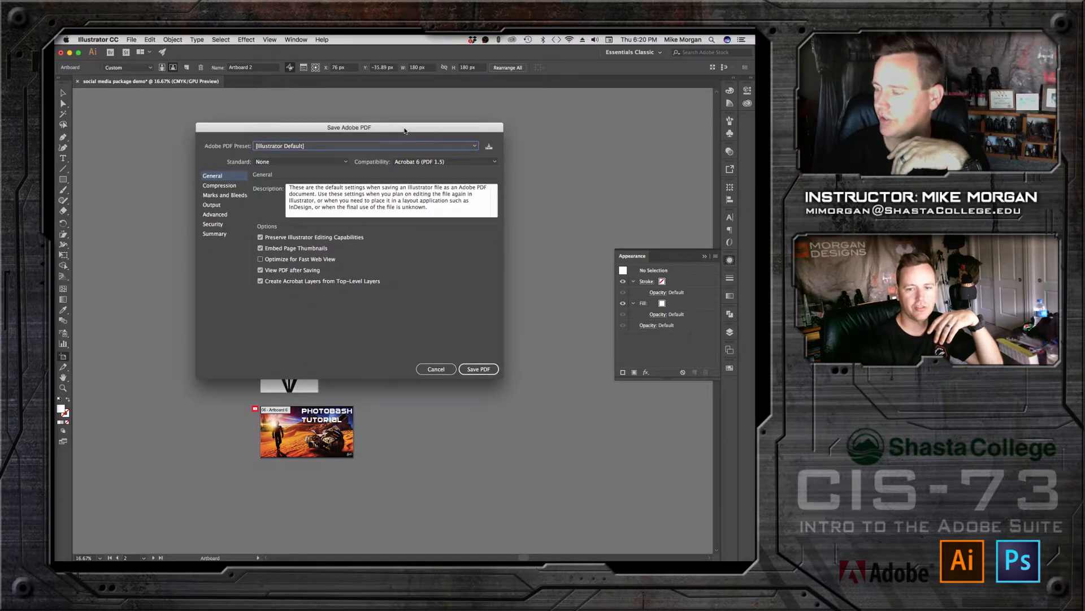
Step: Look over the PDF presets, keep [Illustrator Default], and save the PDF
{"action": "left_click", "coordinate": [473, 147]}
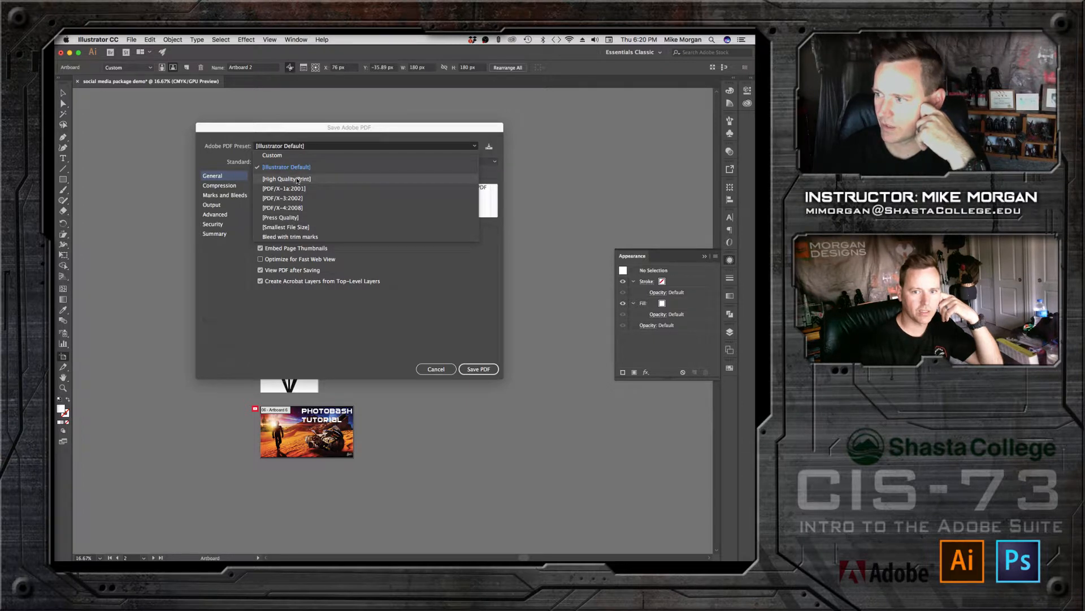
{"action": "left_click", "coordinate": [461, 341]}
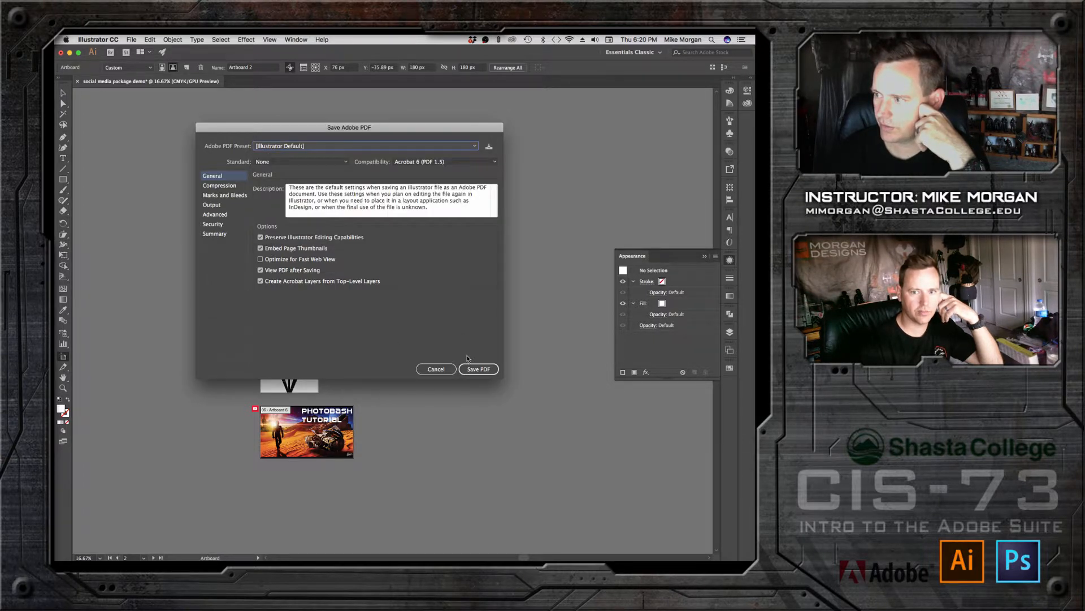
{"action": "left_click", "coordinate": [481, 370]}
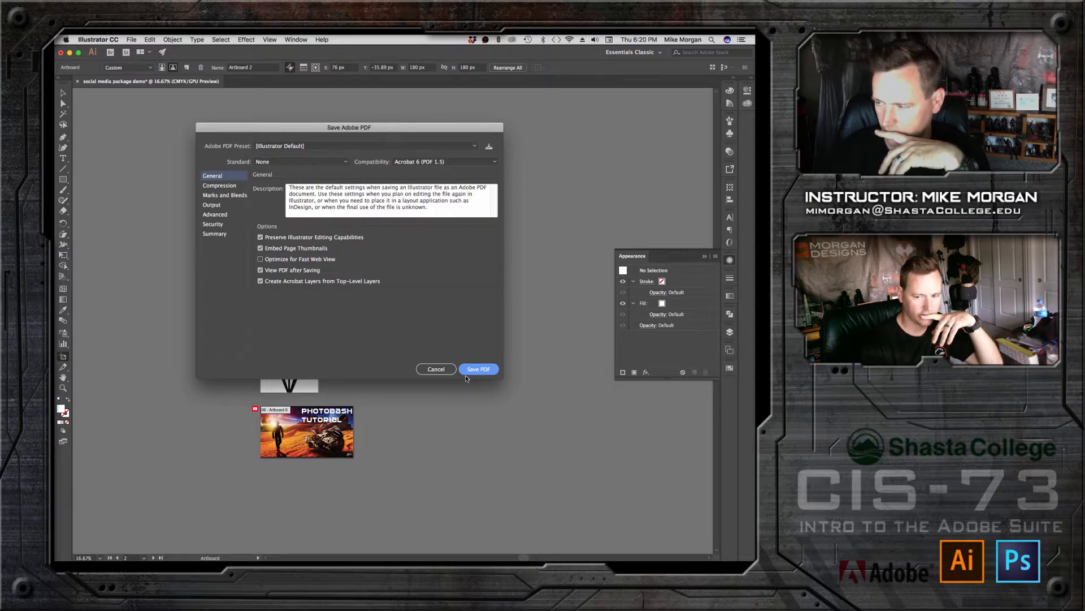
{"action": "left_click", "coordinate": [473, 371]}
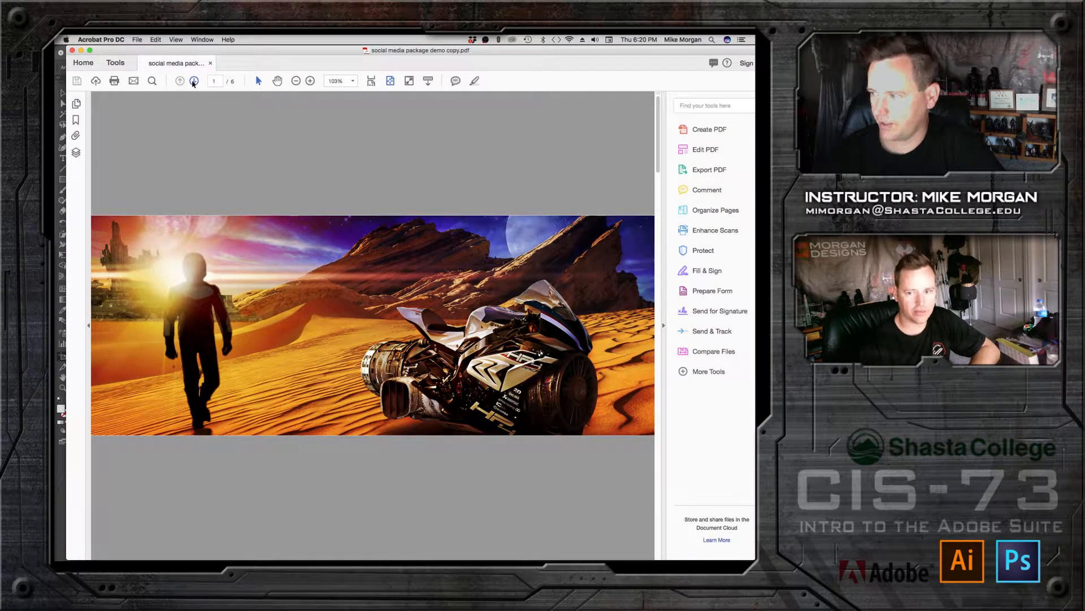
Step: Page through the exported PDF in Acrobat to the last page, checking each artboard
{"action": "left_click", "coordinate": [193, 81]}
{"action": "left_click", "coordinate": [193, 82]}
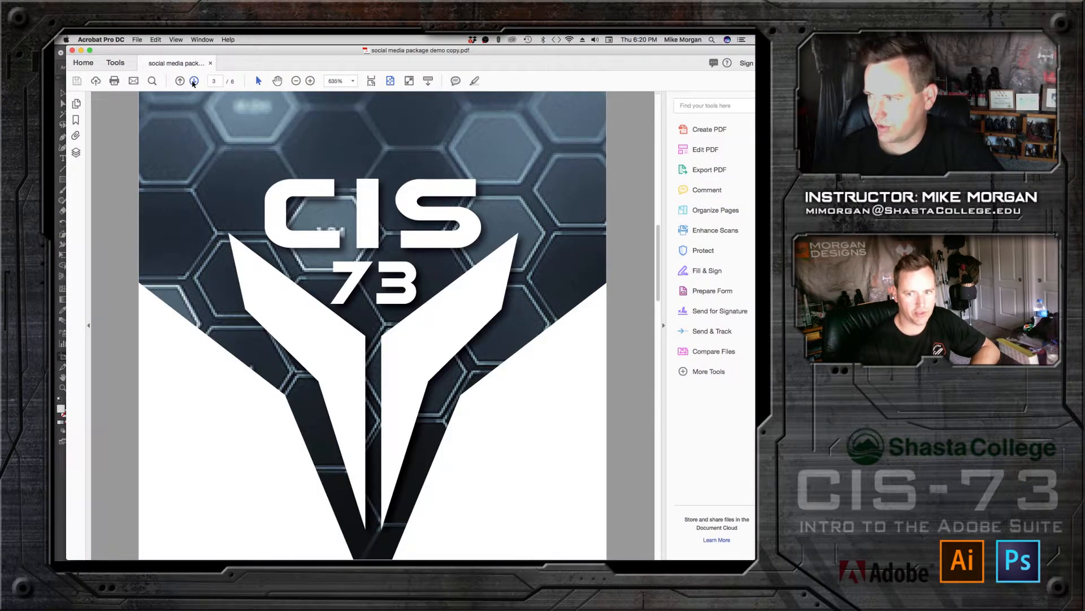
{"action": "left_click", "coordinate": [194, 82]}
{"action": "left_click", "coordinate": [193, 82]}
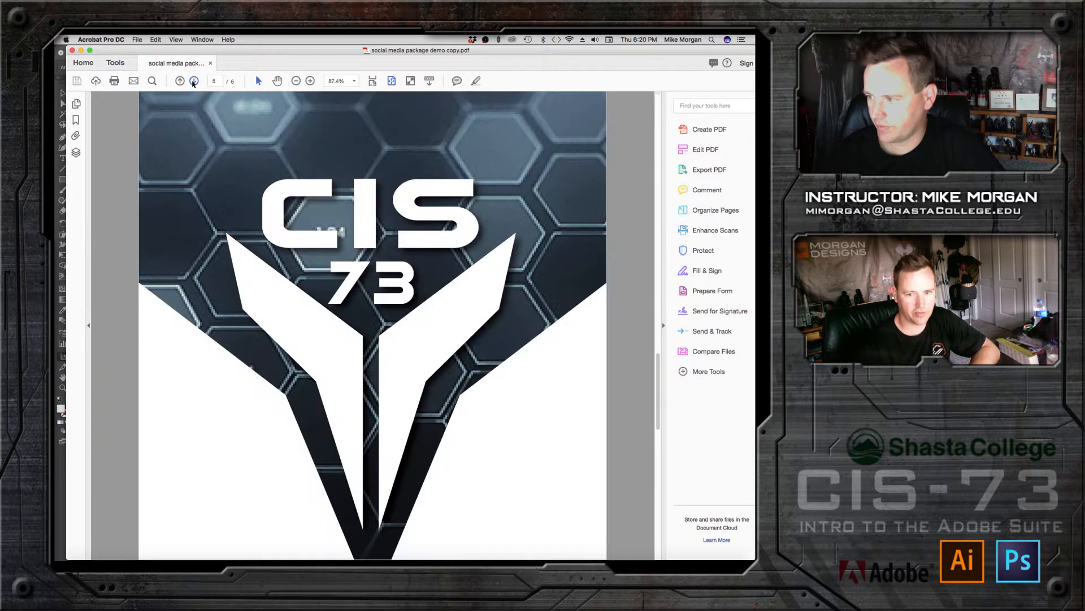
{"action": "left_click", "coordinate": [194, 81]}
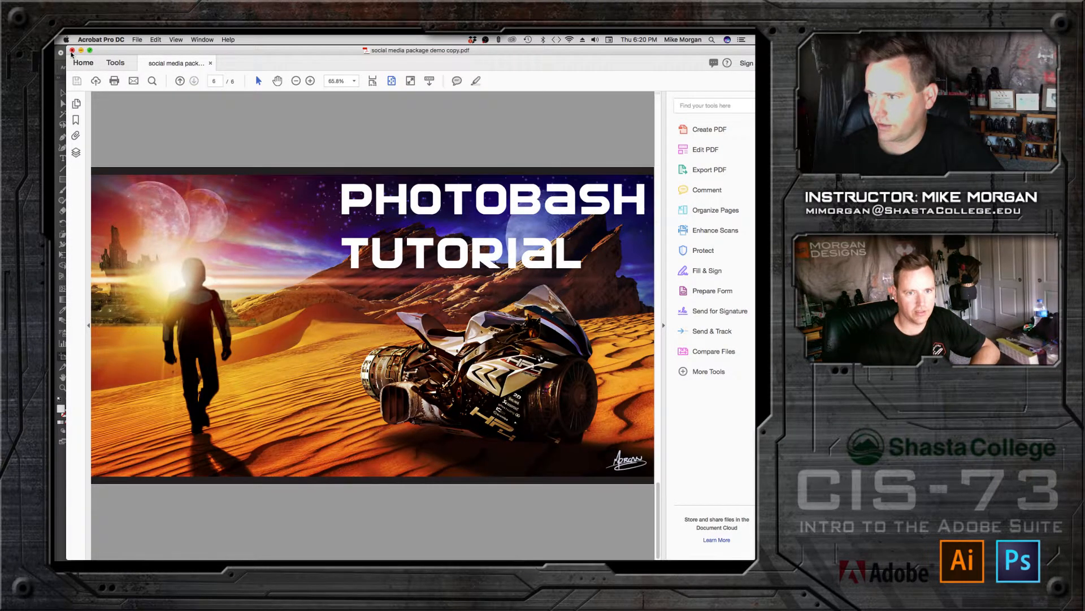
Step: Close the exported PDF in Acrobat, switch back to the Illustrator document and leave artboard editing for the Selection tool
{"action": "left_click", "coordinate": [72, 51]}
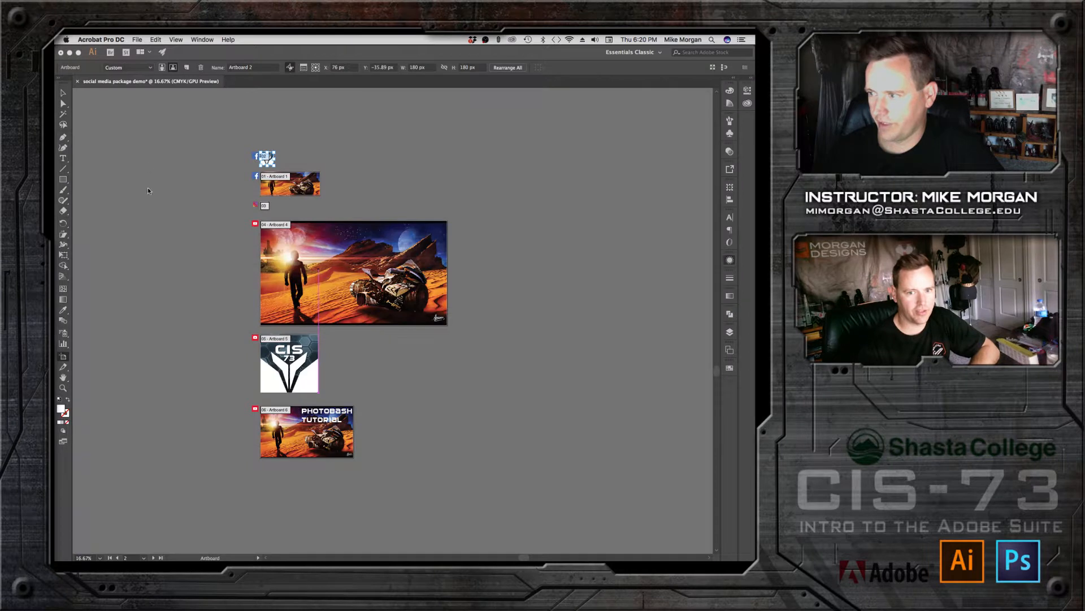
{"action": "left_click", "coordinate": [87, 110]}
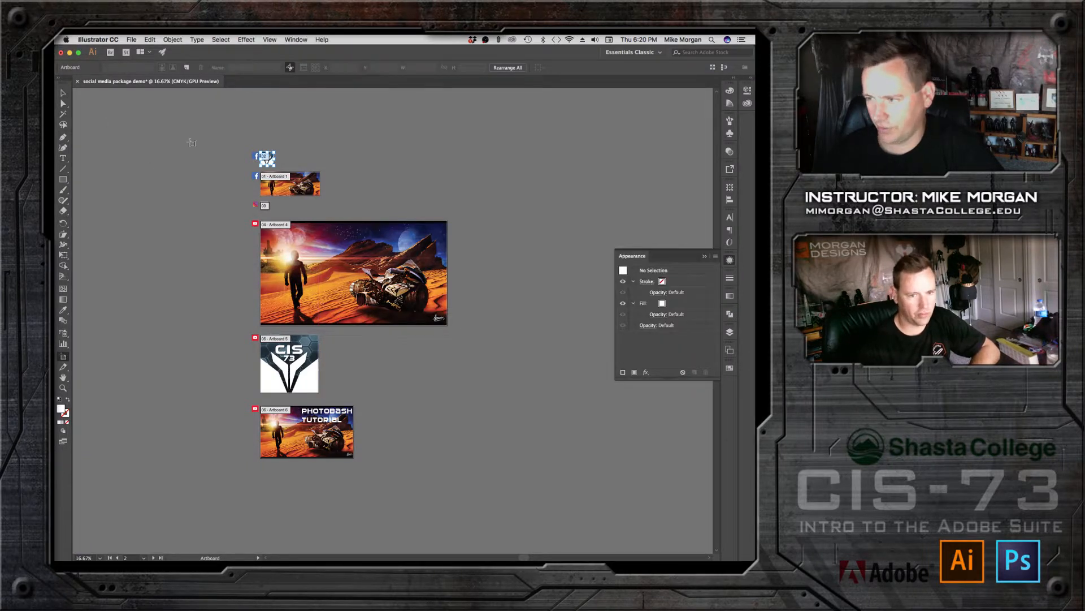
{"action": "left_click", "coordinate": [63, 94]}
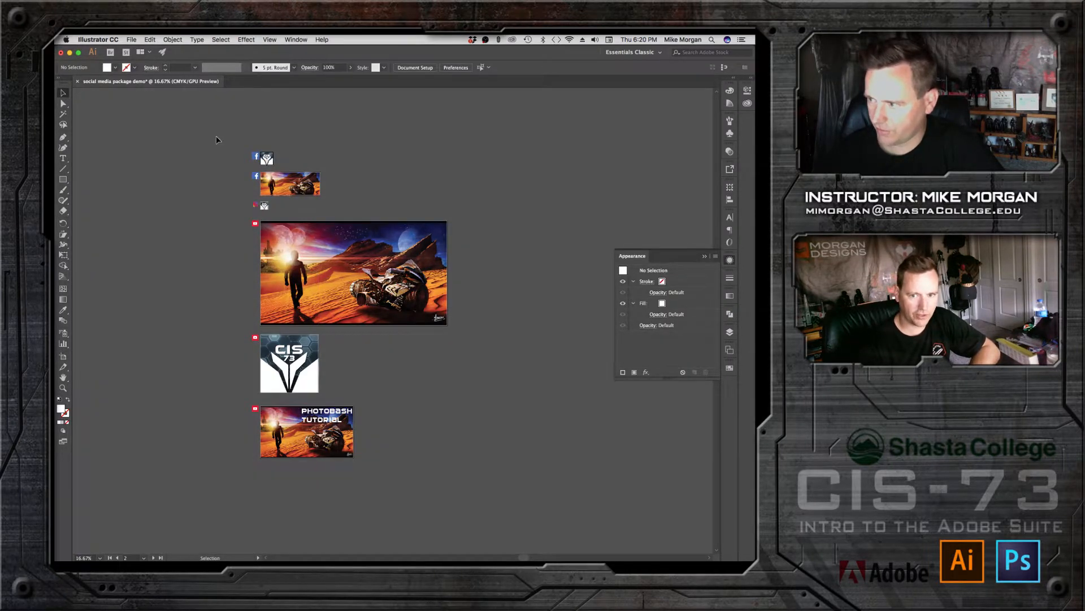
Step: Set up an Export As in JPEG (jpg) format using artboards, limited to range 1
{"action": "left_click", "coordinate": [63, 388]}
{"action": "left_click", "coordinate": [312, 172]}
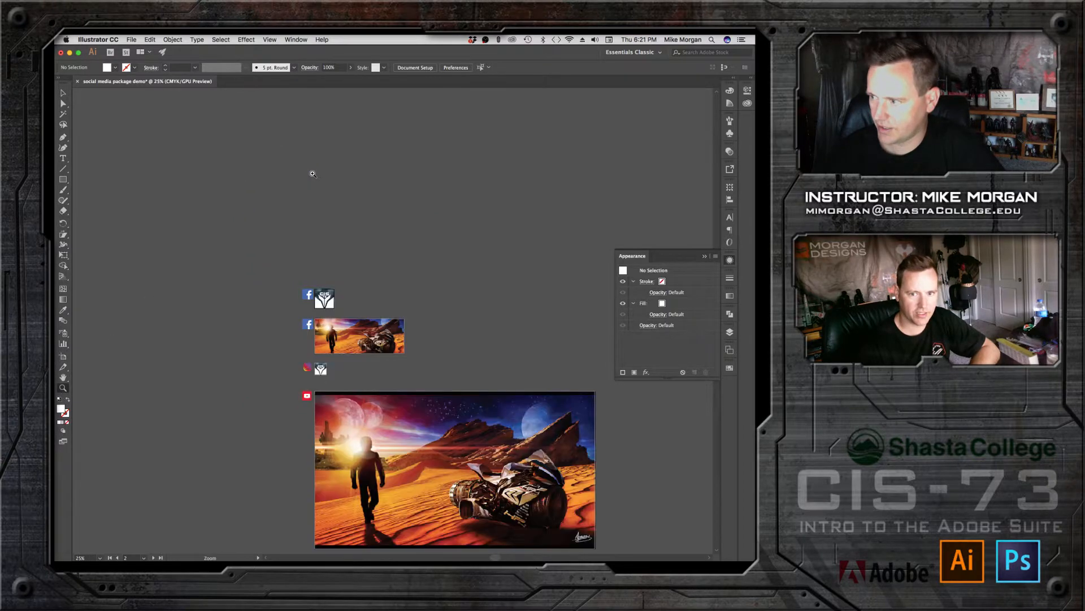
{"action": "left_click", "coordinate": [373, 331]}
{"action": "left_click", "coordinate": [409, 346]}
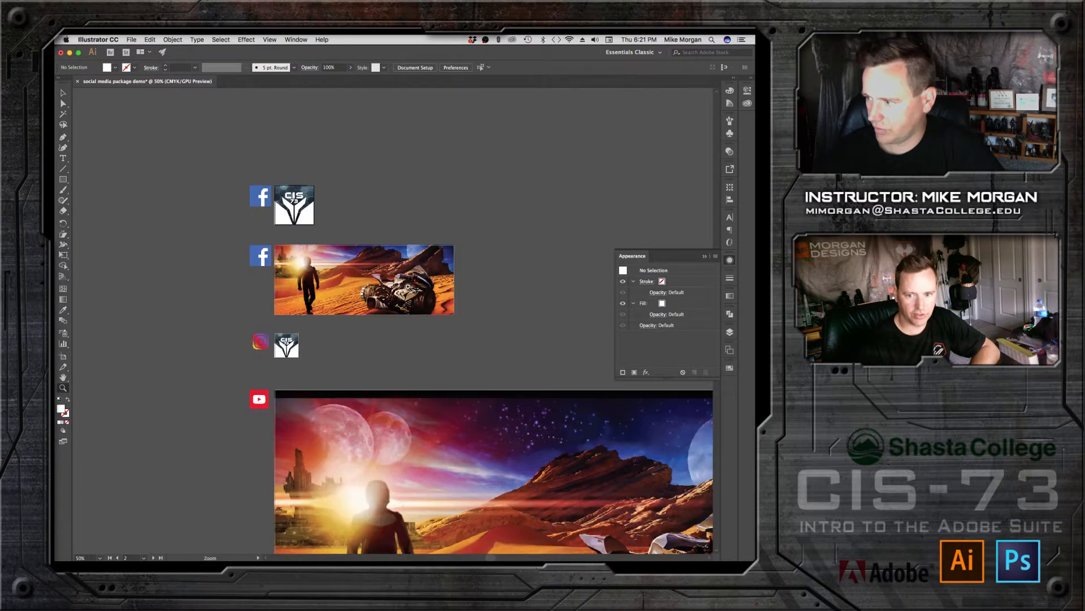
{"action": "left_click", "coordinate": [408, 287]}
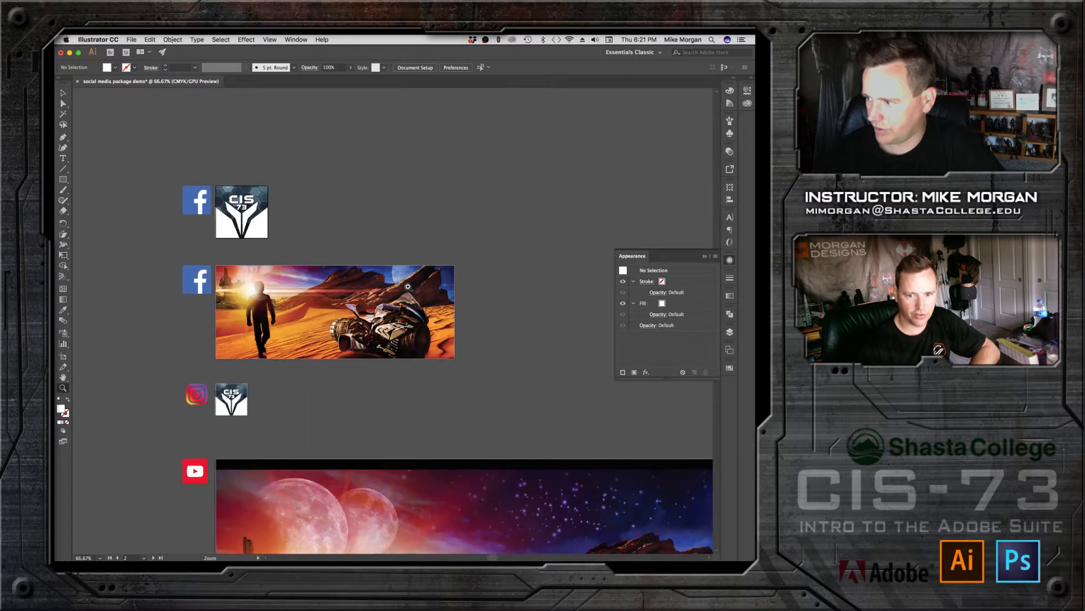
{"action": "left_click", "coordinate": [131, 40]}
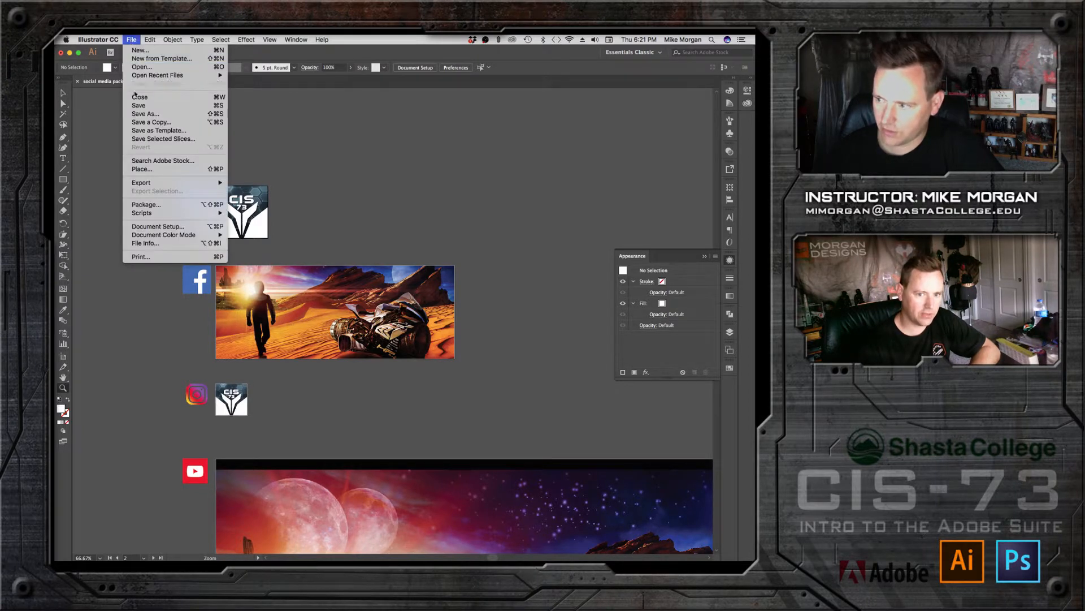
{"action": "mouse_move", "coordinate": [144, 183]}
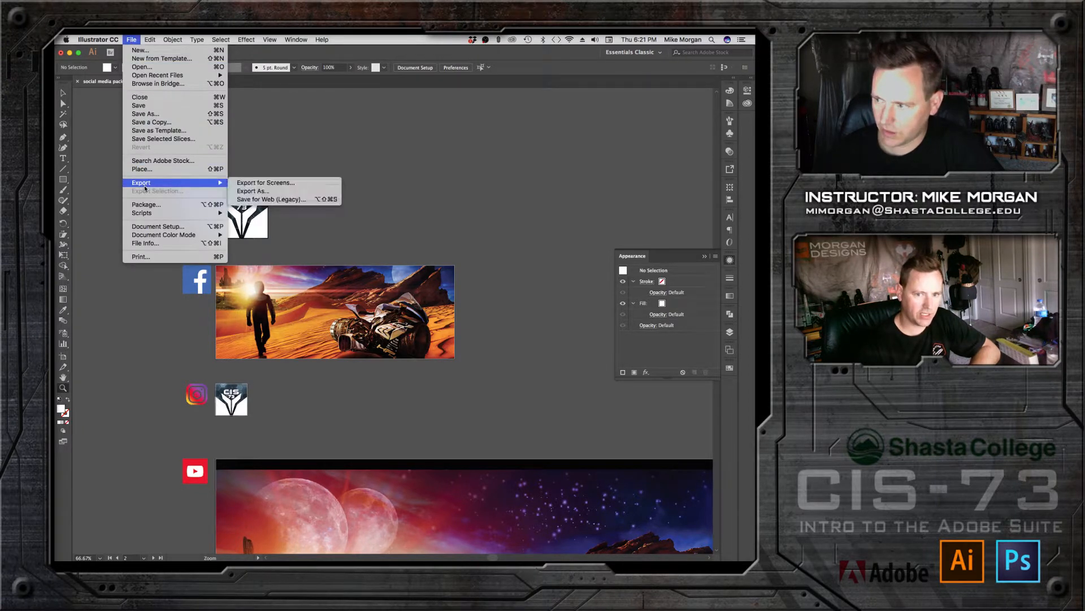
{"action": "left_click", "coordinate": [256, 193]}
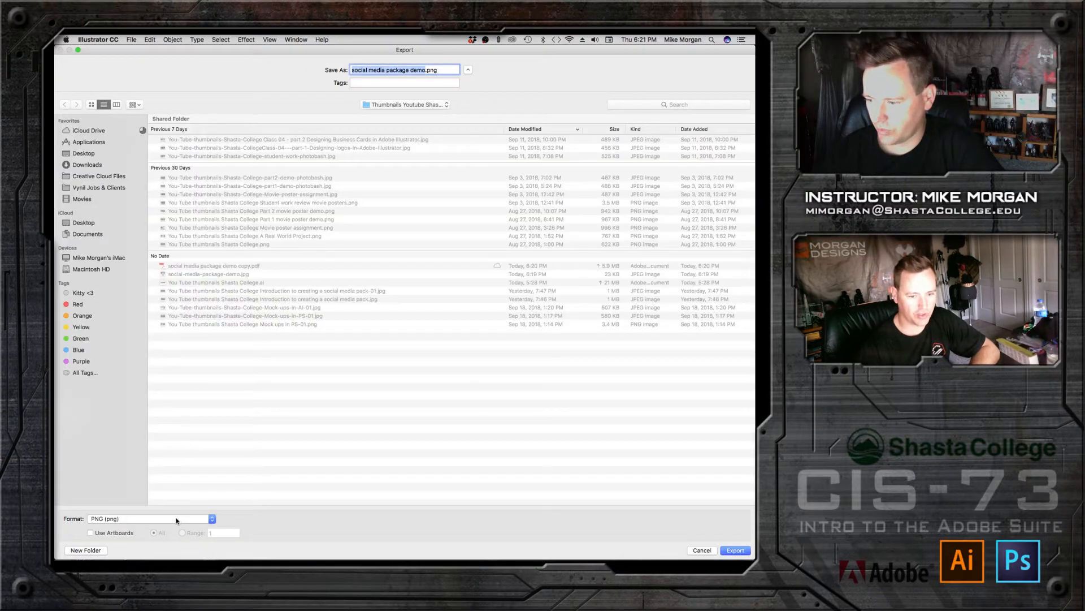
{"action": "left_click", "coordinate": [176, 519]}
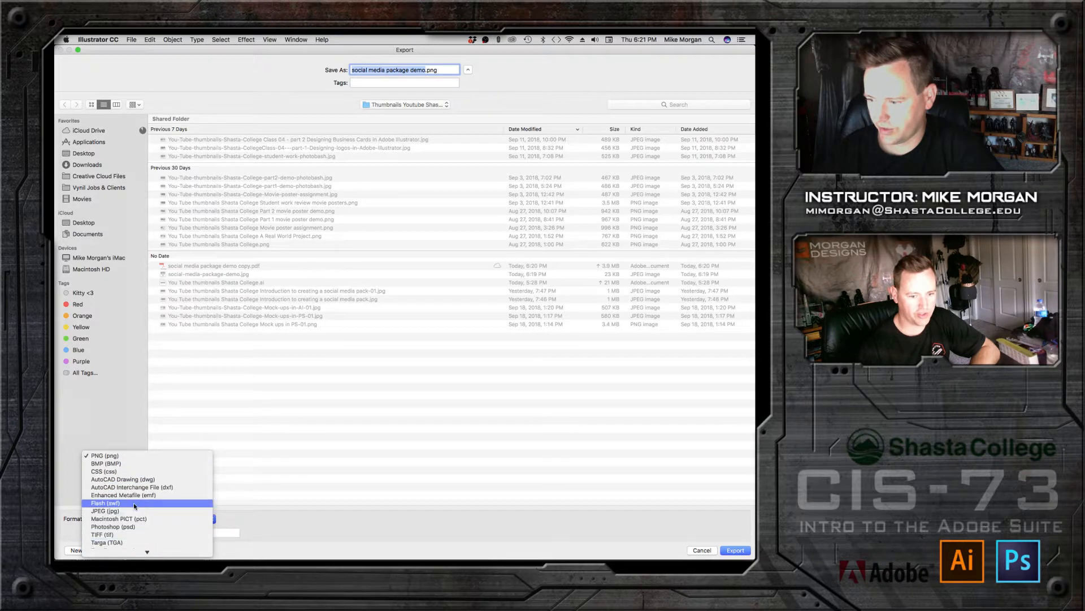
{"action": "left_click", "coordinate": [132, 511]}
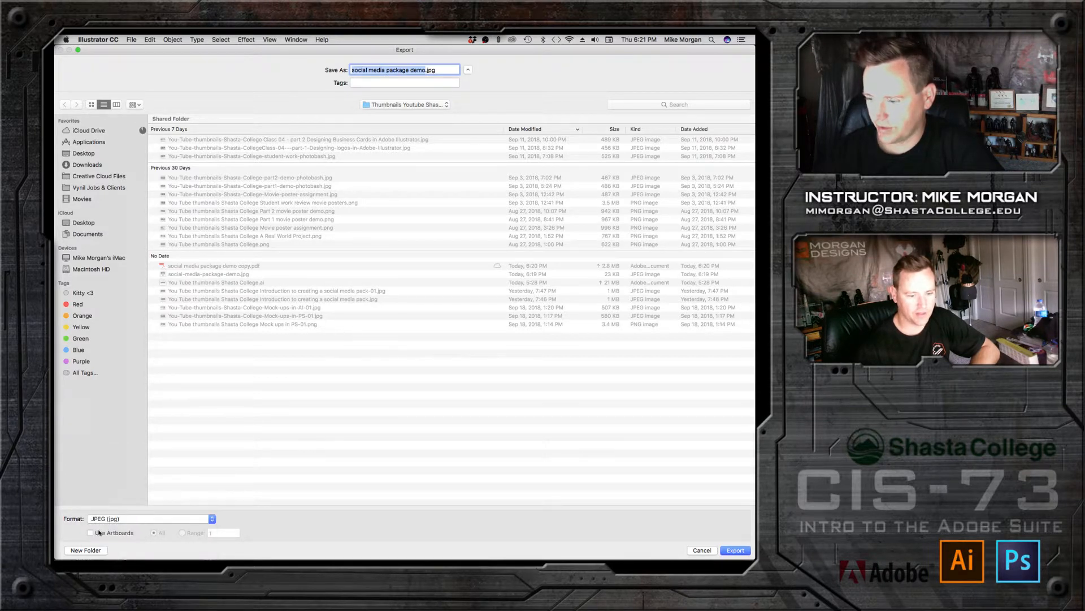
{"action": "left_click", "coordinate": [98, 533]}
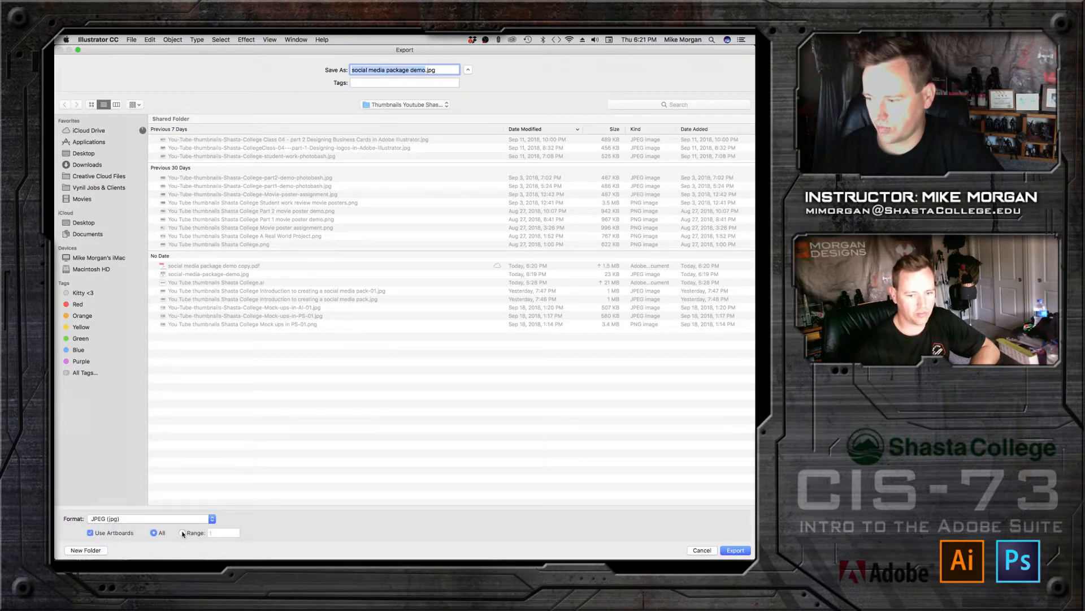
{"action": "left_click", "coordinate": [183, 533]}
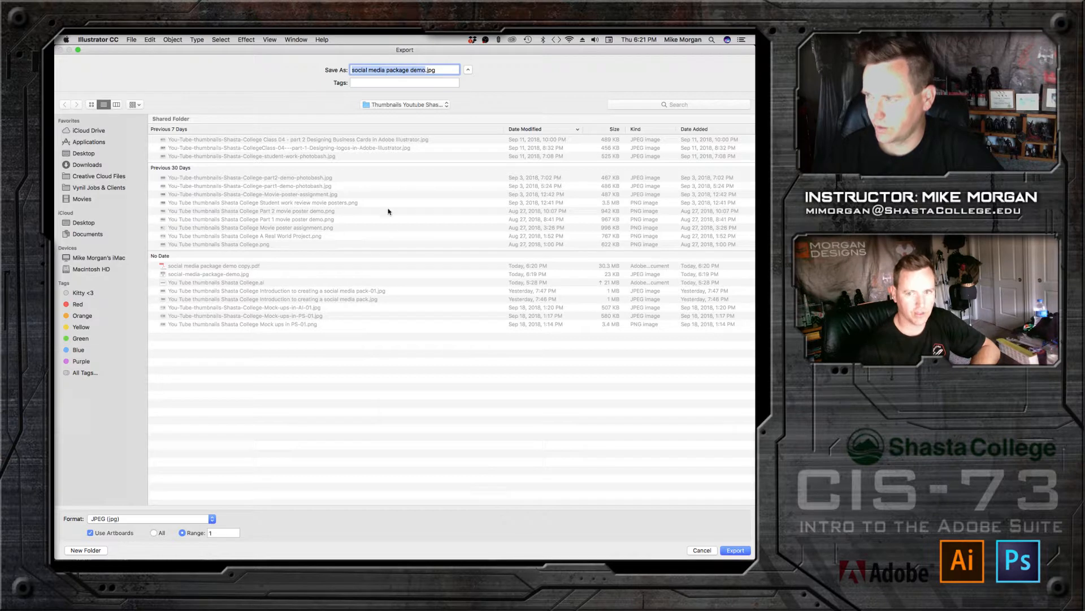
Step: Add FB Header to the front of the export file name and export the JPEG with CMYK, Medium quality and High (300 ppi)
{"action": "left_click", "coordinate": [353, 69]}
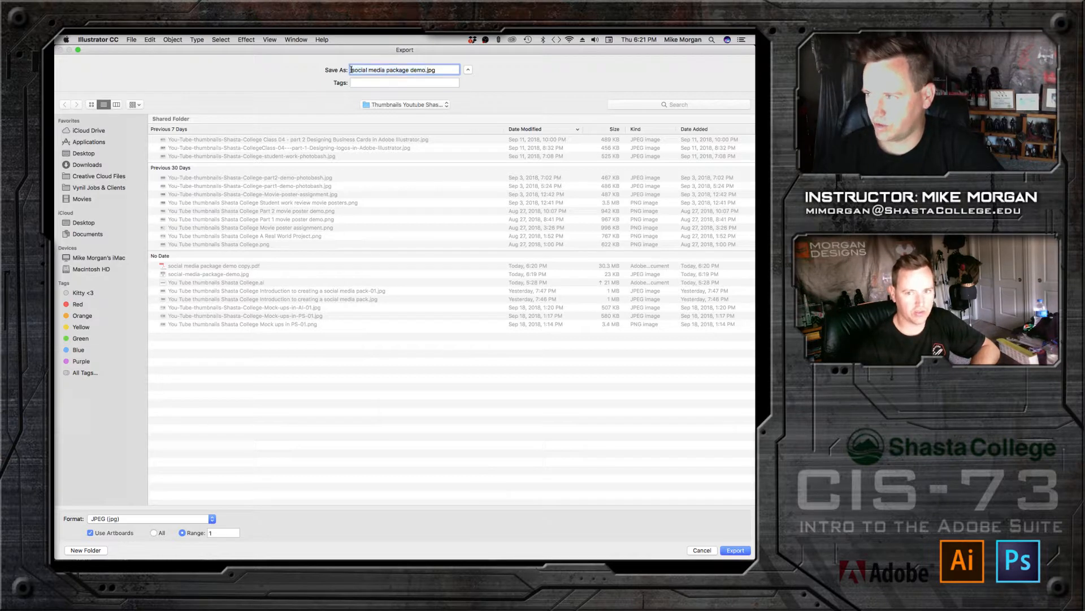
{"action": "type", "text": "FB "}
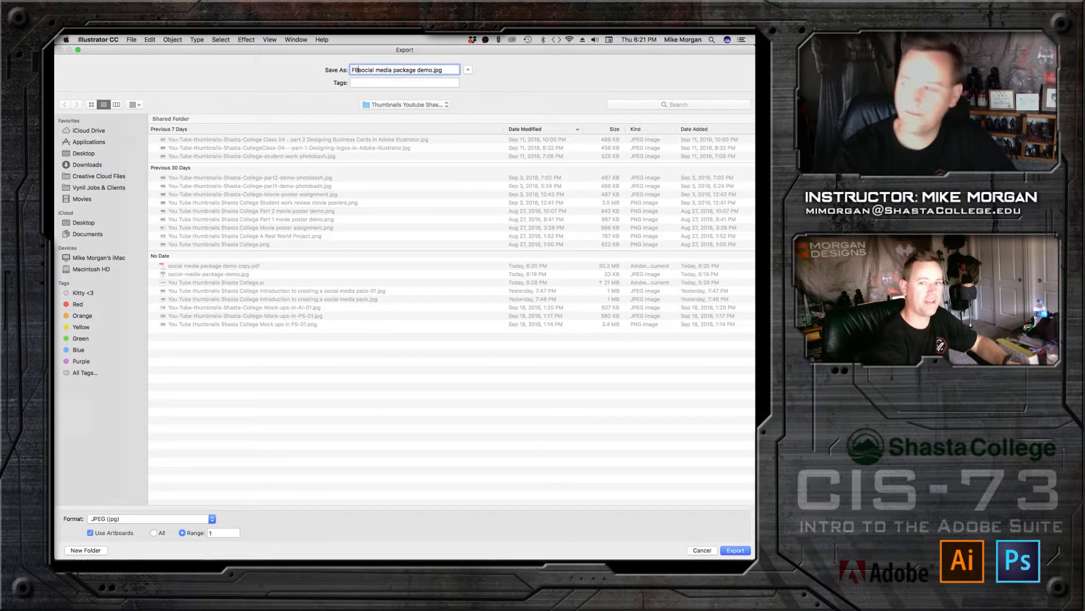
{"action": "type", "text": "Header"}
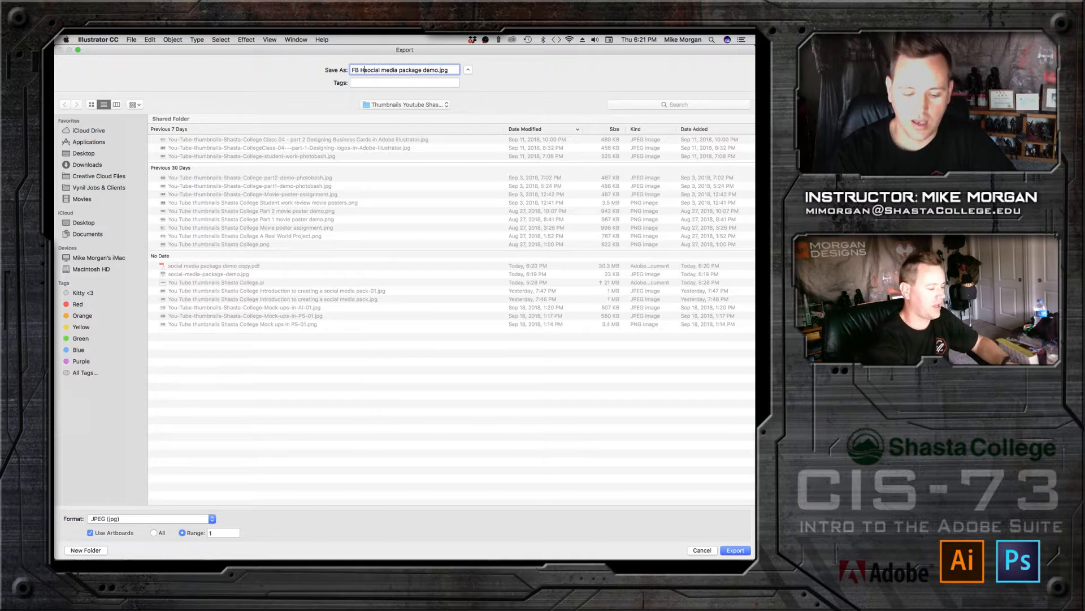
{"action": "key", "text": "Return"}
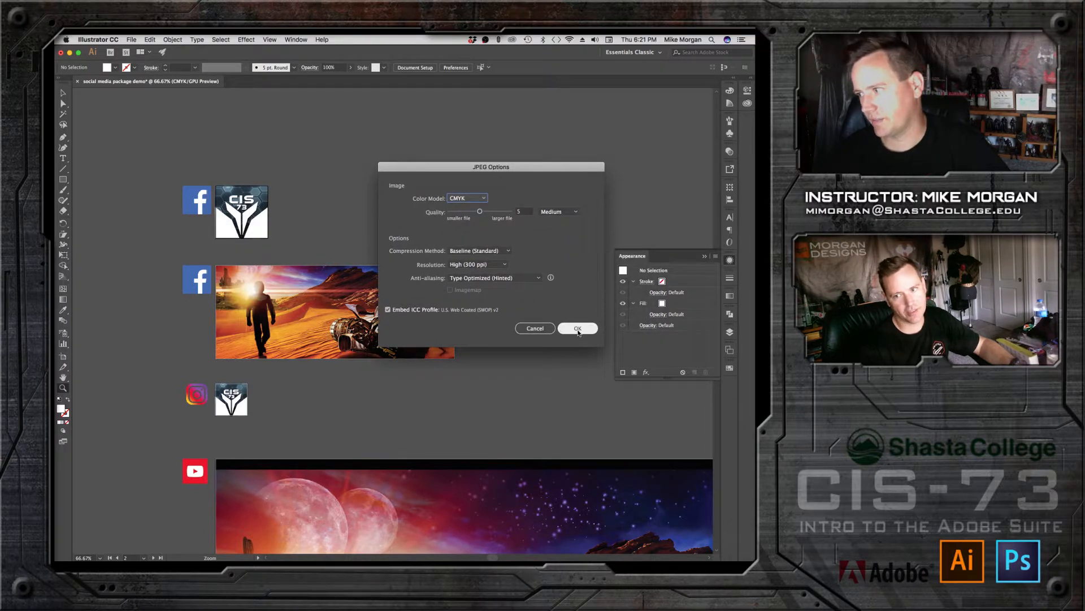
{"action": "left_click", "coordinate": [578, 329]}
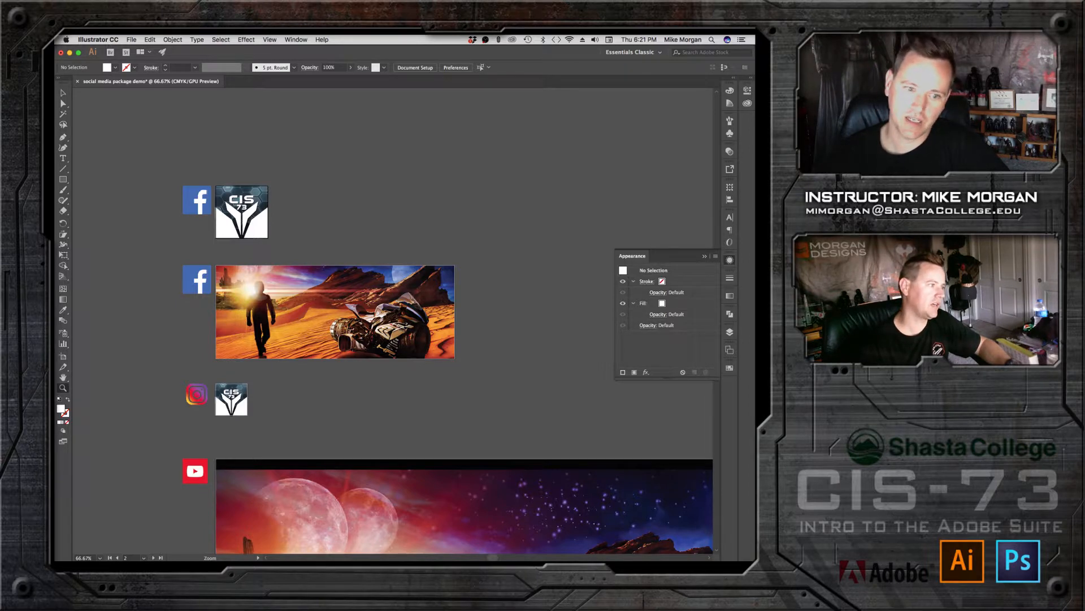
{"action": "key", "text": "ctrl+Up"}
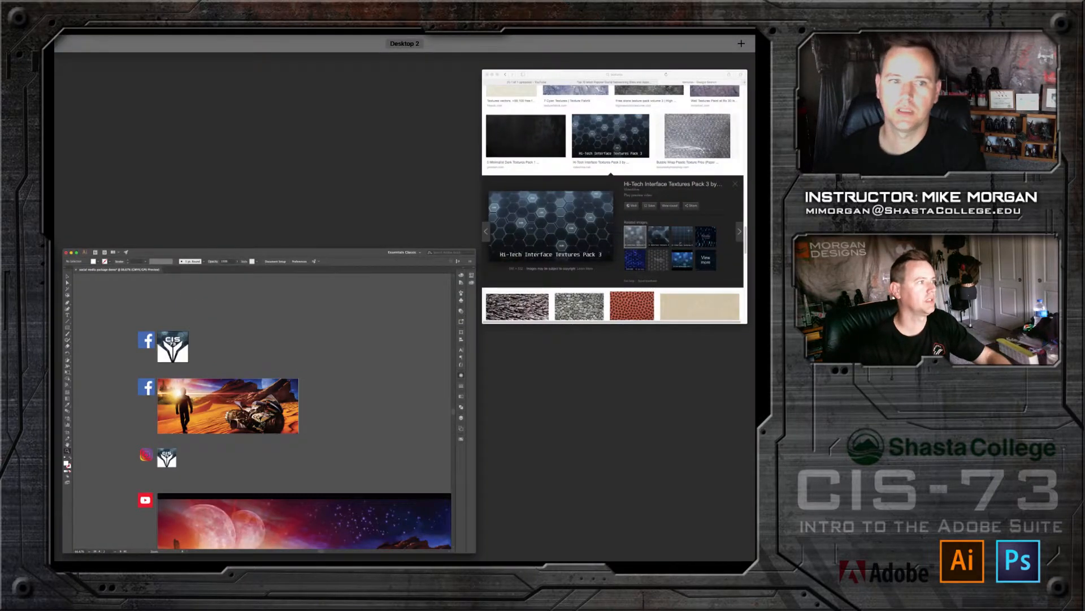
{"action": "key", "text": "ctrl+Up"}
{"action": "key", "text": "super+Tab"}
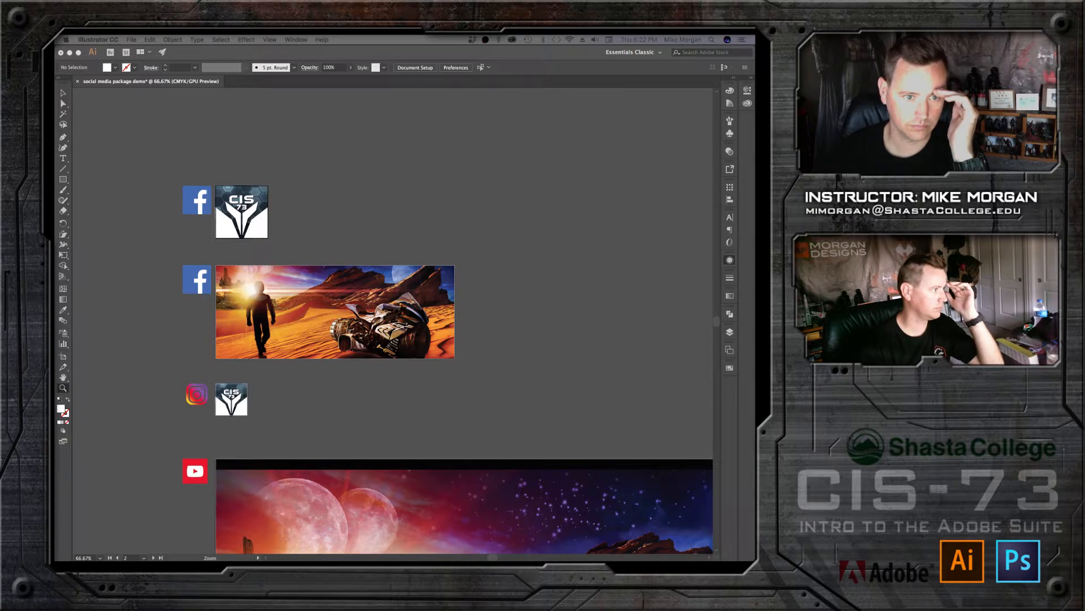
{"action": "left_click", "coordinate": [409, 78]}
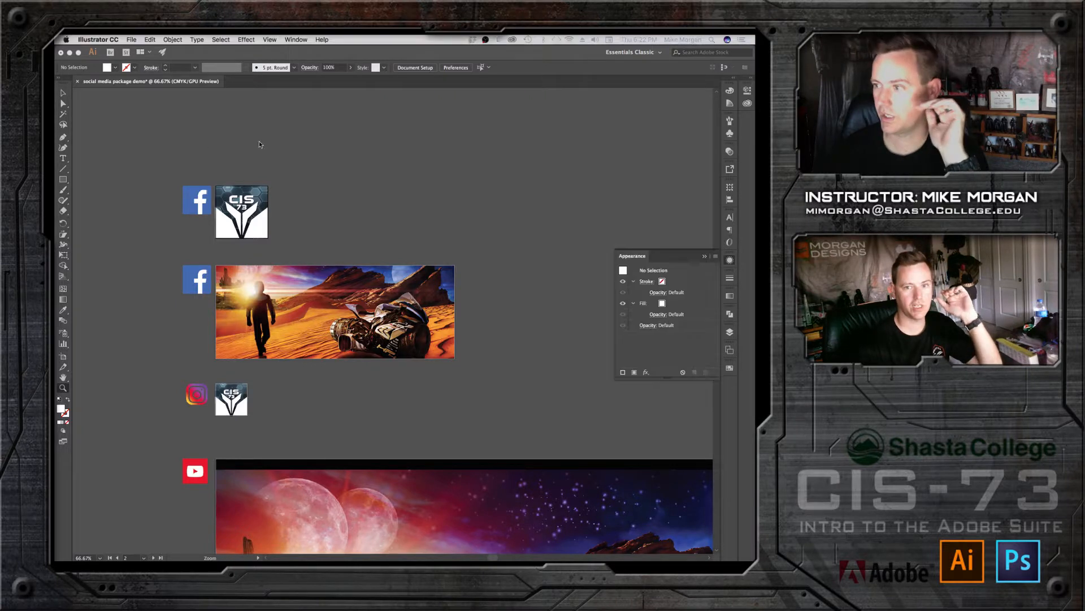
{"action": "left_click", "coordinate": [131, 39]}
{"action": "mouse_move", "coordinate": [164, 182]}
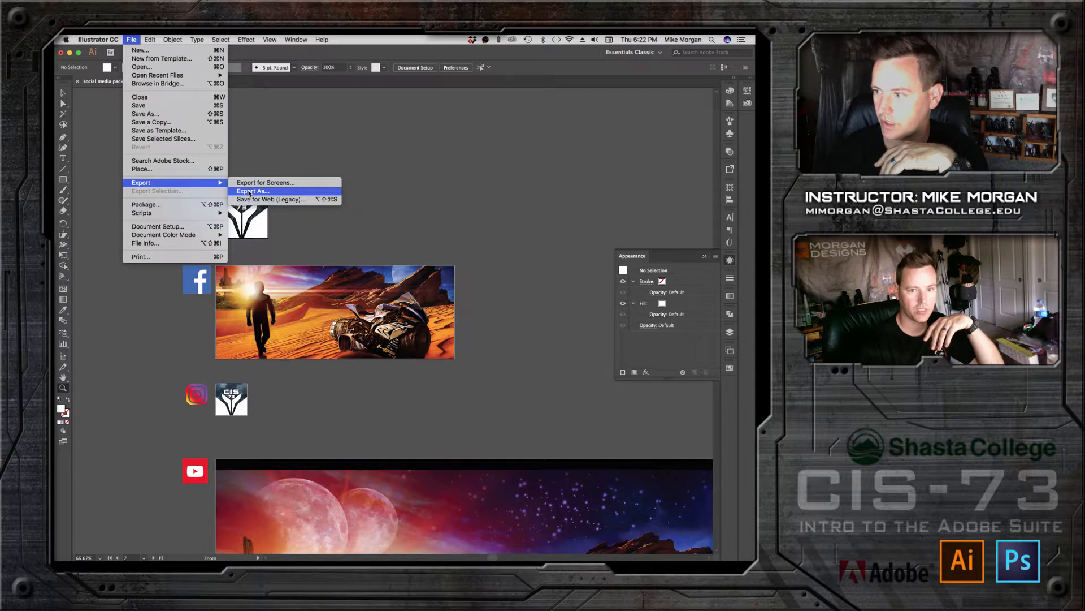
{"action": "left_click", "coordinate": [250, 191]}
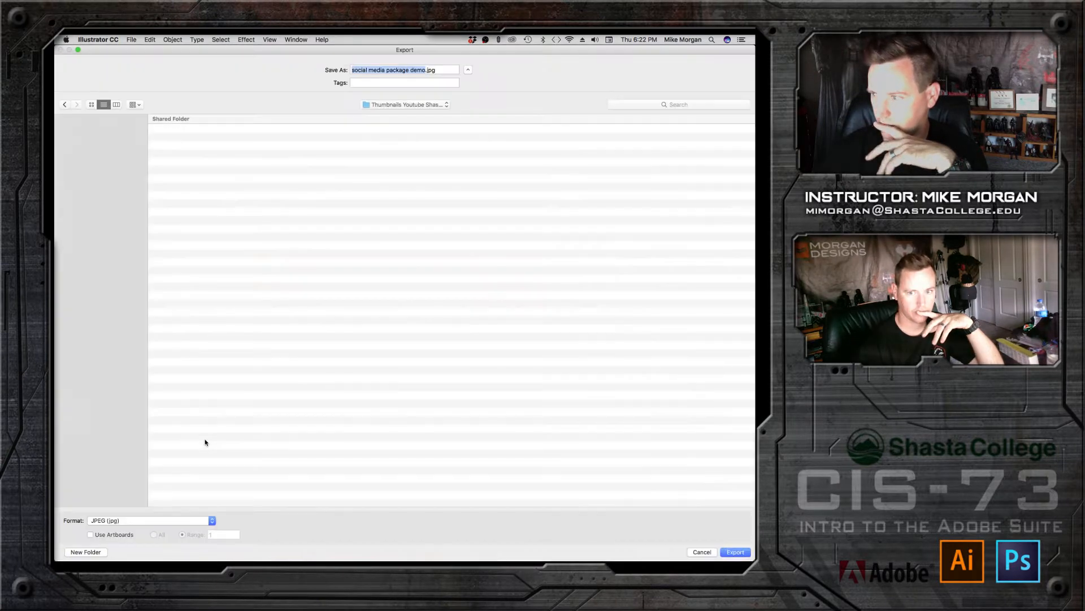
{"action": "left_click", "coordinate": [701, 552]}
Step: Open FB Header social media package demo-01.jpg in Preview, inspect it full screen, and close it
{"action": "key", "text": "super+Tab"}
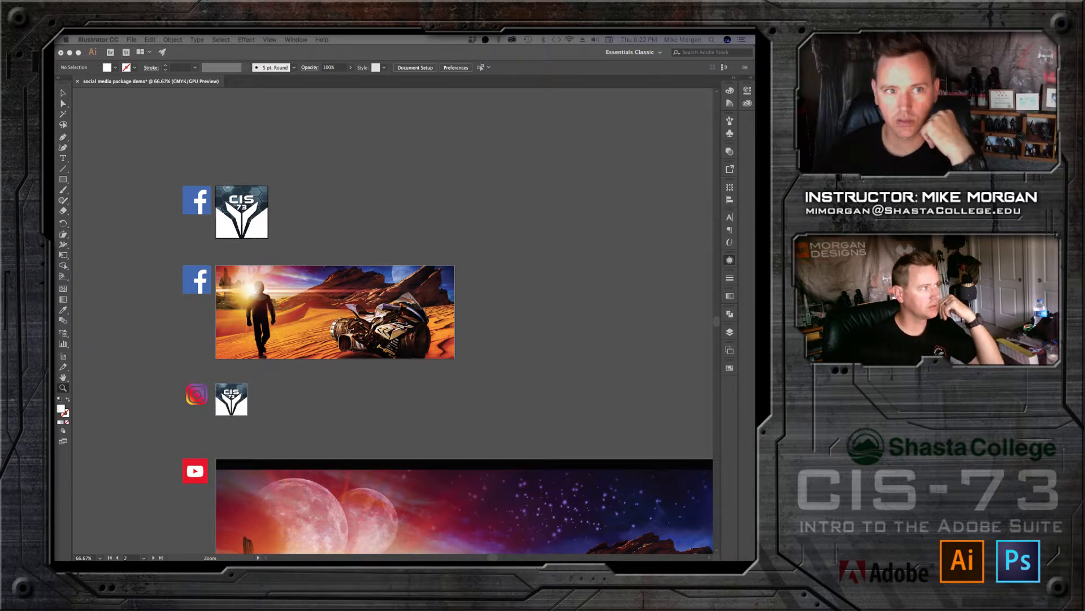
{"action": "left_click_drag", "start_coordinate": [243, 560], "coordinate": [244, 191]}
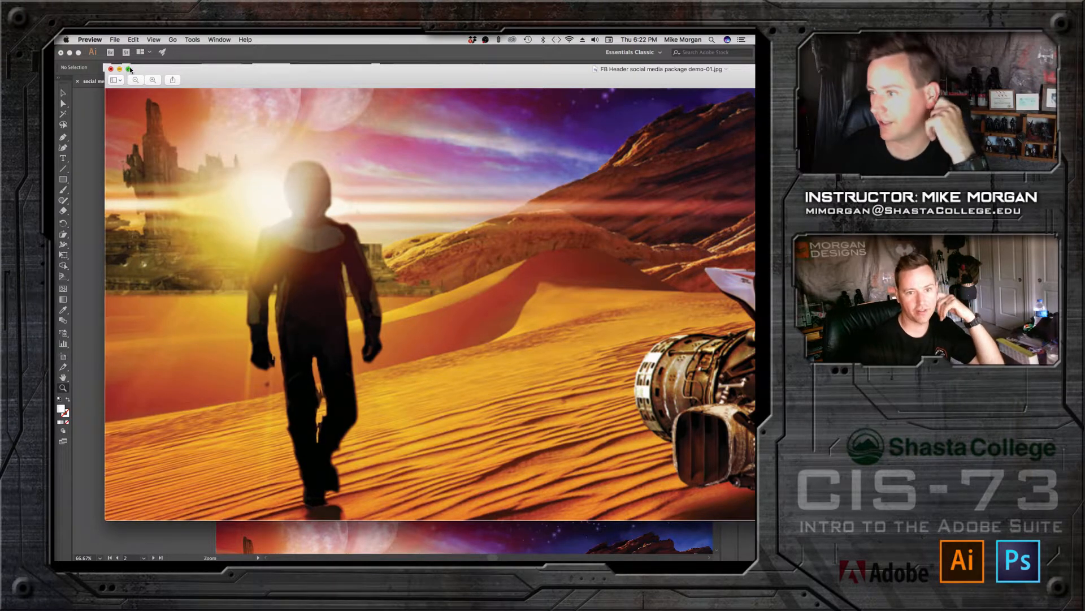
{"action": "left_click", "coordinate": [129, 69]}
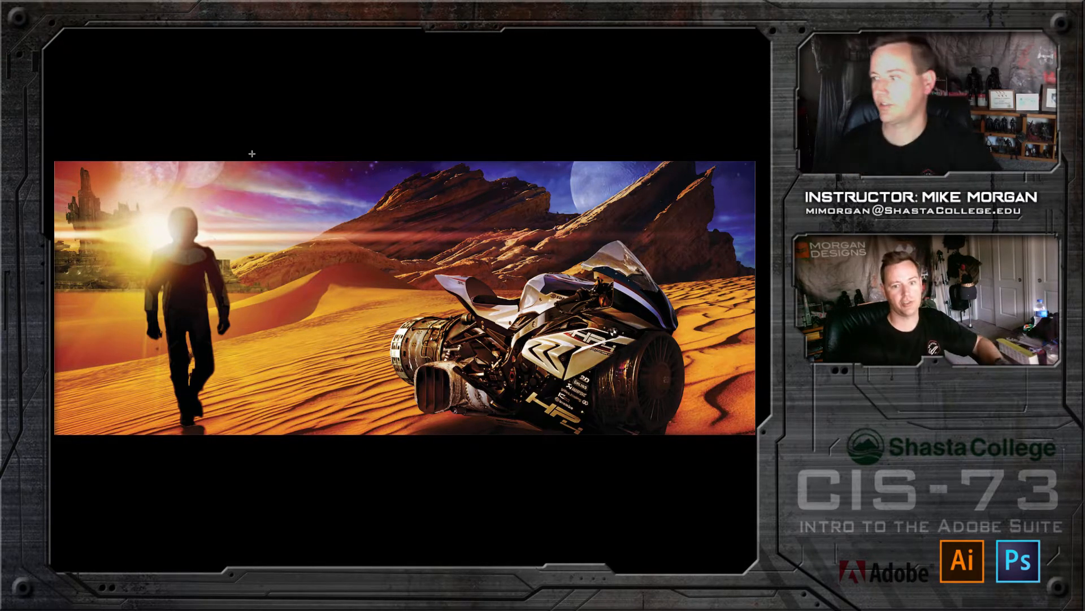
{"action": "mouse_move", "coordinate": [120, 37]}
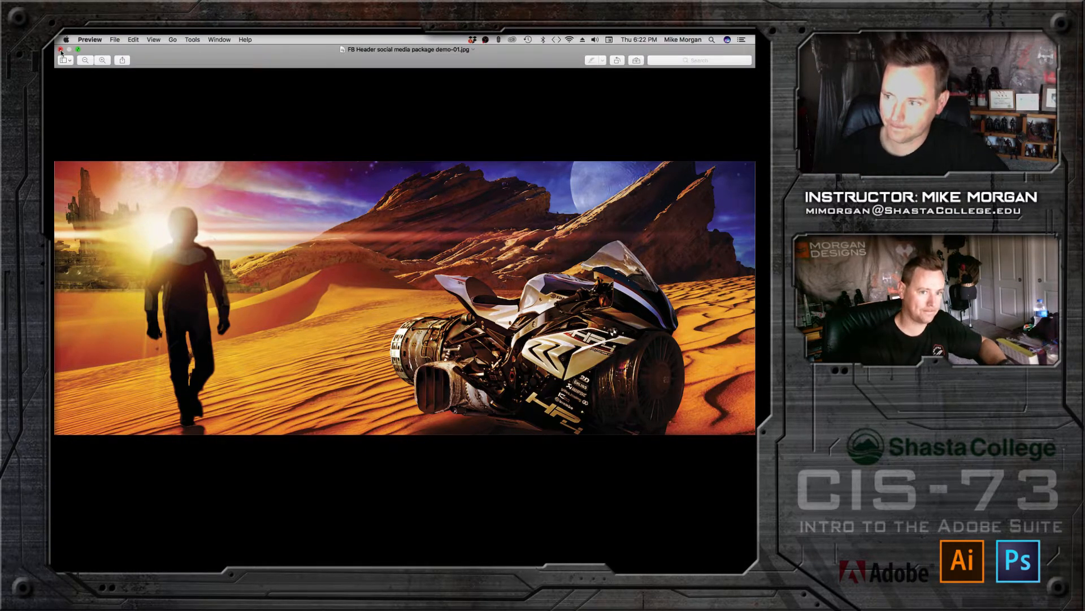
{"action": "left_click", "coordinate": [61, 50]}
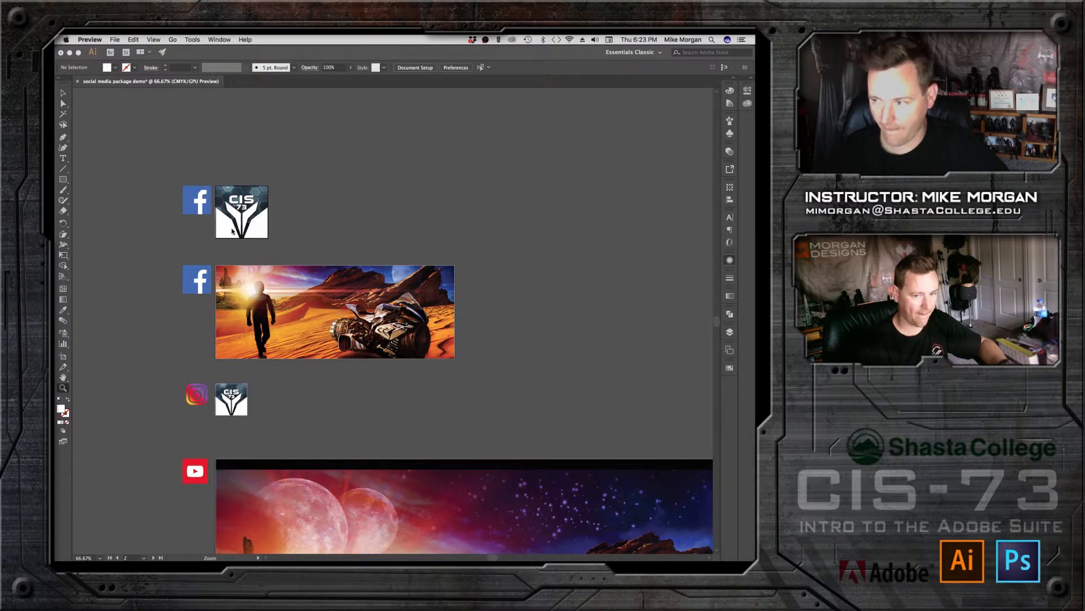
Step: Set up another JPEG export from Illustrator using artboard range 2, with the SC Social Media Assignment folder as destination
{"action": "left_click", "coordinate": [119, 39]}
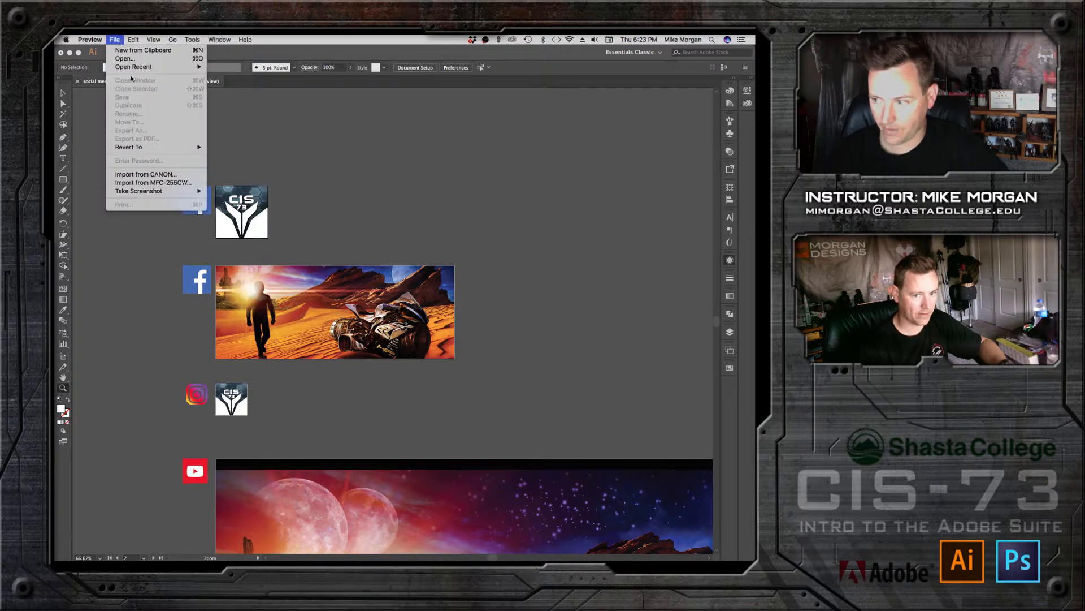
{"action": "left_click", "coordinate": [277, 125]}
{"action": "left_click", "coordinate": [132, 39]}
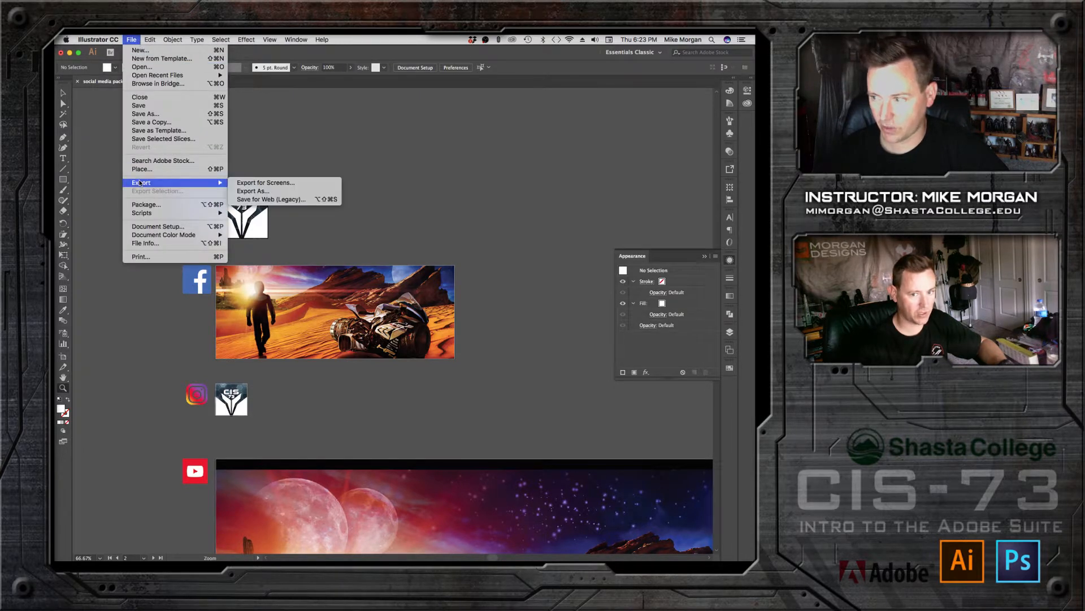
{"action": "left_click", "coordinate": [248, 194]}
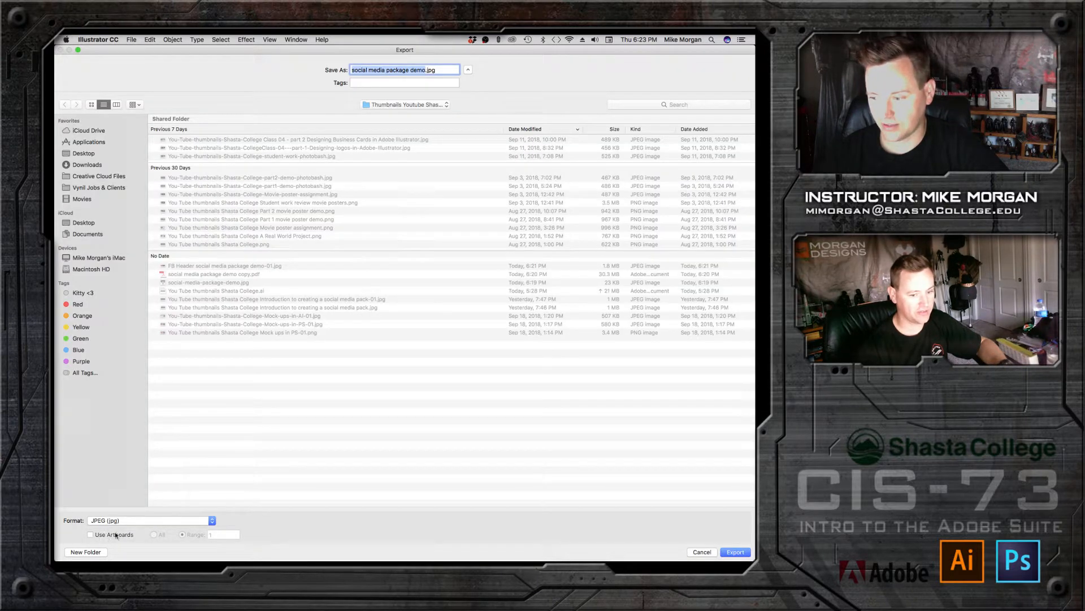
{"action": "left_click", "coordinate": [91, 534]}
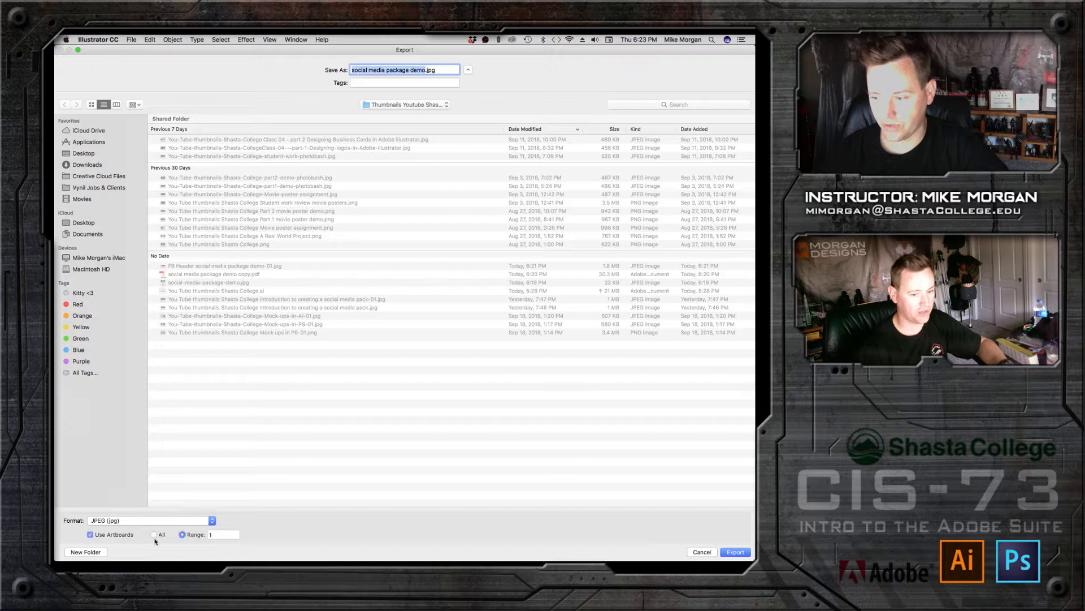
{"action": "left_click", "coordinate": [224, 534]}
{"action": "type", "text": "2"}
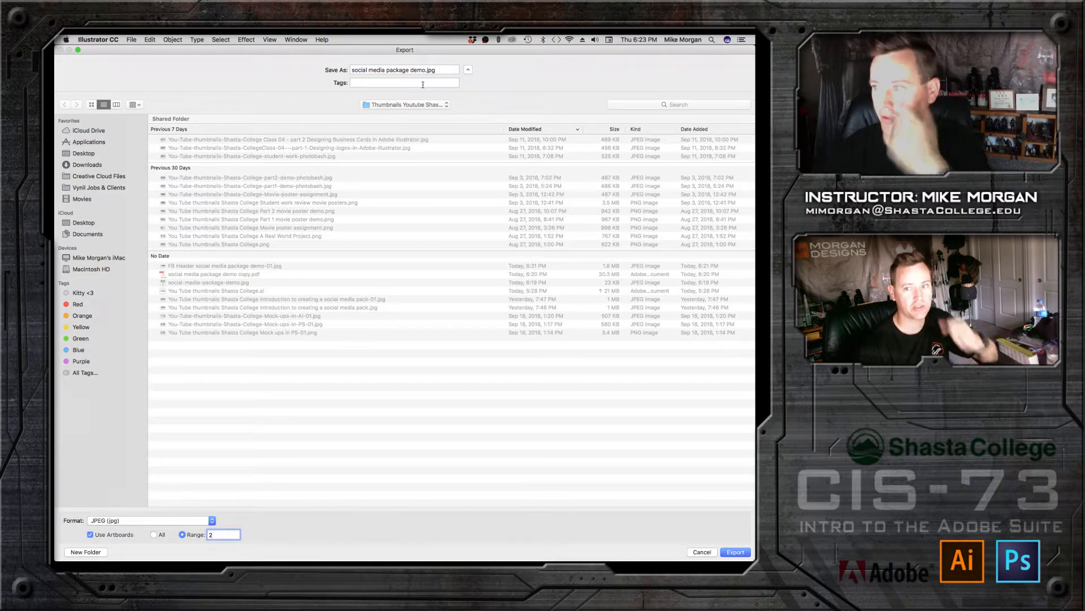
{"action": "left_click", "coordinate": [436, 106]}
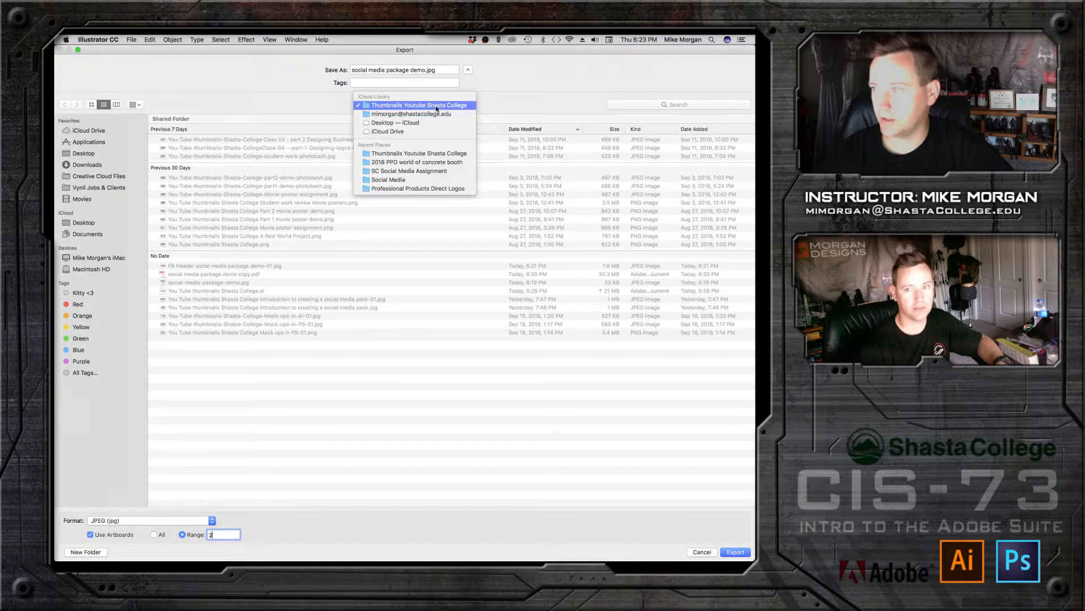
{"action": "left_click", "coordinate": [426, 171]}
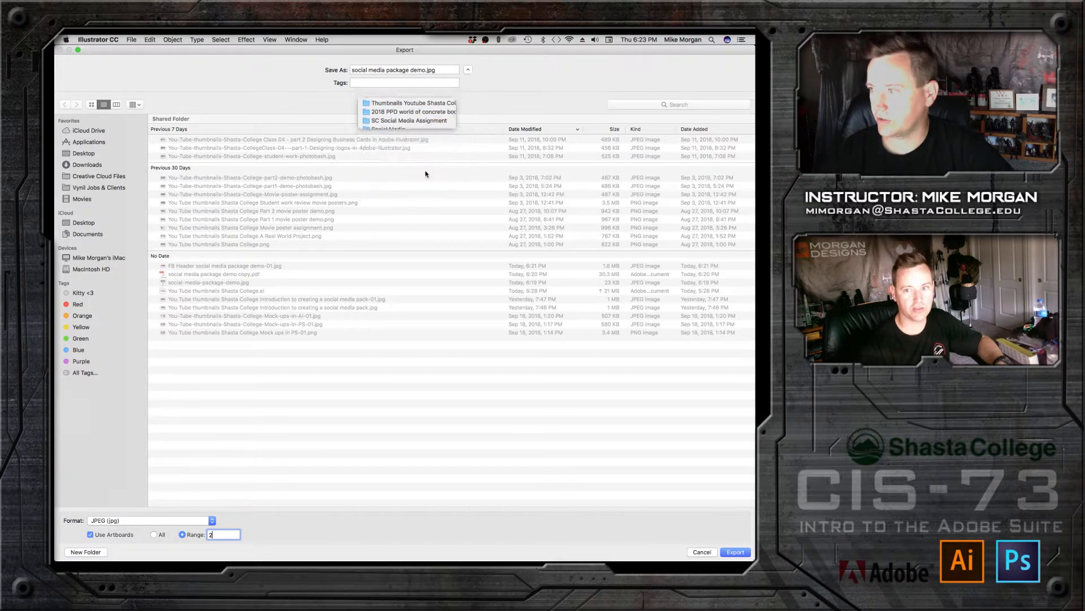
Step: Add FB profile to the front of the export file name and export the JPEG with CMYK, Medium quality 5 and High (300 ppi)
{"action": "left_click", "coordinate": [352, 71]}
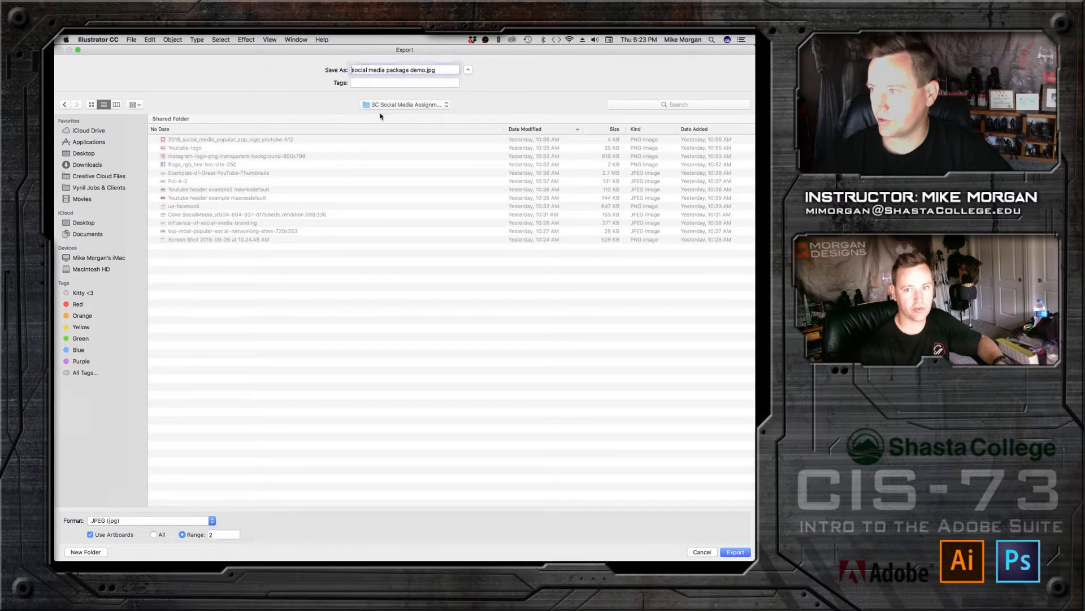
{"action": "type", "text": "FB pro"}
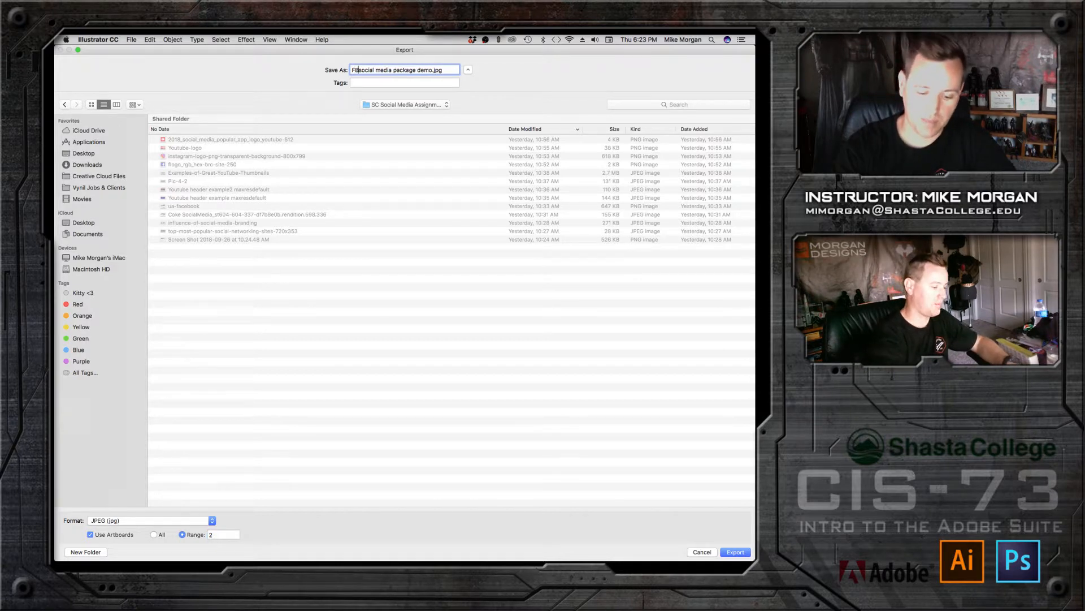
{"action": "type", "text": "file"}
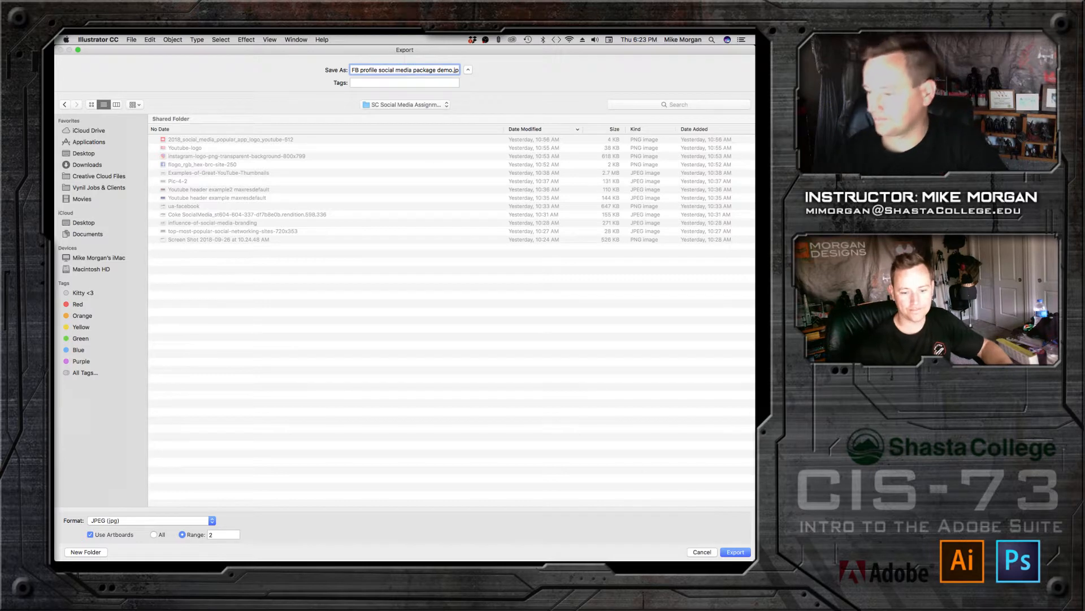
{"action": "left_click", "coordinate": [735, 553]}
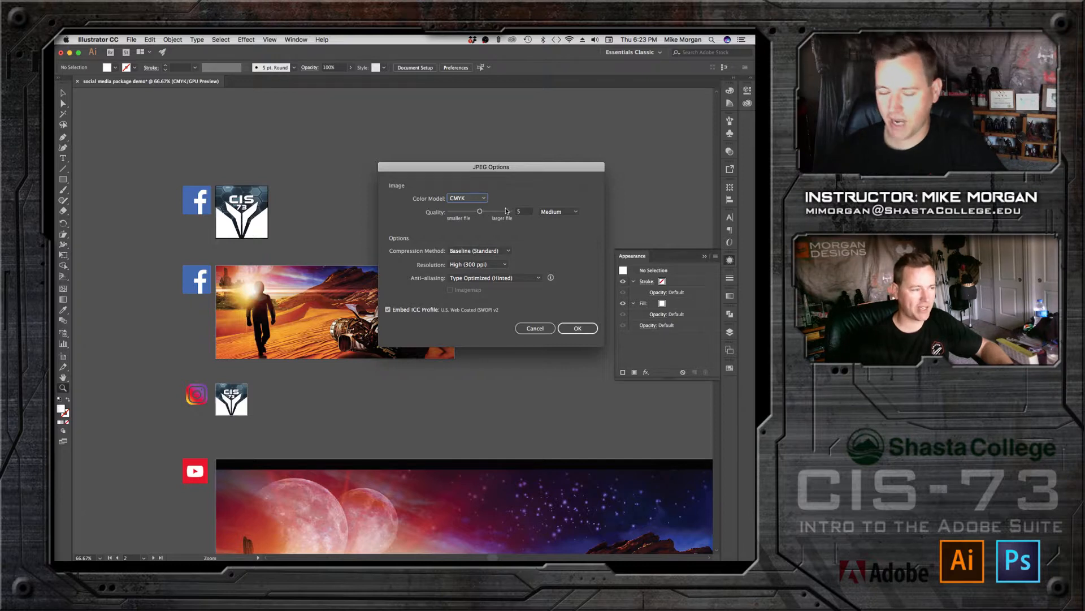
{"action": "mouse_move", "coordinate": [479, 211]}
{"action": "left_mouse_down"}
{"action": "mouse_move", "coordinate": [462, 212]}
{"action": "mouse_move", "coordinate": [482, 215]}
{"action": "left_mouse_up"}
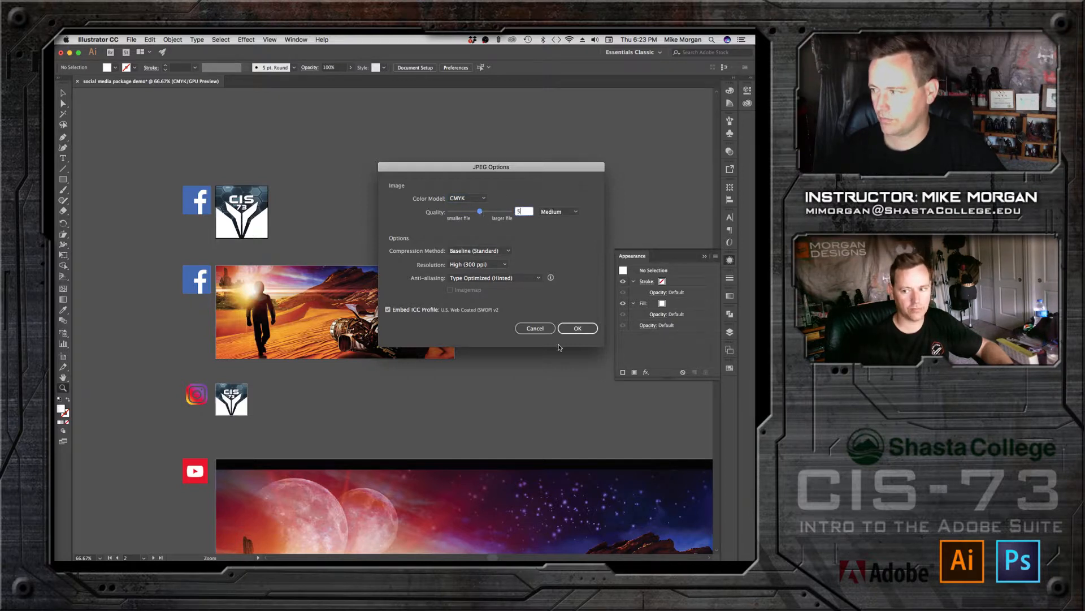
{"action": "left_click", "coordinate": [574, 328]}
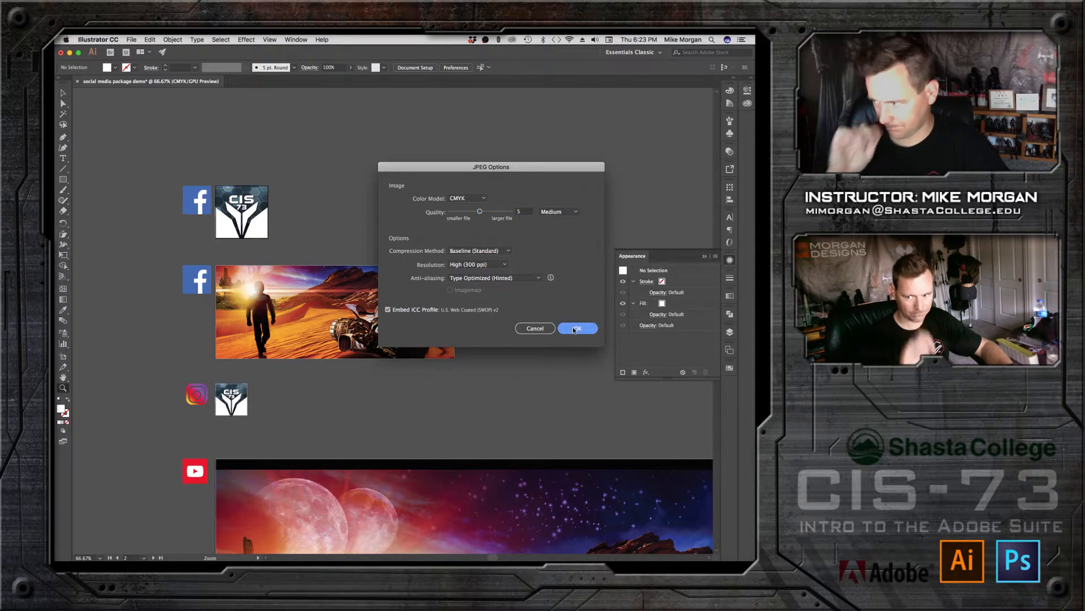
{"action": "left_click", "coordinate": [573, 328]}
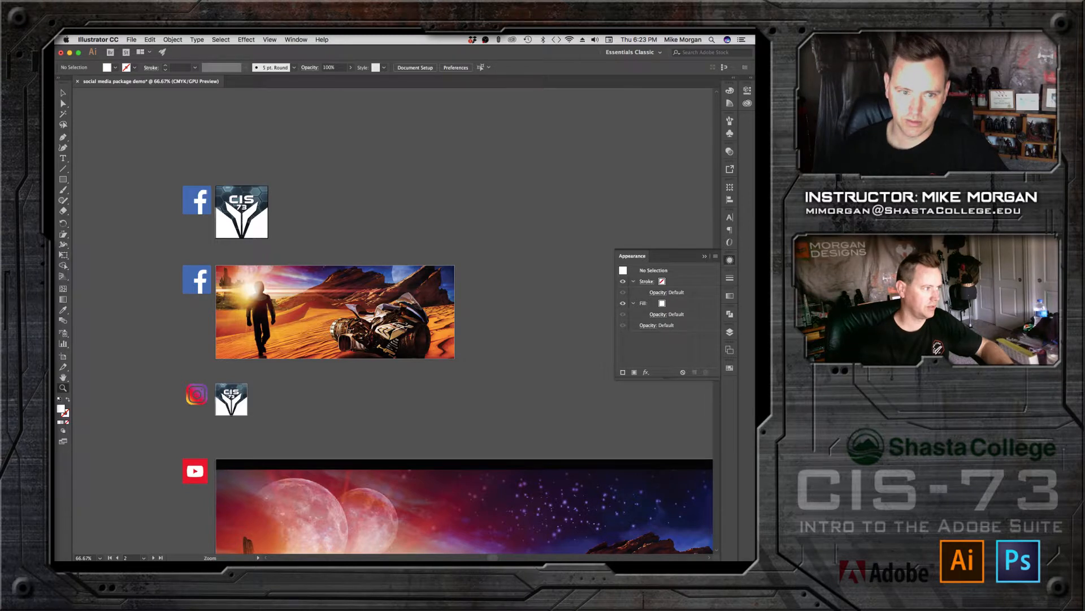
Step: Open social-media-package-demo.jpg in Preview, inspect it full screen, close it, and return to Illustrator
{"action": "key", "text": "super+Tab"}
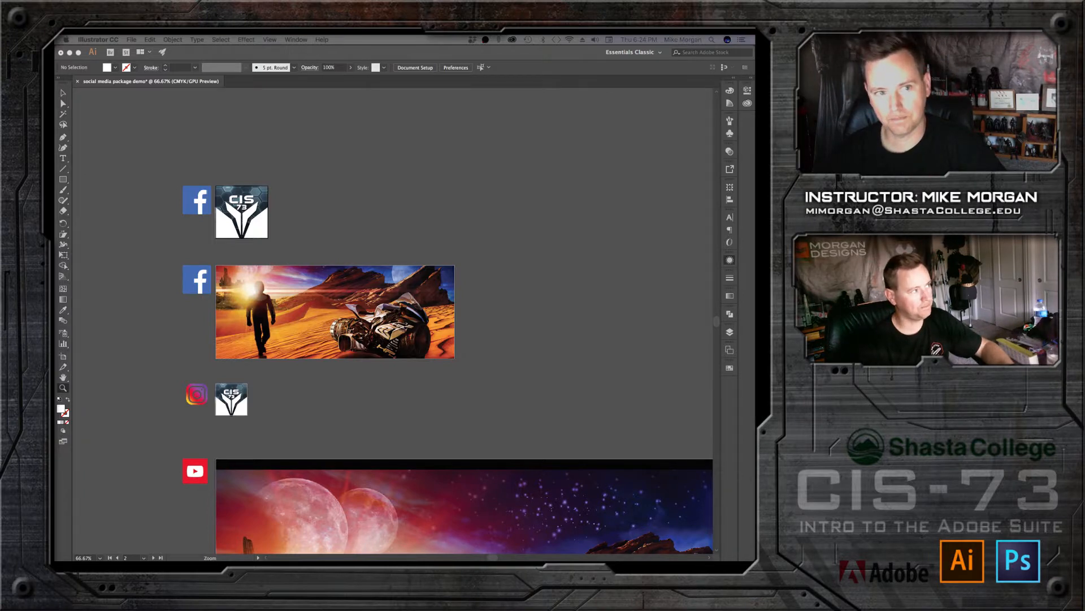
{"action": "left_click_drag", "start_coordinate": [470, 180], "coordinate": [416, 160]}
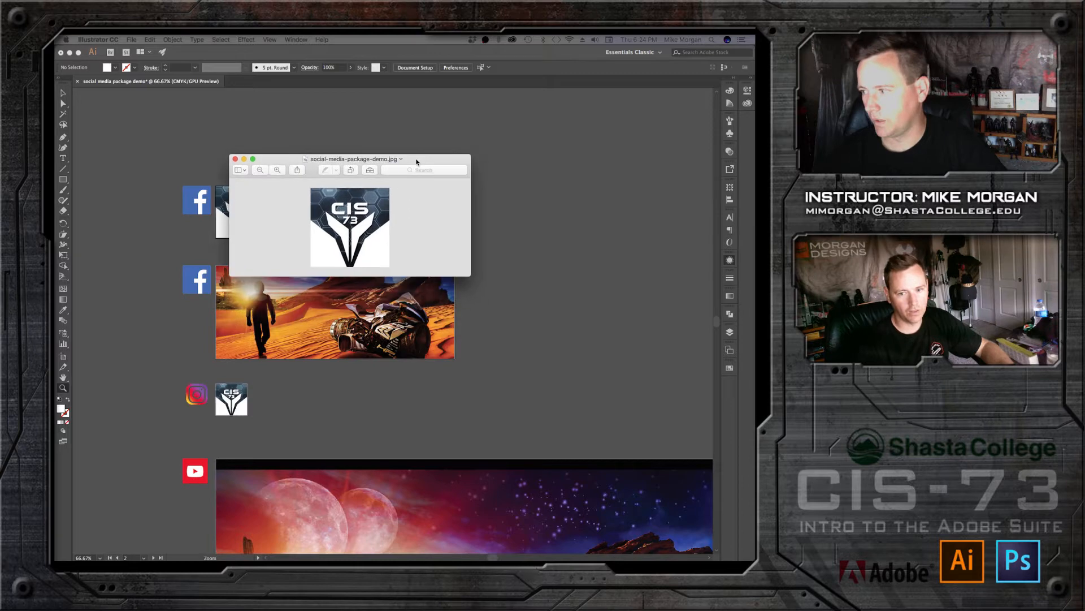
{"action": "left_click", "coordinate": [252, 159]}
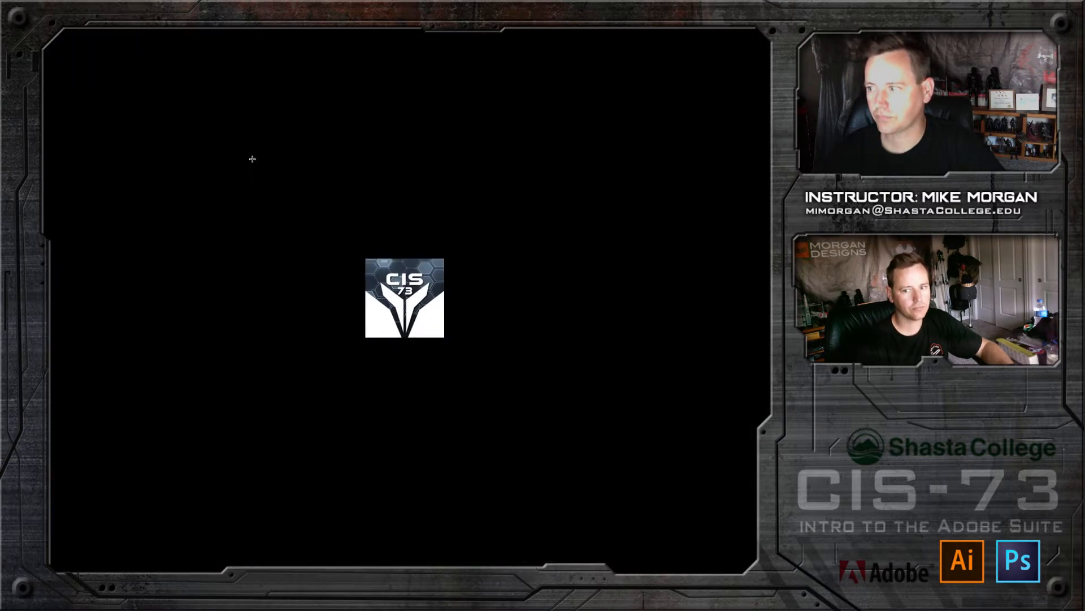
{"action": "mouse_move", "coordinate": [74, 37]}
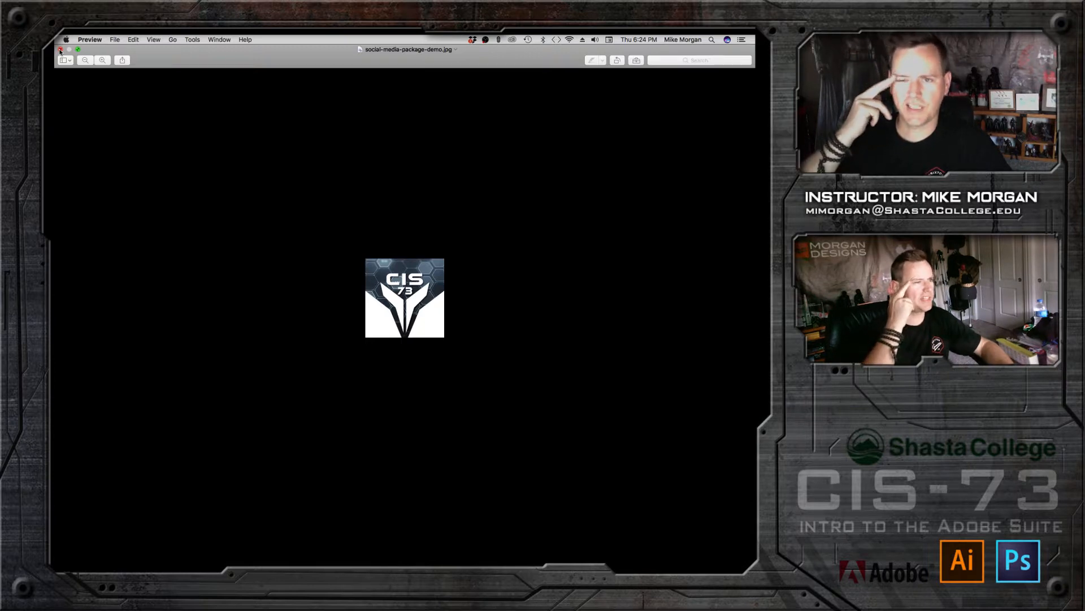
{"action": "left_click", "coordinate": [61, 50]}
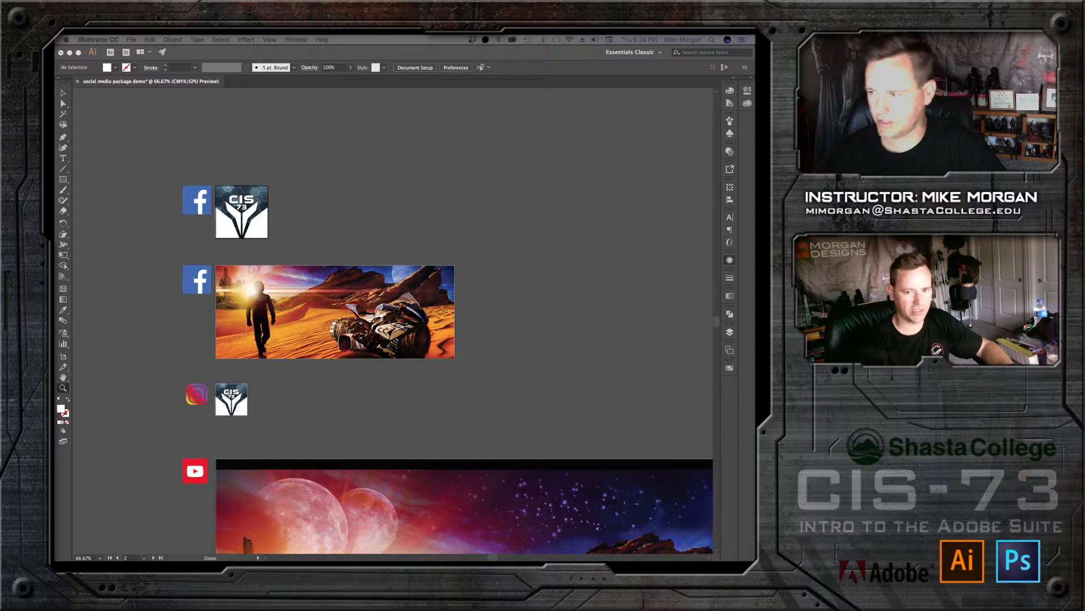
{"action": "left_click", "coordinate": [233, 121]}
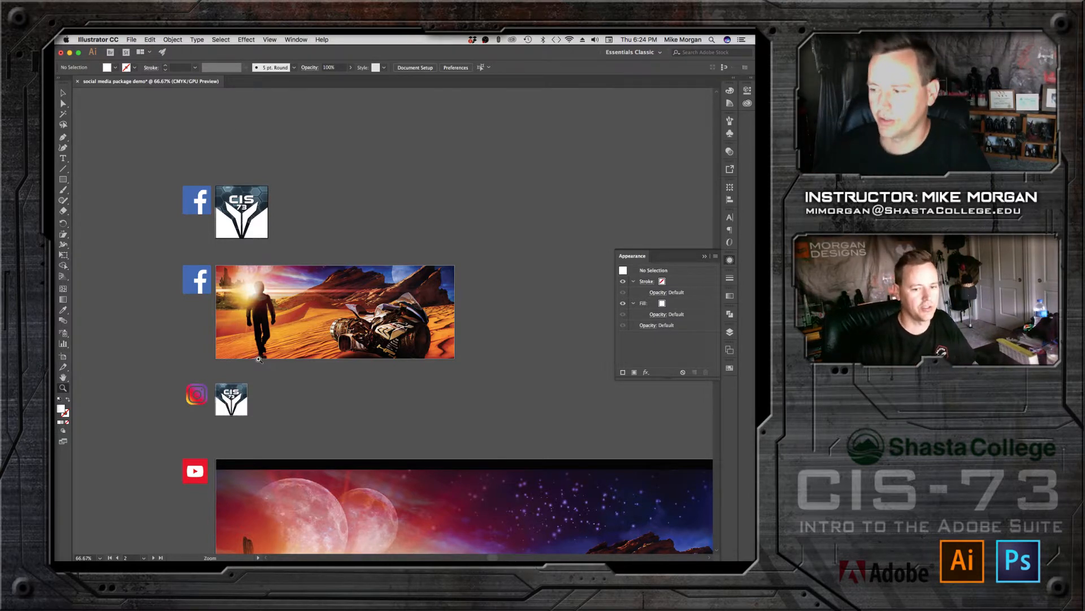
Step: Examine the Instagram profile artboard up close, and review the YouTube header artboard below it
{"action": "left_click", "coordinate": [63, 93]}
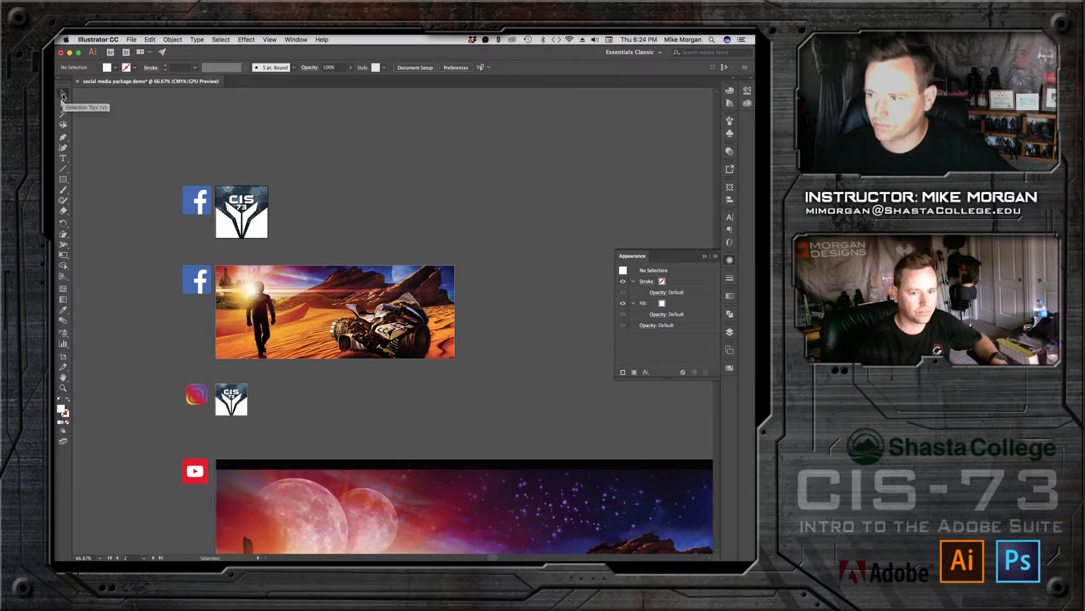
{"action": "left_click", "coordinate": [64, 388]}
{"action": "left_click_drag", "start_coordinate": [228, 391], "coordinate": [362, 419]}
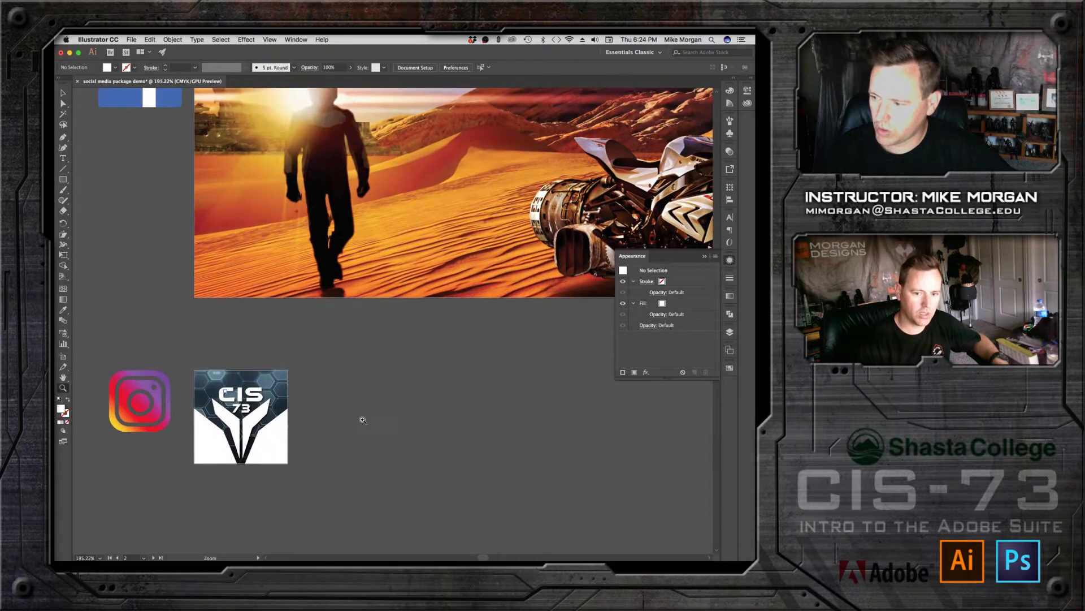
{"action": "left_click", "coordinate": [63, 93]}
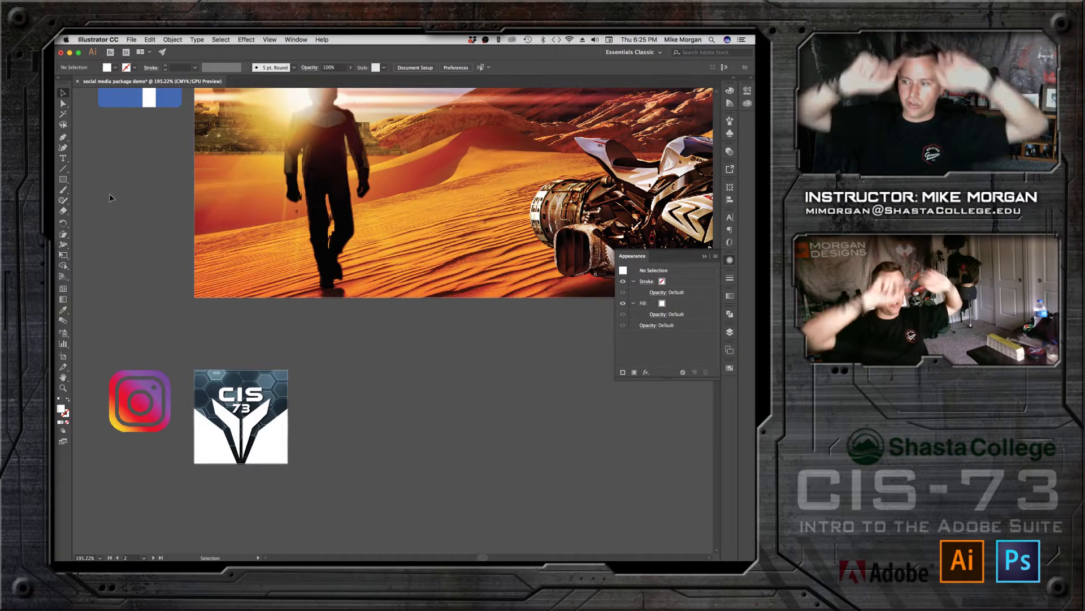
{"action": "key", "text": "super+minus"}
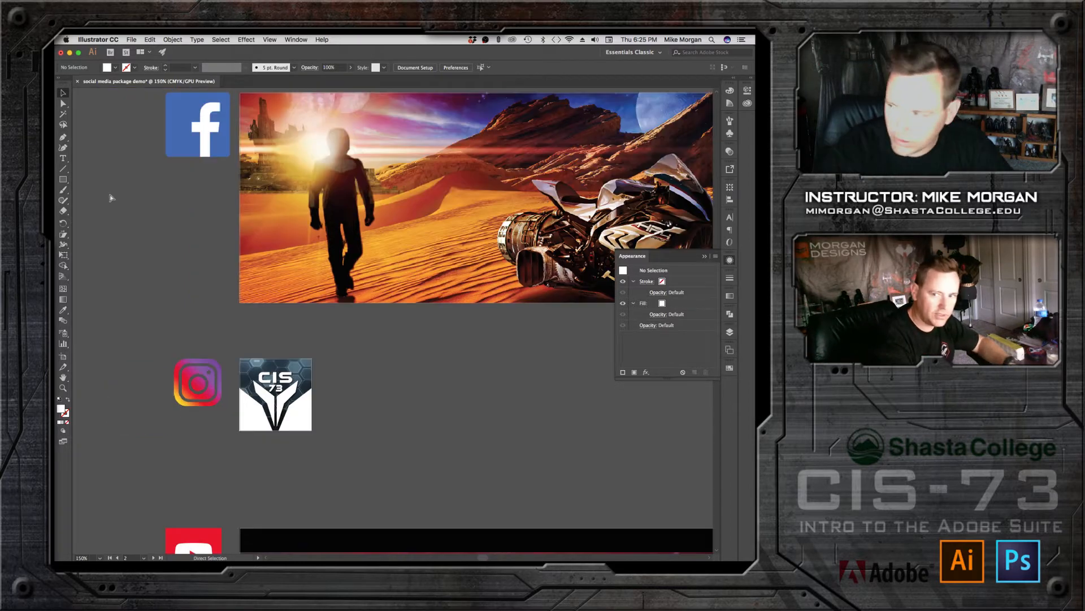
{"action": "key", "text": "super+minus"}
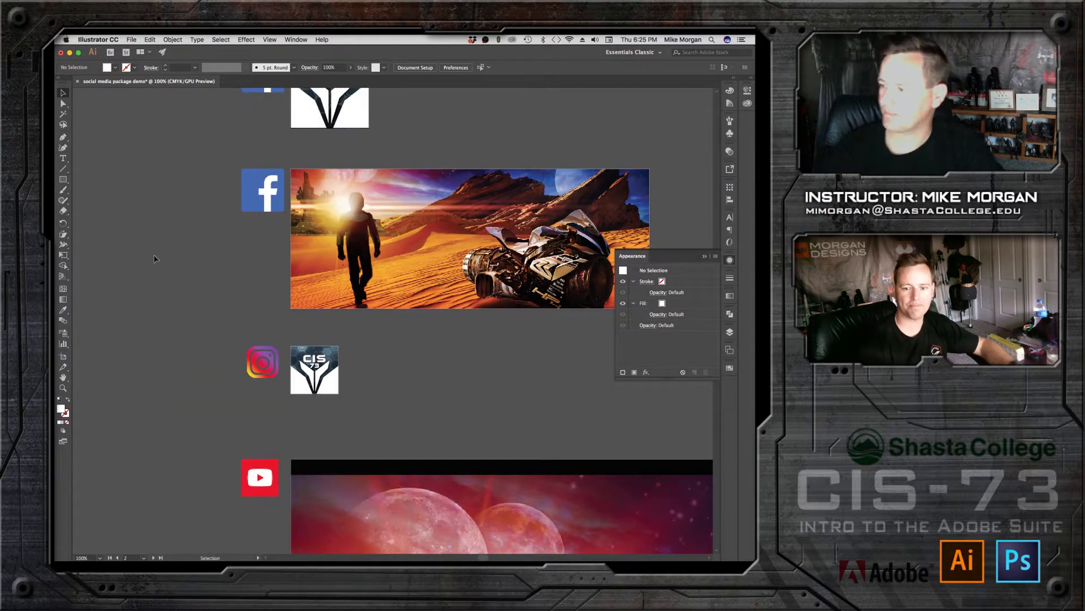
{"action": "left_click_drag", "start_coordinate": [456, 393], "coordinate": [297, 168]}
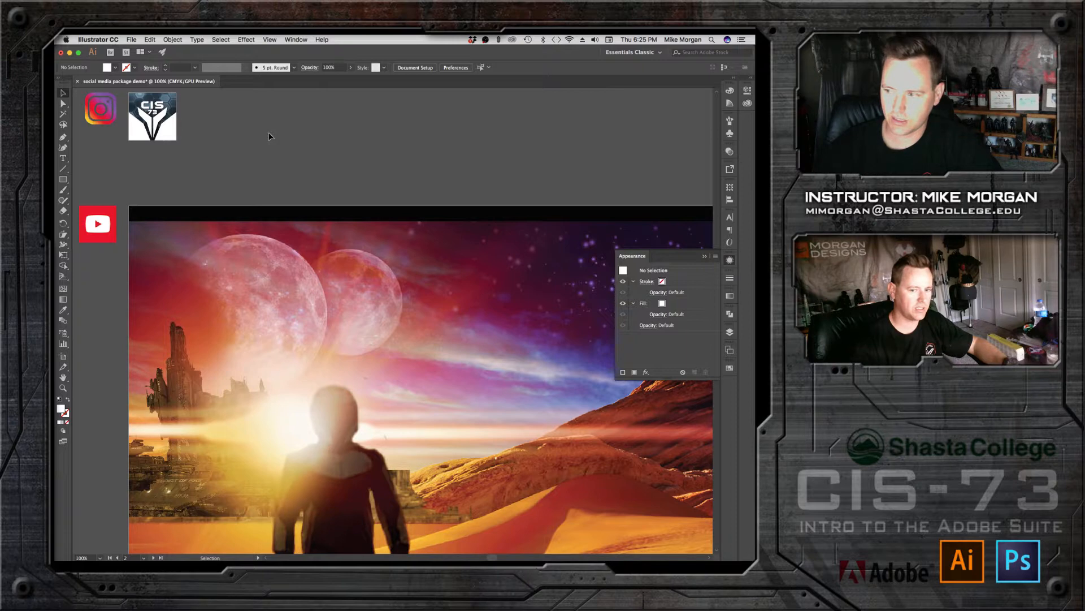
{"action": "key", "text": "super+minus"}
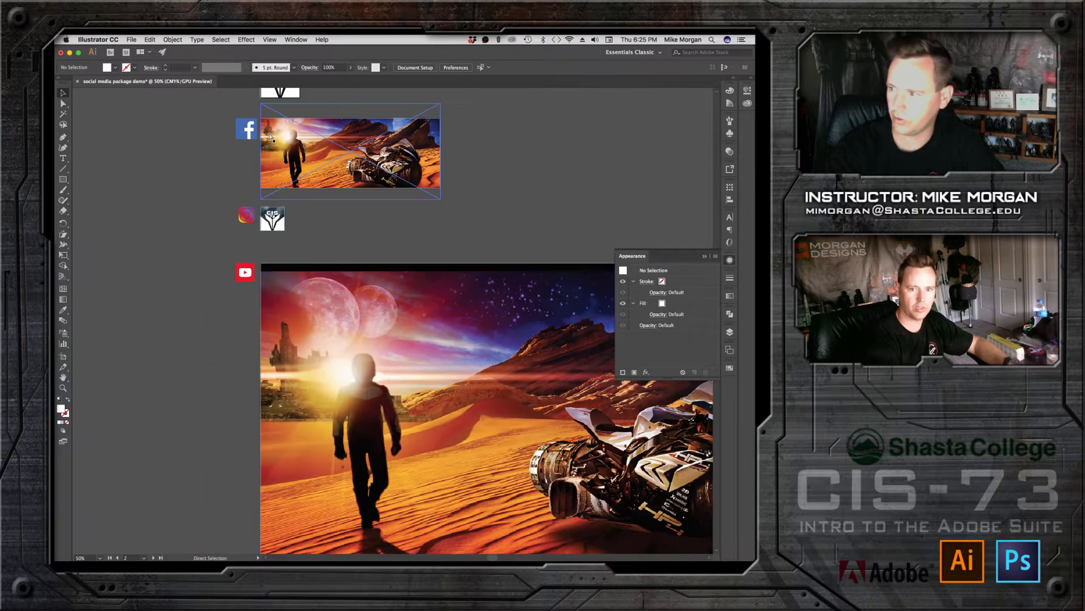
{"action": "left_click_drag", "start_coordinate": [433, 236], "coordinate": [299, 164]}
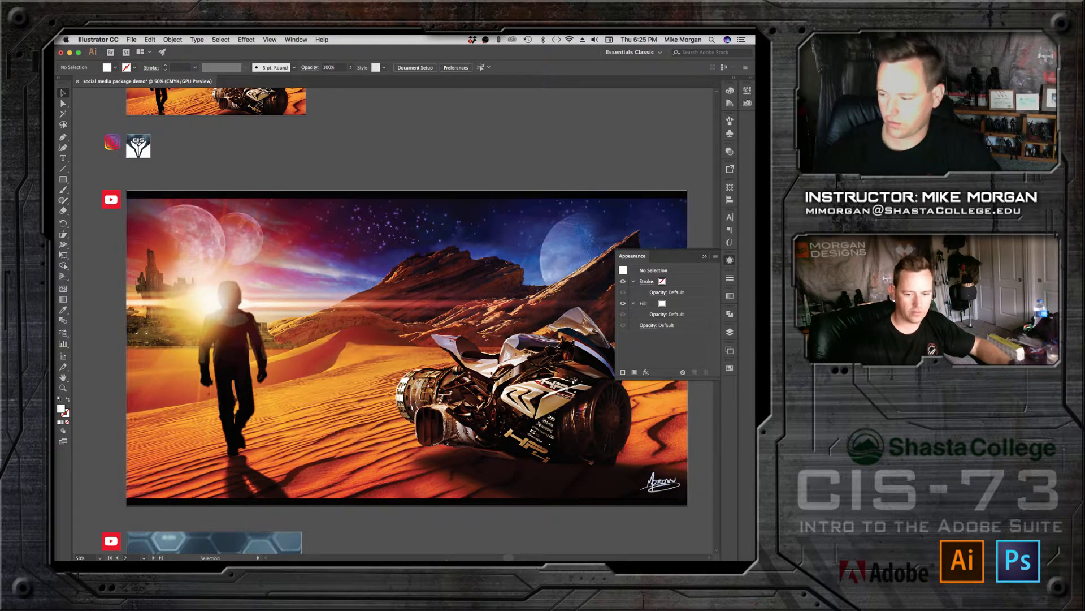
{"action": "mouse_move", "coordinate": [450, 551]}
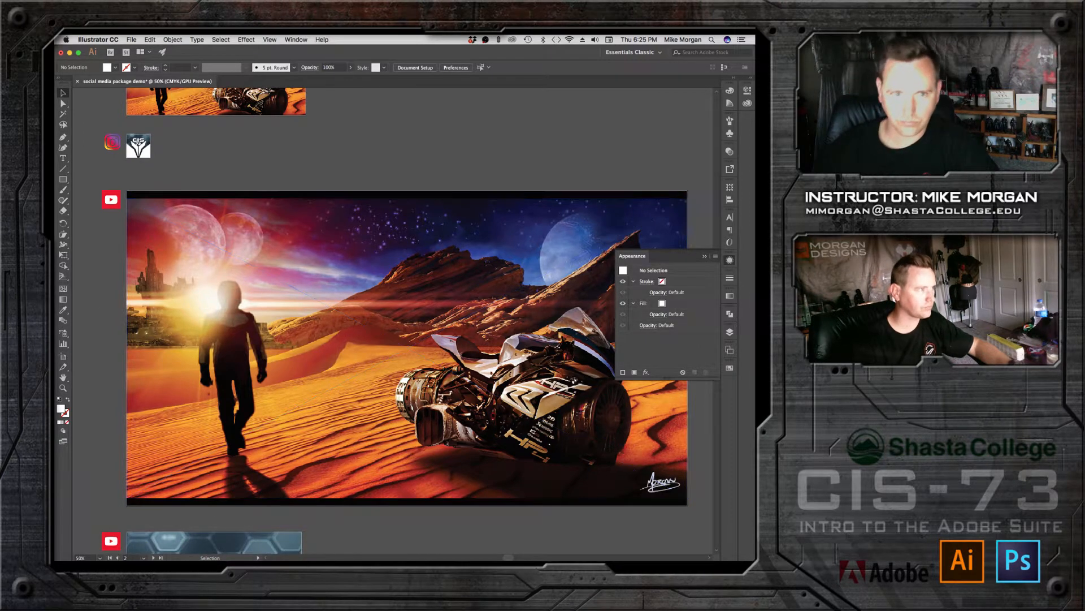
Step: Switch to Safari, change to the college Google account in a new tab, and open YouTube
{"action": "key", "text": "super+Tab"}
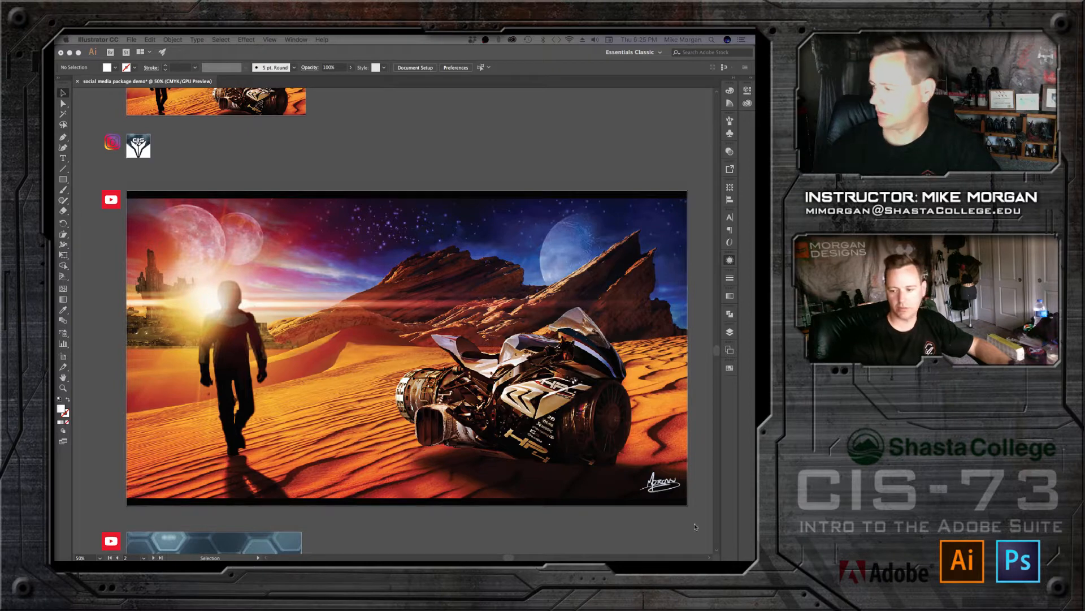
{"action": "left_click", "coordinate": [707, 557]}
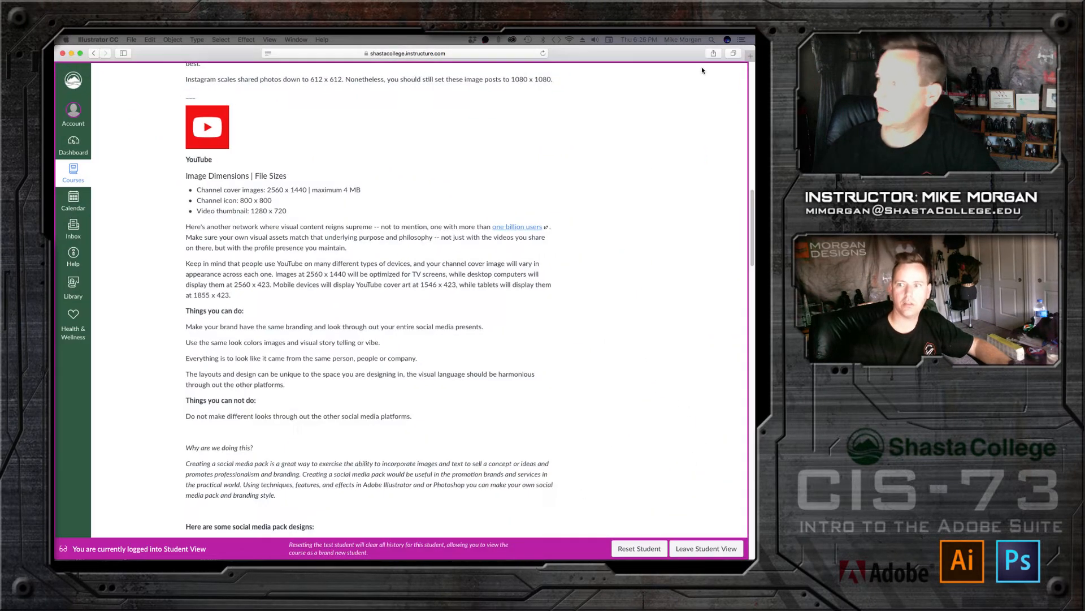
{"action": "left_click", "coordinate": [749, 56]}
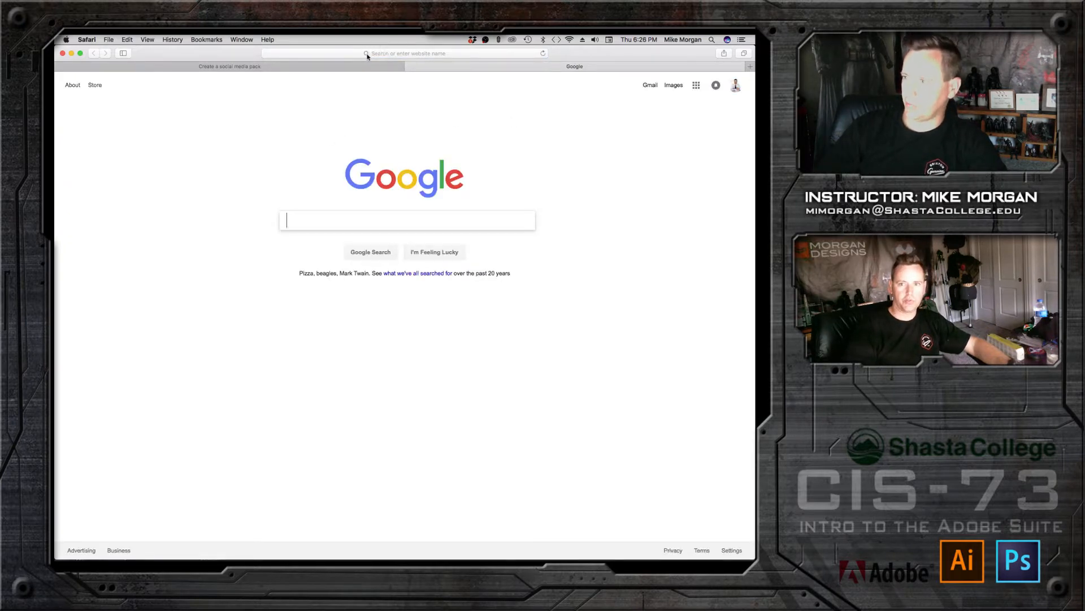
{"action": "left_click", "coordinate": [736, 86]}
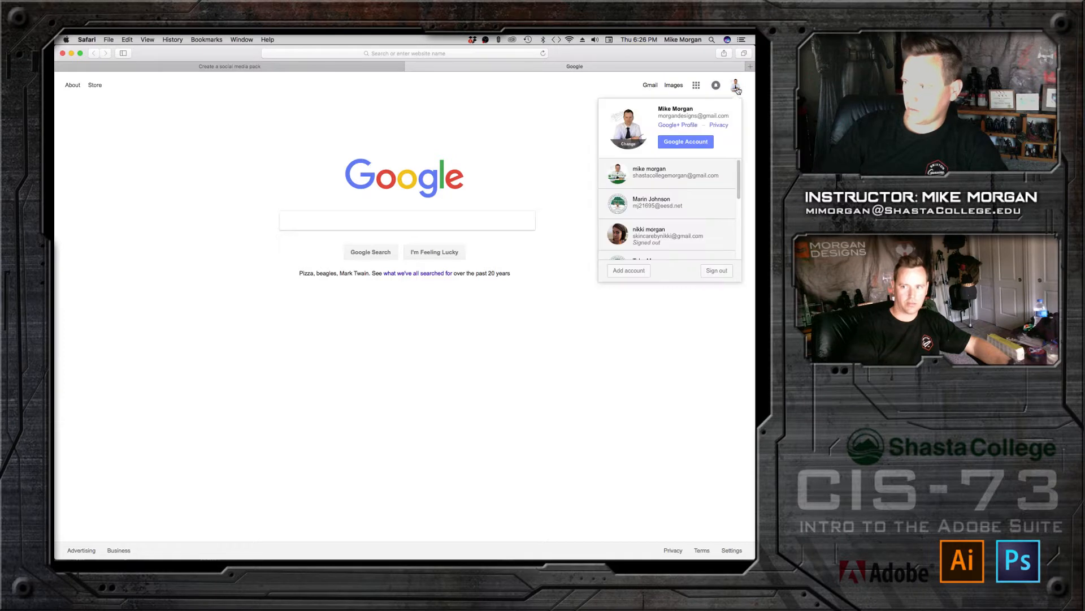
{"action": "left_click", "coordinate": [670, 174]}
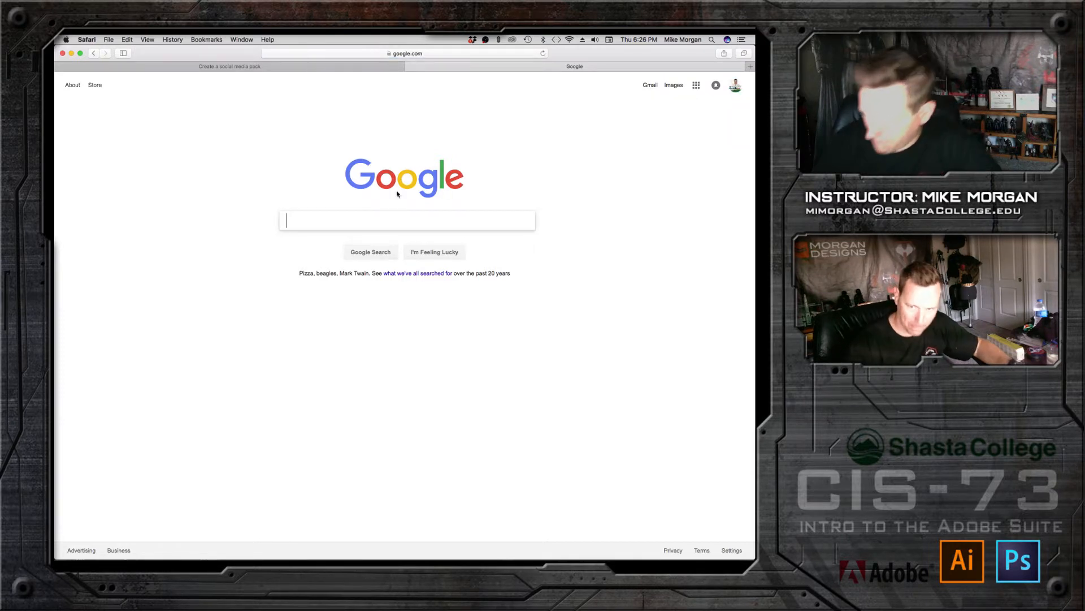
{"action": "left_click", "coordinate": [695, 84]}
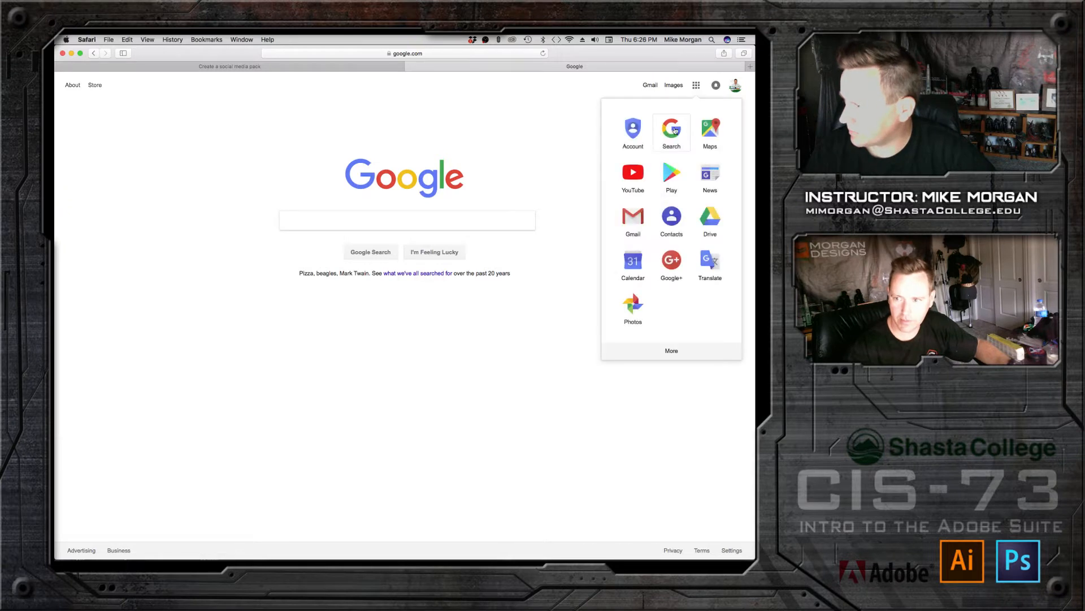
{"action": "left_click", "coordinate": [633, 173]}
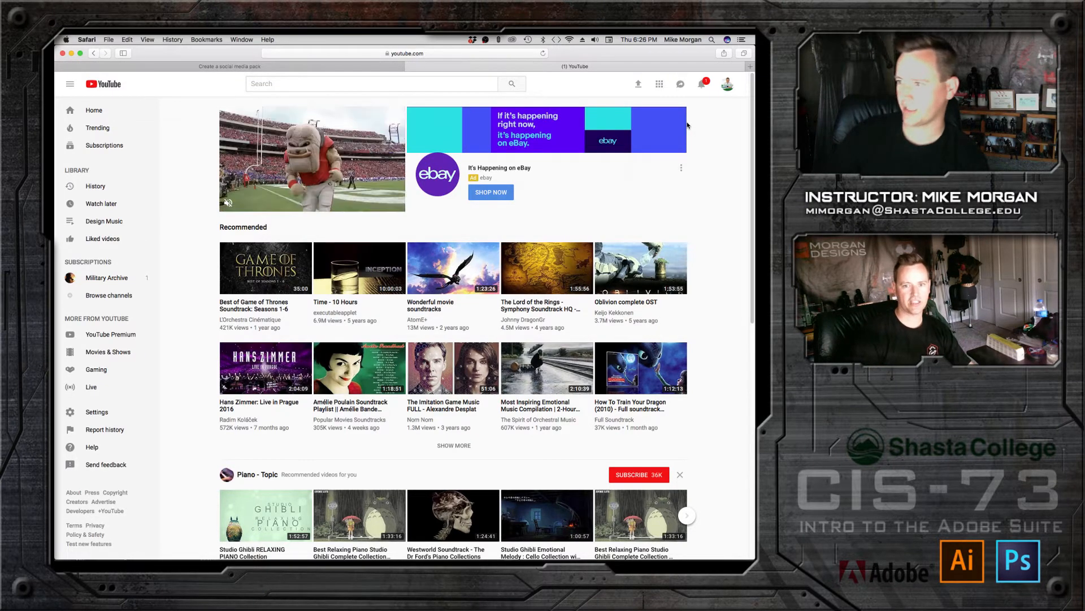
Step: View the account's own YouTube channel and its channel art upload options, without uploading an image
{"action": "left_click", "coordinate": [728, 86]}
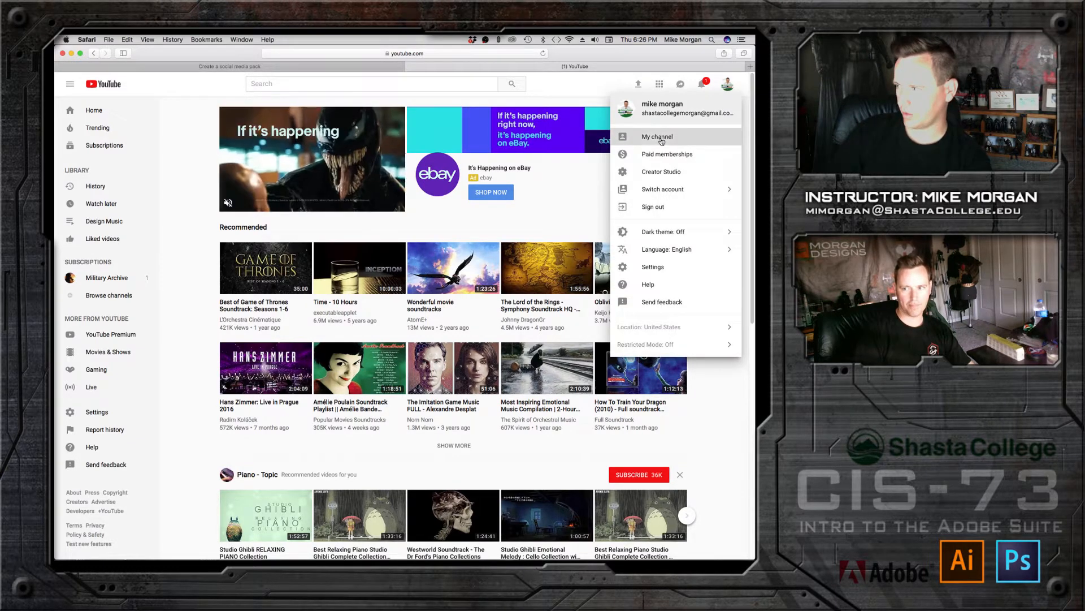
{"action": "left_click", "coordinate": [660, 137]}
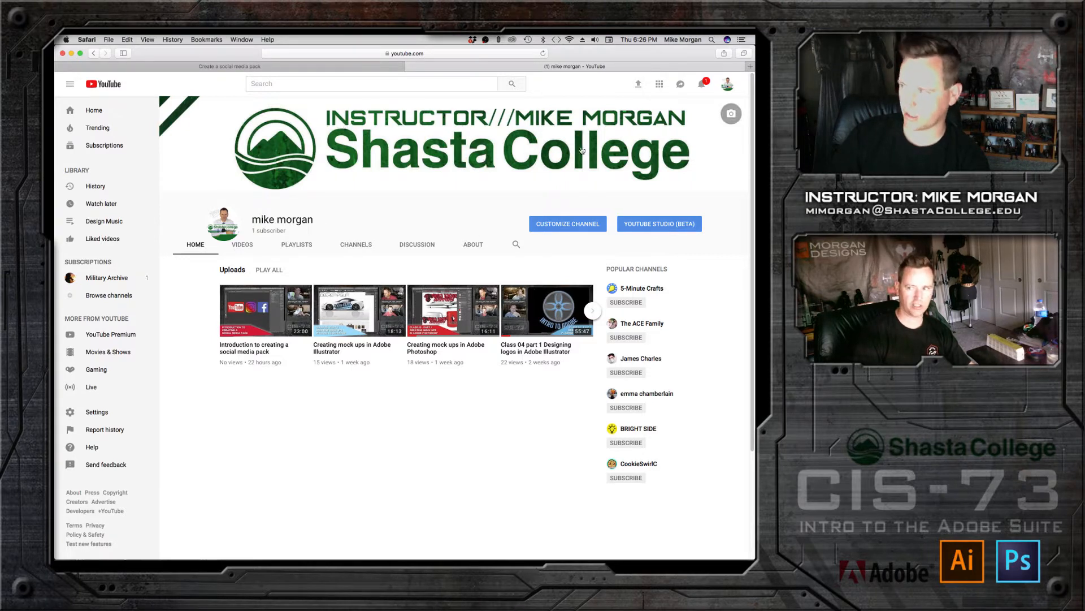
{"action": "left_click", "coordinate": [731, 115]}
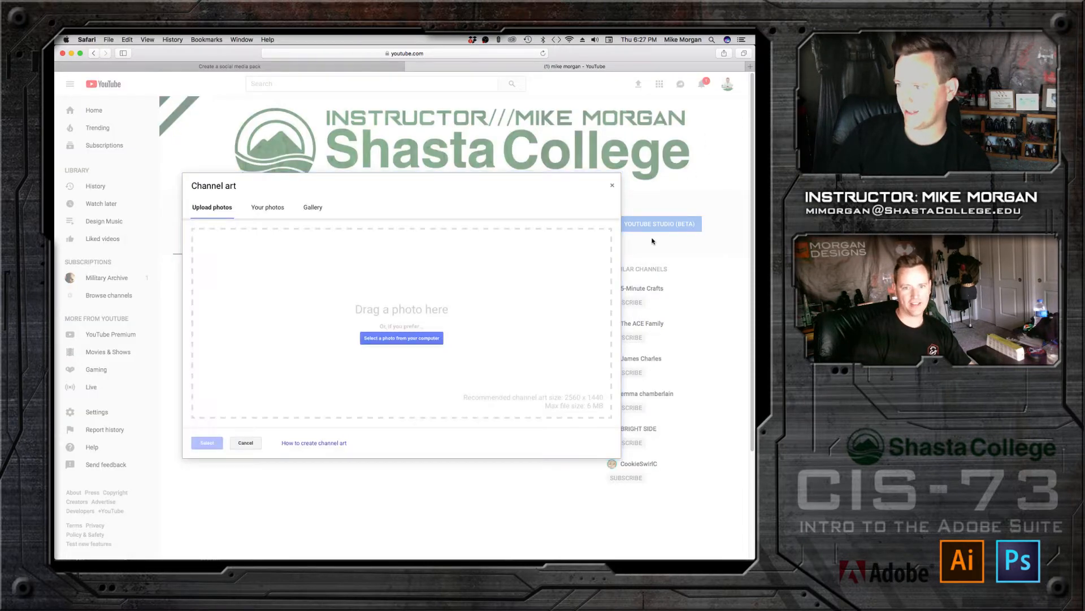
{"action": "left_click", "coordinate": [613, 187]}
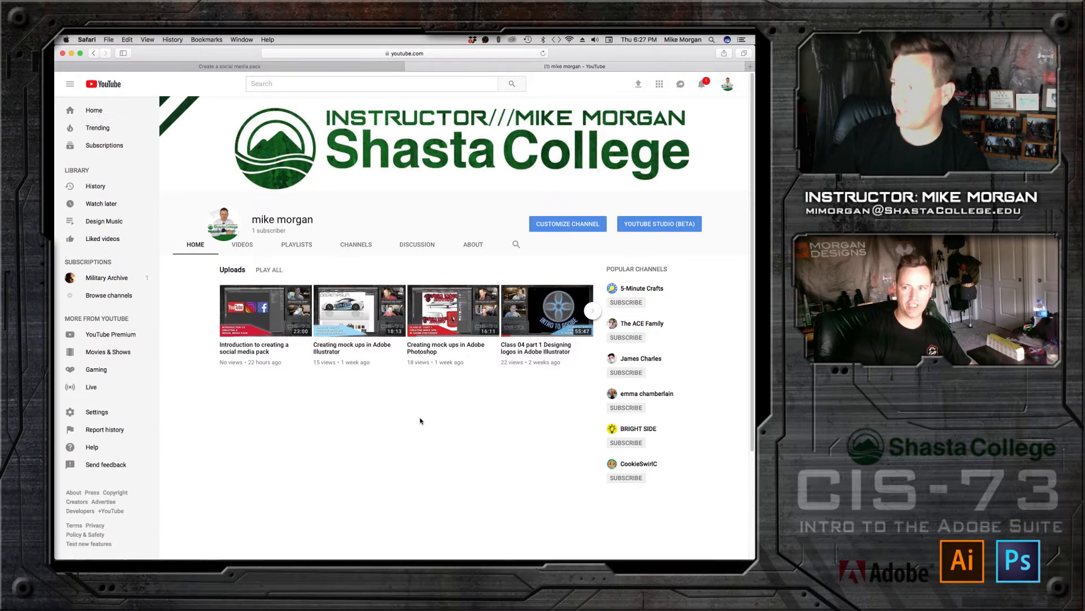
Step: Open YouTube's video upload page and bring up the overview of all open windows
{"action": "left_click", "coordinate": [639, 86]}
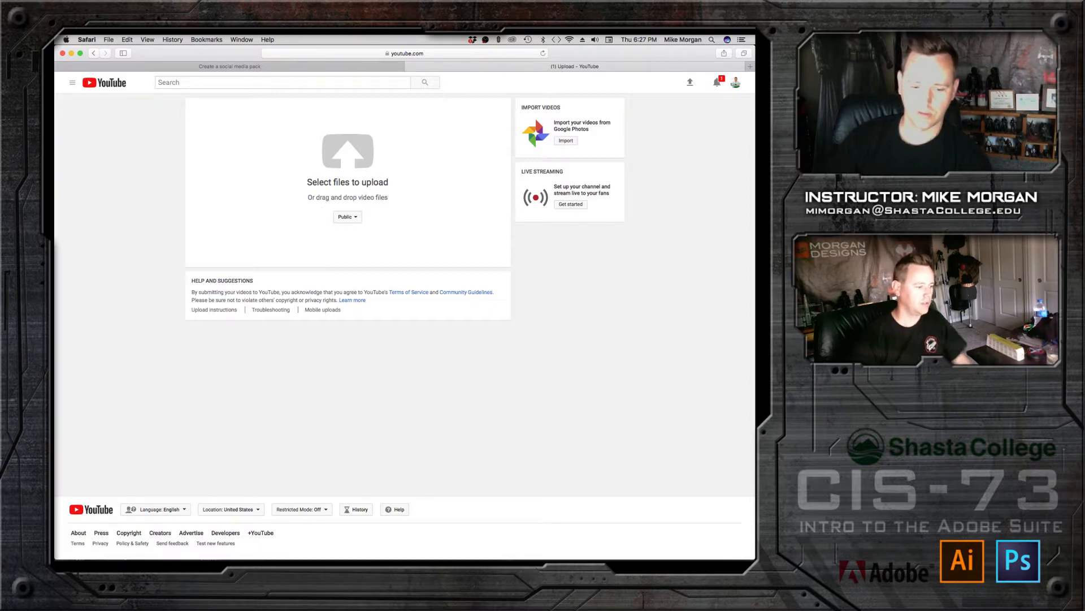
{"action": "key", "text": "ctrl+Up"}
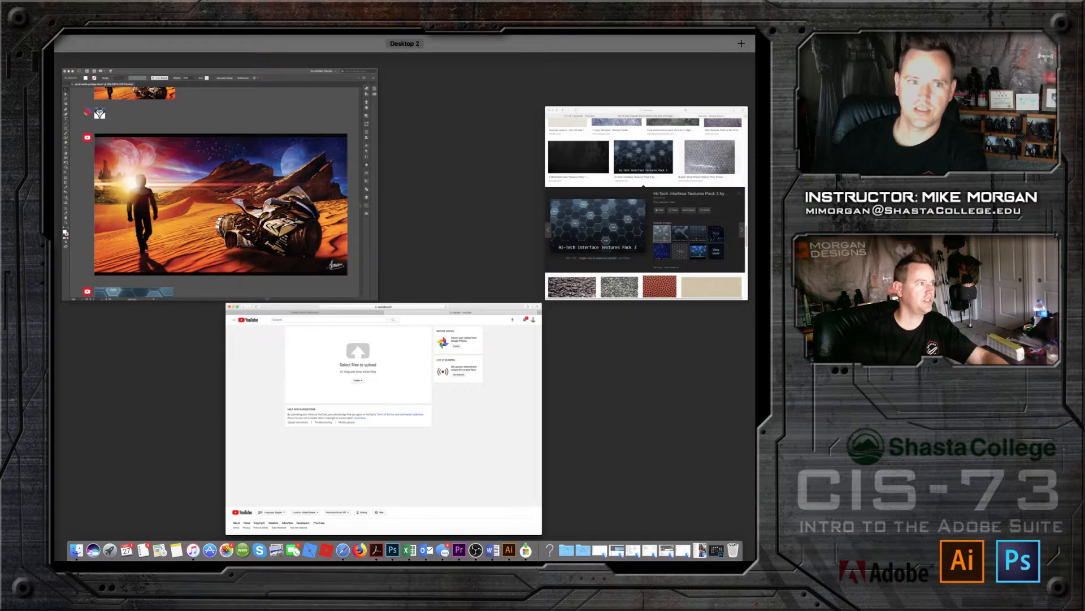
{"action": "key", "text": "ctrl+Up"}
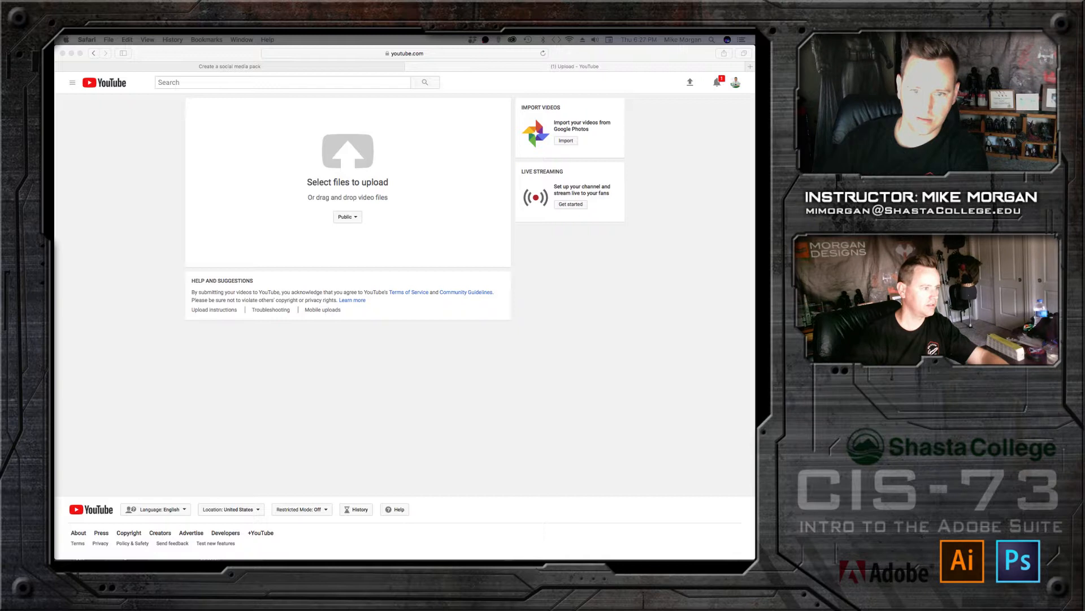
{"action": "left_click_drag", "start_coordinate": [122, 286], "coordinate": [341, 184]}
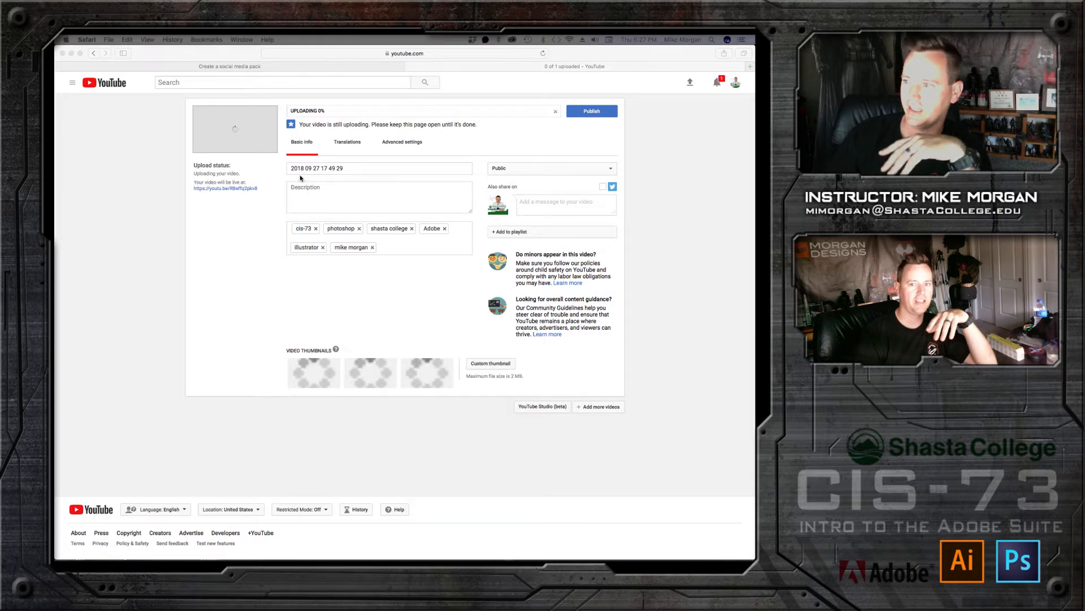
{"action": "left_click", "coordinate": [488, 365]}
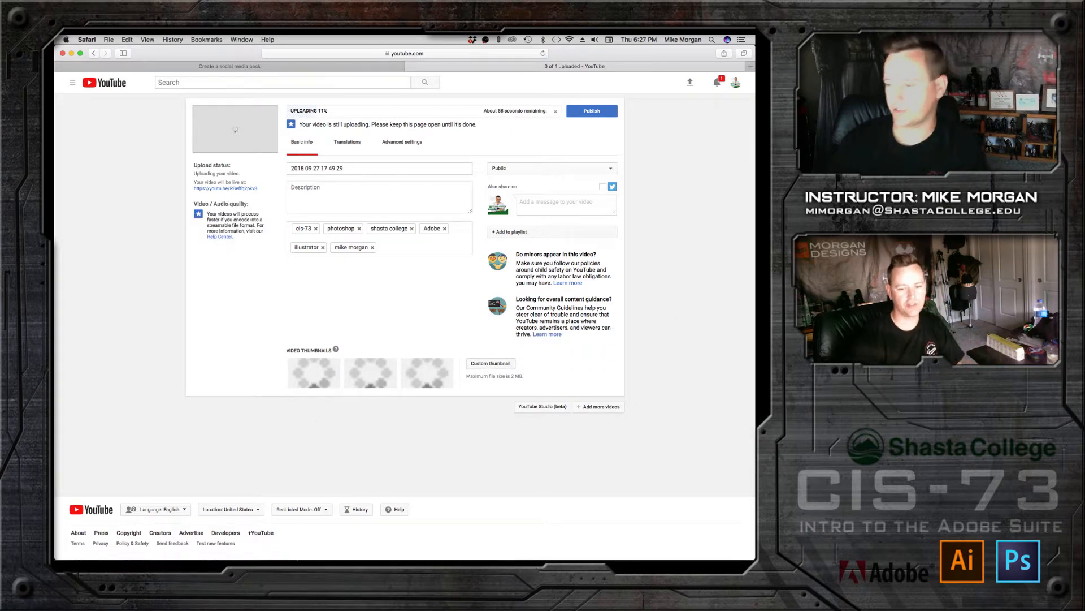
Step: Switch to Illustrator, identify the Photobash Tutorial thumbnail's artboard, and set up a JPEG export limited to artboard 6
{"action": "mouse_move", "coordinate": [294, 555]}
{"action": "left_click", "coordinate": [509, 551]}
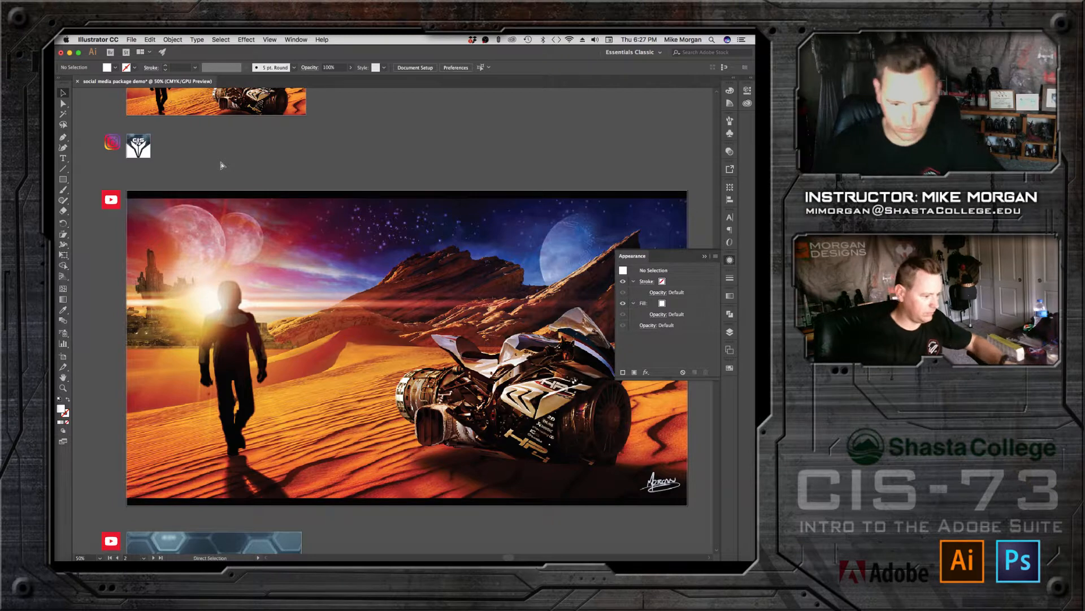
{"action": "key", "text": "super+minus"}
{"action": "scroll", "coordinate": [412, 448], "scroll_direction": "down", "scroll_amount": 5}
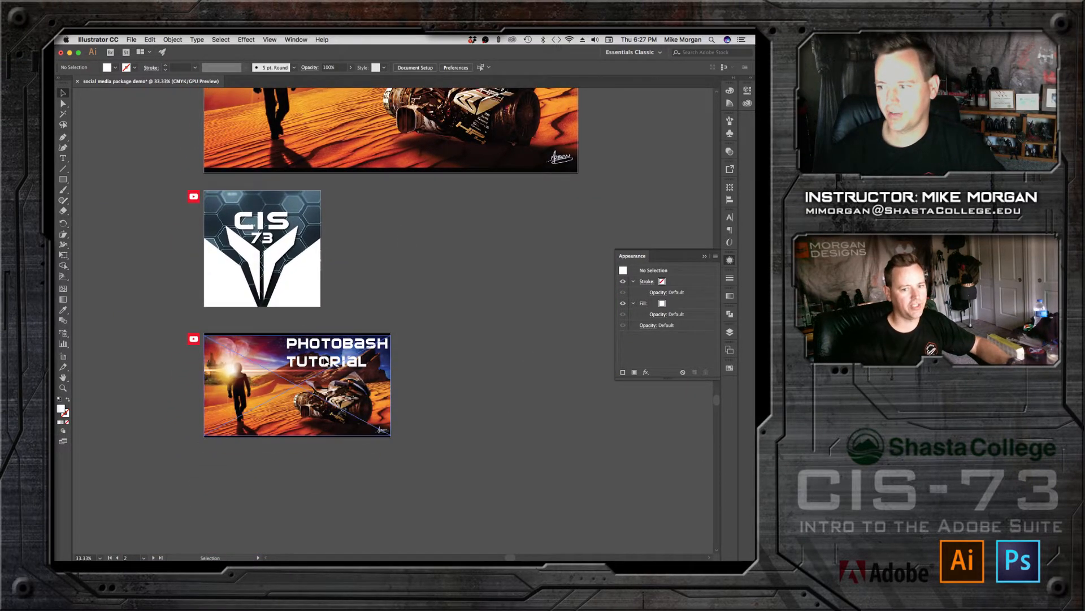
{"action": "left_click", "coordinate": [63, 357]}
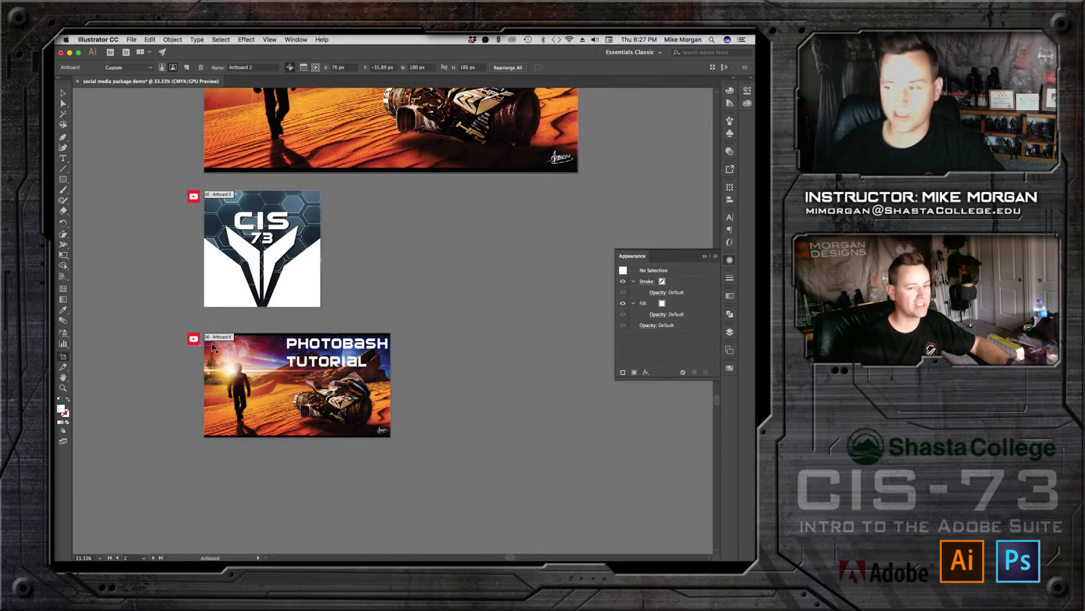
{"action": "left_click", "coordinate": [131, 41]}
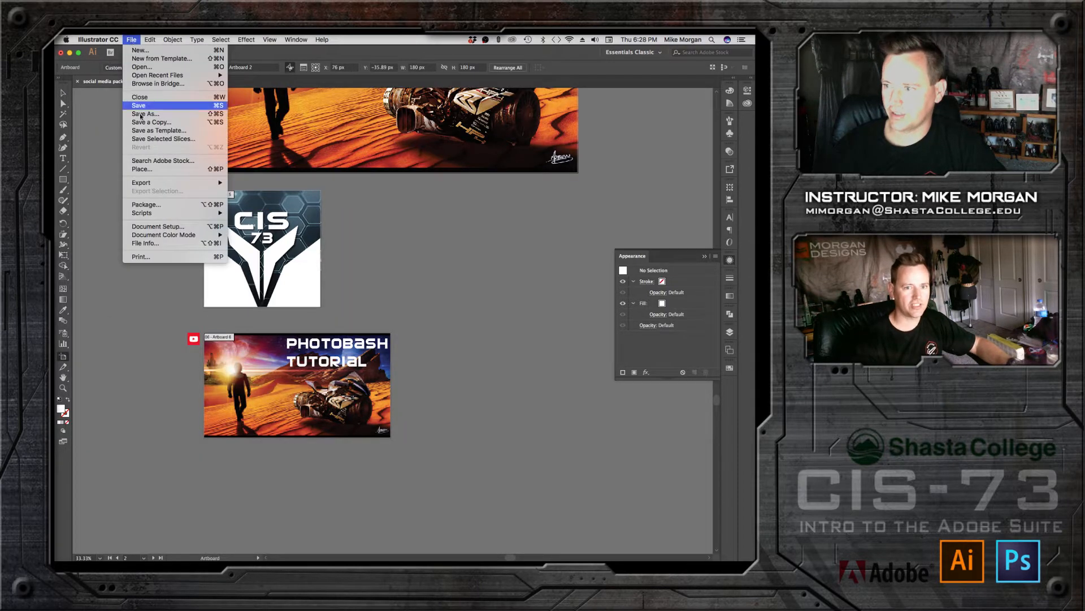
{"action": "mouse_move", "coordinate": [147, 183]}
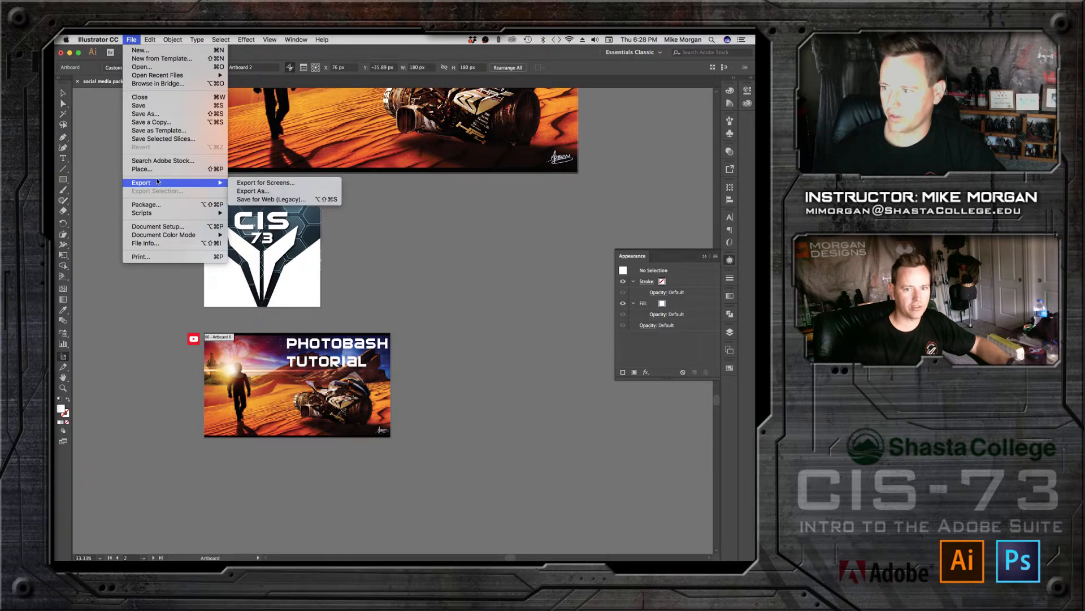
{"action": "left_click", "coordinate": [255, 185]}
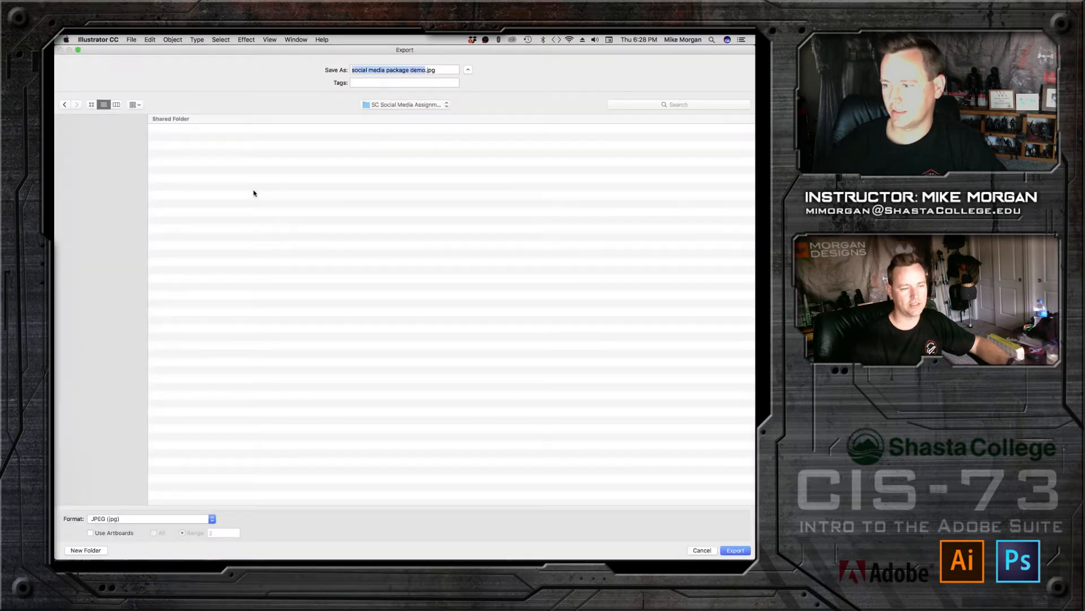
{"action": "left_click", "coordinate": [90, 533]}
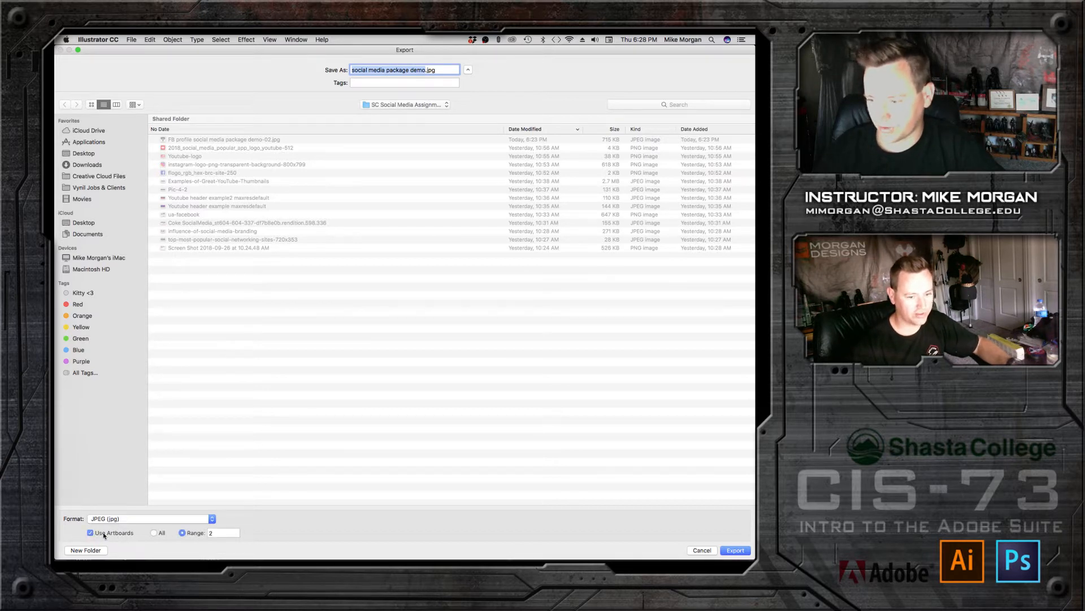
{"action": "left_click", "coordinate": [203, 535]}
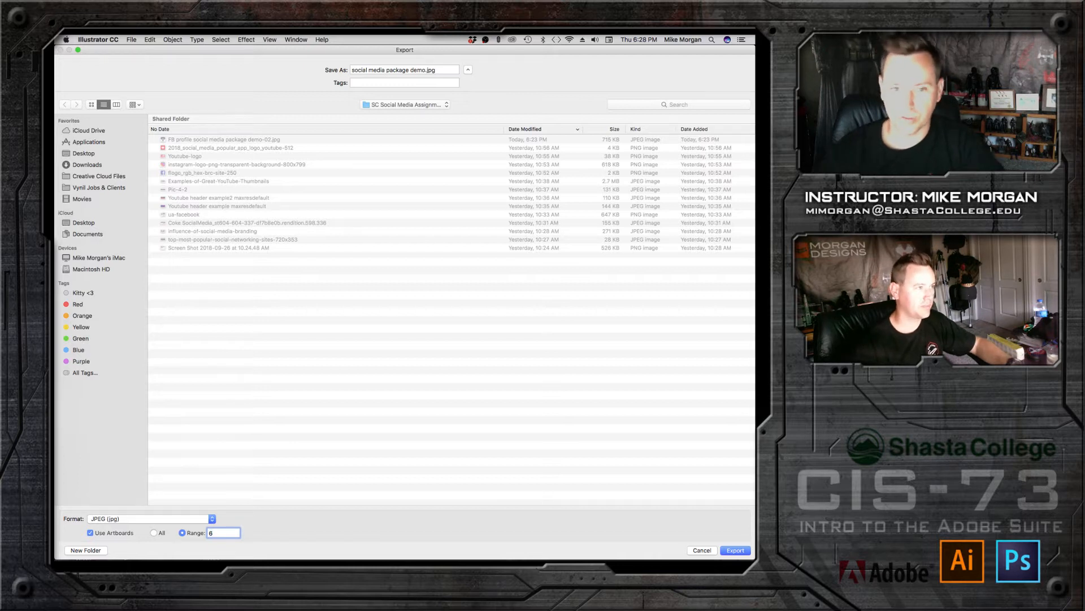
Step: Prefix the export file name with "Youtub etest" and export the JPEG in CMYK at quality 5 and 300 ppi
{"action": "left_click", "coordinate": [353, 70]}
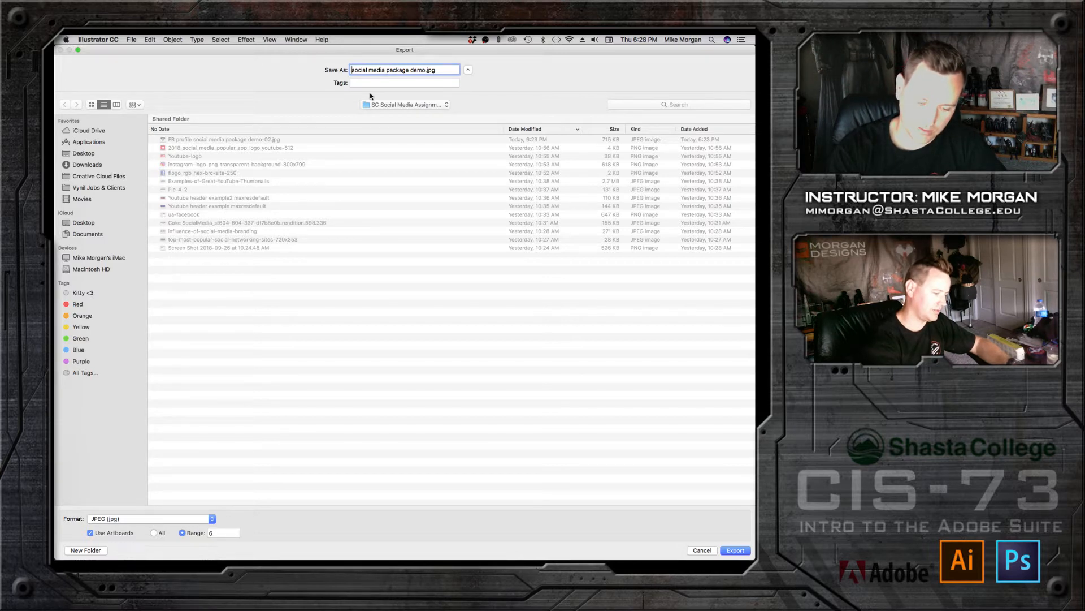
{"action": "type", "text": "Youtu"}
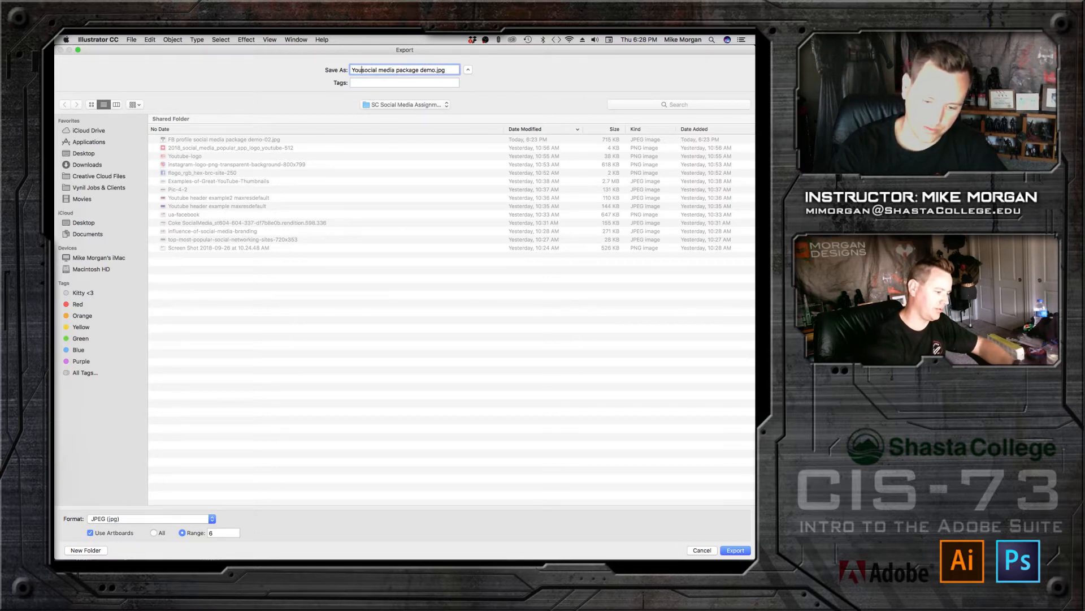
{"action": "type", "text": "b etest"}
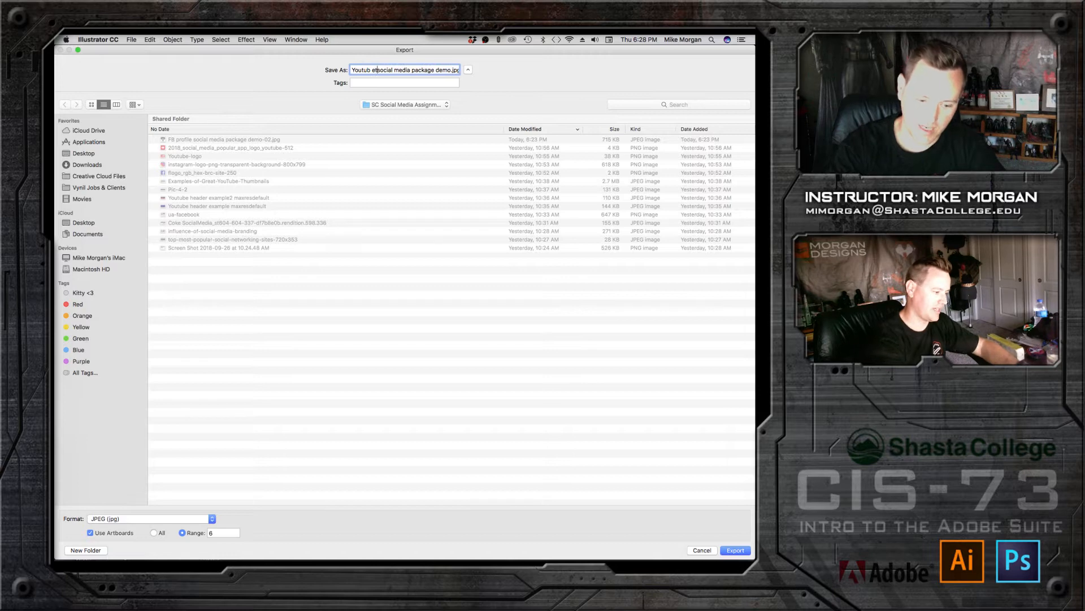
{"action": "left_click", "coordinate": [736, 550]}
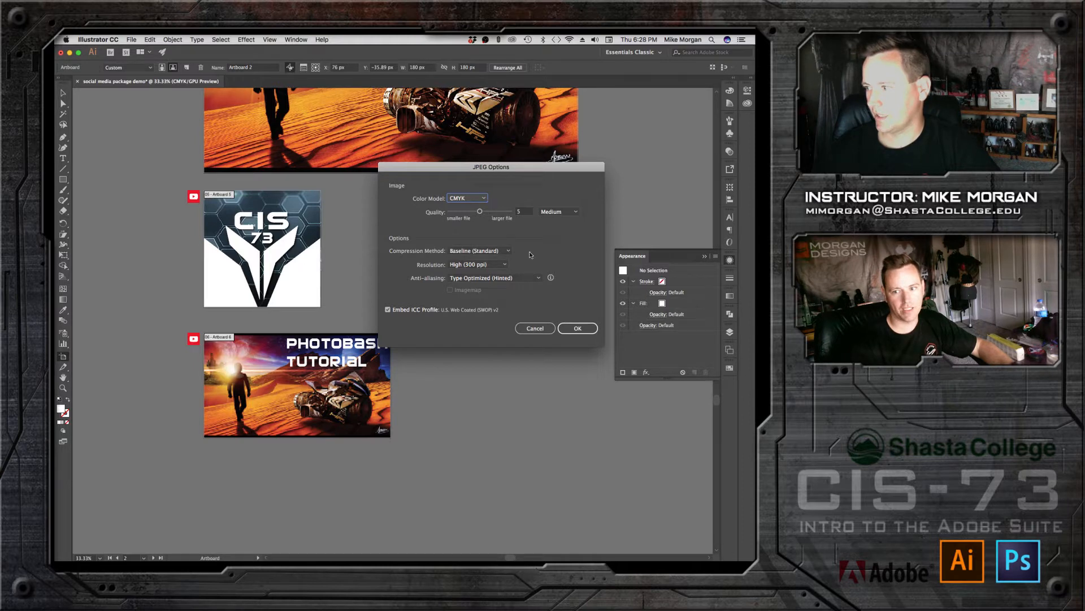
{"action": "left_click", "coordinate": [579, 333]}
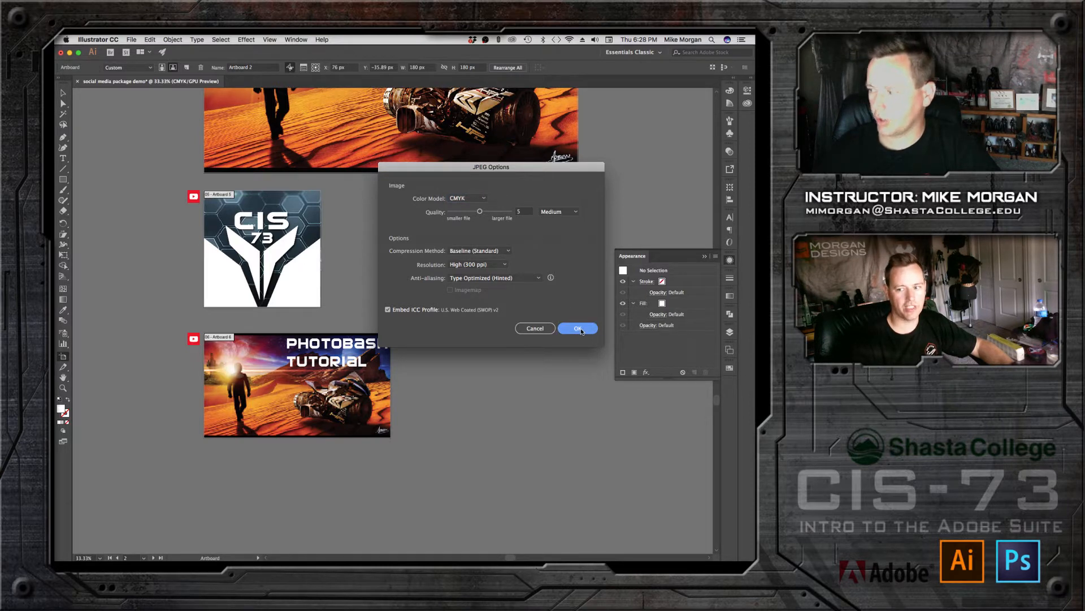
{"action": "left_click", "coordinate": [581, 329]}
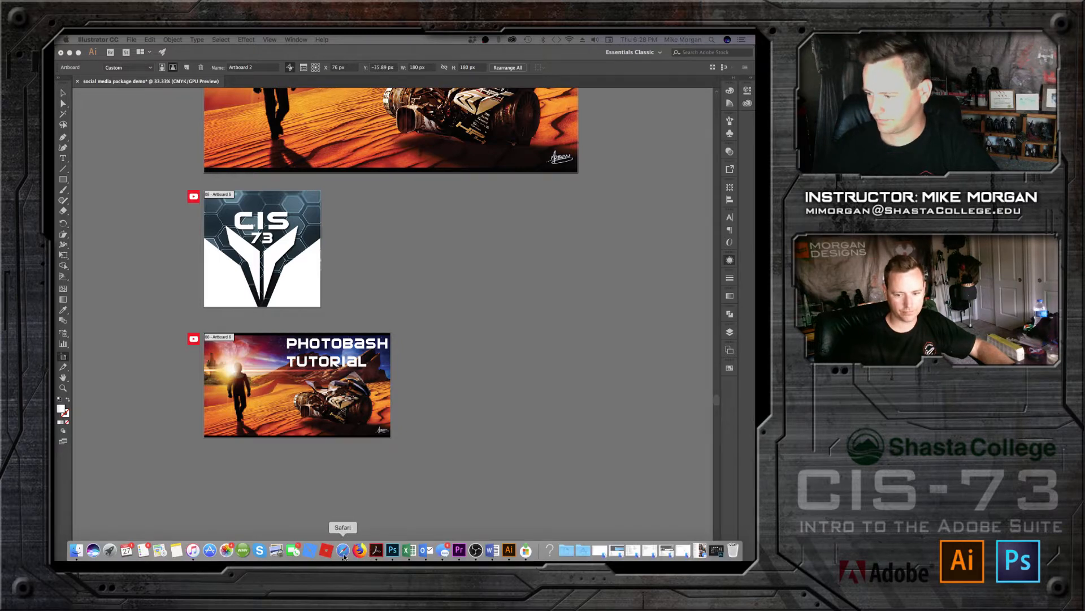
Step: Switch to Safari and try to add Youtub etest social media package demo-06.jpg from the SC Social Media Assignment folder as custom thumbnail
{"action": "left_click", "coordinate": [339, 550]}
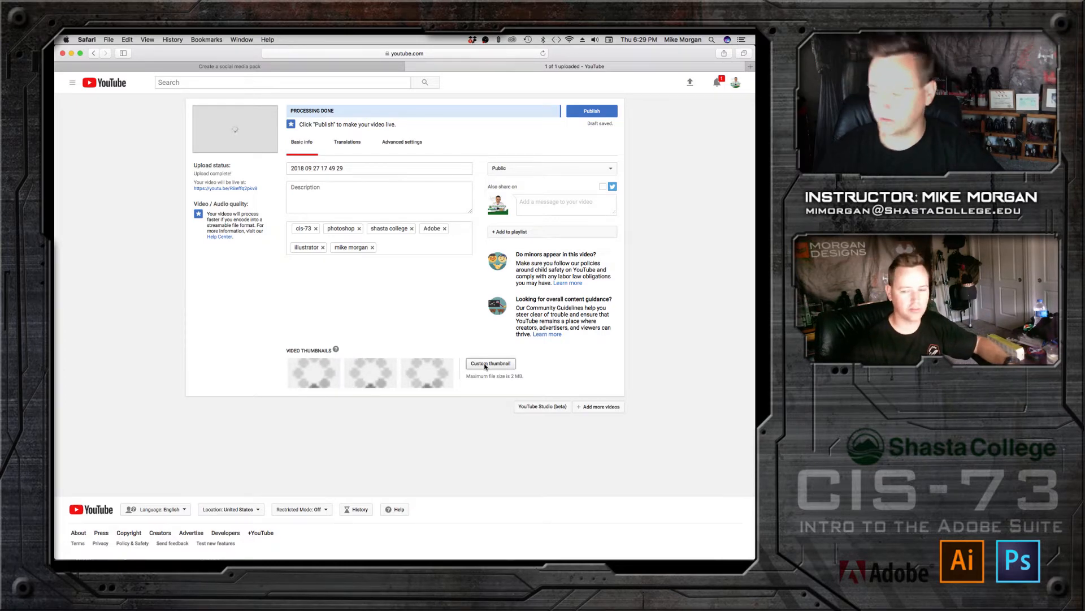
{"action": "left_click", "coordinate": [481, 365]}
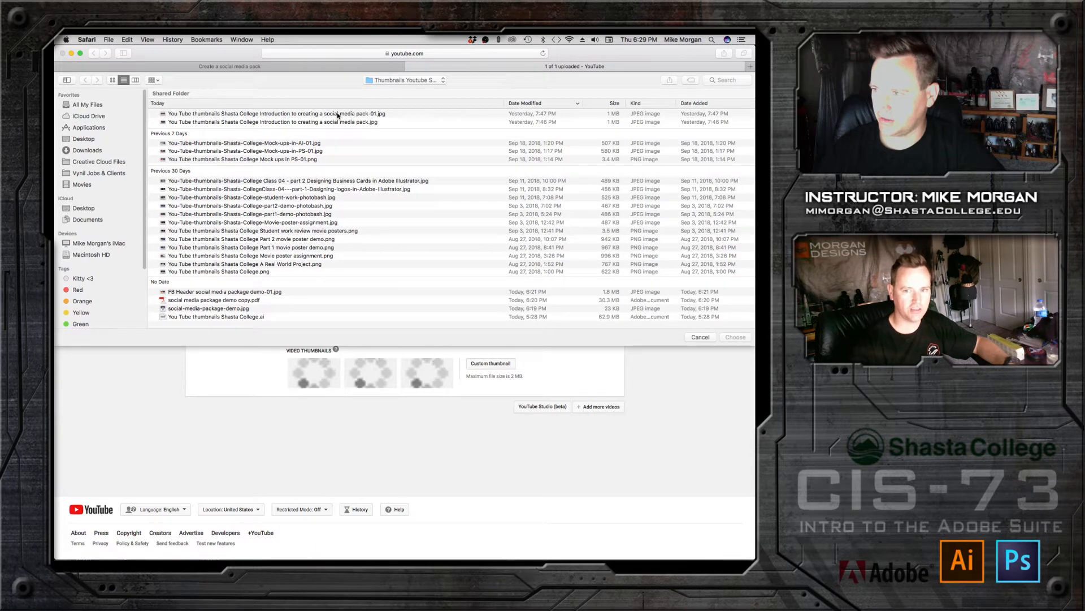
{"action": "left_click", "coordinate": [402, 80]}
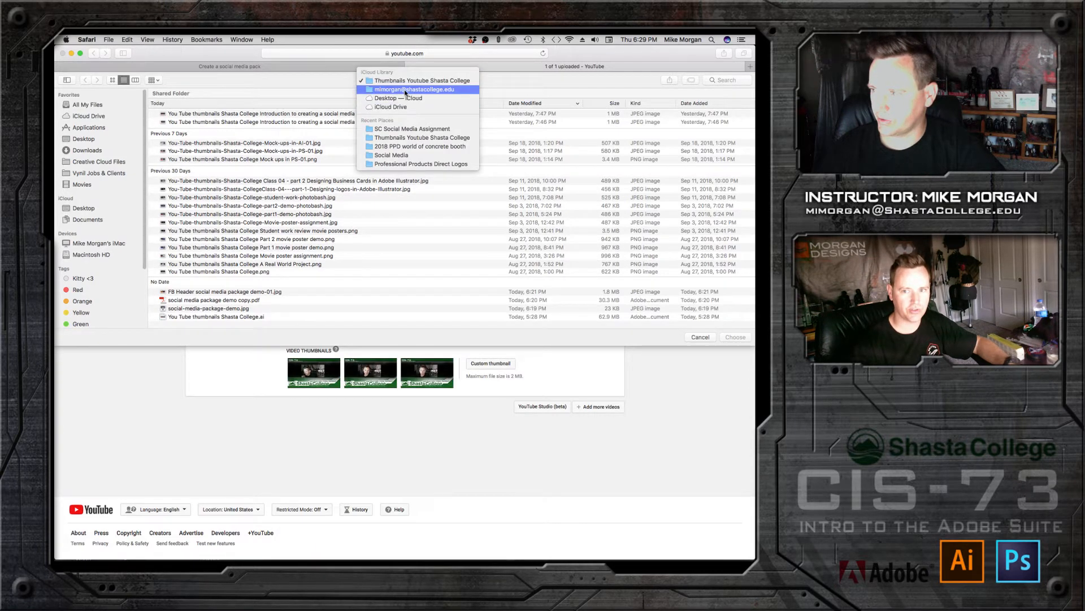
{"action": "left_click", "coordinate": [407, 129]}
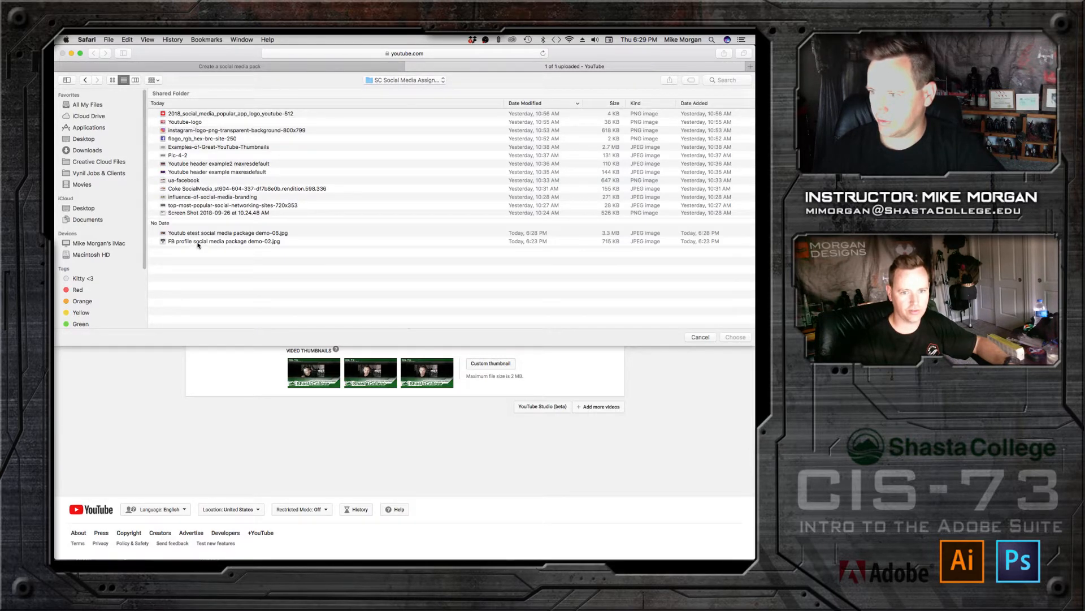
{"action": "left_click", "coordinate": [199, 233]}
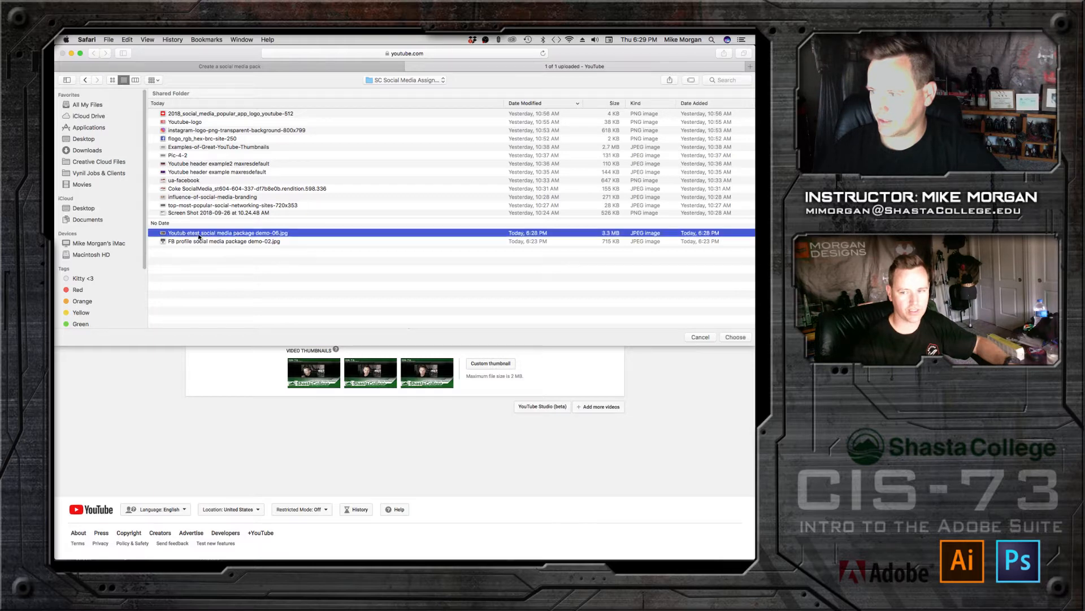
{"action": "left_click", "coordinate": [736, 337]}
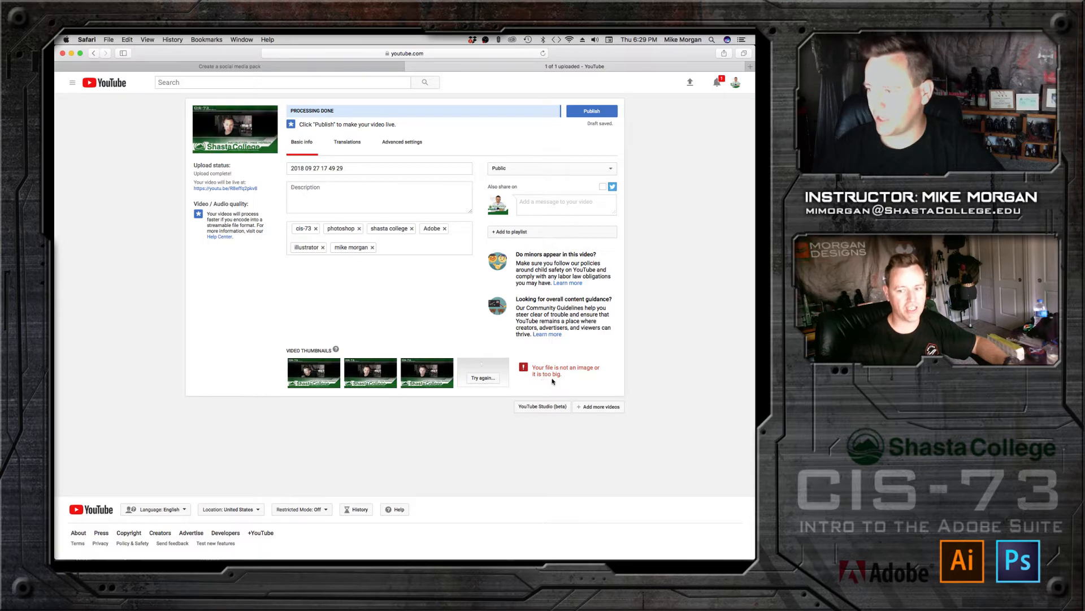
Step: Switch to Illustrator and start another JPEG export of artboard 6, reusing the existing "Youtub etest social media package demo" file name
{"action": "mouse_move", "coordinate": [489, 559]}
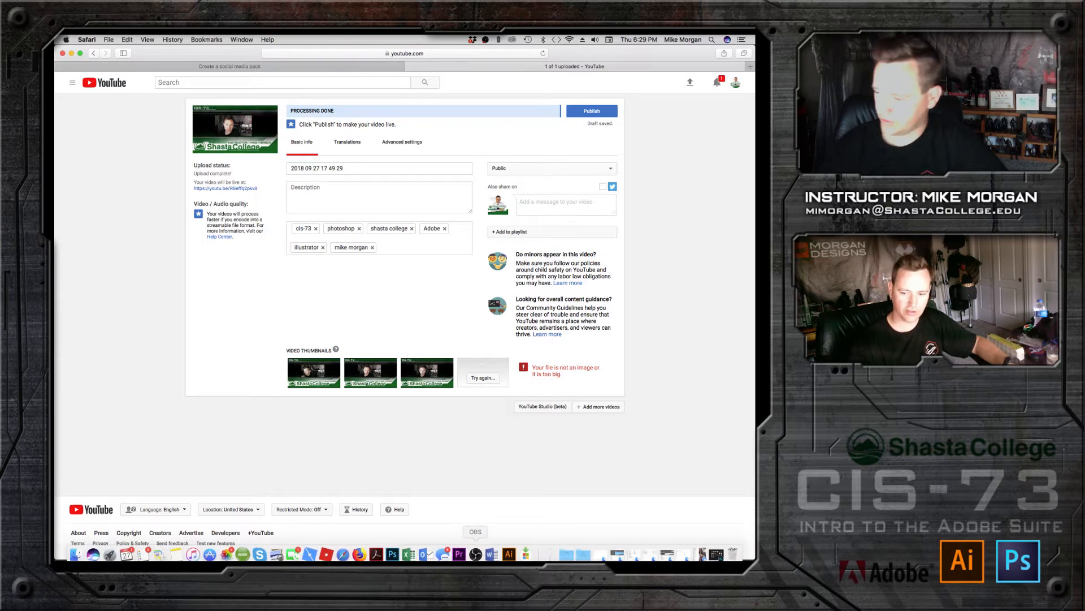
{"action": "left_click", "coordinate": [503, 552]}
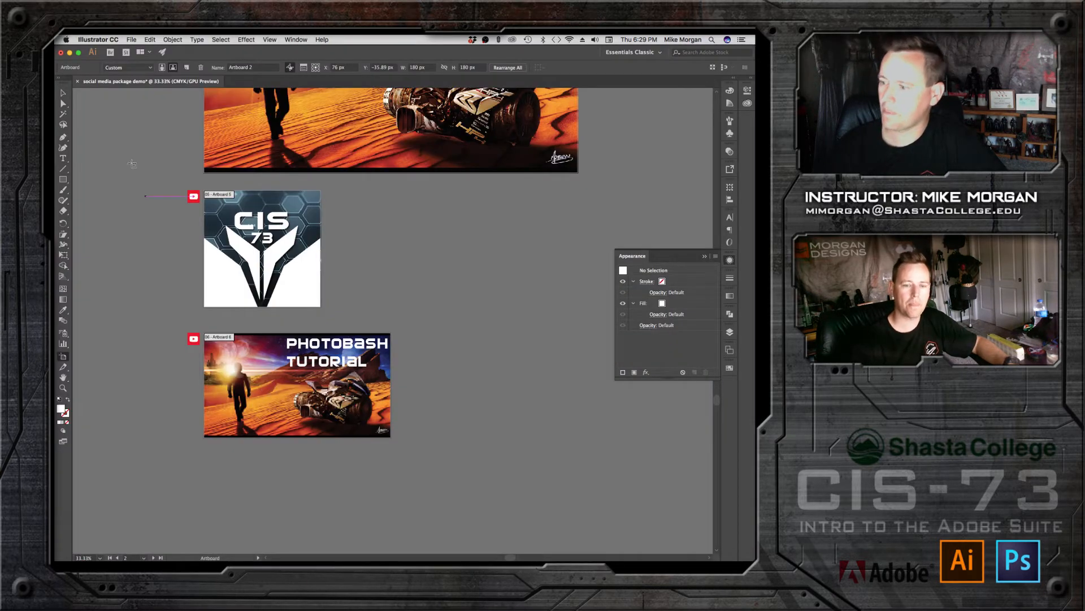
{"action": "left_click", "coordinate": [130, 40]}
{"action": "mouse_move", "coordinate": [141, 183]}
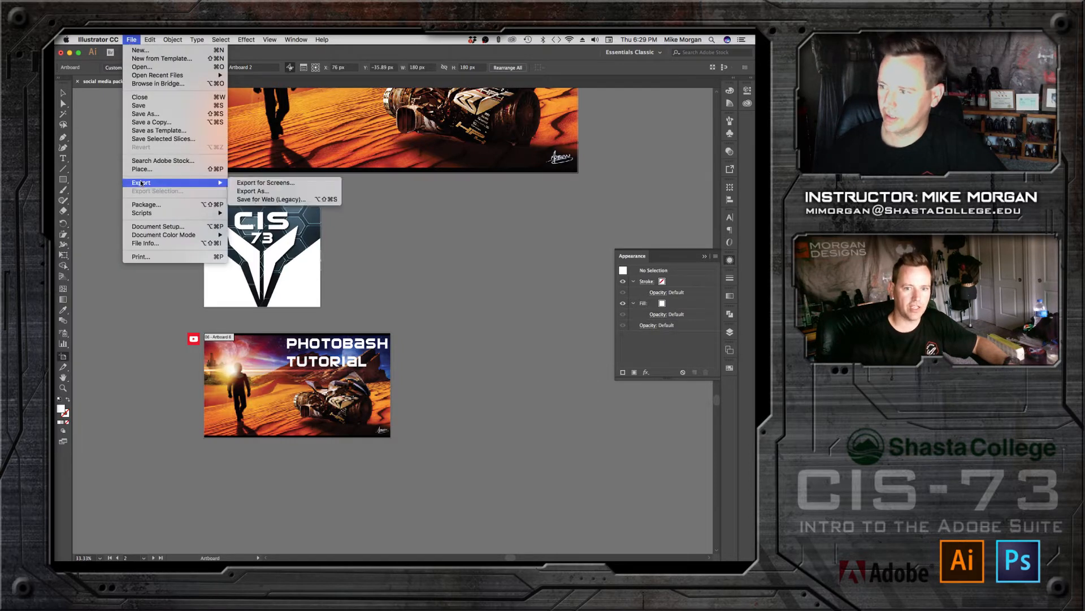
{"action": "left_click", "coordinate": [262, 192]}
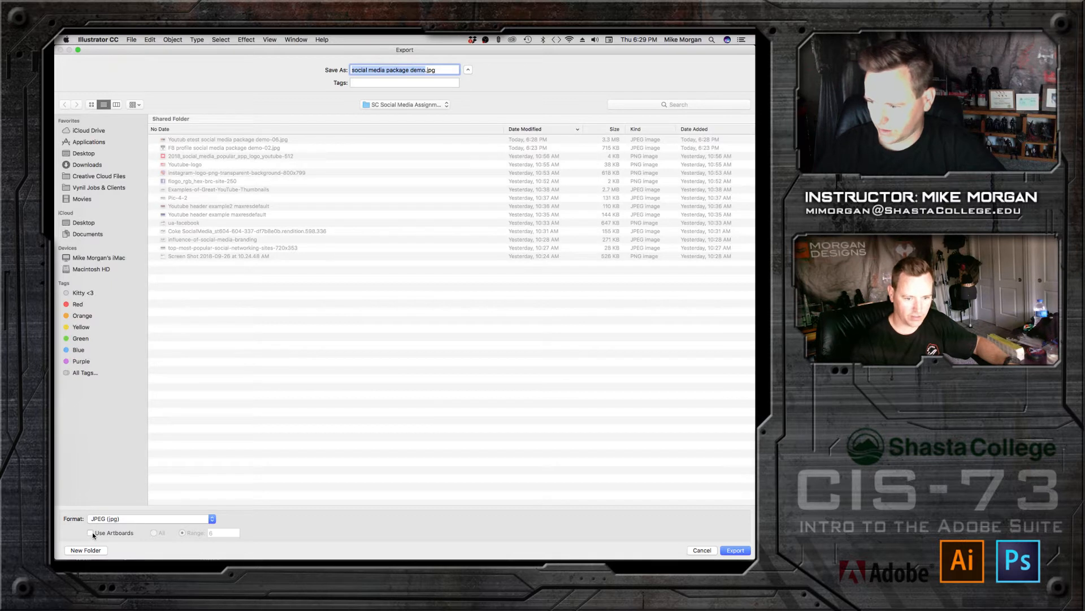
{"action": "left_click", "coordinate": [90, 532]}
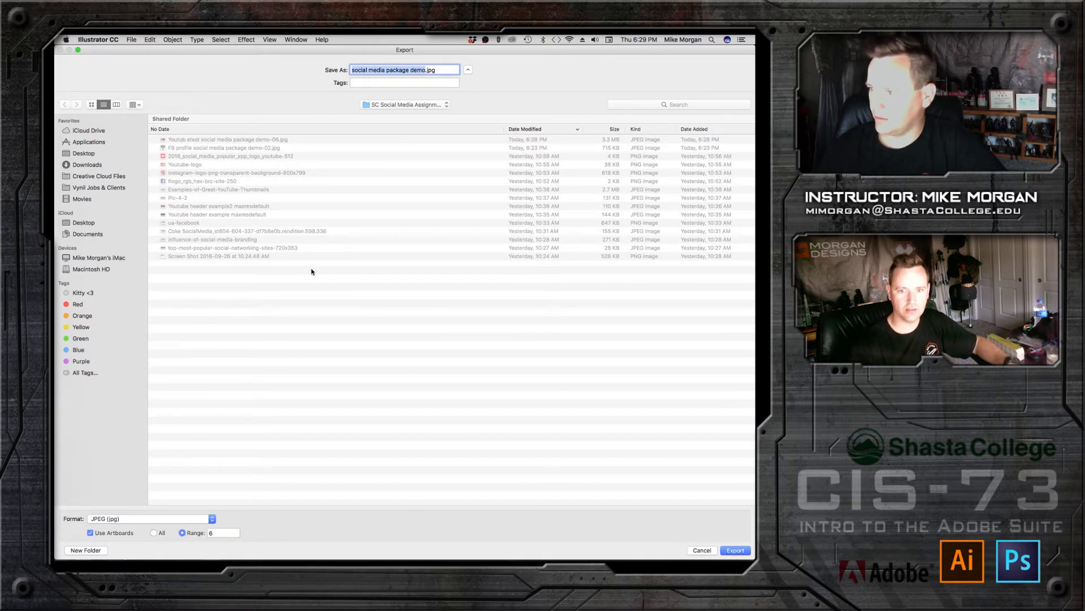
{"action": "left_click", "coordinate": [242, 141]}
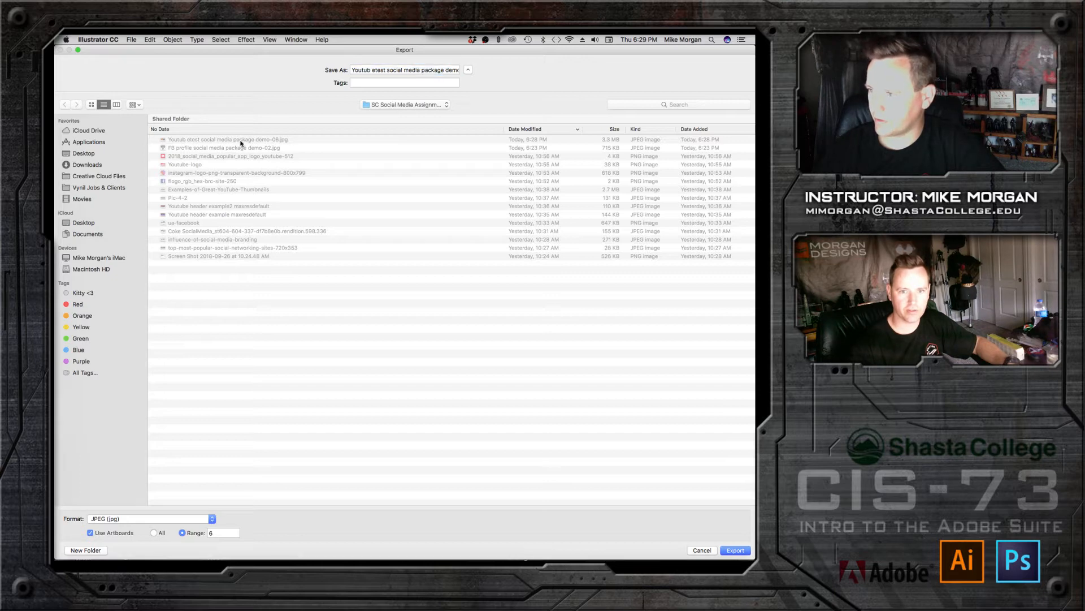
{"action": "left_click", "coordinate": [736, 550]}
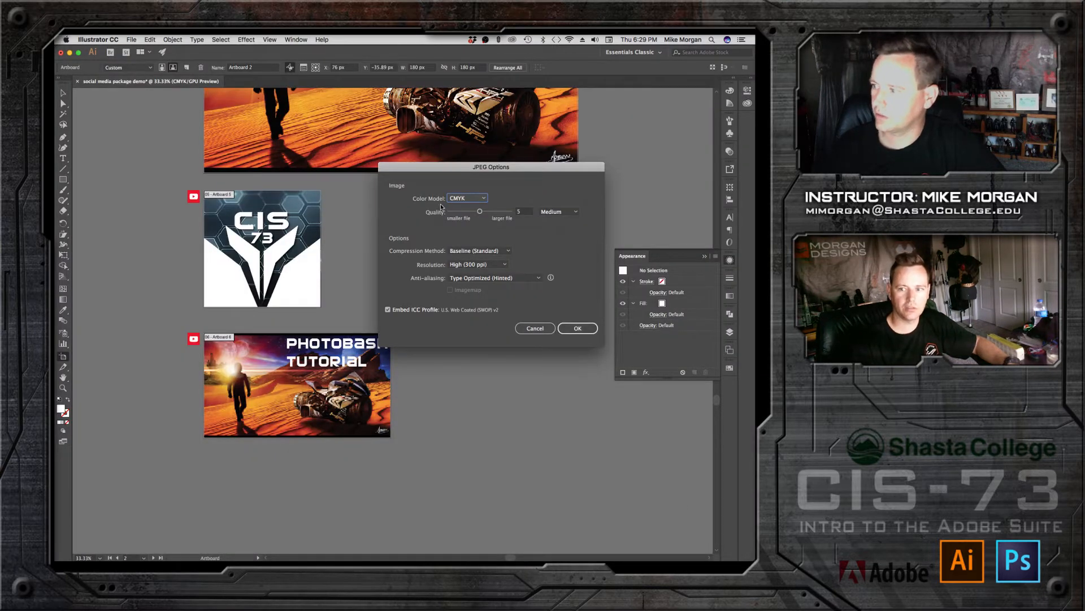
Step: Lower the JPEG quality to 2 (Low) and export the thumbnail image
{"action": "left_click_drag", "start_coordinate": [484, 216], "coordinate": [458, 212]}
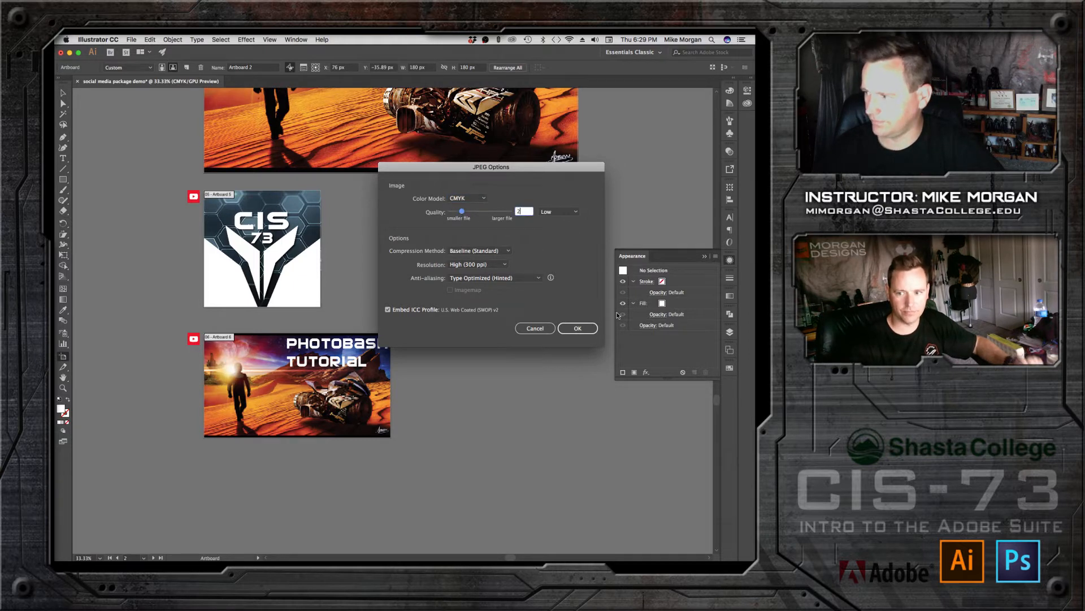
{"action": "left_click", "coordinate": [574, 330]}
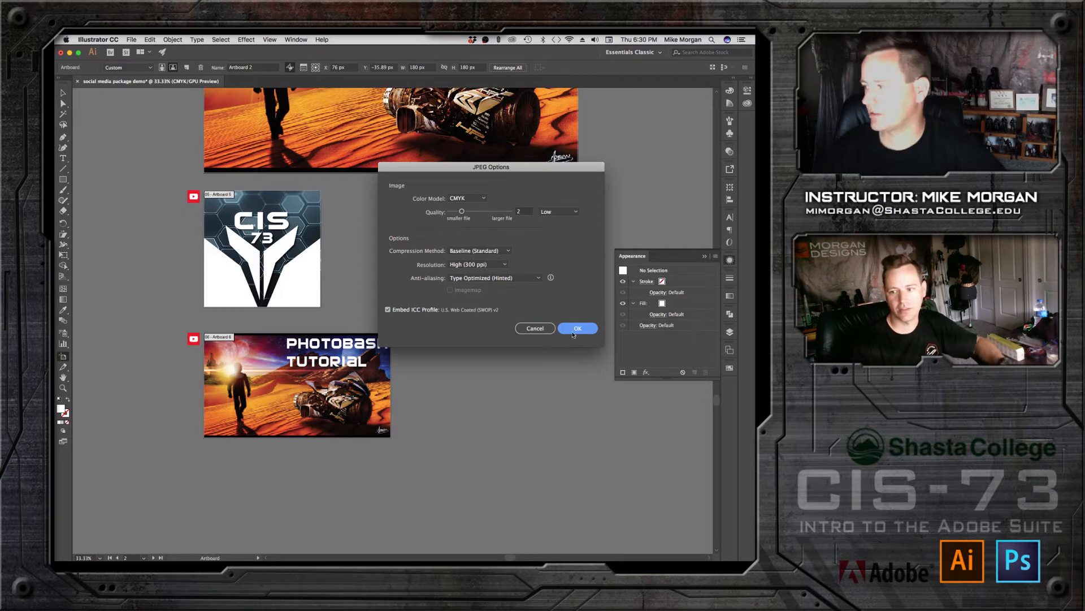
{"action": "left_click", "coordinate": [571, 329]}
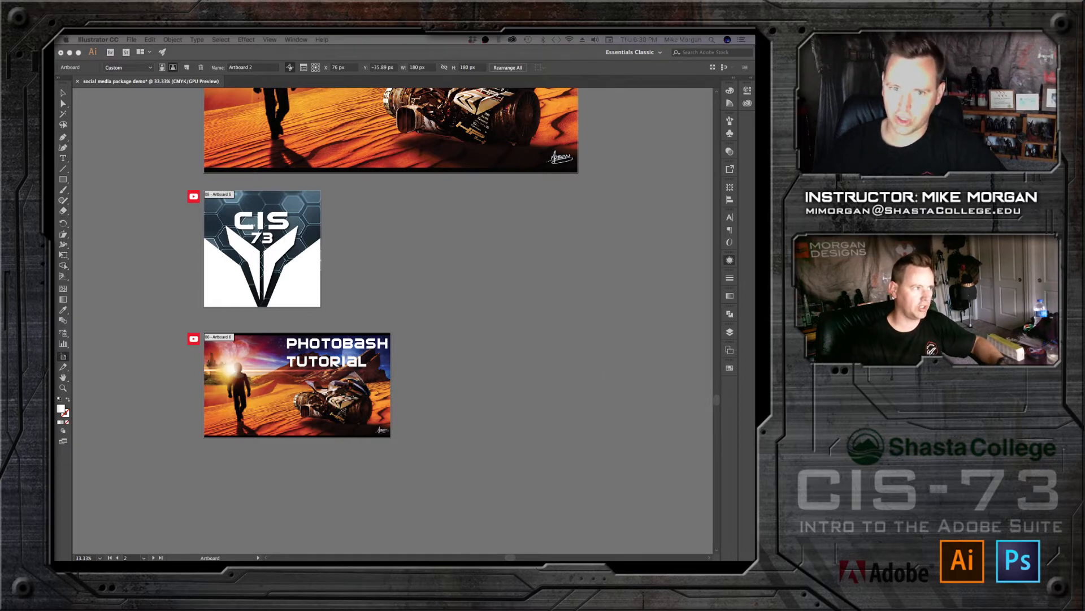
{"action": "key", "text": "ctrl+Up"}
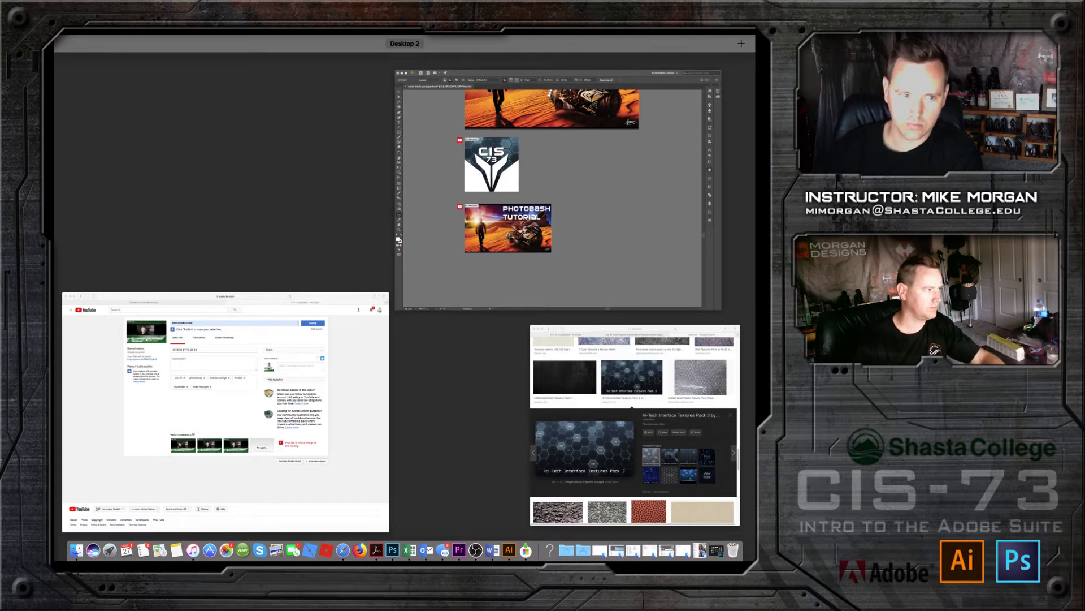
{"action": "left_click", "coordinate": [558, 190]}
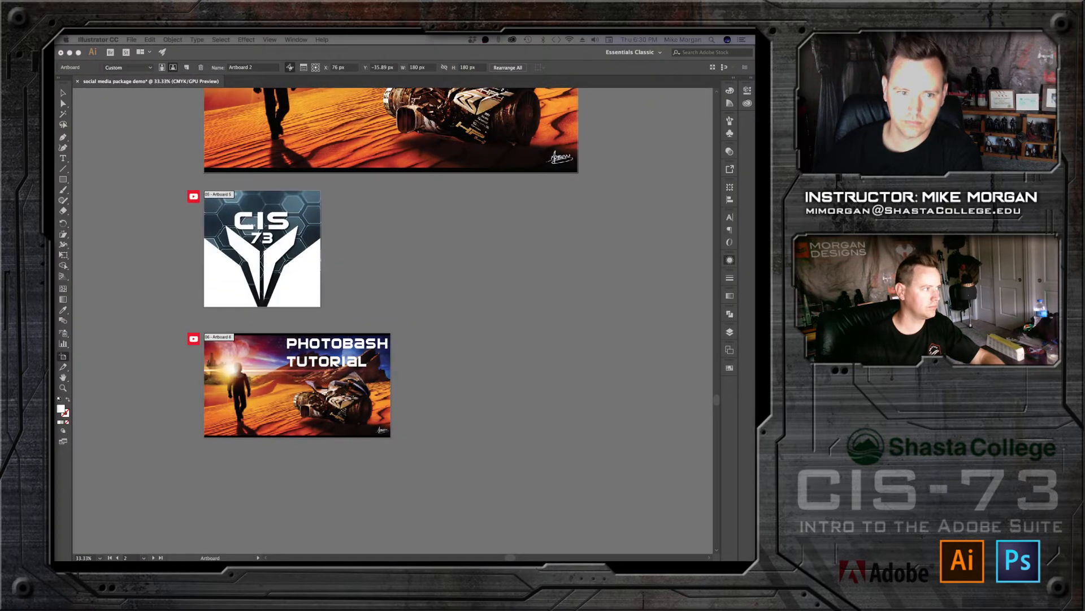
Step: Switch to Safari and try to add Youtub etest social media package demo-06-06.jpg as the video's custom thumbnail
{"action": "mouse_move", "coordinate": [547, 560]}
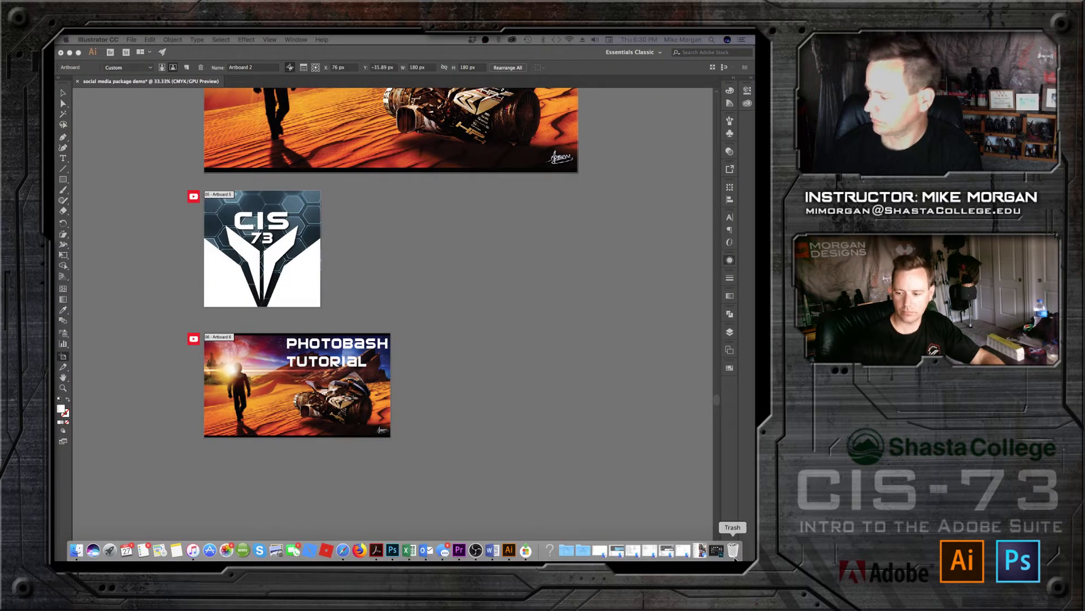
{"action": "left_click", "coordinate": [342, 550]}
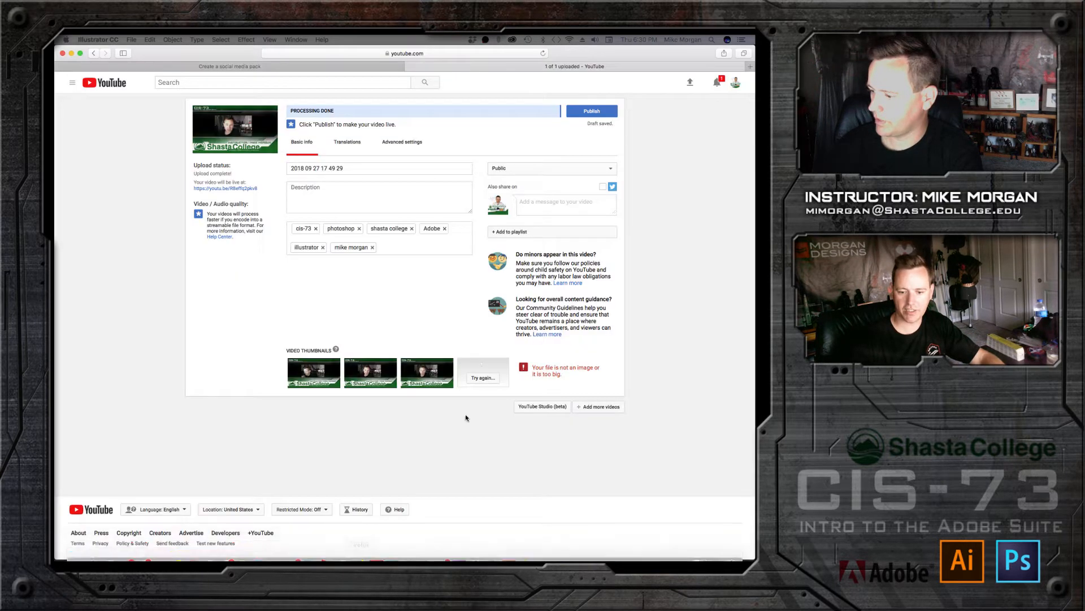
{"action": "left_click", "coordinate": [484, 378]}
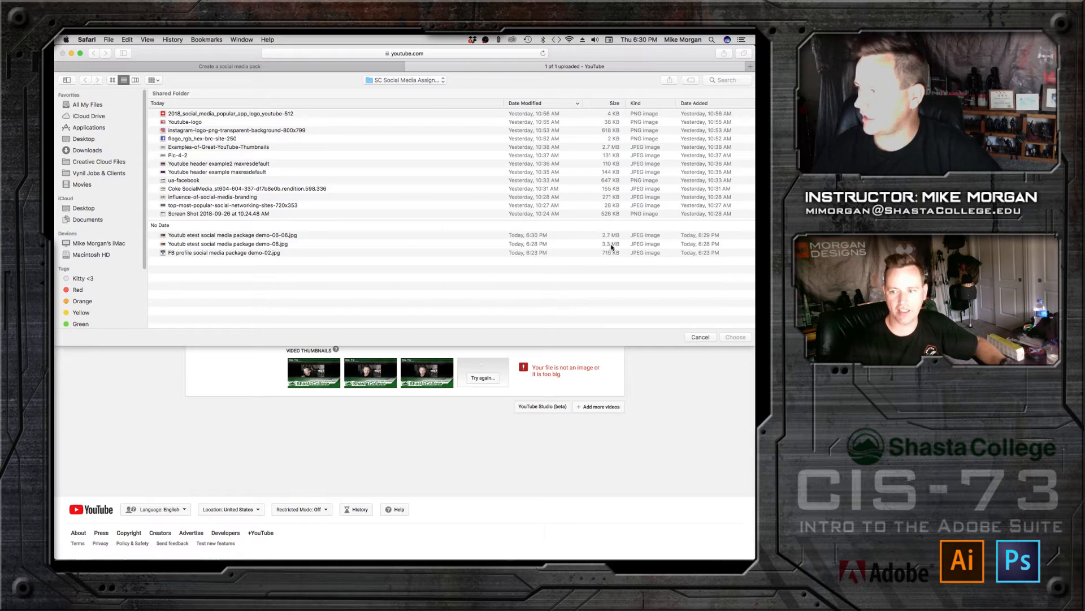
{"action": "left_click", "coordinate": [292, 236]}
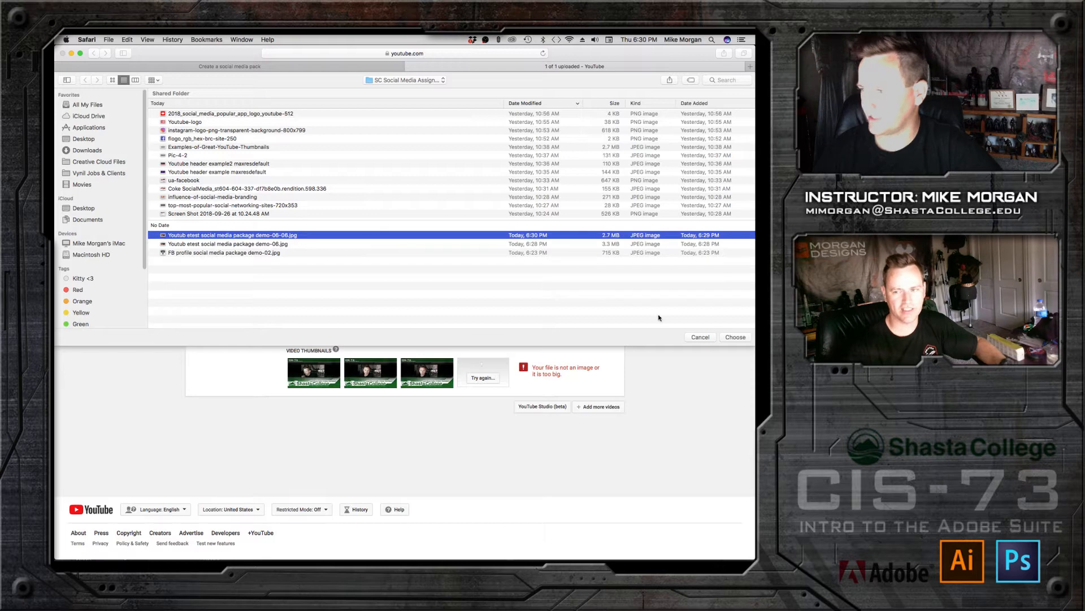
{"action": "left_click", "coordinate": [734, 338]}
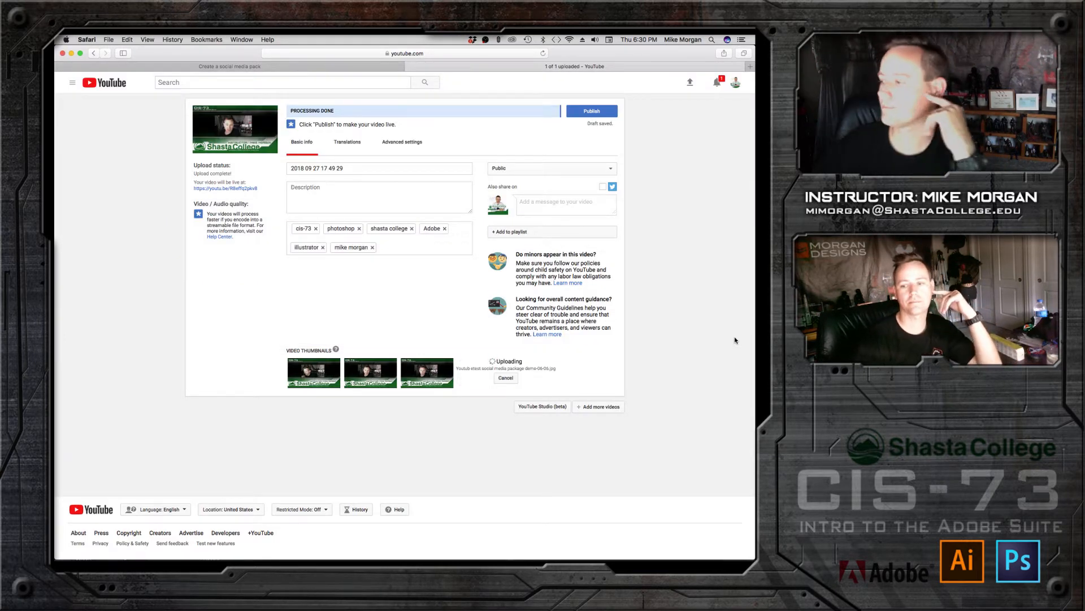
Step: Switch to Illustrator and start a JPEG export of artboard 6 under the file name "social media package demo"
{"action": "mouse_move", "coordinate": [476, 551]}
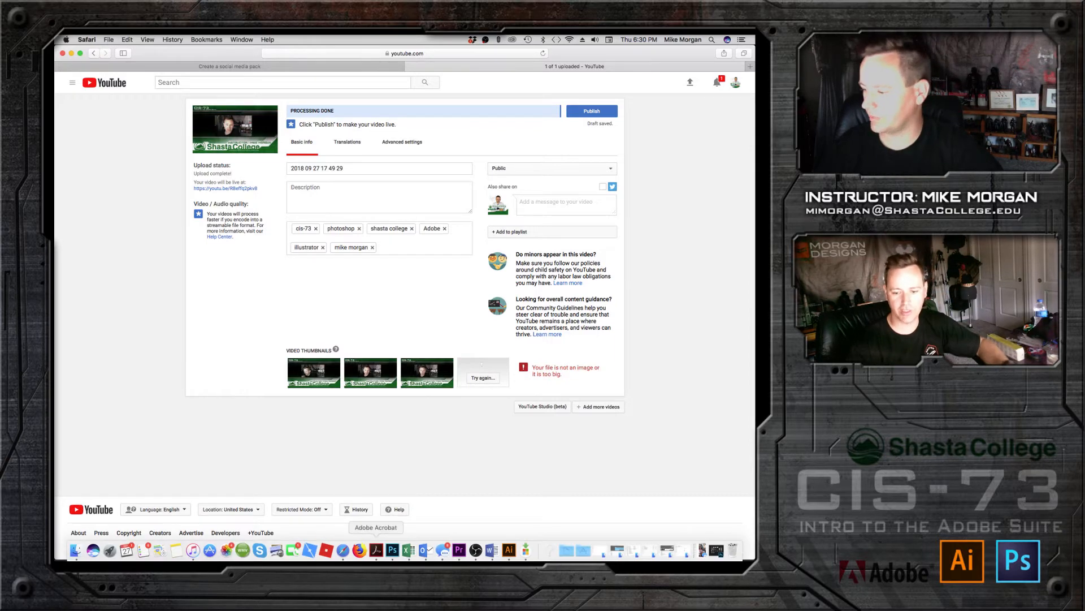
{"action": "left_click", "coordinate": [509, 550]}
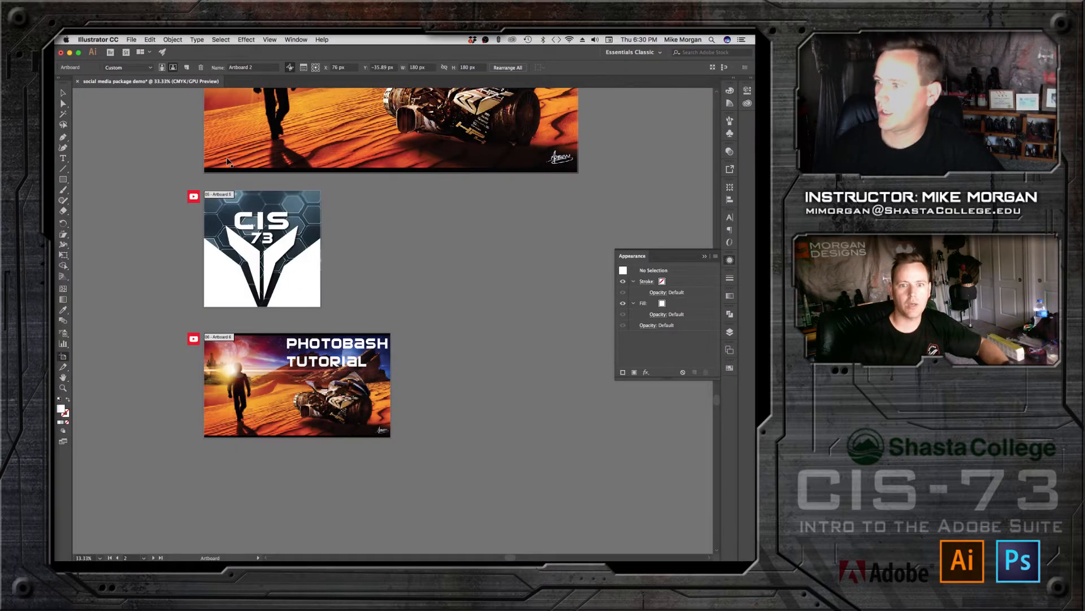
{"action": "left_click", "coordinate": [132, 40]}
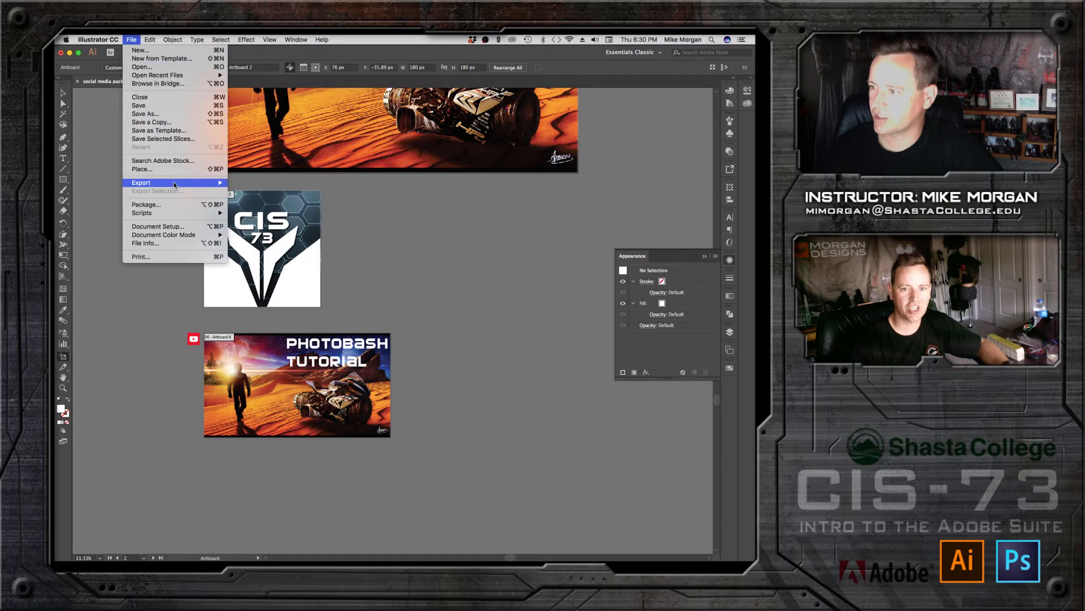
{"action": "mouse_move", "coordinate": [187, 183]}
{"action": "left_click", "coordinate": [292, 192]}
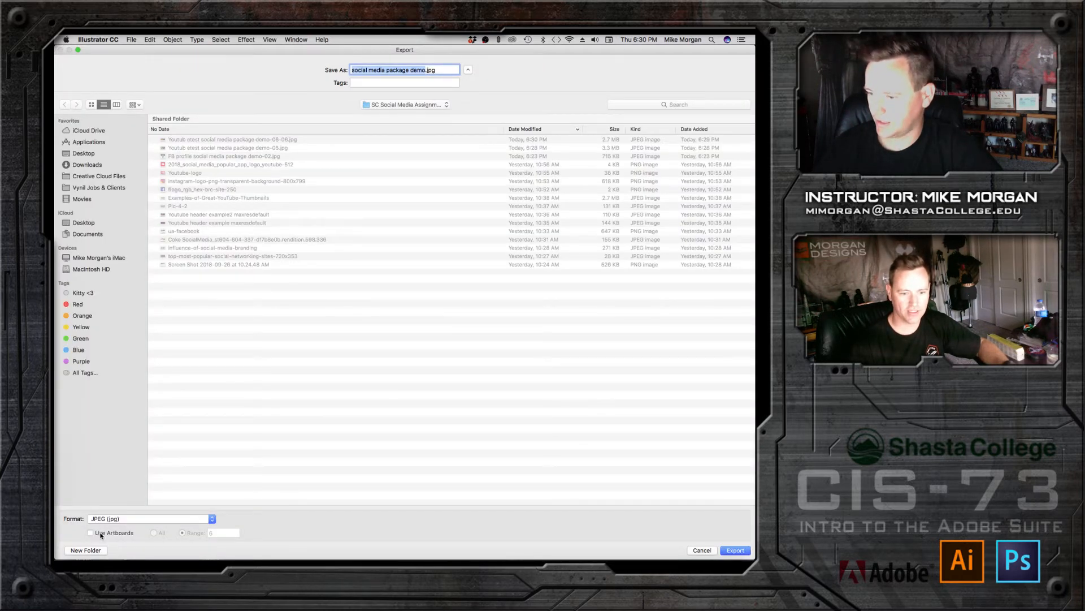
{"action": "left_click", "coordinate": [100, 533]}
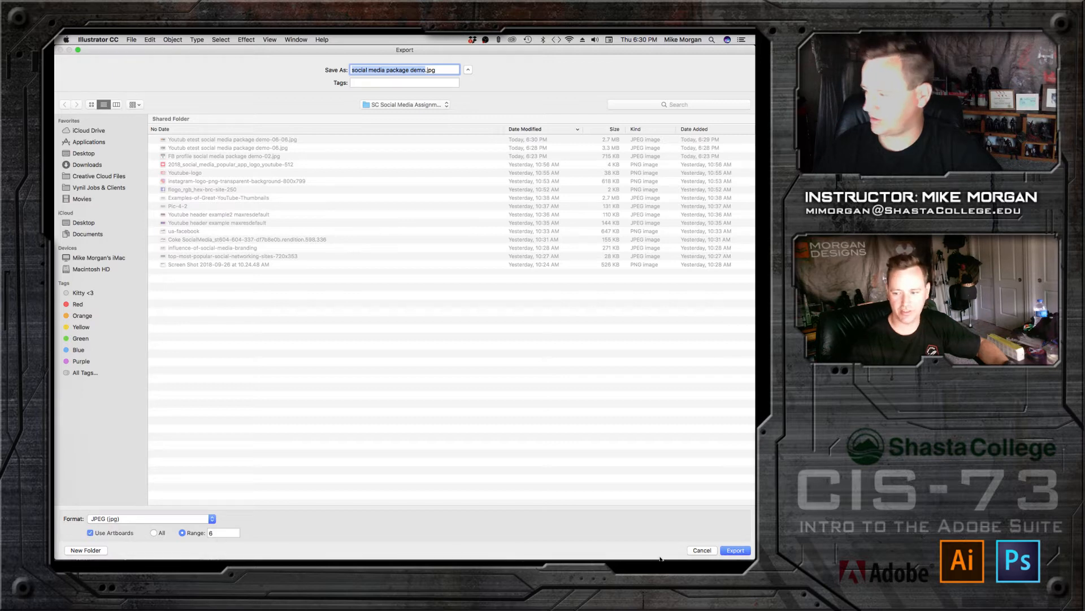
{"action": "left_click", "coordinate": [735, 551]}
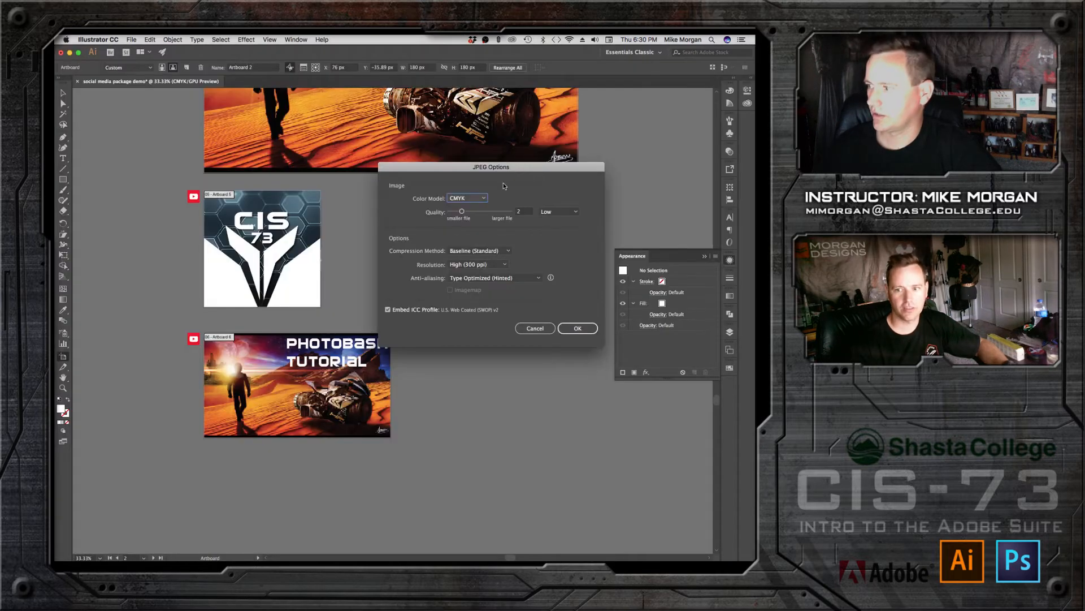
Step: Set the JPEG resolution to Medium (150 ppi) and the quality to 4 (Medium), and export the thumbnail image
{"action": "left_click", "coordinate": [485, 264]}
{"action": "left_click", "coordinate": [486, 286]}
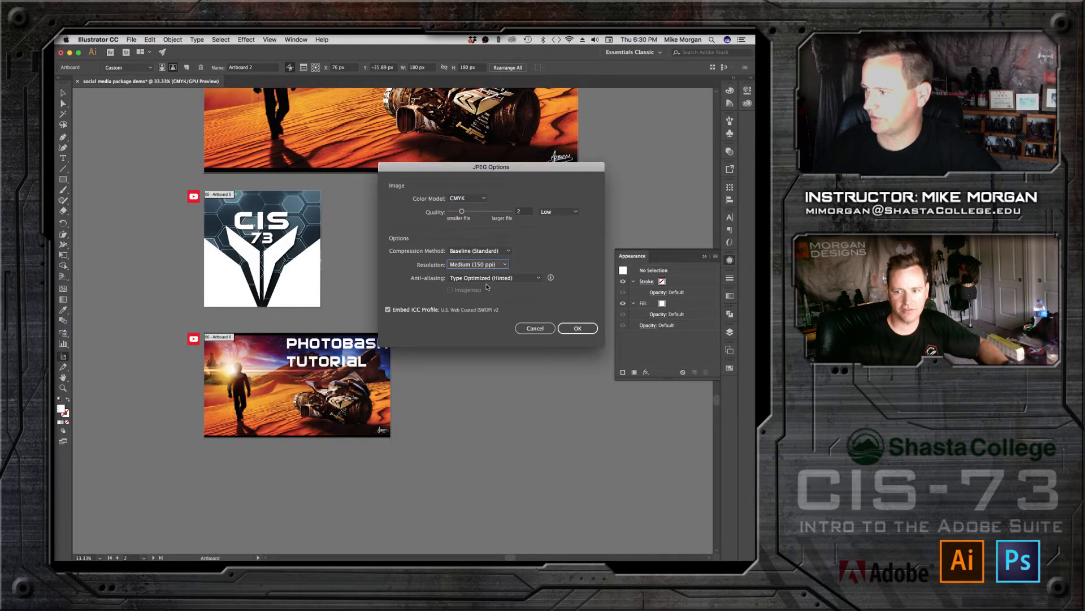
{"action": "left_click", "coordinate": [525, 211]}
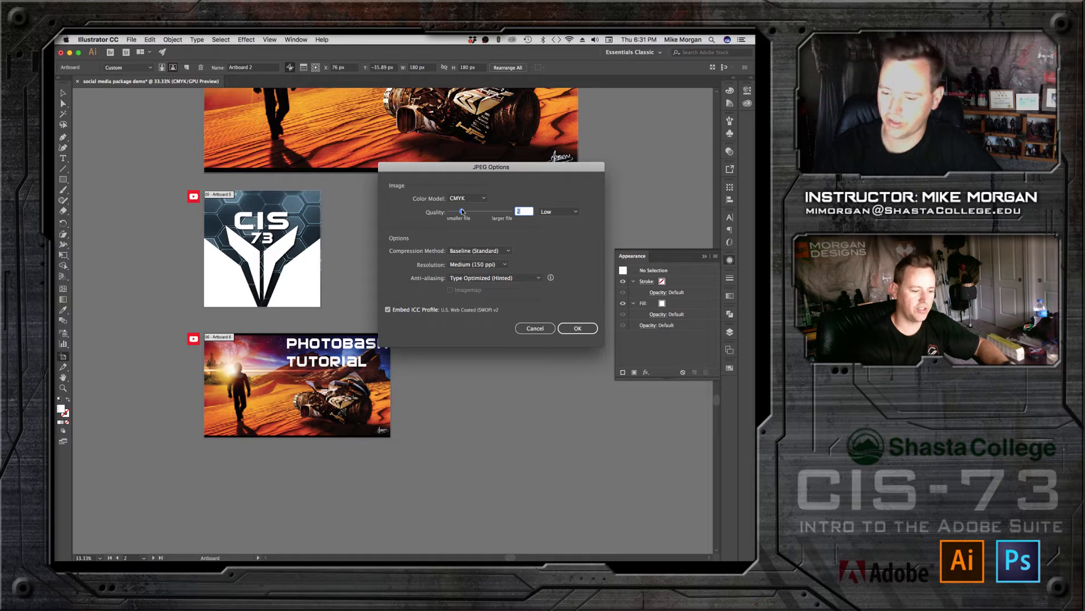
{"action": "left_click_drag", "start_coordinate": [462, 211], "coordinate": [474, 211]}
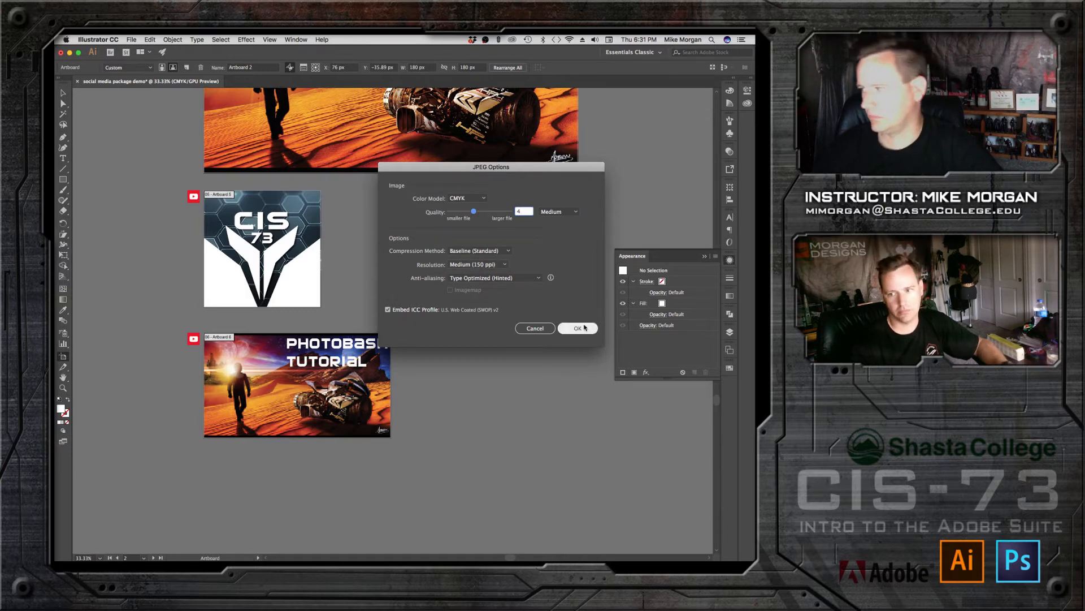
{"action": "left_click", "coordinate": [588, 329]}
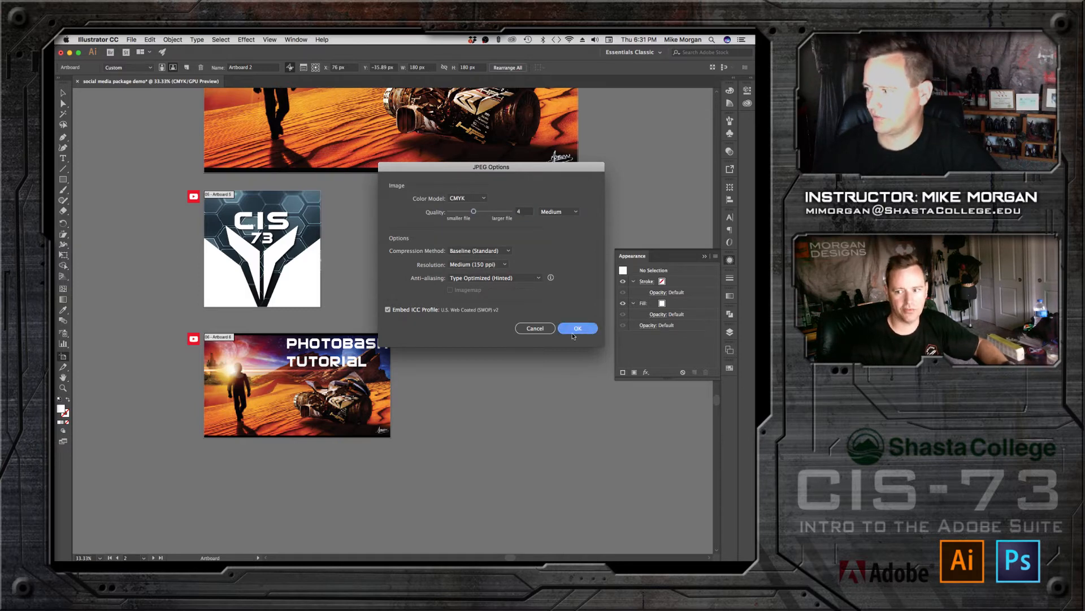
{"action": "left_click", "coordinate": [578, 328]}
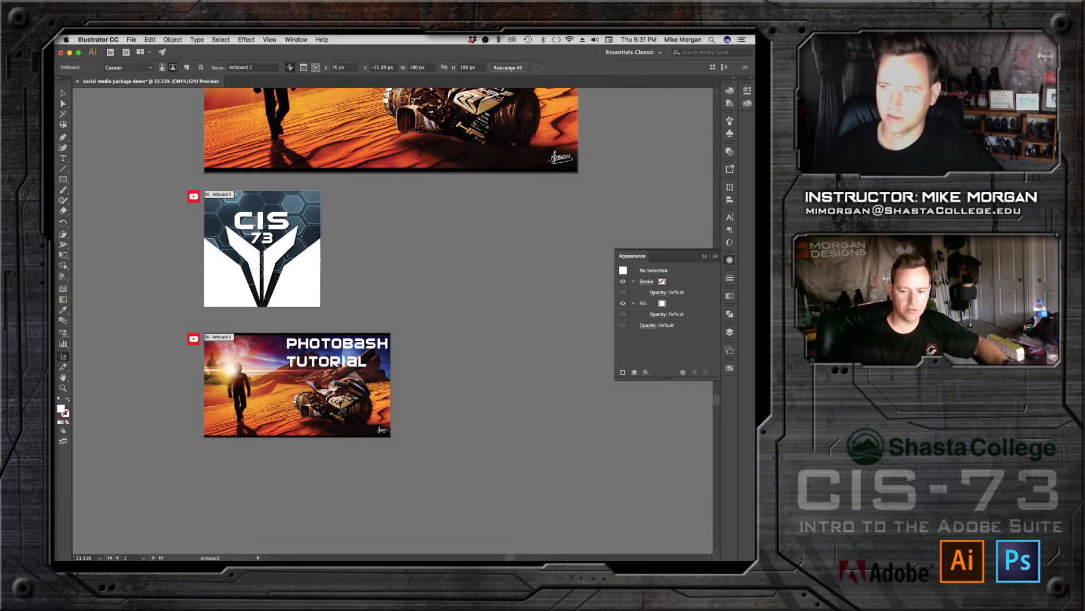
Step: Switch to Safari and upload social media package demo-06.jpg from the SC Social Media Assignment folder as the video's custom thumbnail
{"action": "left_click", "coordinate": [349, 551]}
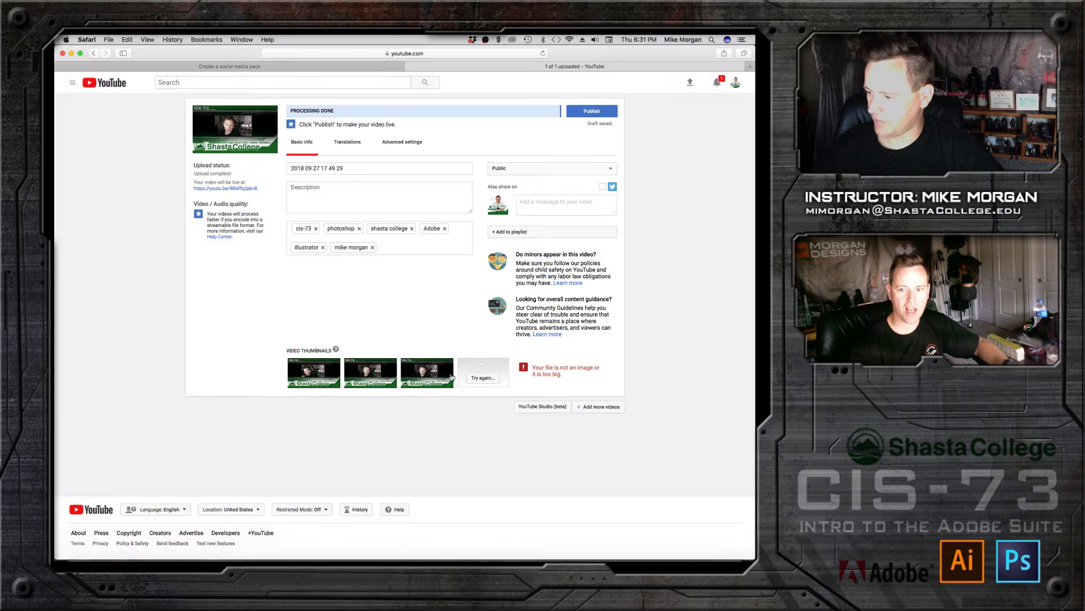
{"action": "mouse_move", "coordinate": [312, 372]}
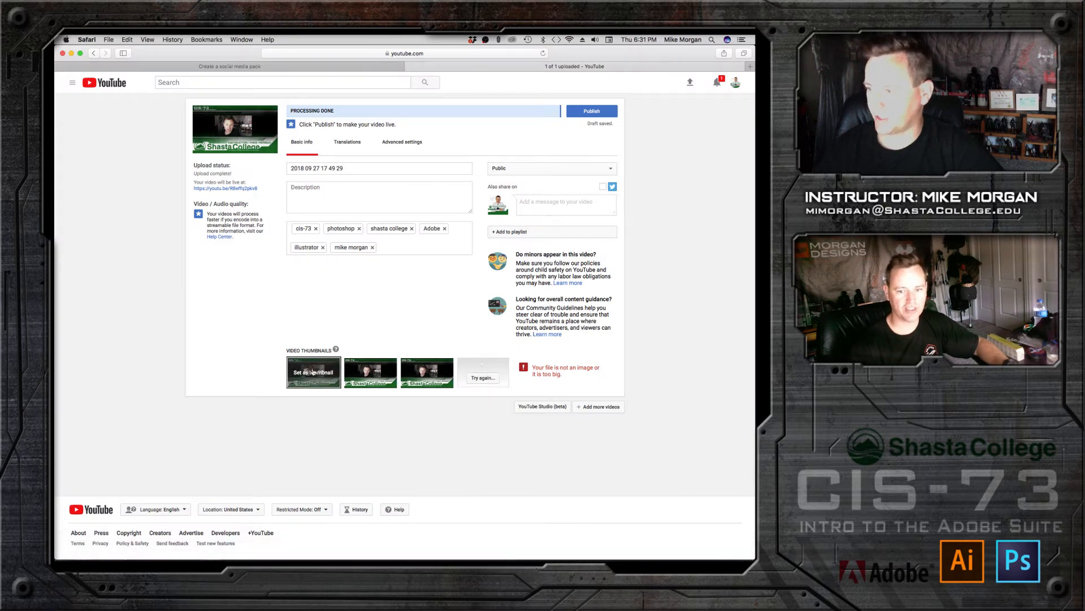
{"action": "left_click", "coordinate": [490, 383]}
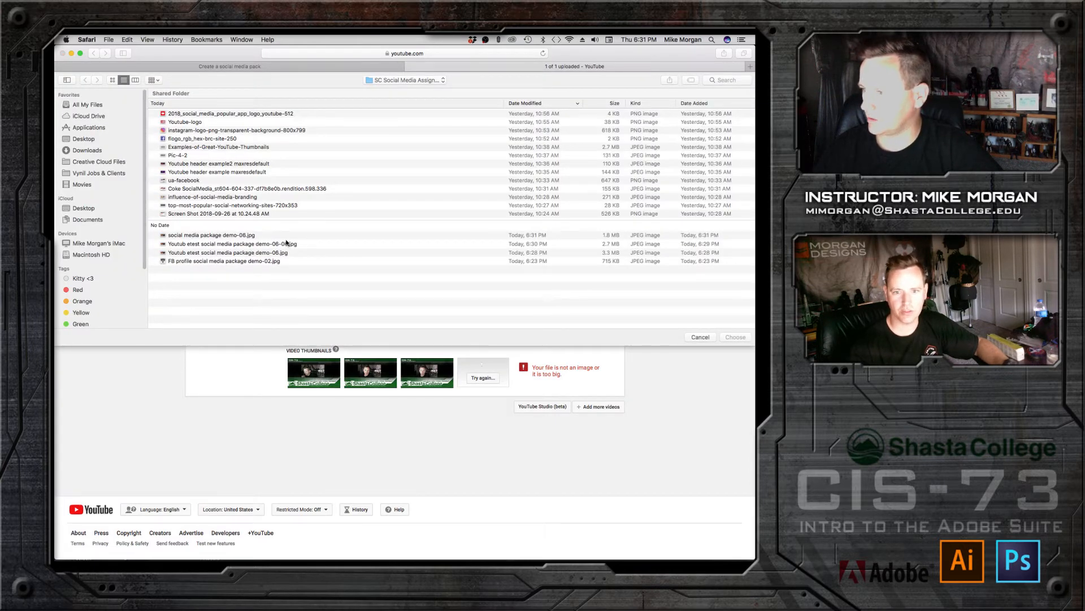
{"action": "left_click", "coordinate": [244, 236]}
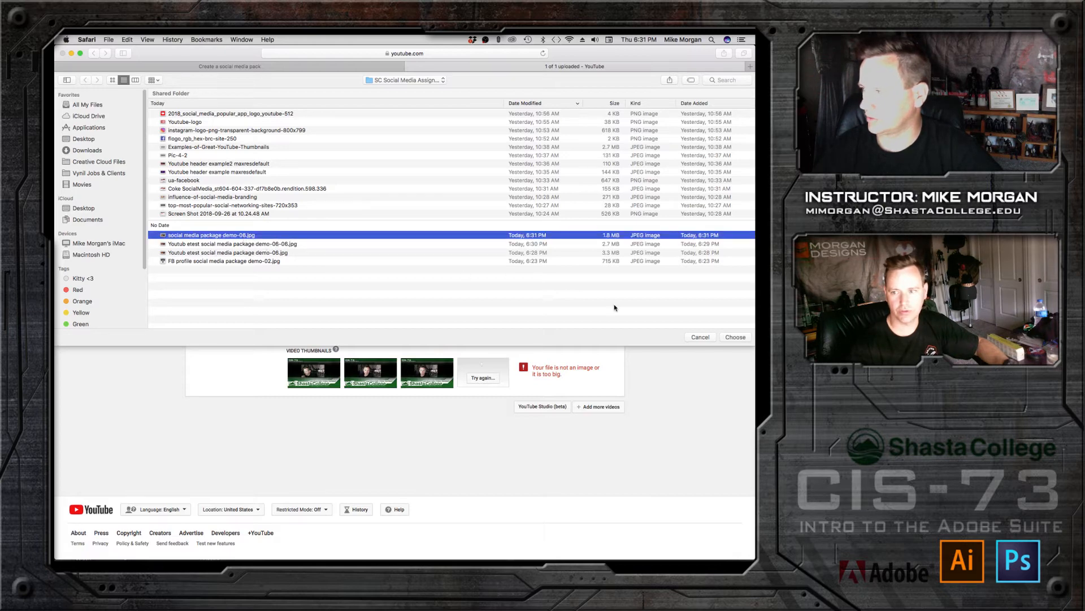
{"action": "left_click", "coordinate": [734, 338]}
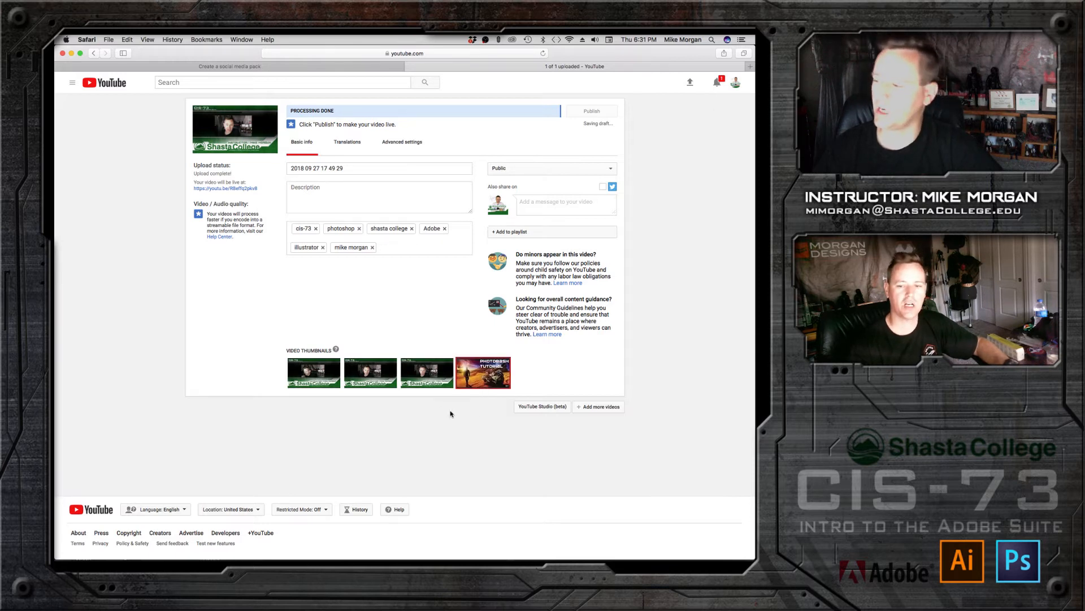
{"action": "mouse_move", "coordinate": [406, 375]}
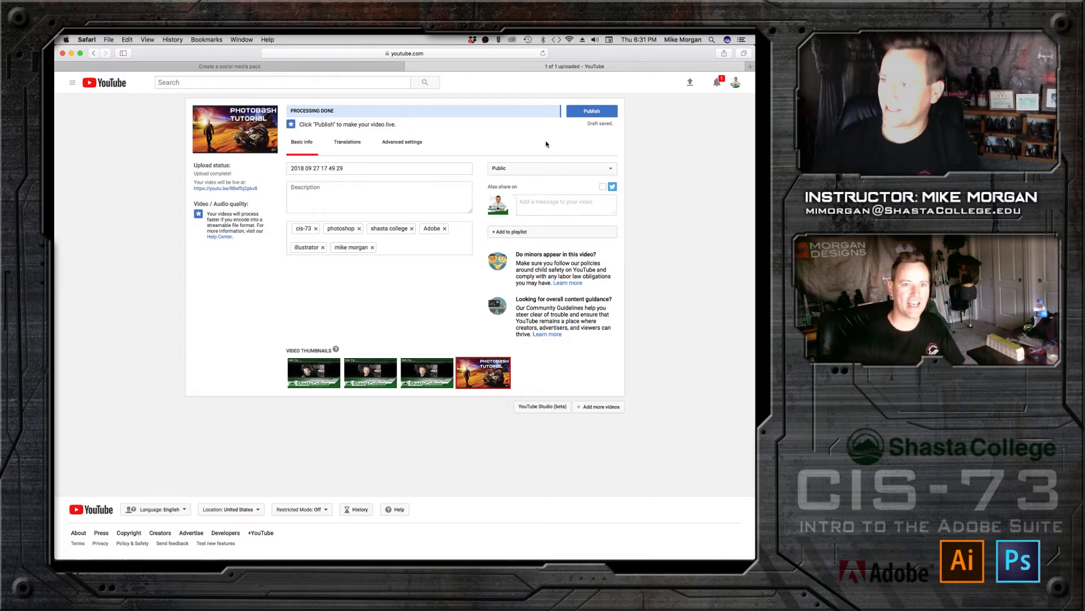
Step: Minimize the browser window, return to Illustrator, leave artboard editing for the Selection tool and review the finished social media artboards
{"action": "left_click", "coordinate": [70, 53]}
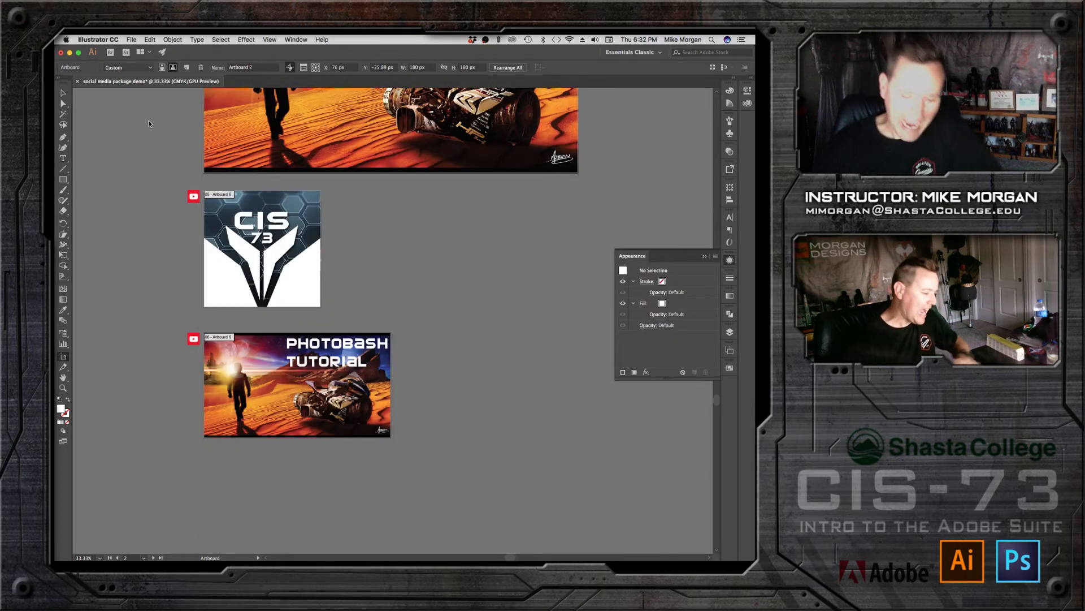
{"action": "key", "text": "super+minus"}
{"action": "key", "text": "super+minus"}
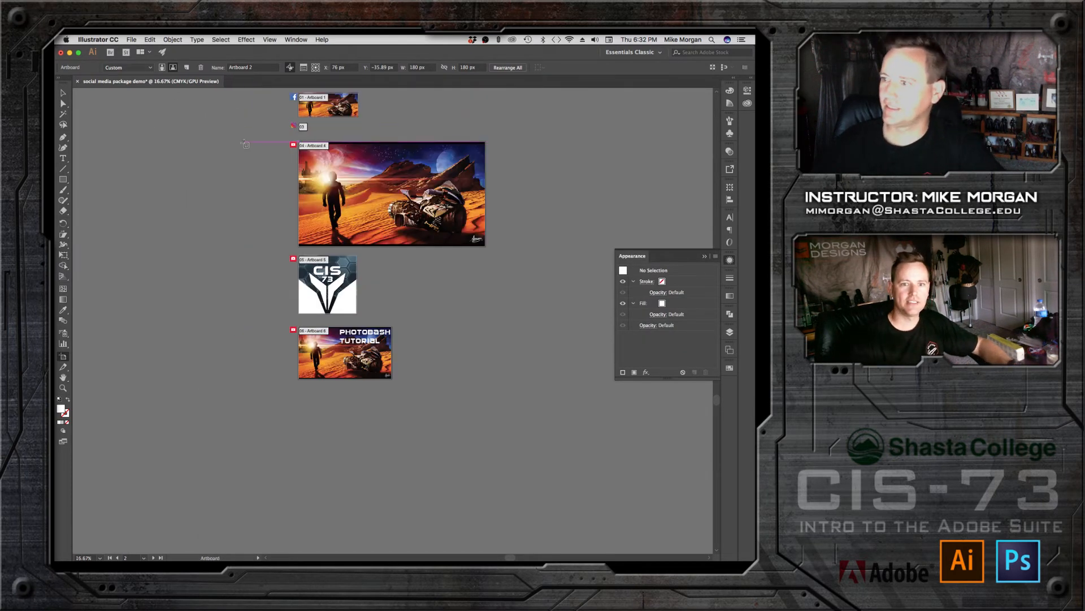
{"action": "left_click_drag", "start_coordinate": [236, 129], "coordinate": [204, 227]}
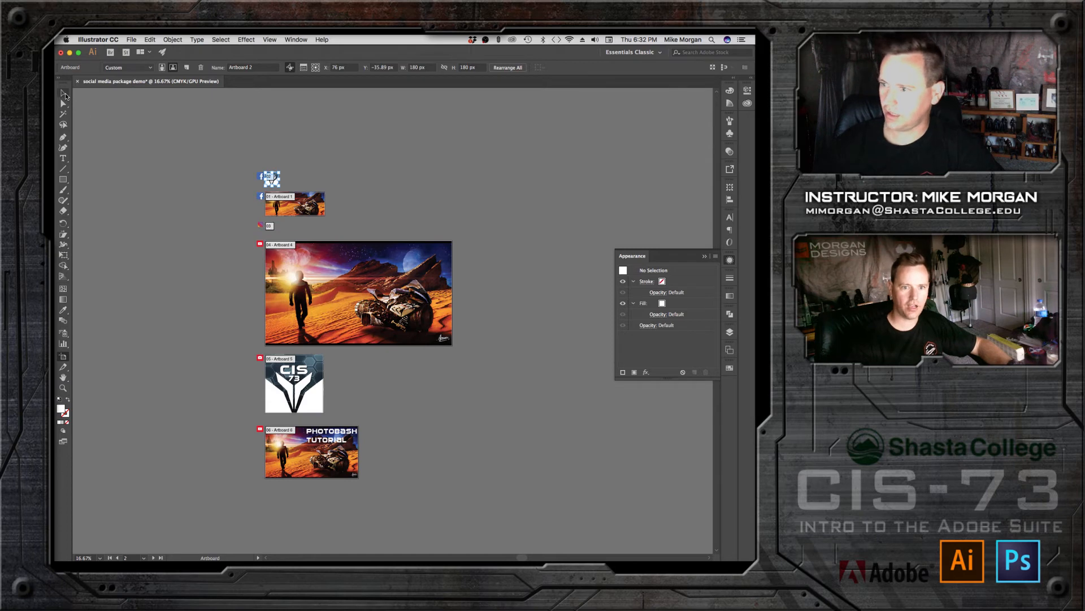
{"action": "left_click", "coordinate": [66, 93]}
{"action": "key", "text": "super+plus"}
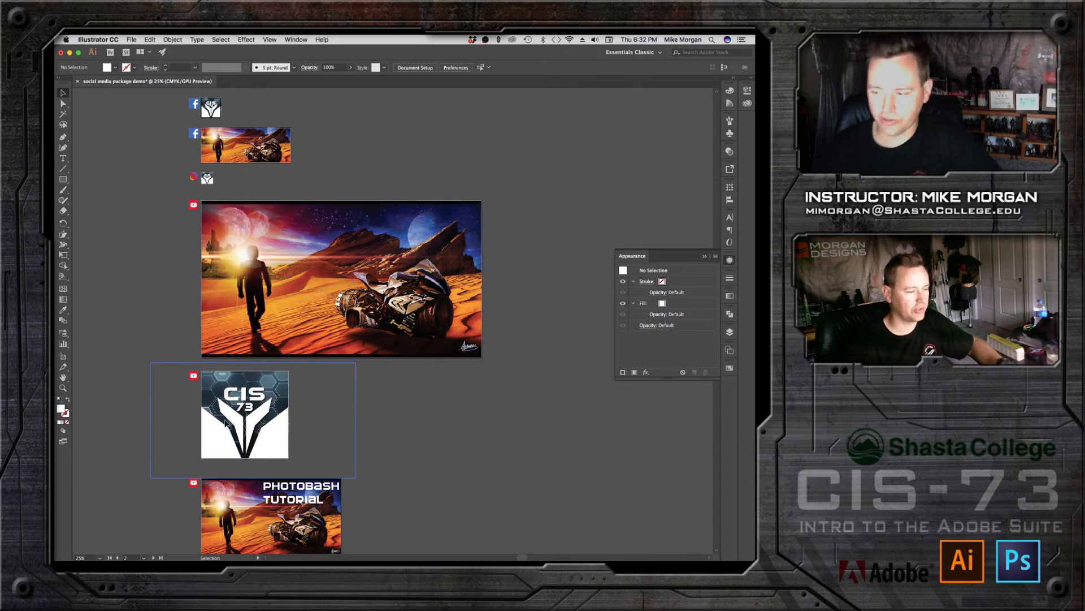
{"action": "left_click_drag", "start_coordinate": [395, 501], "coordinate": [402, 314]}
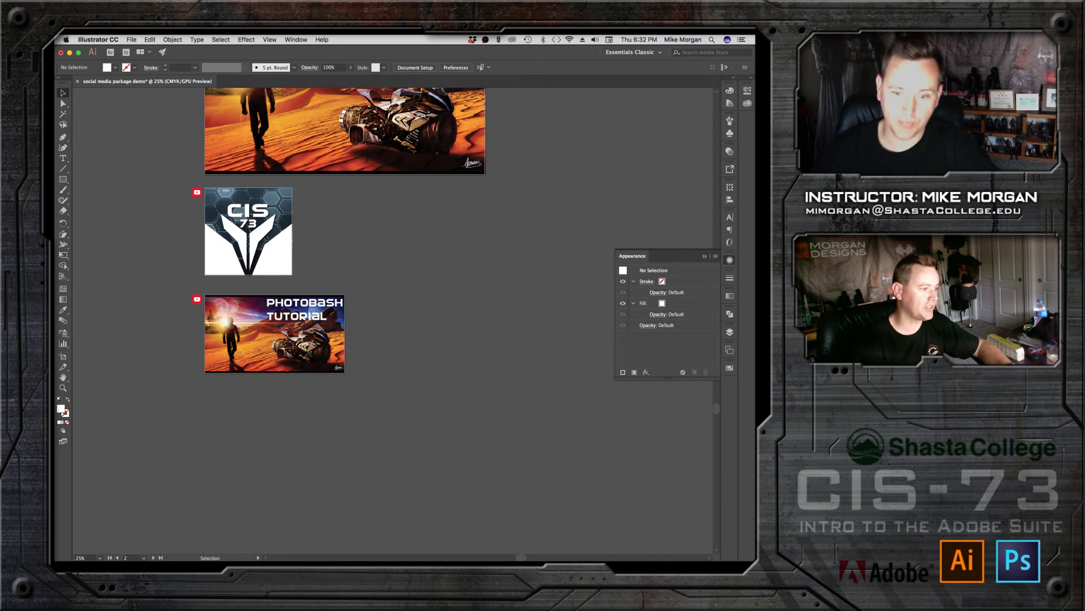
{"action": "key", "text": "super+Tab"}
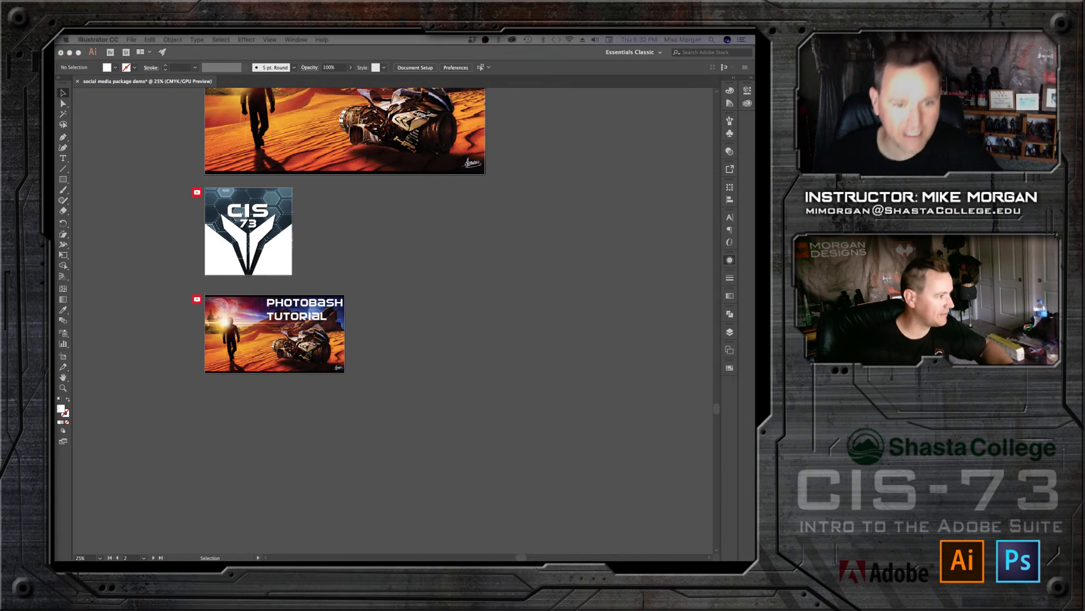